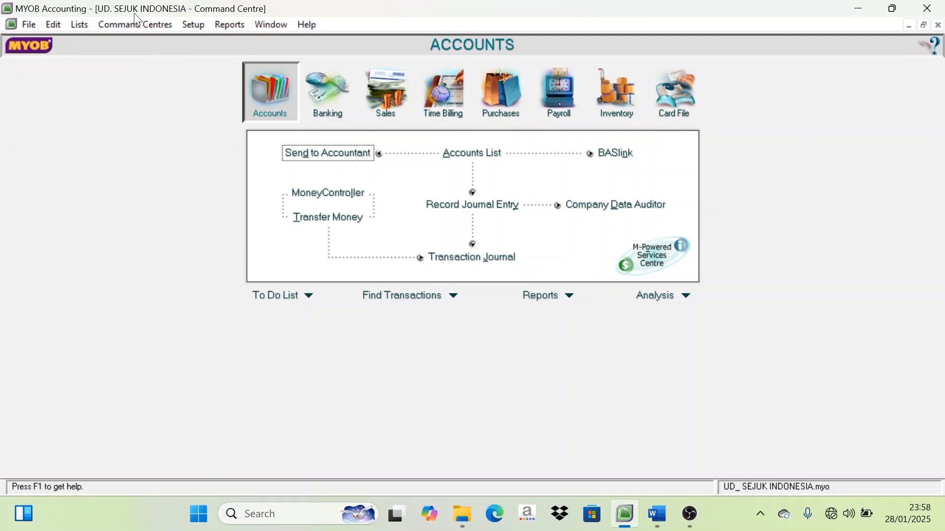
Switch to the Word document SOAL JURNAL PAKET 1 UD SEJUK INDONESIA and examine the account list and the 30 November 2024 trial balance.
click(657, 514)
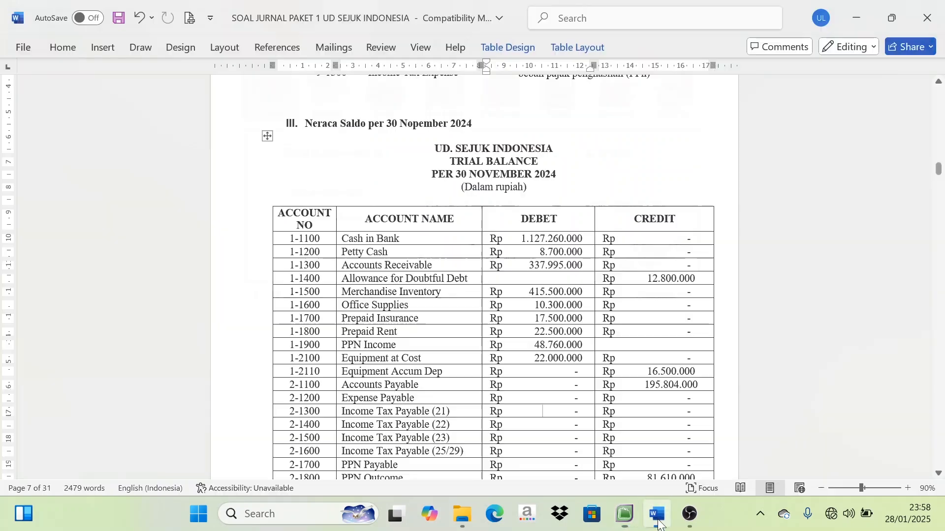
scroll(485, 330, up, 1)
scroll(485, 330, up, 8)
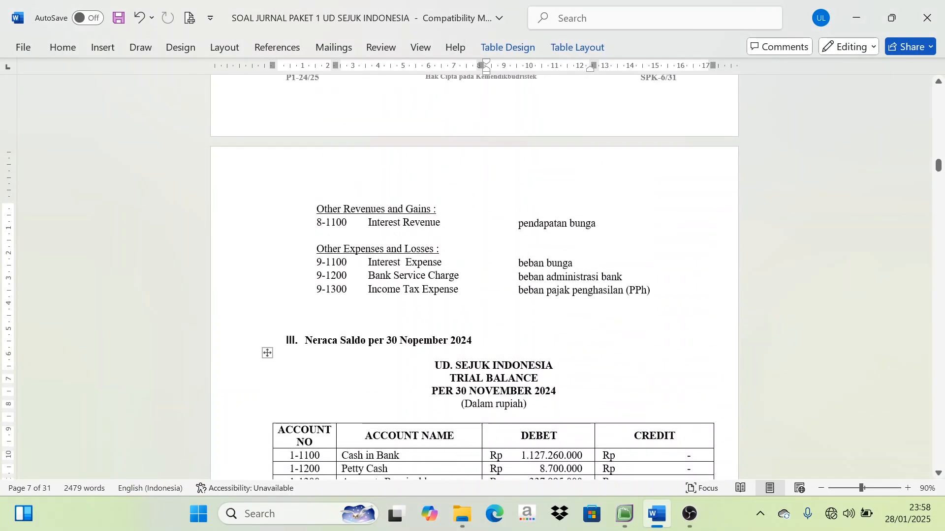
scroll(485, 330, up, 8)
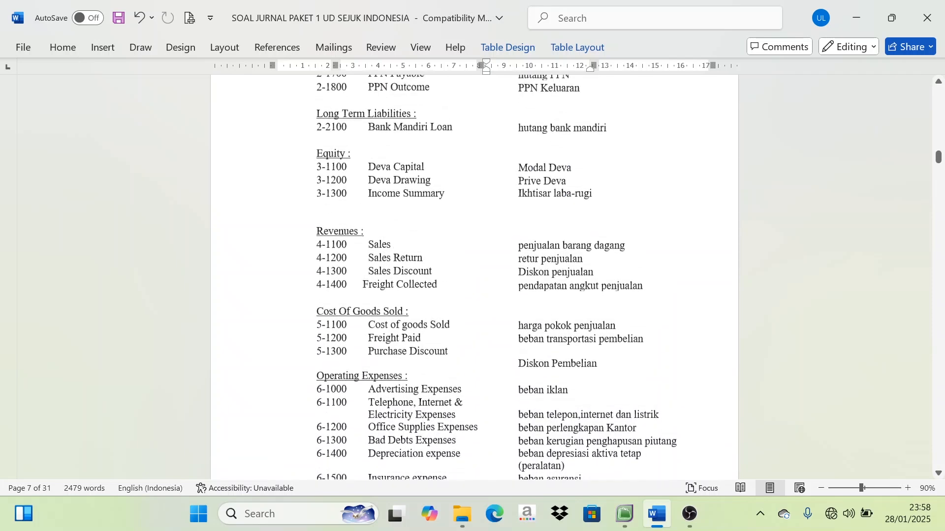
scroll(453, 320, up, 8)
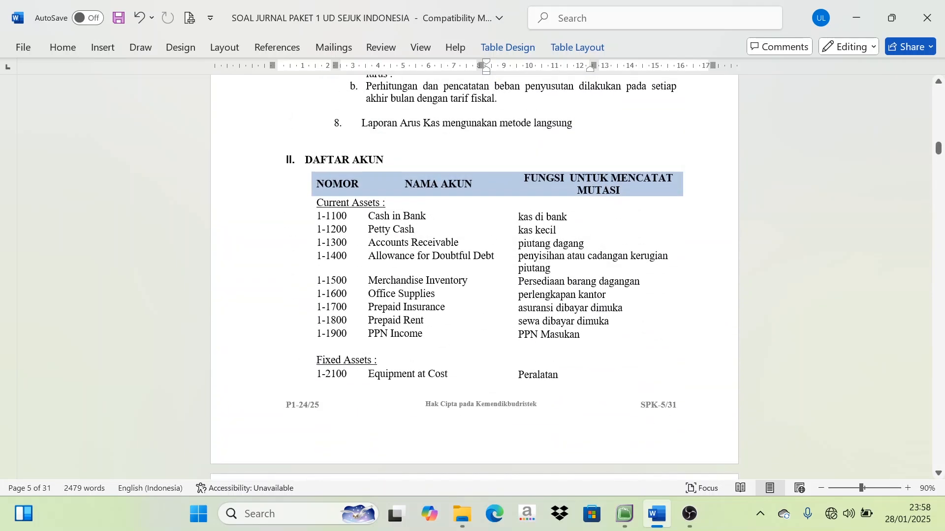
click(305, 164)
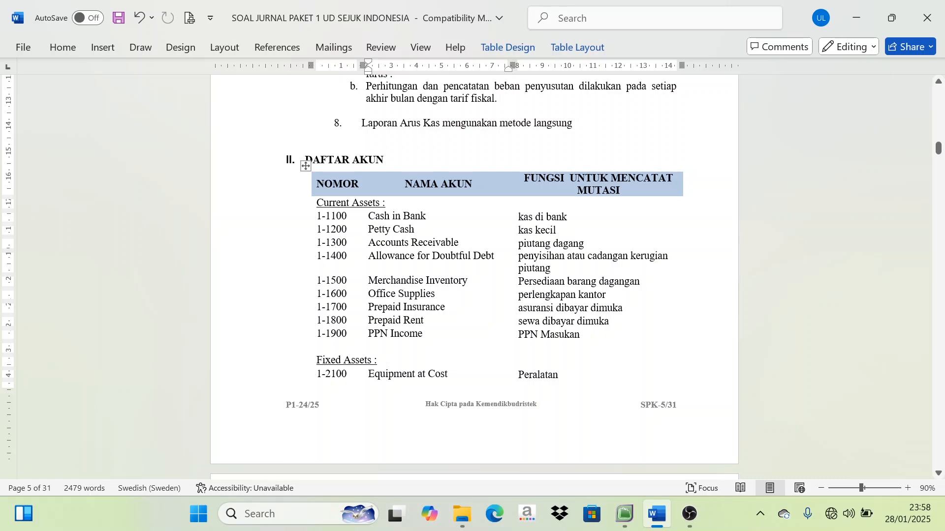
scroll(305, 166, down, 10)
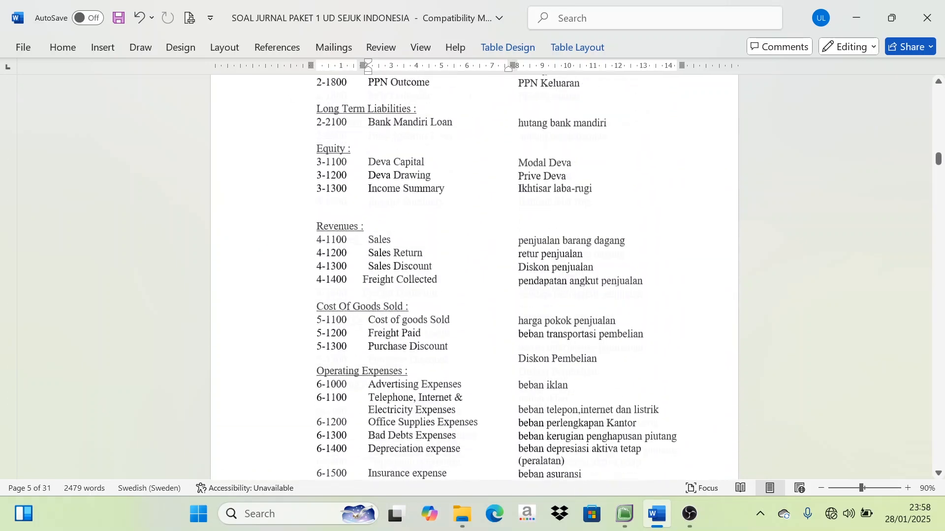
scroll(475, 276, down, 12)
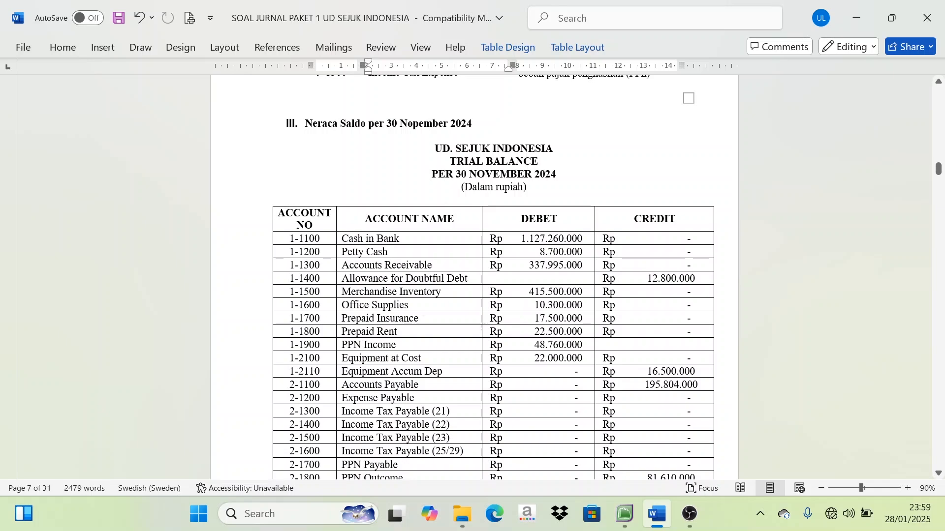
scroll(337, 290, down, 6)
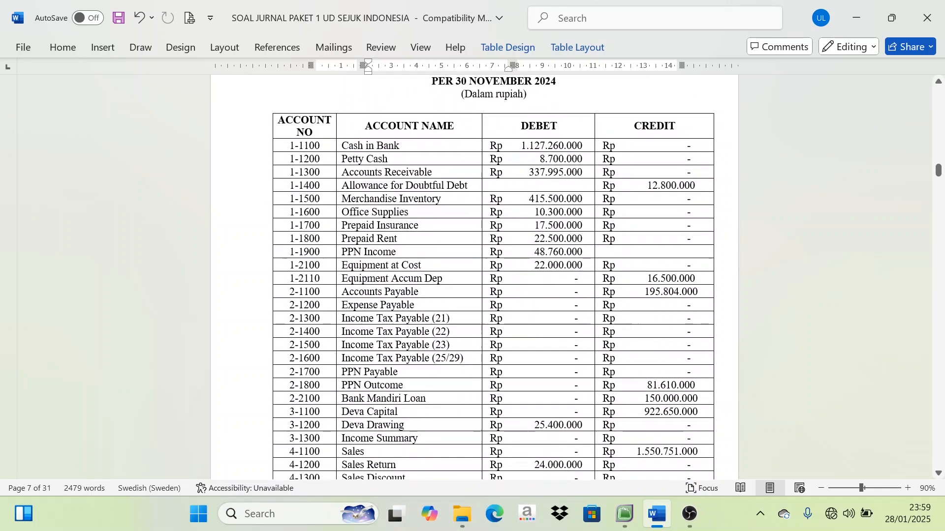
scroll(364, 308, up, 7)
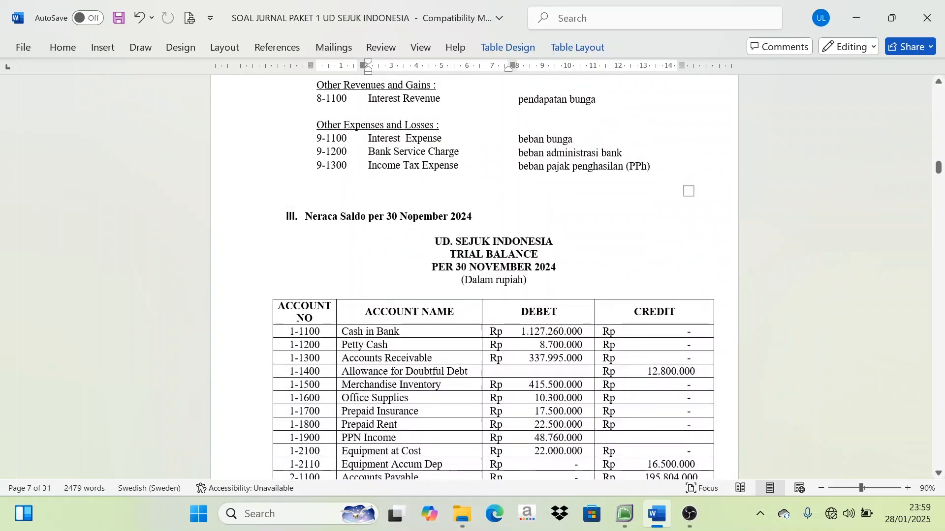
scroll(405, 384, down, 3)
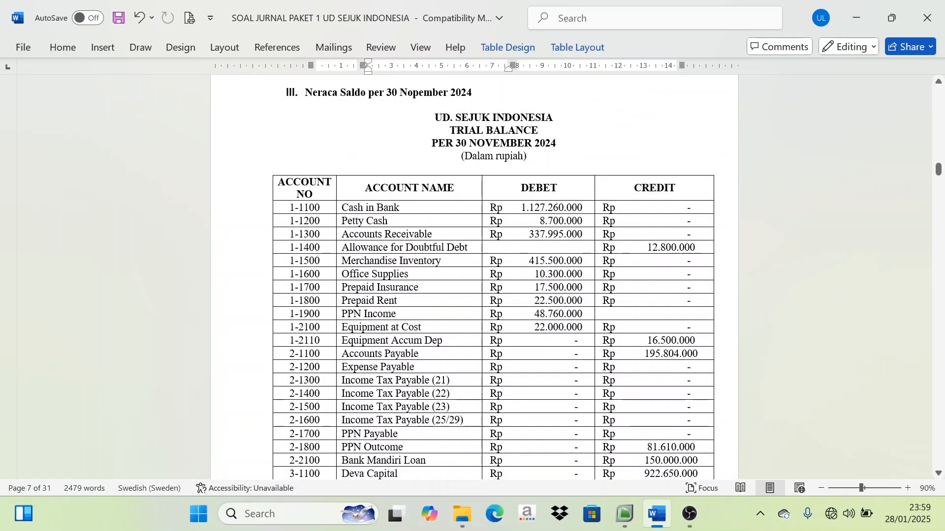
Arrange MYOB Accounting and the Word document side by side, with the trial balance's debit and credit columns in view.
key(super+Right)
click(197, 235)
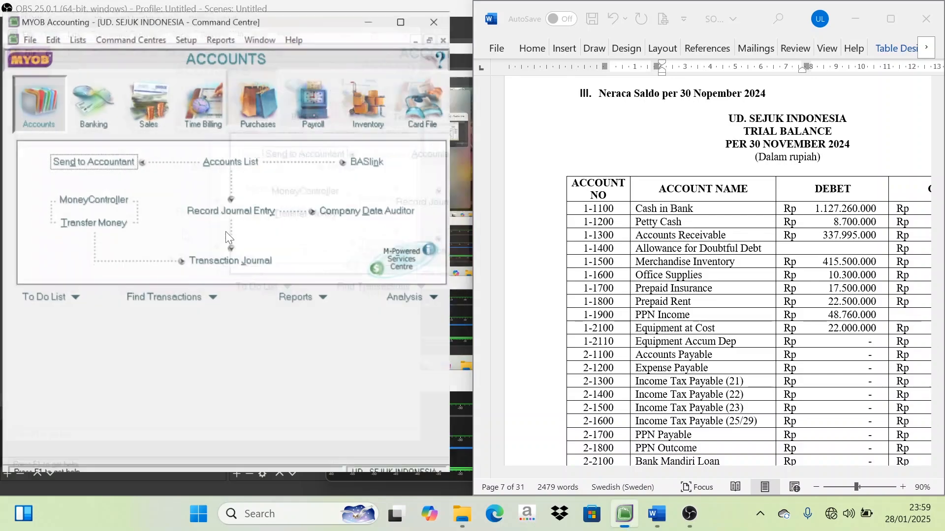
drag(680, 473, 727, 476)
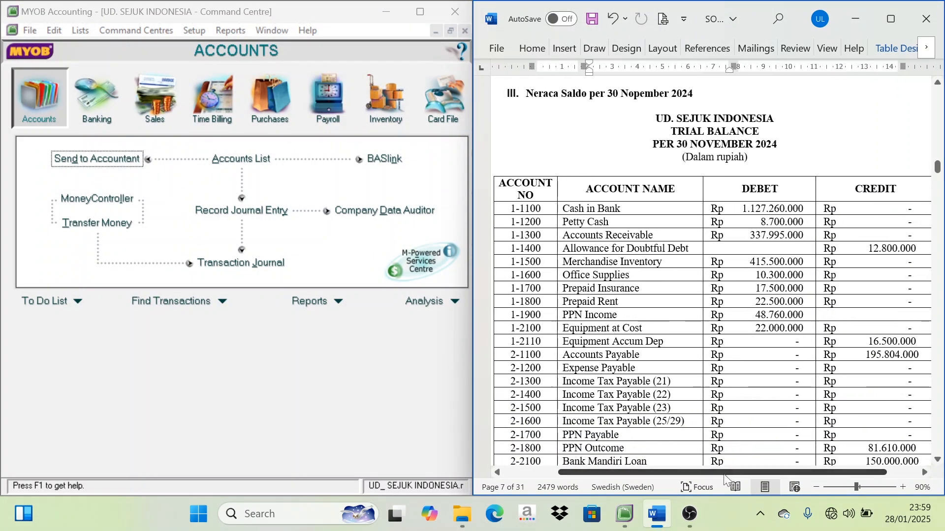
scroll(679, 386, down, 2)
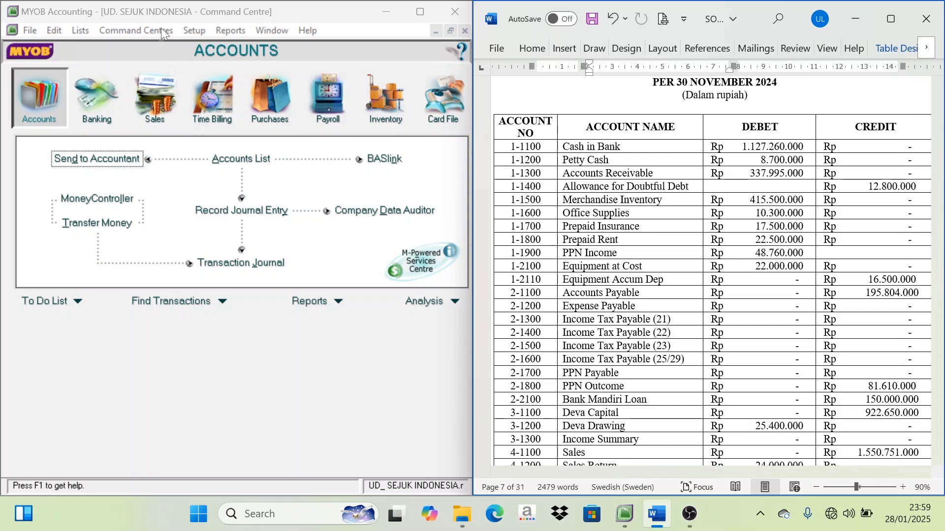
Open the Account Opening Balances setup in MYOB Accounting.
click(191, 31)
click(192, 30)
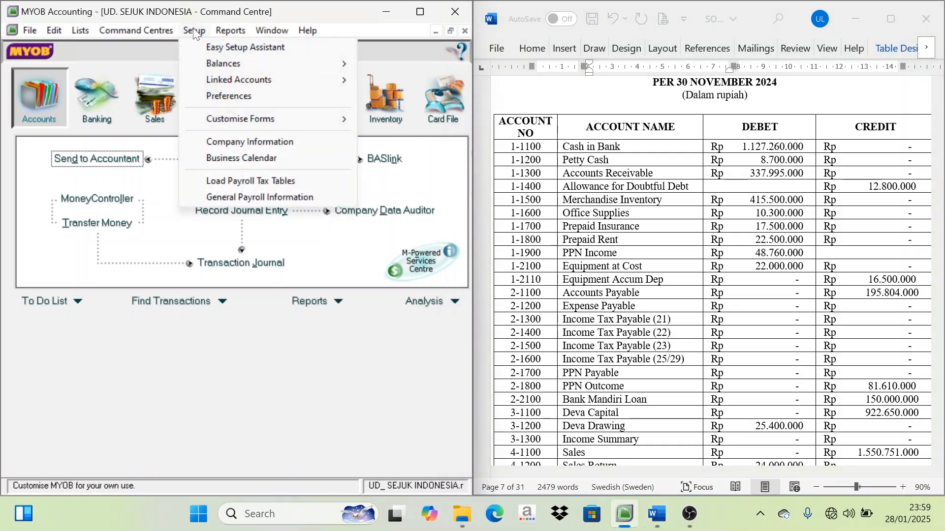
mouse_move(217, 60)
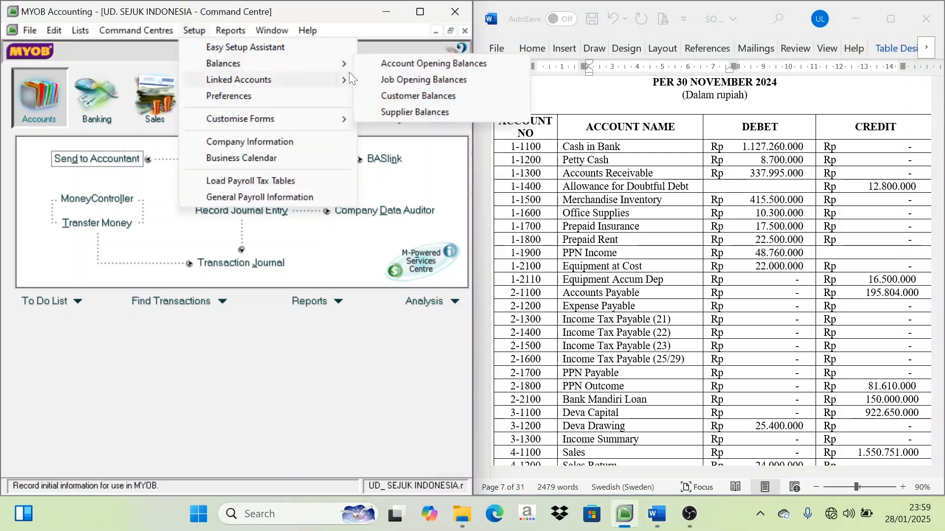
click(417, 64)
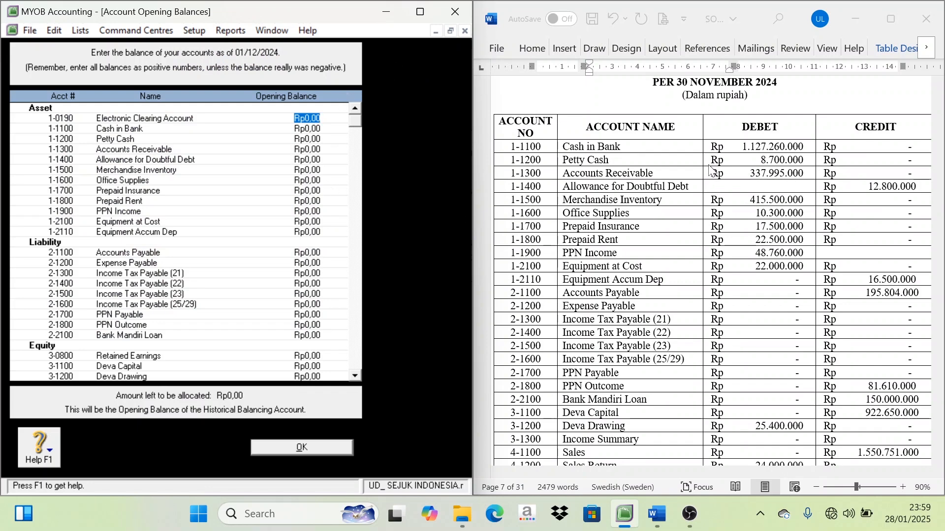
Colour the trial balance's asset rows from 1-1100 Cash in Bank through 1-2110 Equipment Accum Dep red in the Word document.
click(526, 147)
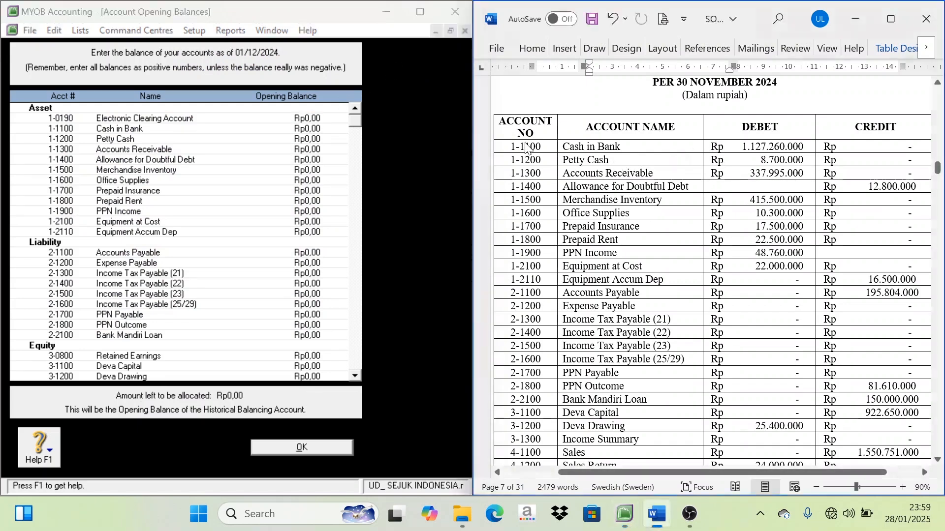
drag(526, 147, 889, 415)
click(673, 246)
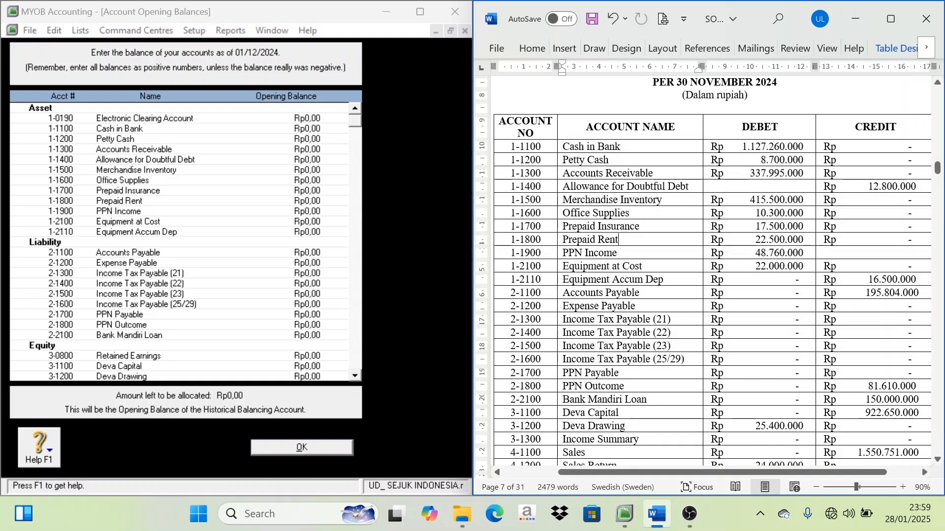
drag(511, 147, 876, 280)
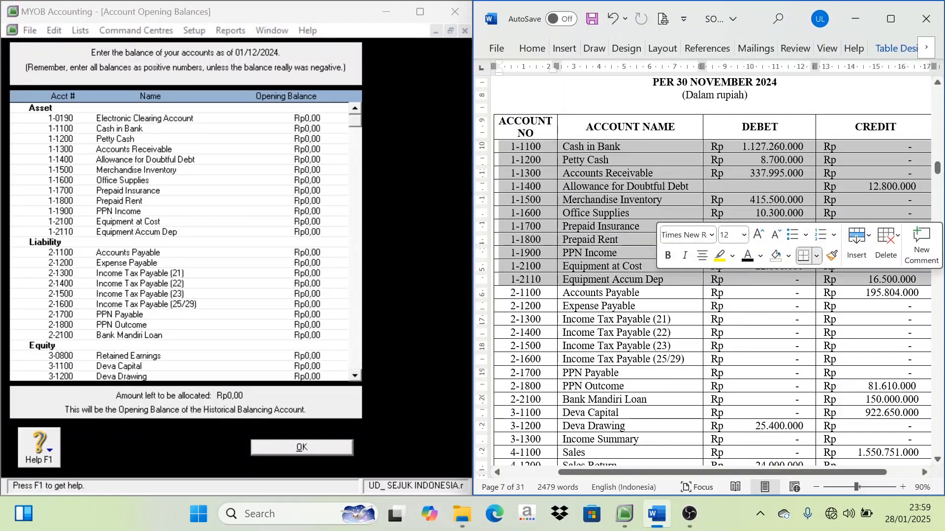
click(527, 47)
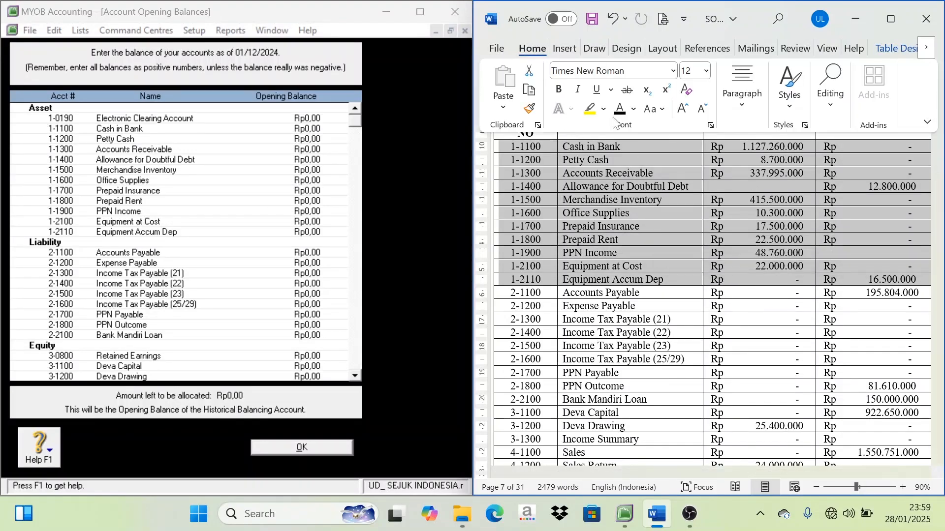
click(634, 110)
click(643, 352)
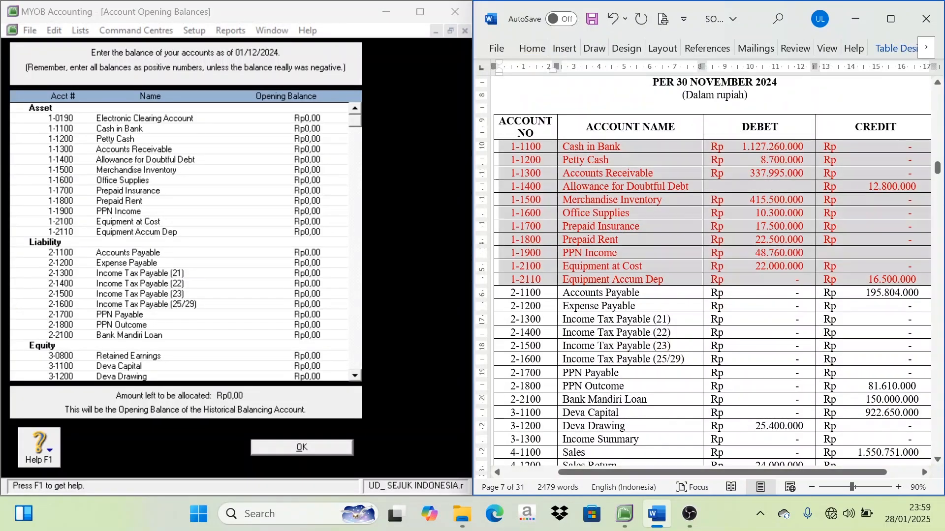
click(771, 170)
drag(771, 147, 771, 280)
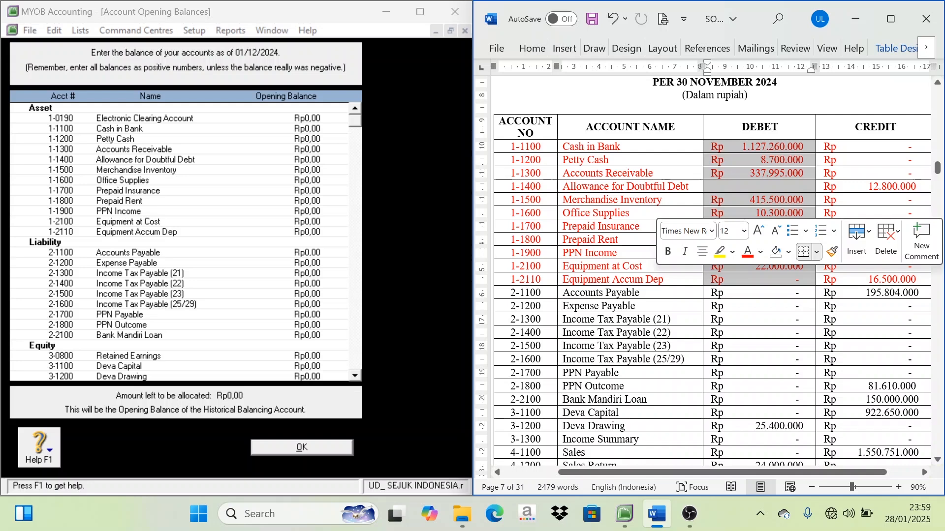
drag(875, 148, 875, 280)
click(879, 189)
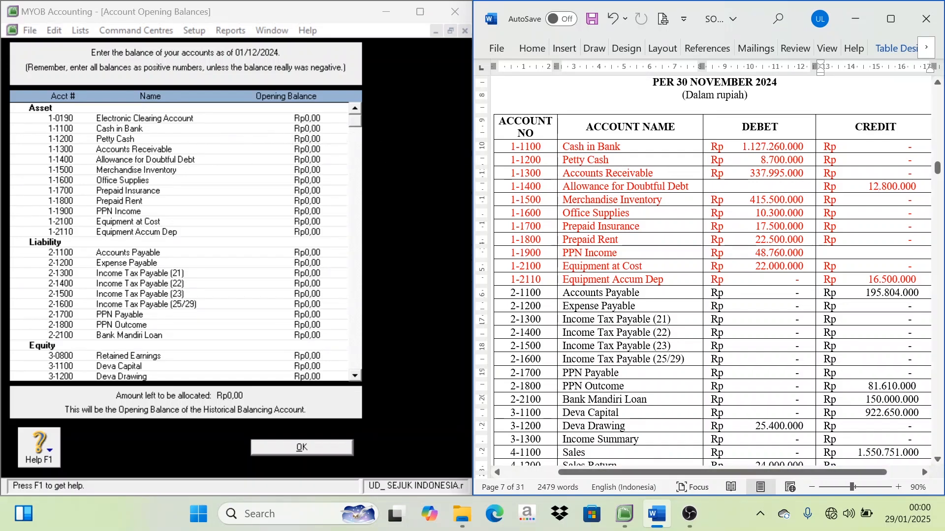
Enter the opening balances in MYOB Accounting: Rp1.127.260.000 for Cash in Bank and Rp8.700.000 for Petty Cash.
click(305, 129)
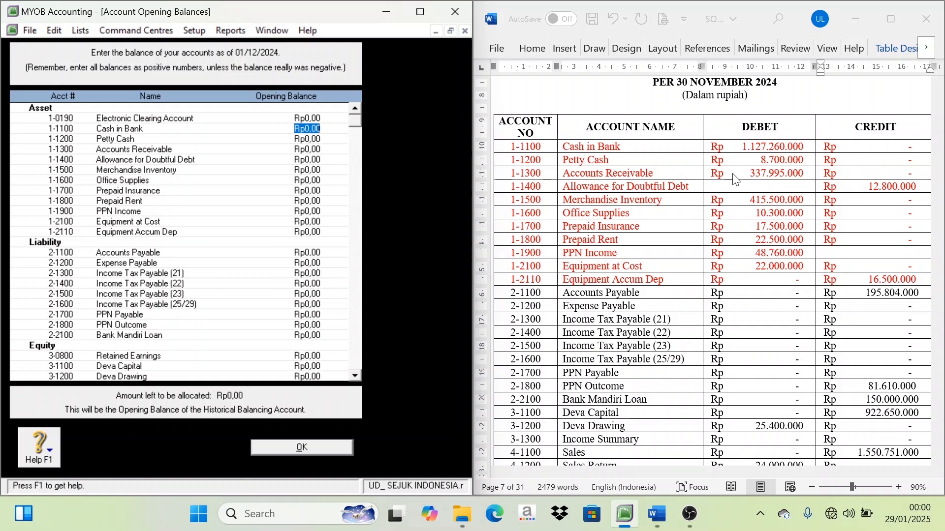
text(1127260000)
key(Tab)
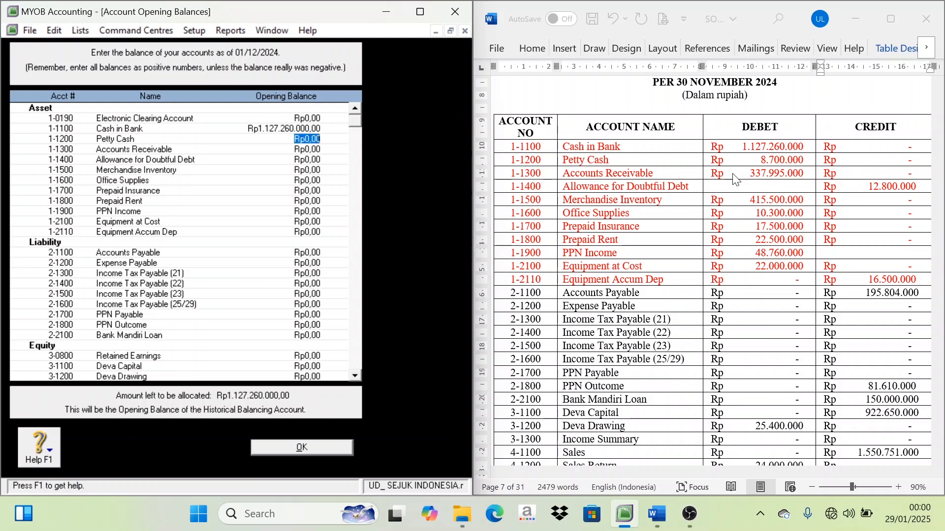
text(8)
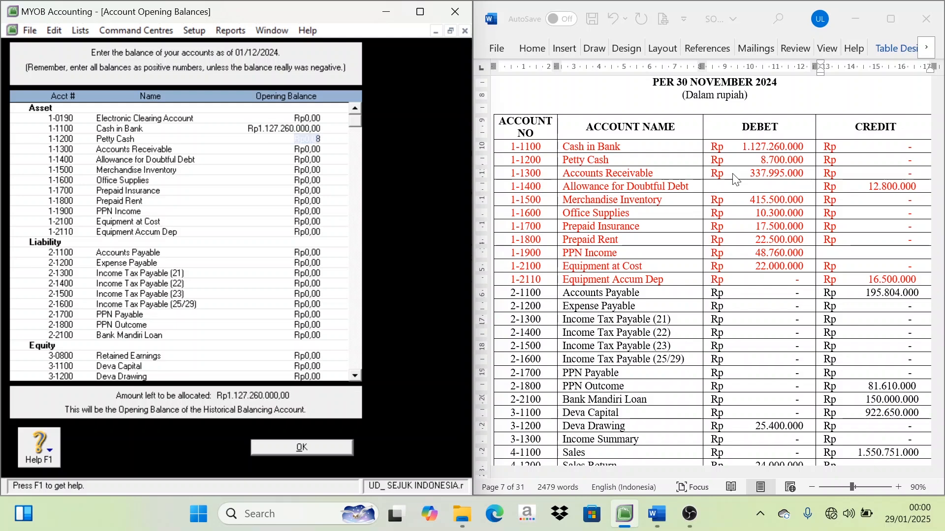
text(700000)
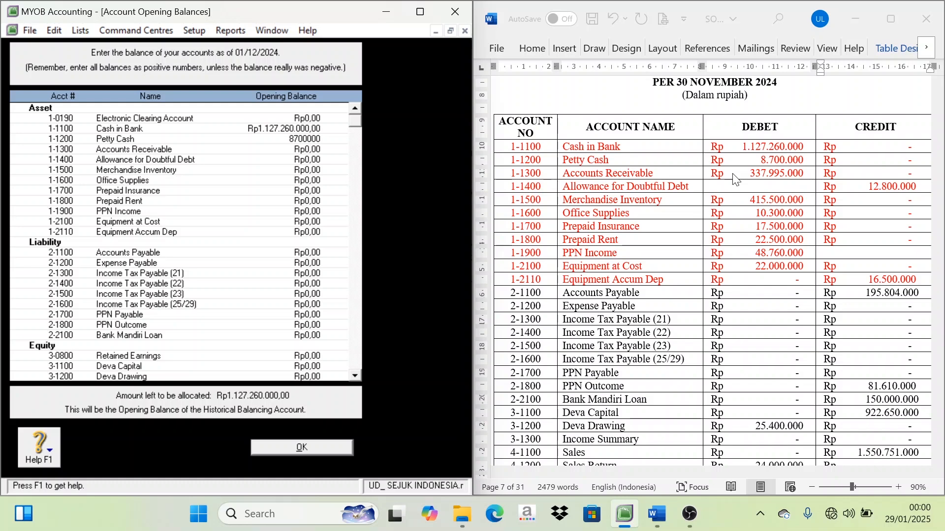
key(Tab)
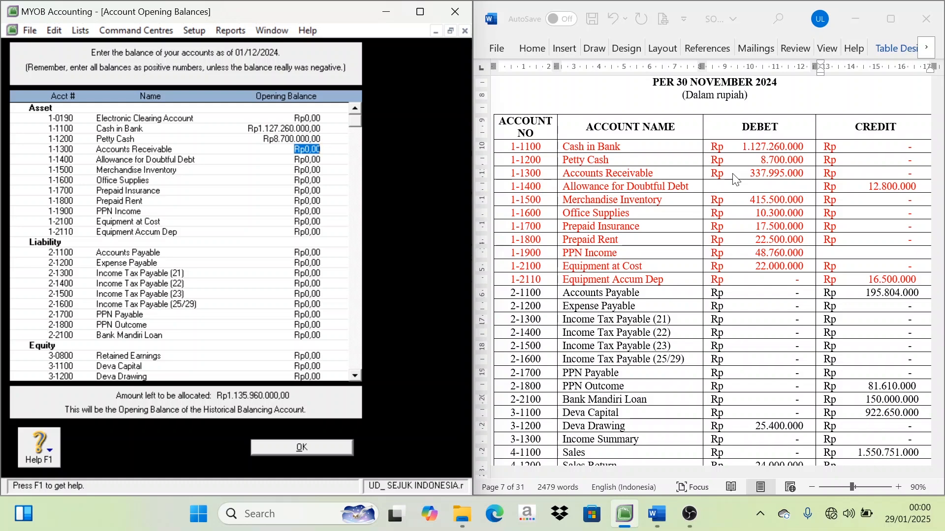
Set the opening balance of Accounts Receivable to Rp337.995.000.
text(337.)
text(99)
text(5.00)
text(0)
key(Tab)
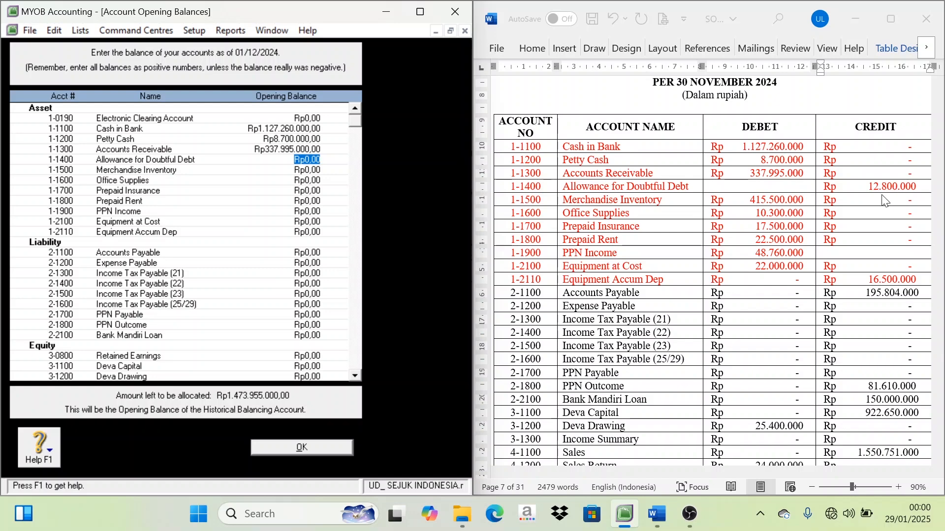
Set the opening balance of Allowance for Doubtful Debt to the negative amount -Rp12.800.000.
scroll(826, 197, up, 1)
scroll(825, 202, down, 1)
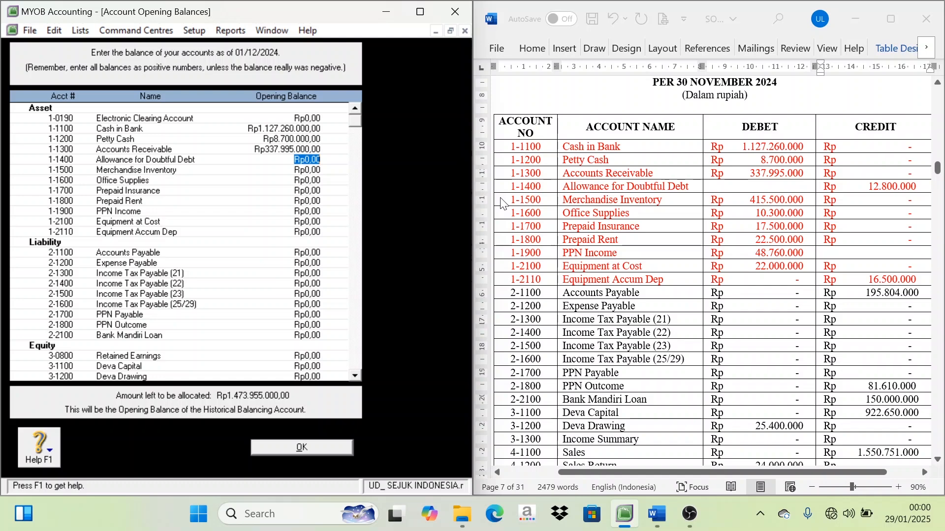
text(-1280)
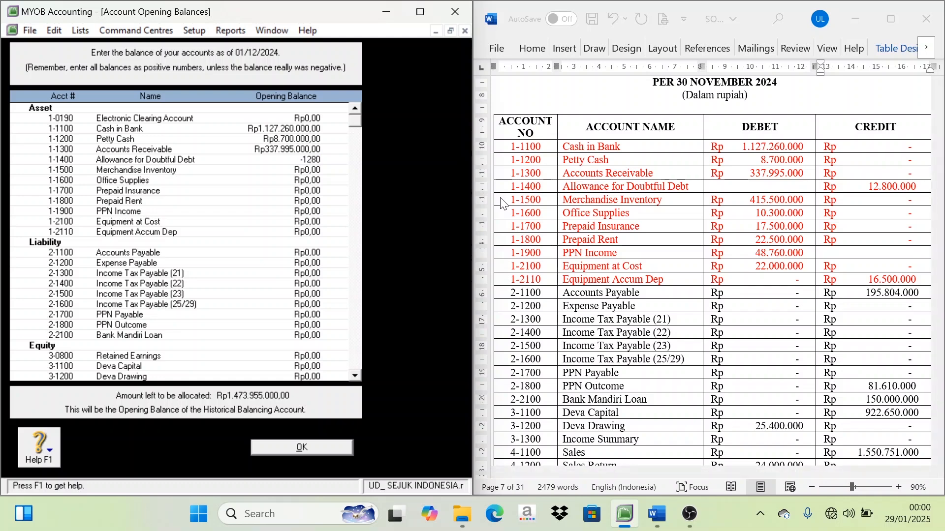
text(0000)
key(Tab)
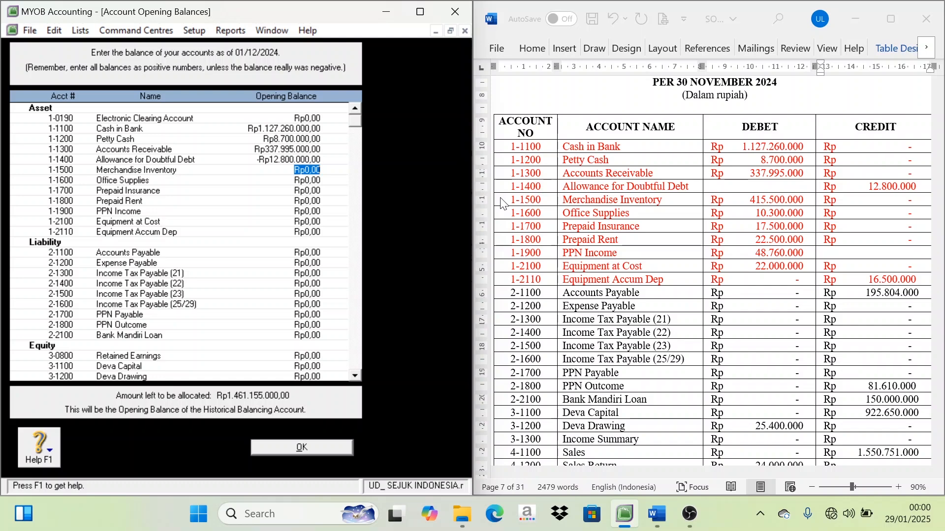
Enter opening balances of Rp415.500.000 for Merchandise Inventory, Rp10.300.000 for Office Supplies and Rp17.500.000 for Prepaid Insurance.
text(415500000)
key(Tab)
text(10)
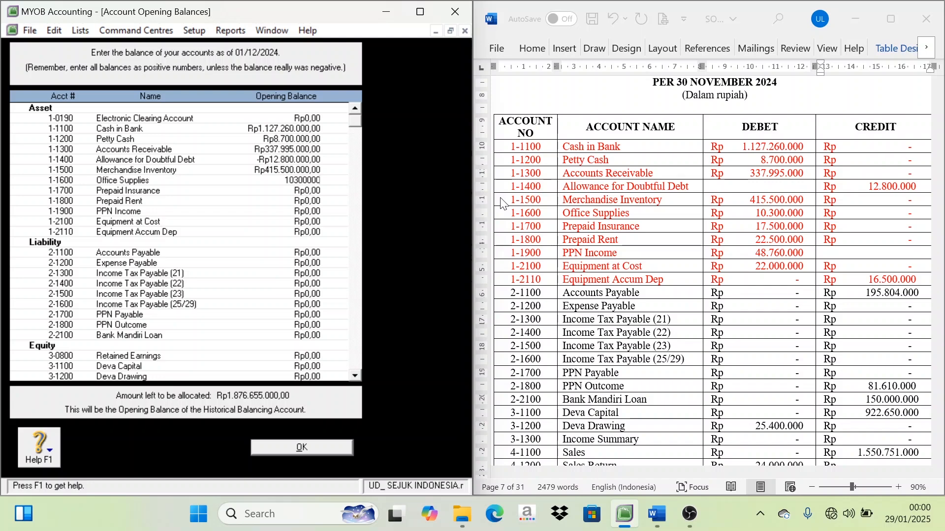
key(Tab)
text(175)
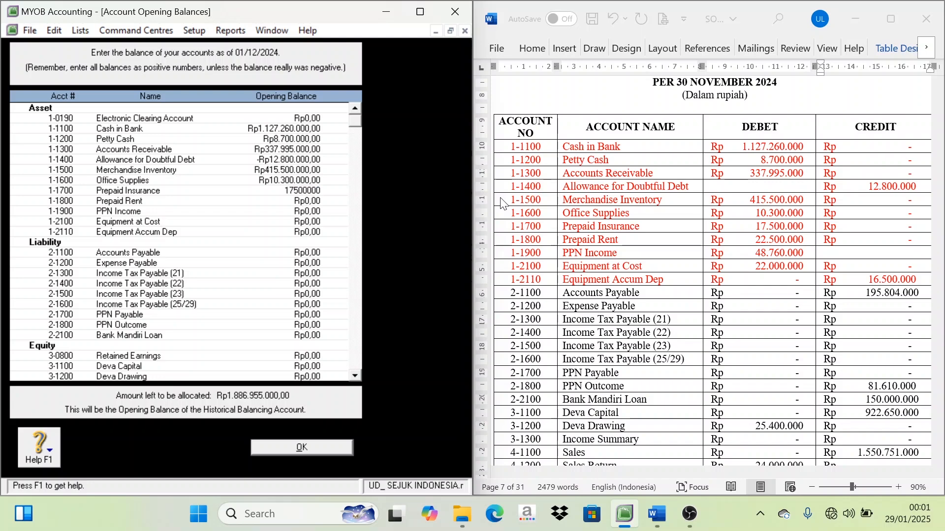
key(Tab)
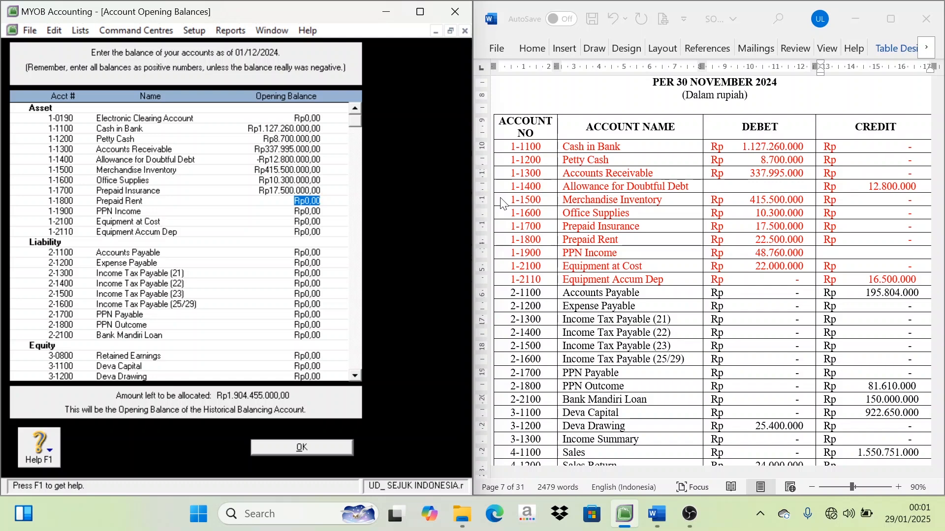
Enter opening balances of Rp22.500.000 for Prepaid Rent, Rp48.760.000 for PPN Income and Rp22.000.000 for Equipment at Cost.
text(22500000)
key(Tab)
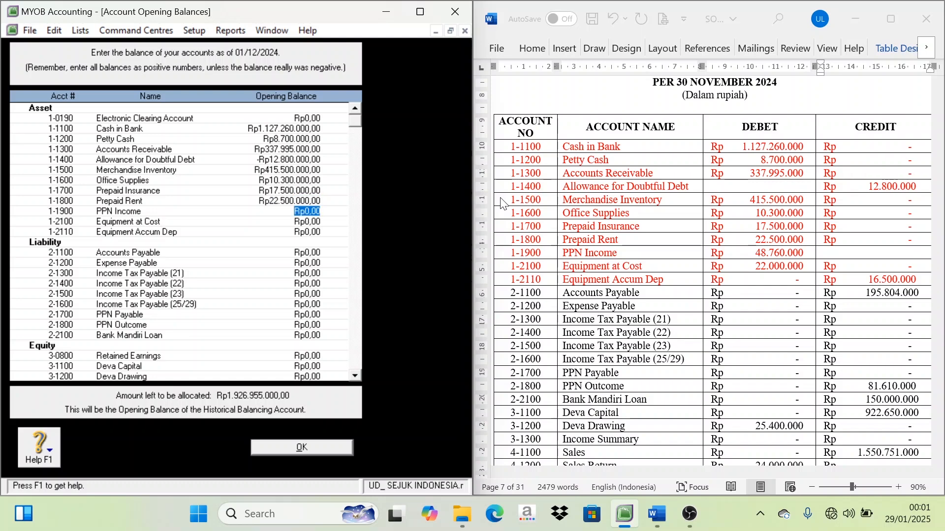
text(48760000)
key(Tab)
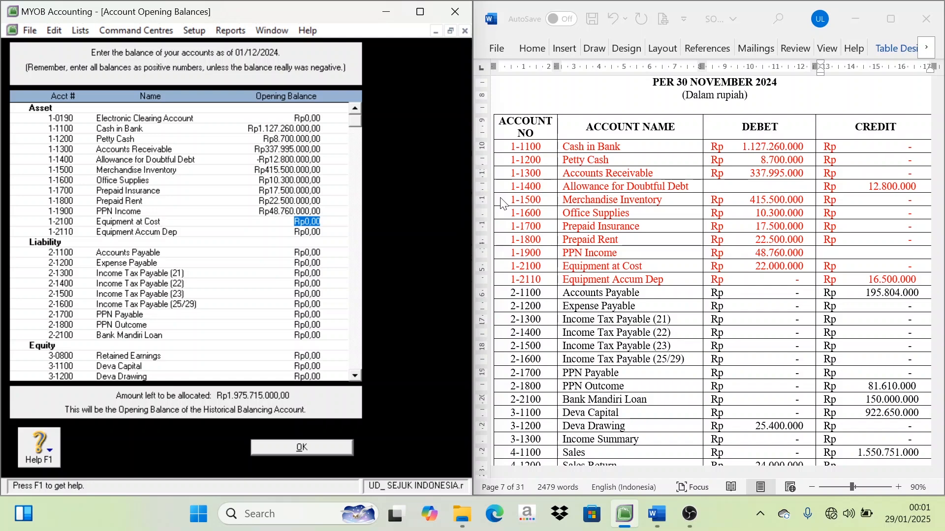
text(22000000)
key(Tab)
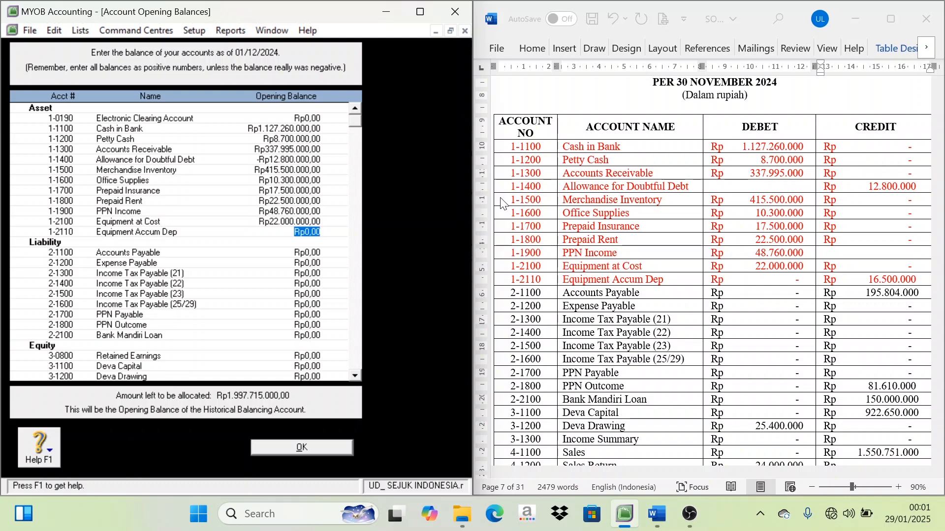
Set the opening balance of Equipment Accum Dep to the negative amount -Rp16.500.000.
key(BackSpace)
text(-16500000)
key(Tab)
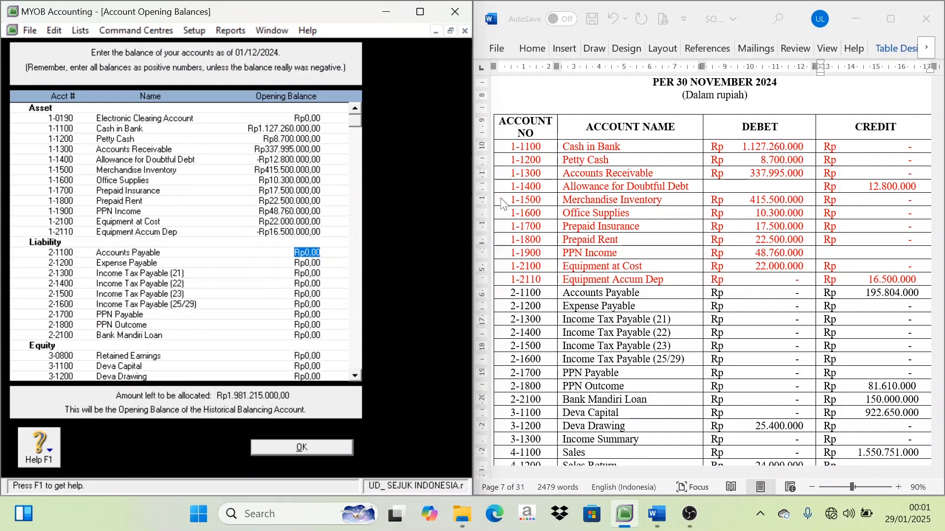
In the Word trial balance, reset the font colour of the asset rows 1-1100 to 1-2110 to Automatic.
scroll(551, 255, down, 4)
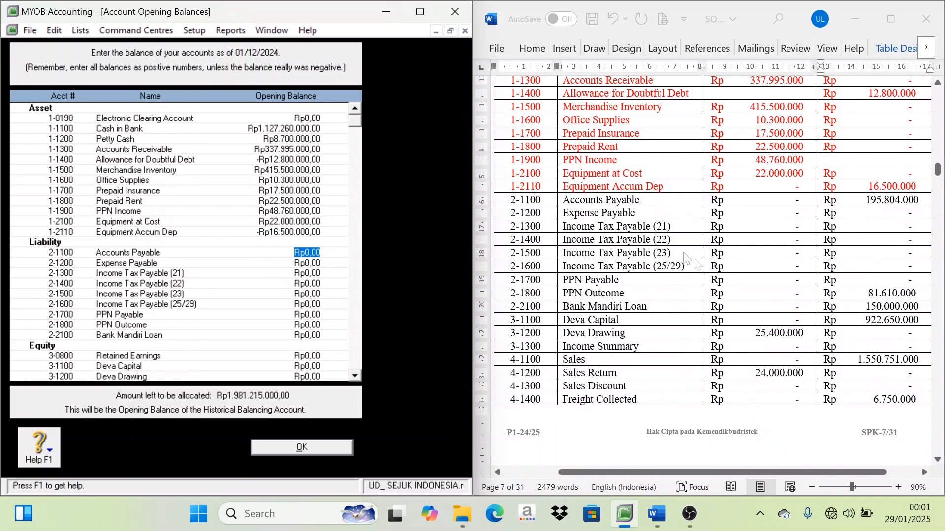
scroll(686, 259, up, 3)
click(879, 156)
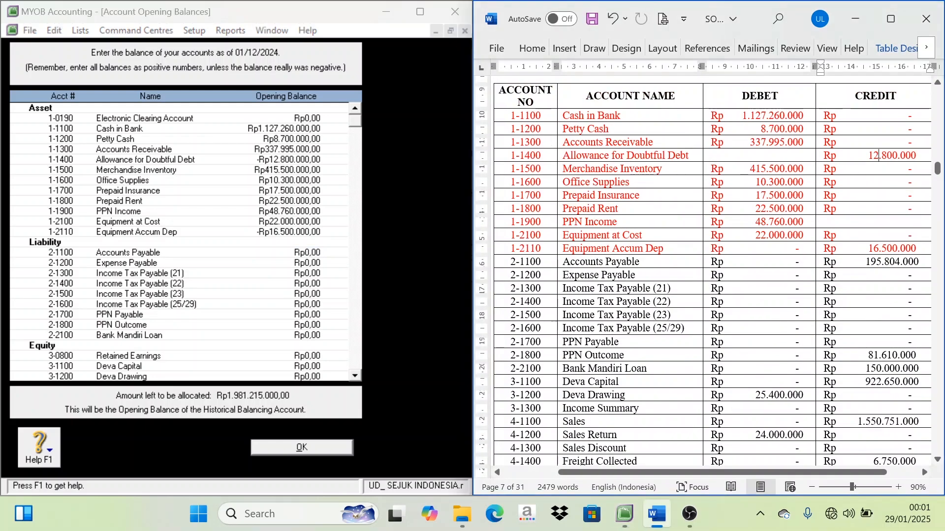
drag(507, 115, 664, 249)
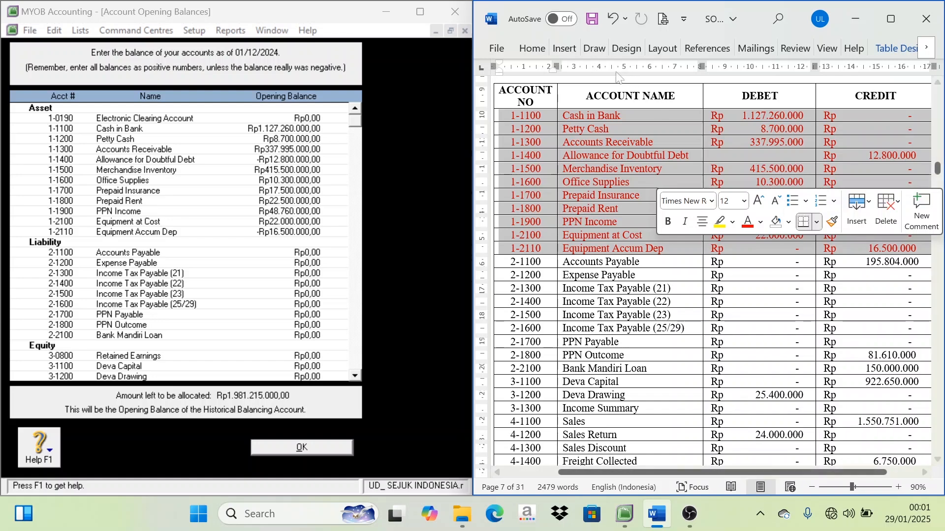
click(534, 48)
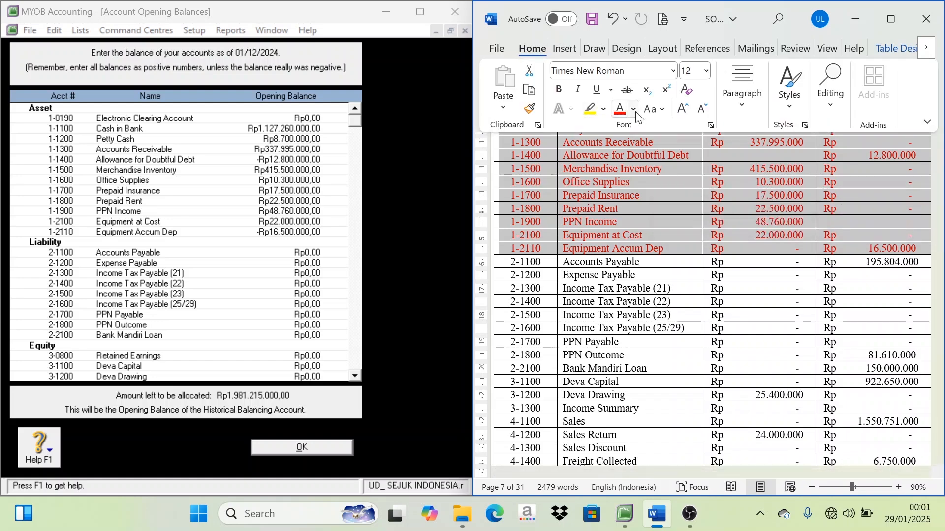
click(634, 110)
click(628, 161)
Colour the text of the liability rows 2-1100 to 2-2100 red in the trial balance table.
scroll(549, 292, down, 2)
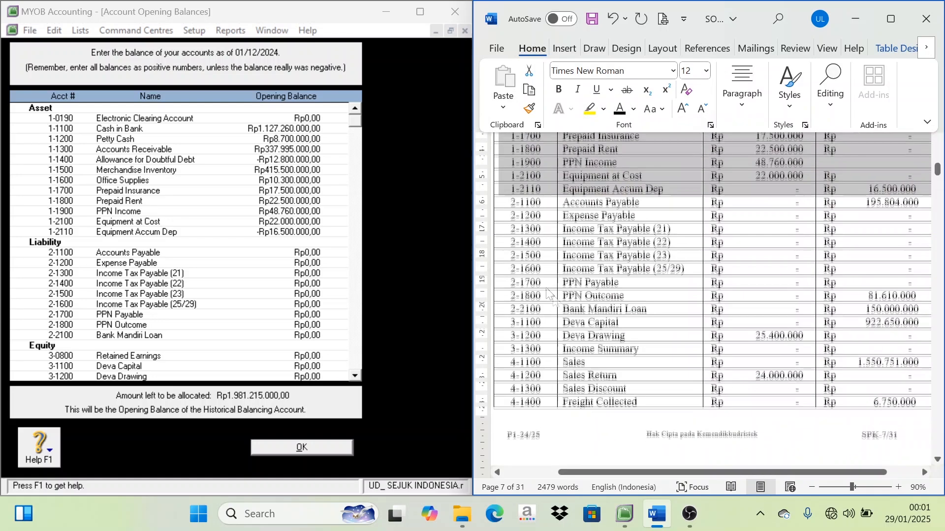
click(517, 208)
drag(516, 201, 861, 306)
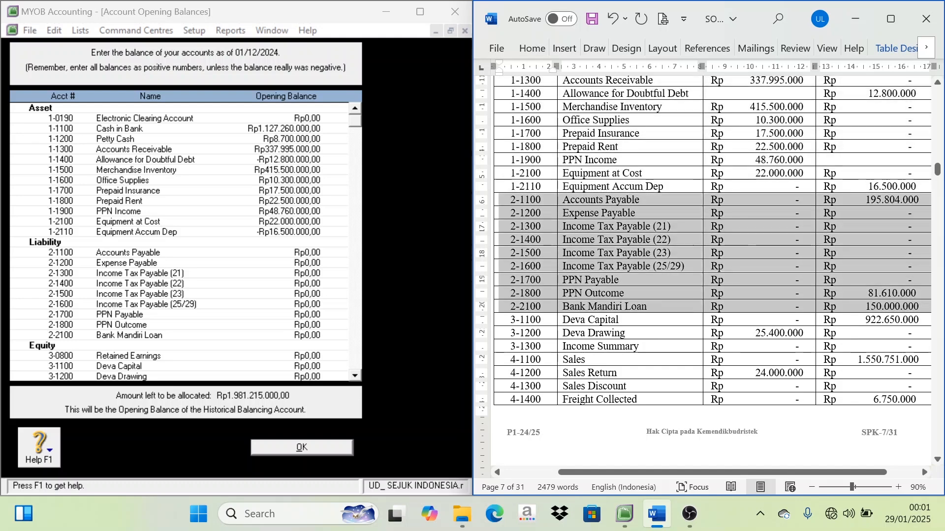
click(537, 55)
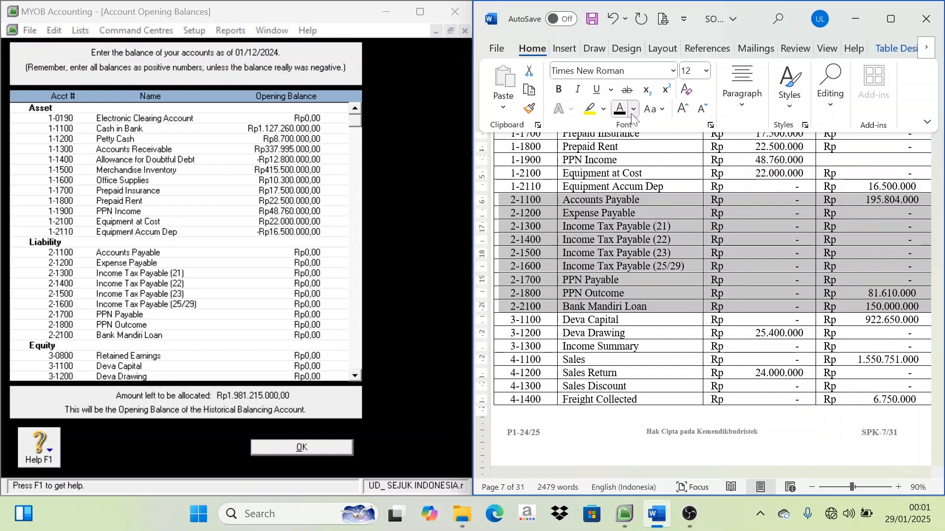
click(634, 110)
click(642, 349)
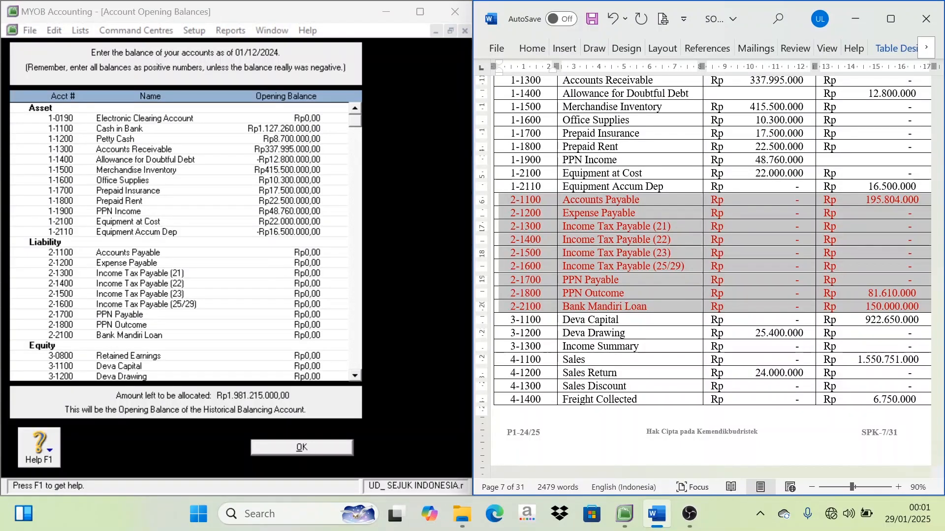
In MYOB Accounting, set the opening balance of Accounts Payable to Rp195.804.000.
click(301, 253)
drag(295, 252, 326, 252)
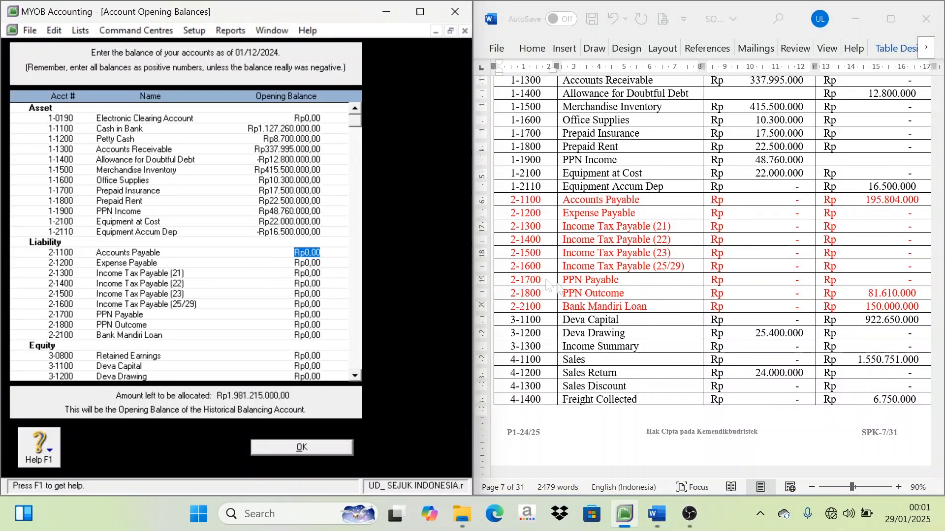
text(19580)
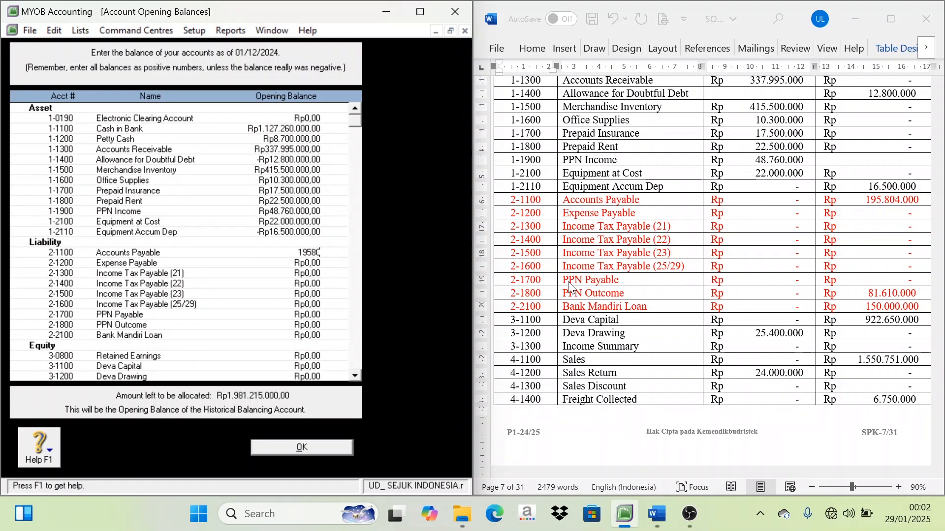
text(4000)
key(Tab)
Enter opening balances of Rp81.610.000 for PPN Outcome and Rp150.000.000 for Bank Mandiri Loan, leaving the liability accounts before them at zero.
key(Tab)
key(Tab)
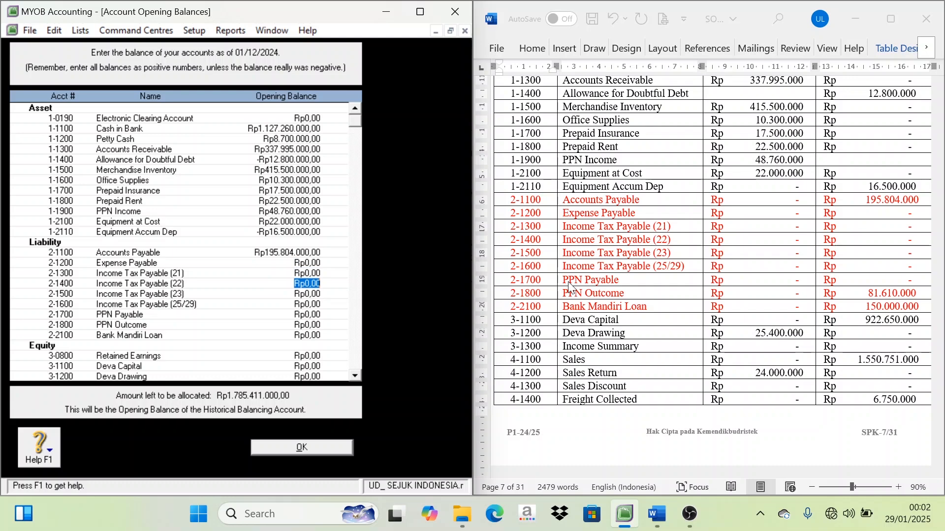
key(Tab)
key(Tab)
key(Tab)
key(Tab)
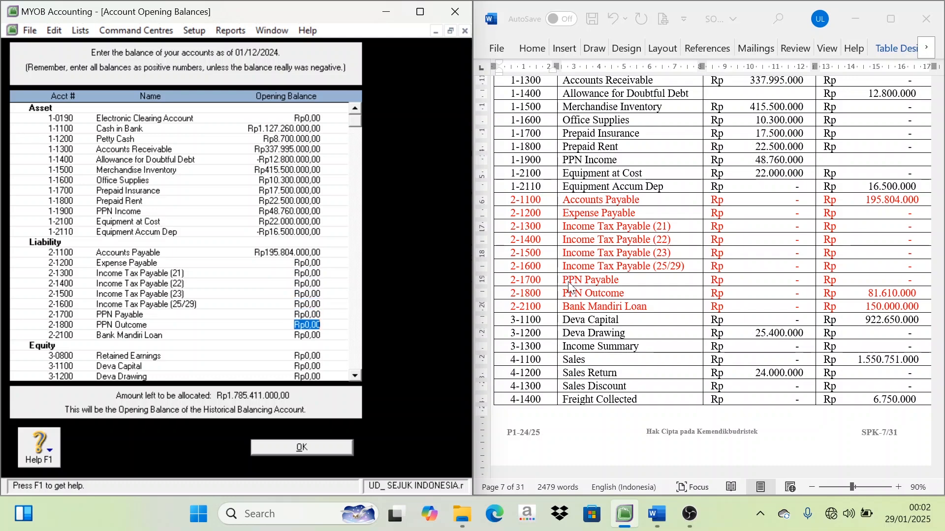
text(816)
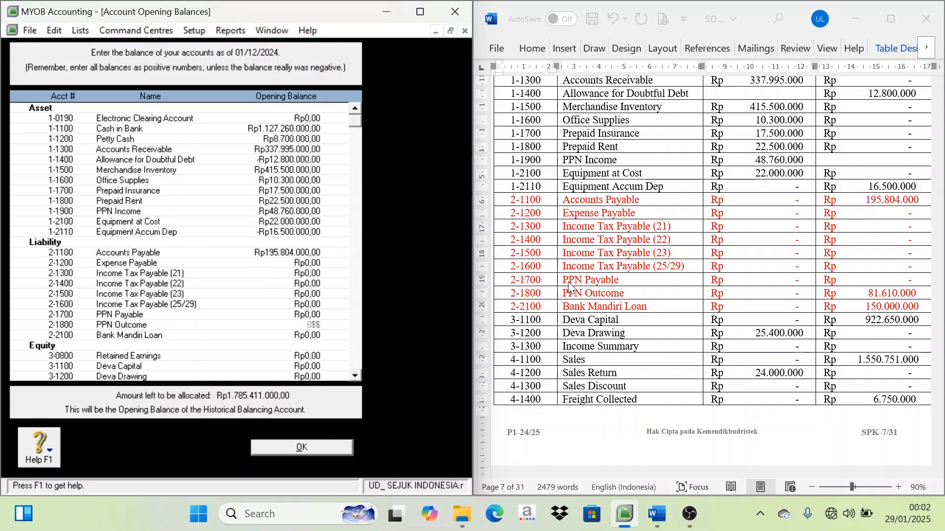
text(10000)
key(Tab)
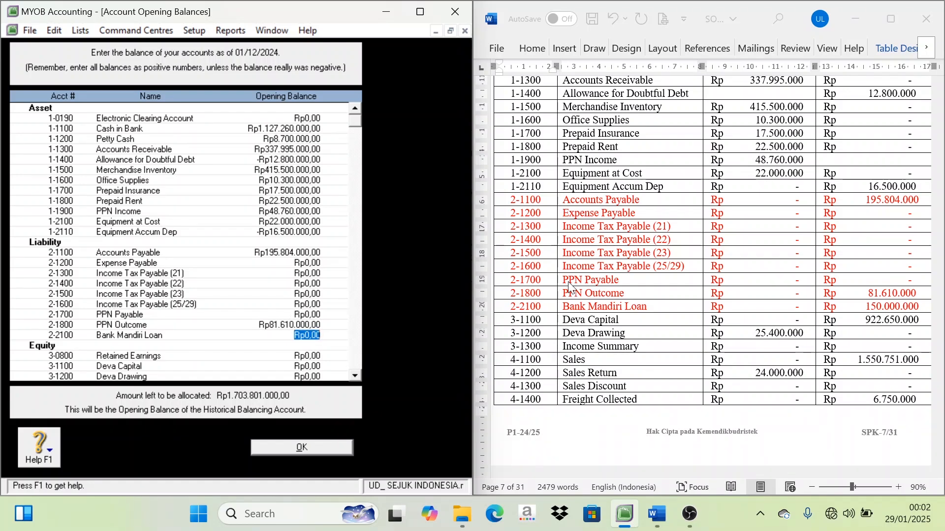
text(150.000.)
text(000)
key(Tab)
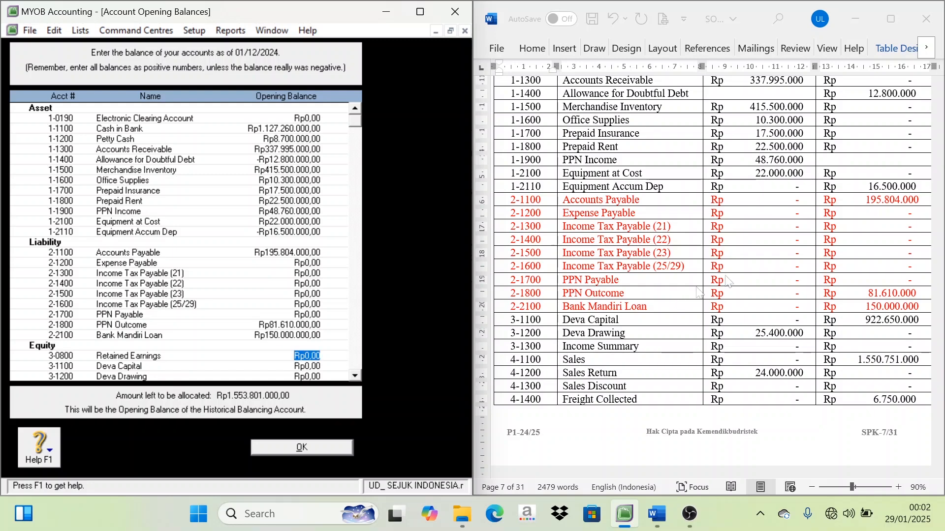
In the Word trial balance, reset the font colour of the liability rows 2-1100 to 2-2100 to Automatic.
scroll(553, 151, down, 2)
drag(521, 138, 521, 245)
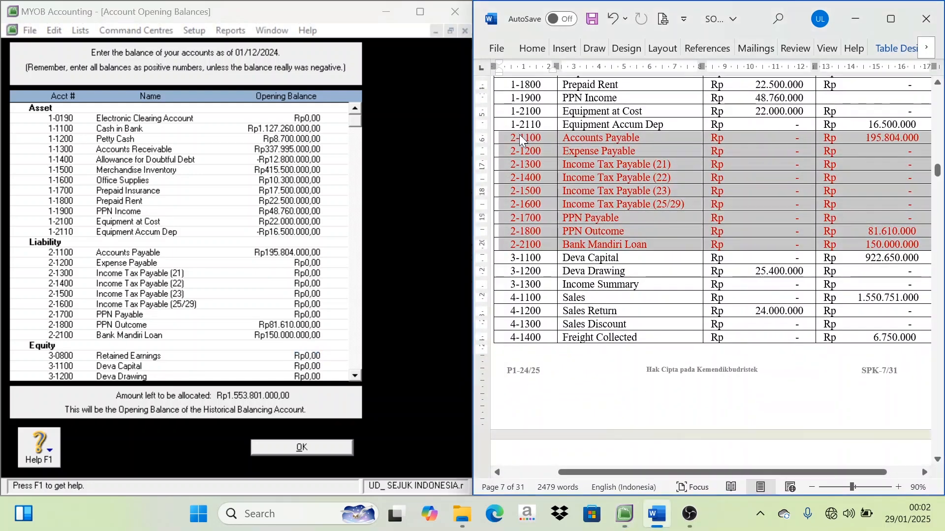
click(532, 48)
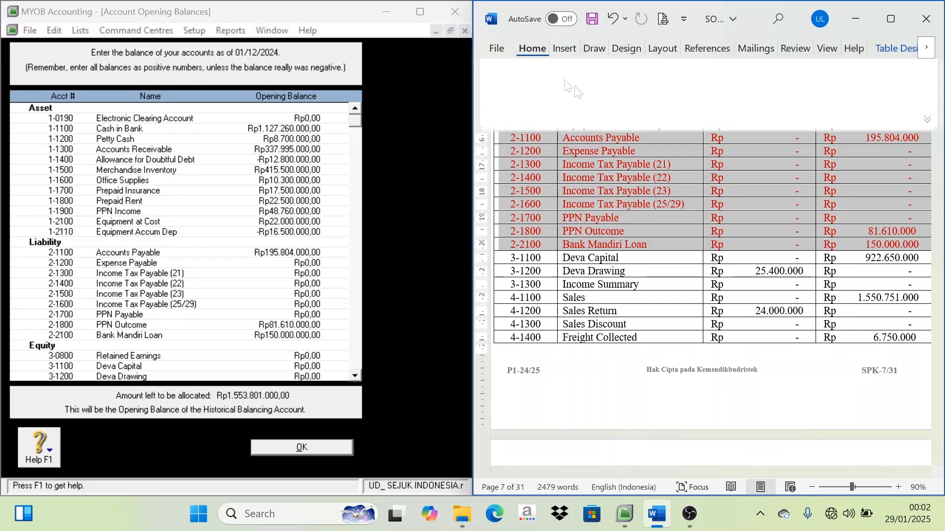
click(633, 109)
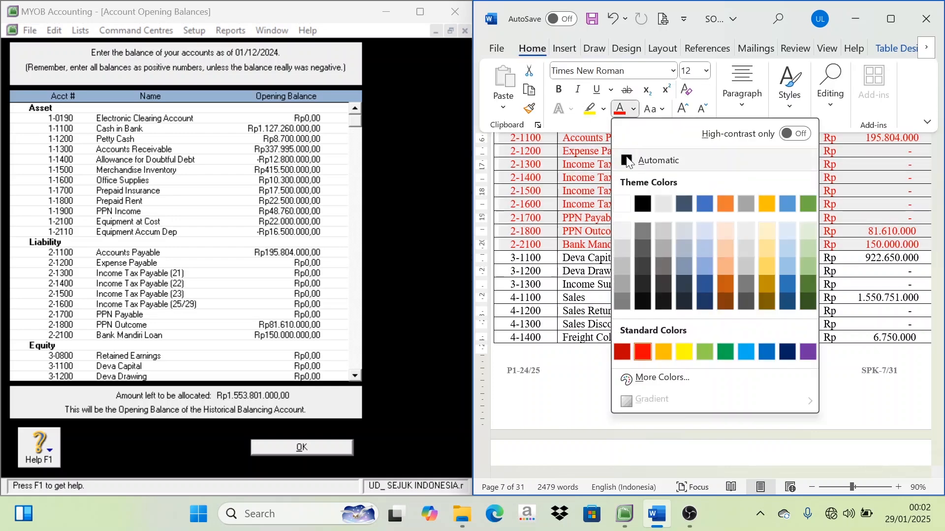
click(635, 158)
Colour the text of the equity rows 3-1100 to 3-1300 red in the trial balance table.
scroll(564, 313, down, 2)
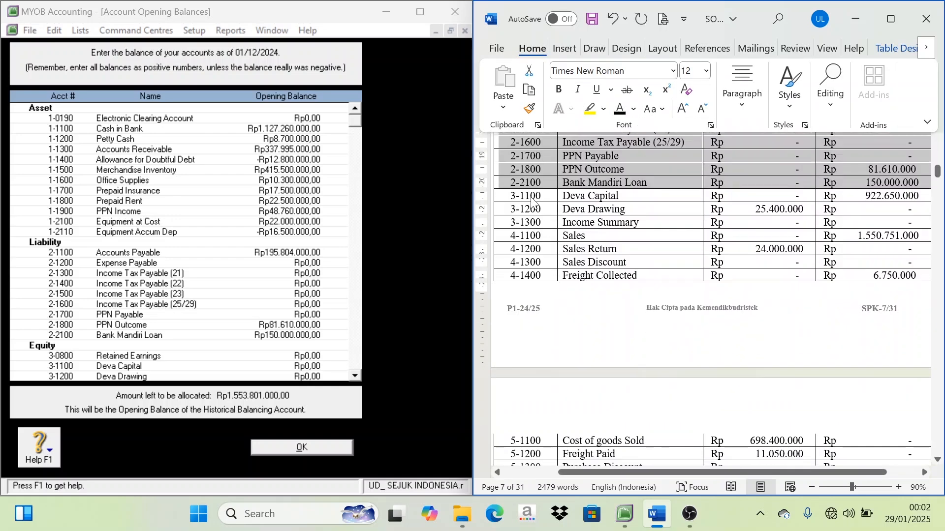
click(527, 198)
drag(525, 197, 837, 222)
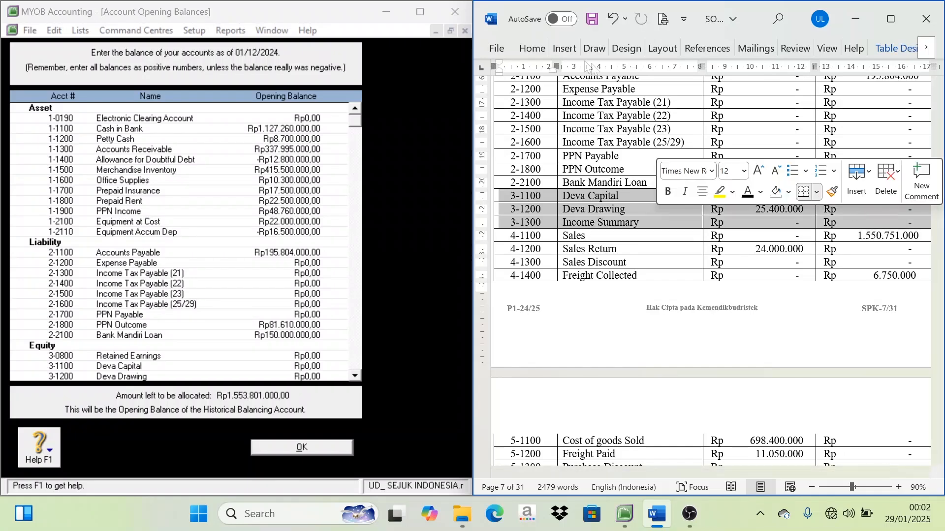
click(534, 49)
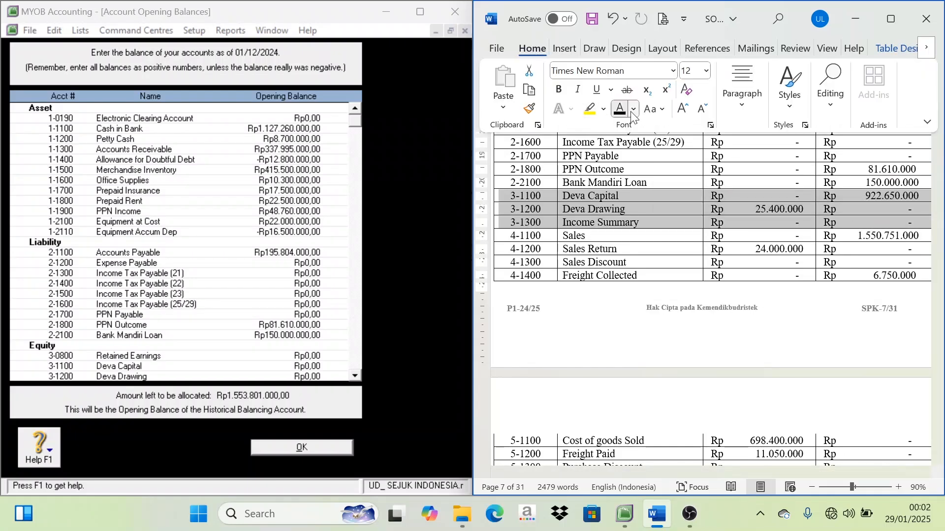
click(634, 109)
click(643, 358)
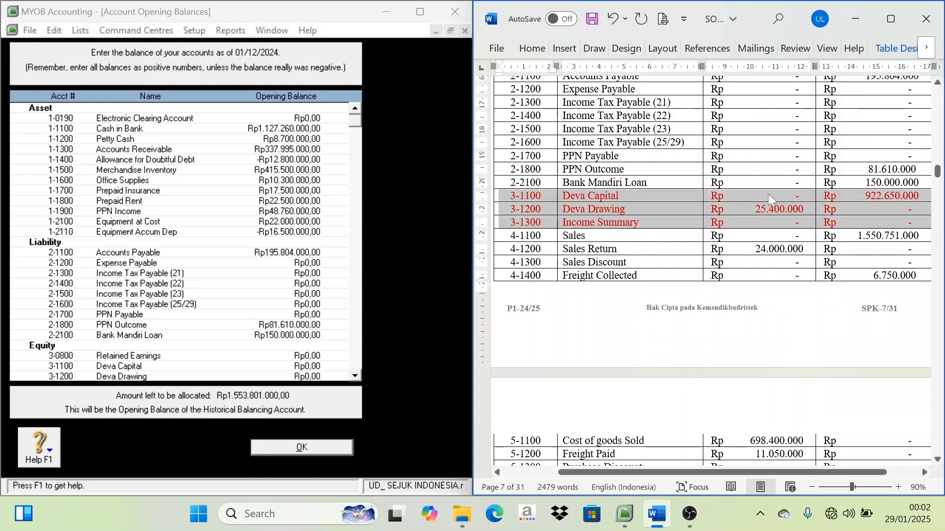
Check the equity amounts in the trial balance and set the Capital account 3-1100 opening balance to Rp922.650.000 in MYOB Accounting.
click(767, 196)
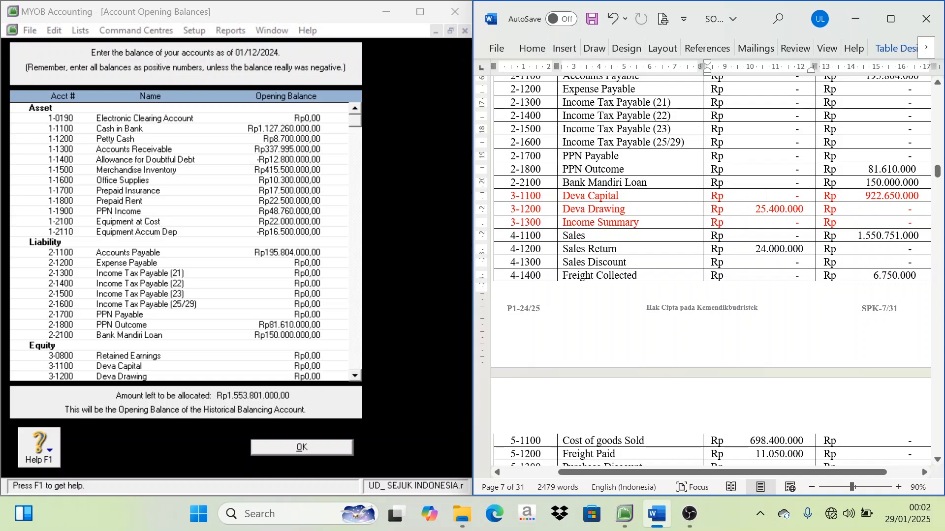
drag(823, 196, 921, 196)
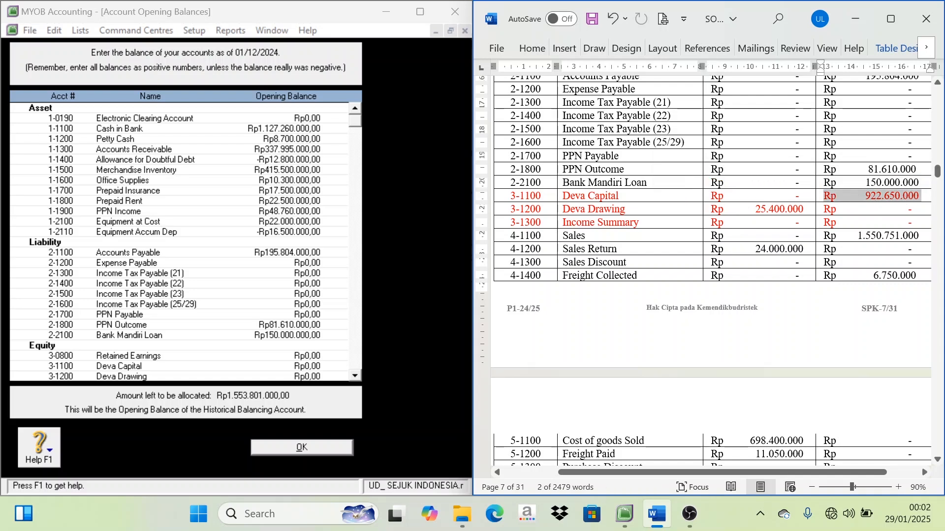
drag(712, 209, 818, 208)
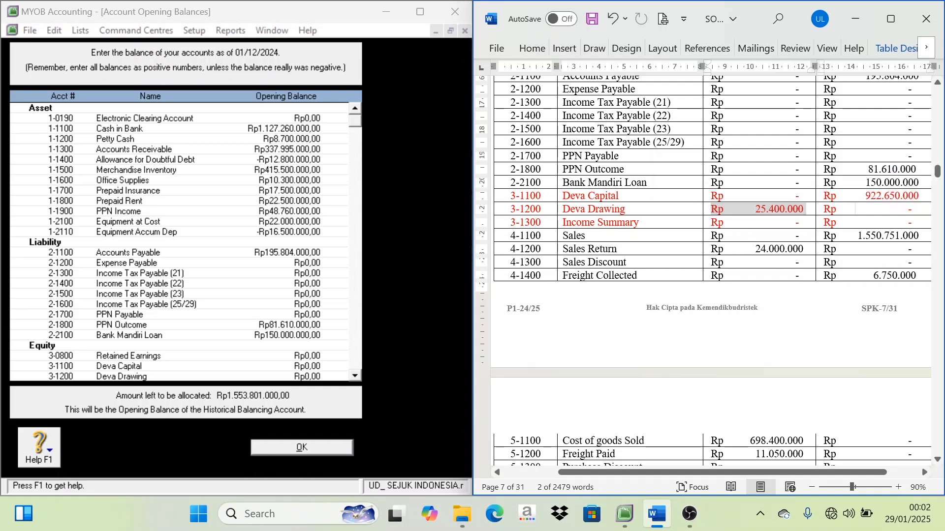
click(855, 208)
scroll(266, 337, down, 2)
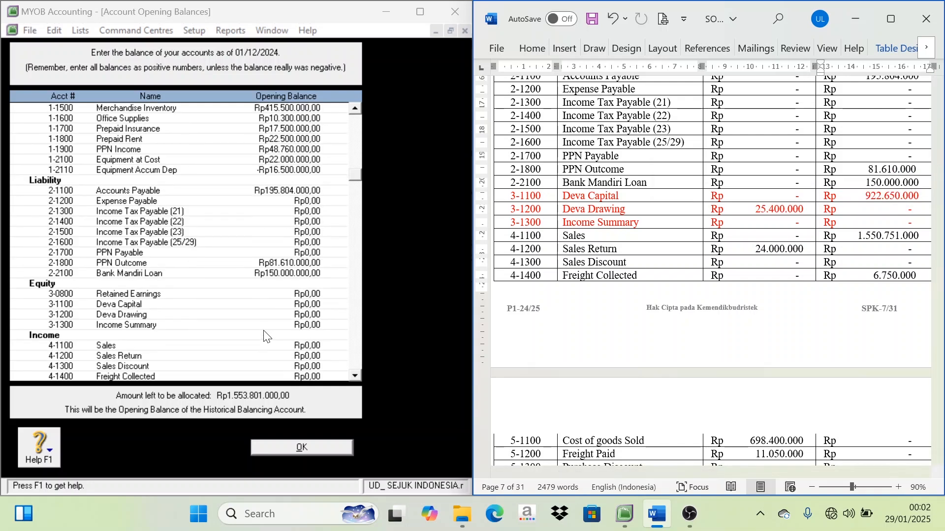
click(320, 305)
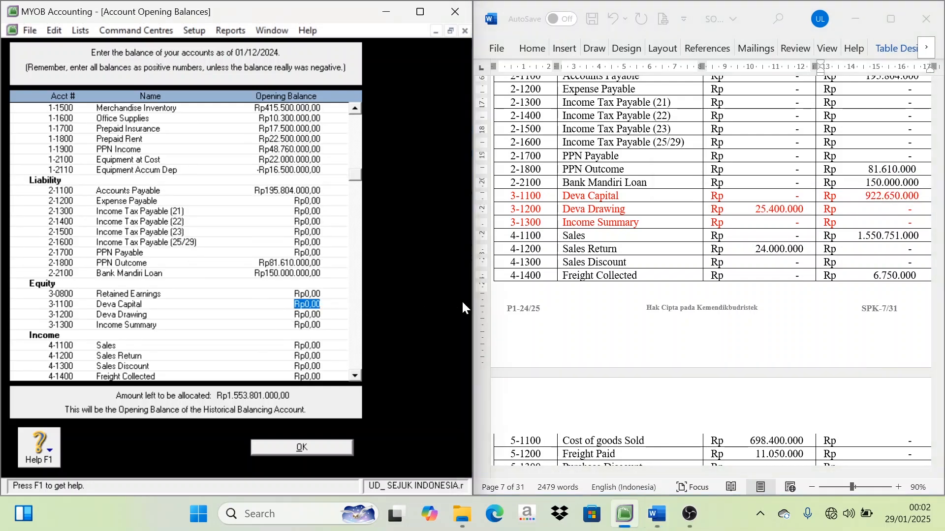
text(922650000)
key(Tab)
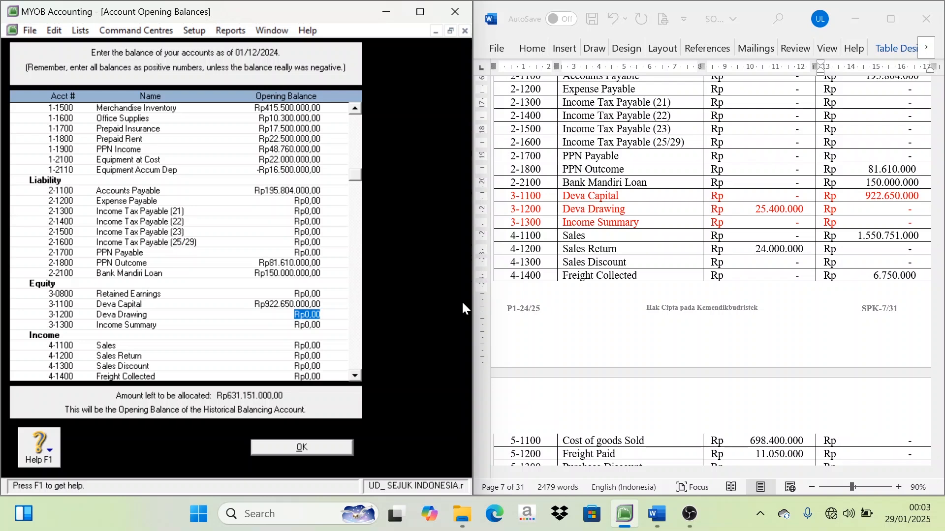
Set the opening balance of the Drawing account 3-1200 to the negative amount -Rp25.400.000.
text(-Rp25.40)
text(0.)
text(000)
key(Tab)
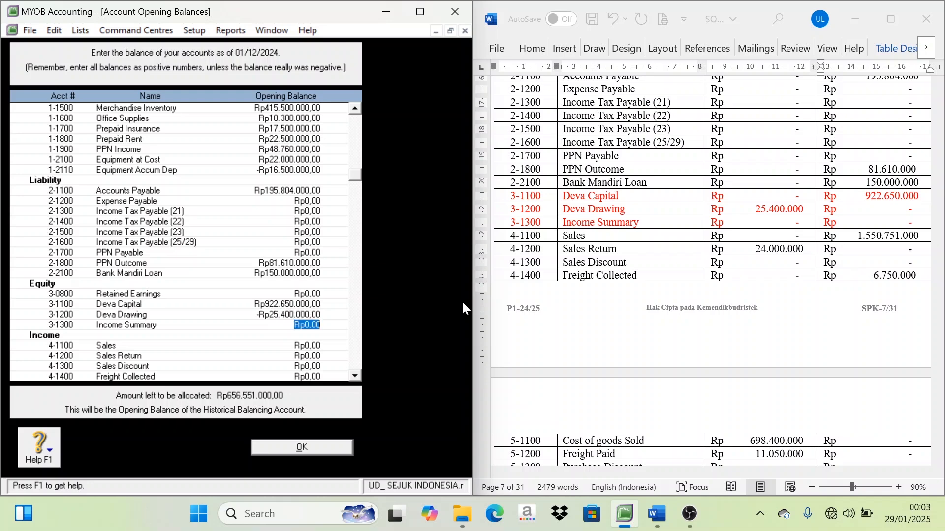
In the Word trial balance, reset the font colour of the equity rows 3-1100 to 3-1300 to Automatic.
click(855, 209)
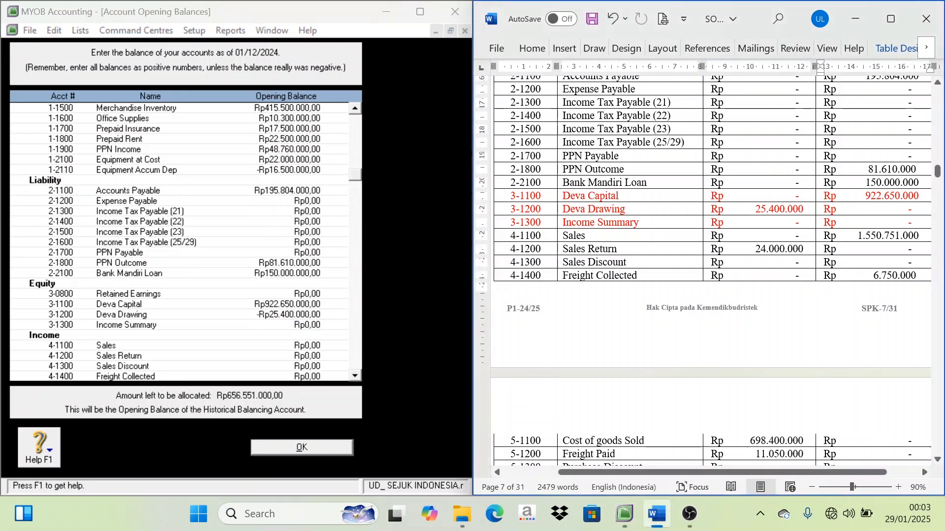
drag(500, 196, 861, 222)
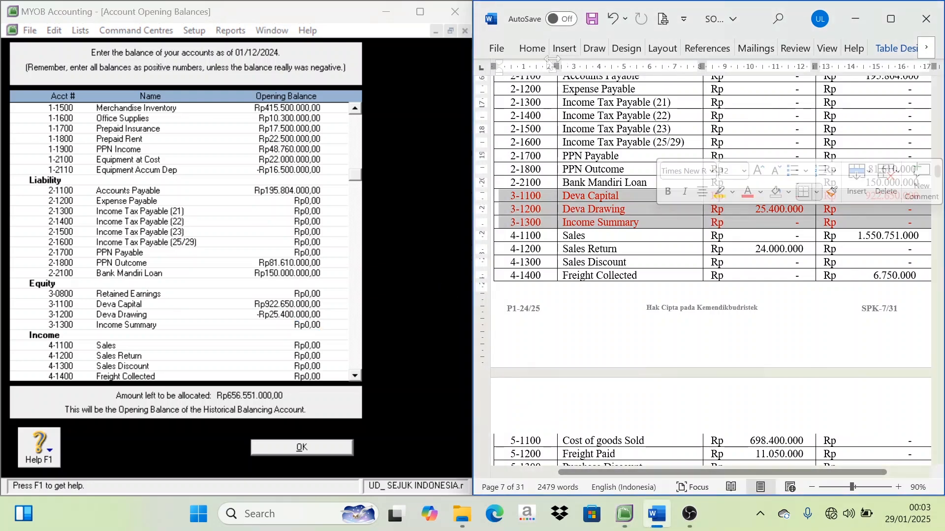
click(537, 49)
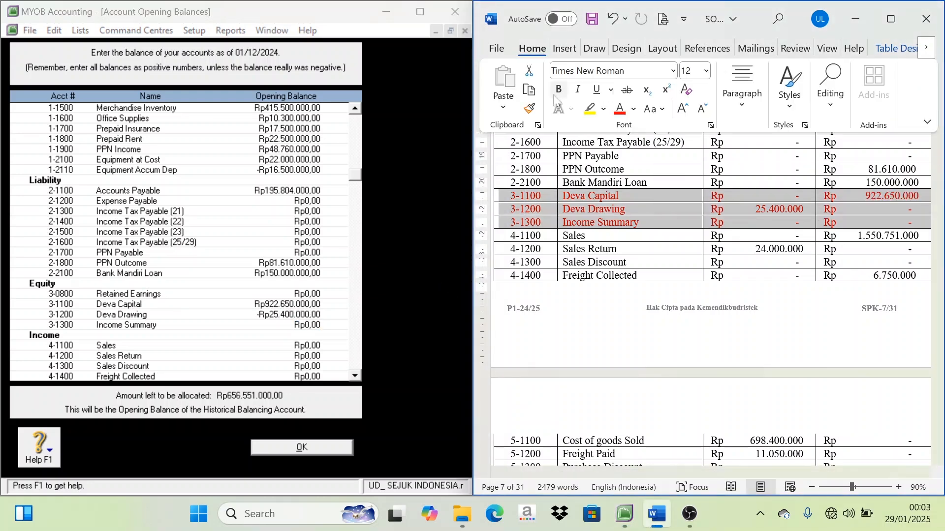
click(634, 111)
click(650, 159)
Colour the text of the income rows 4-1100 to 4-1400 red in the trial balance table.
scroll(603, 287, down, 1)
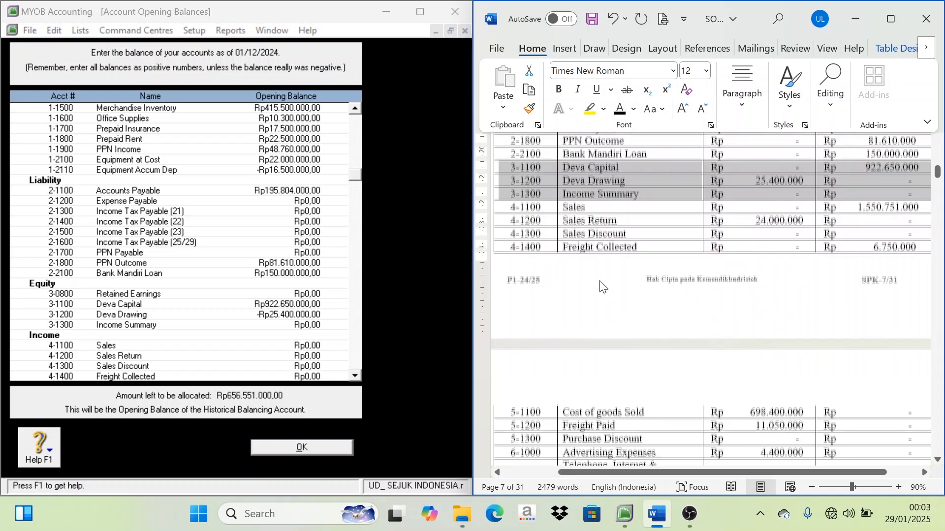
scroll(603, 287, down, 1)
click(512, 176)
drag(510, 174, 834, 213)
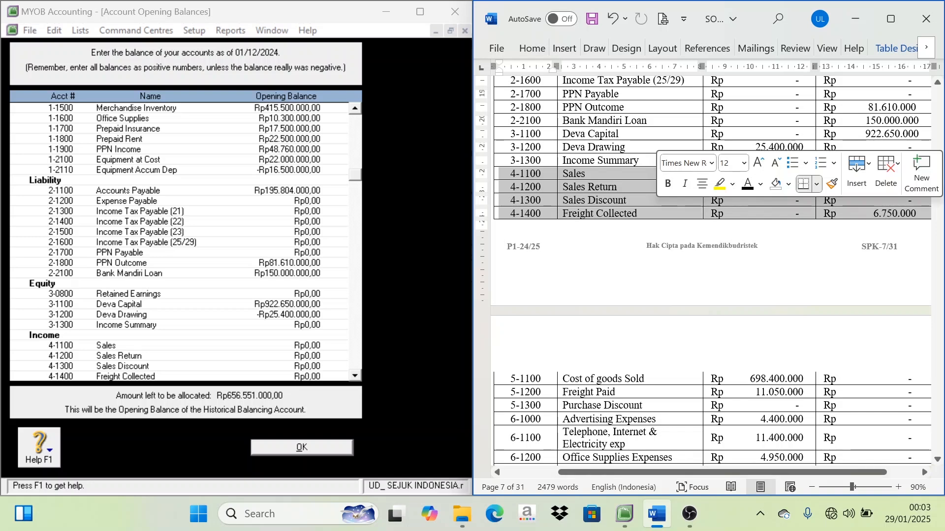
click(532, 47)
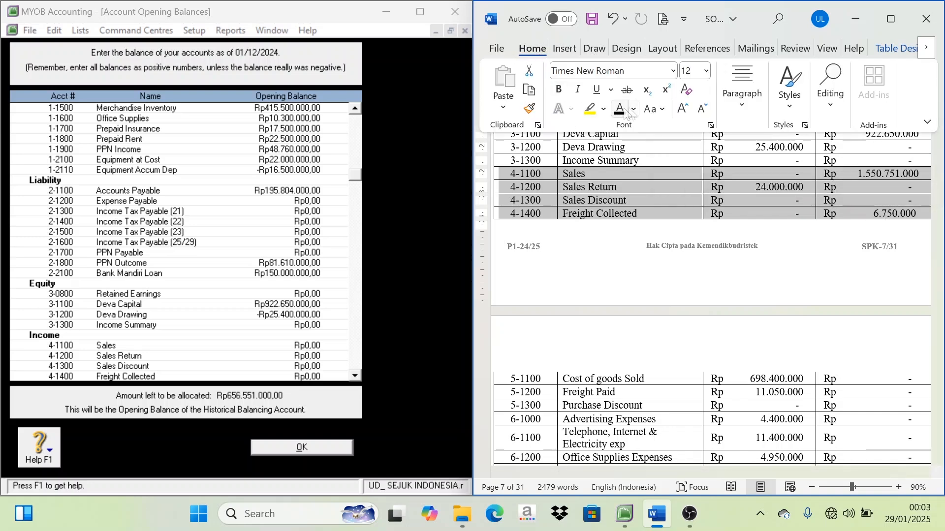
click(632, 109)
click(621, 348)
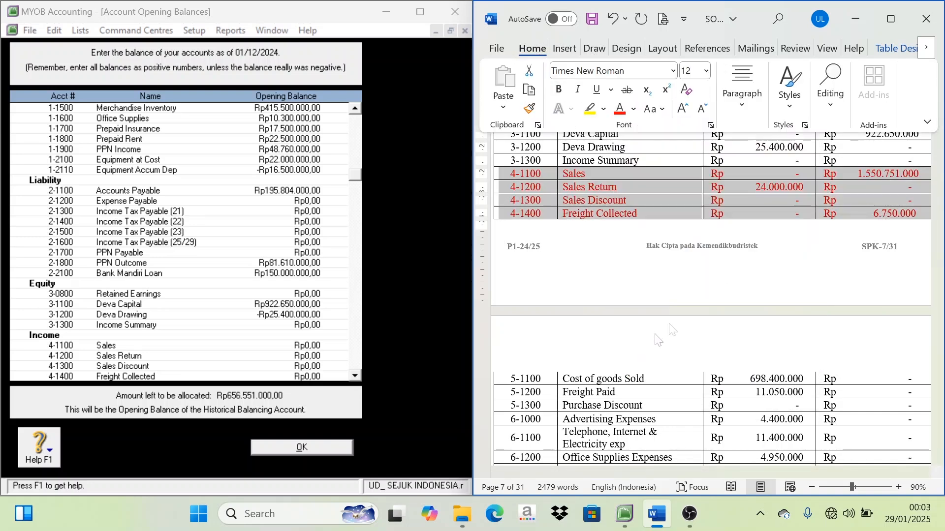
Check the Sales Return debit amount in the trial balance and set the Sales 4-1100 opening balance to Rp1.550.751.000 in MYOB Accounting.
click(749, 187)
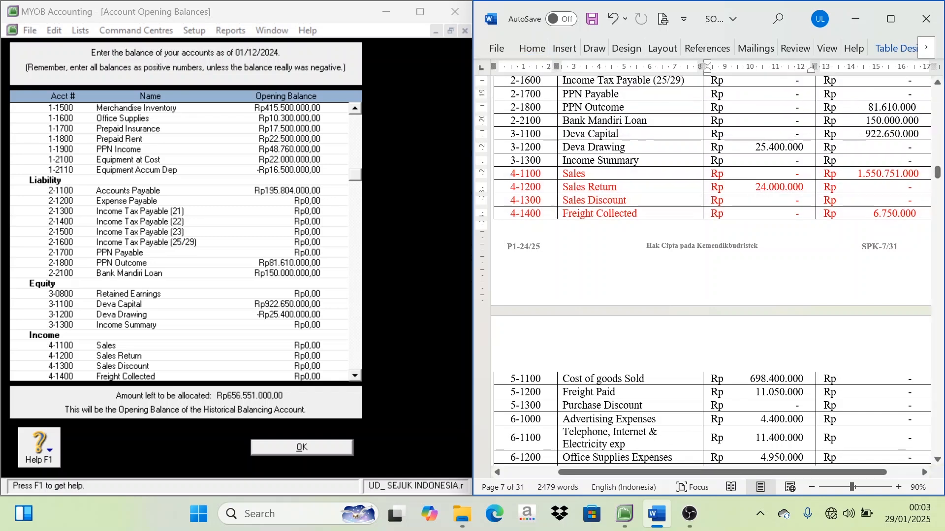
drag(713, 187, 806, 187)
scroll(277, 334, down, 2)
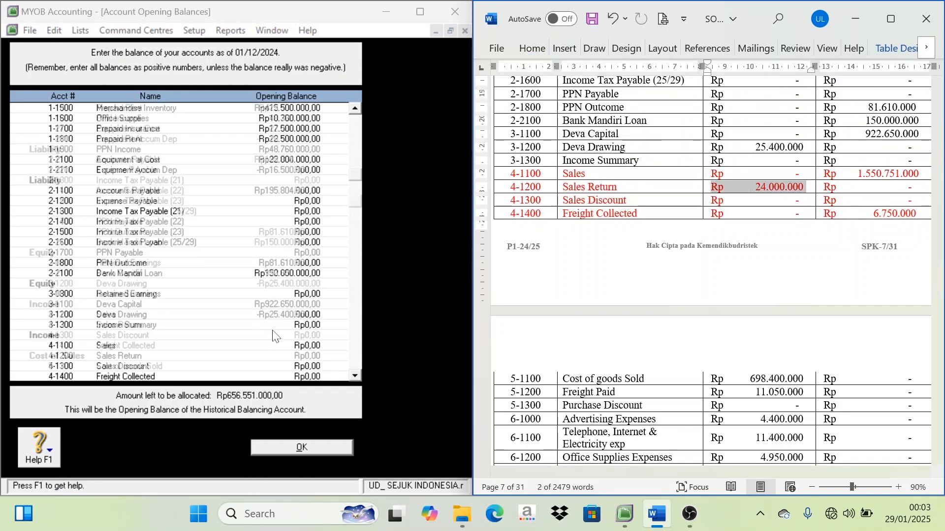
click(306, 253)
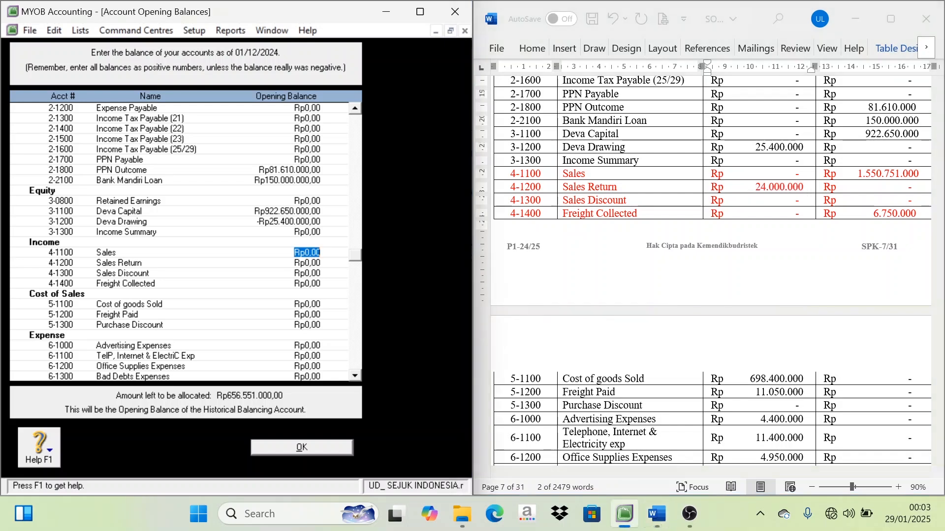
text(1.55)
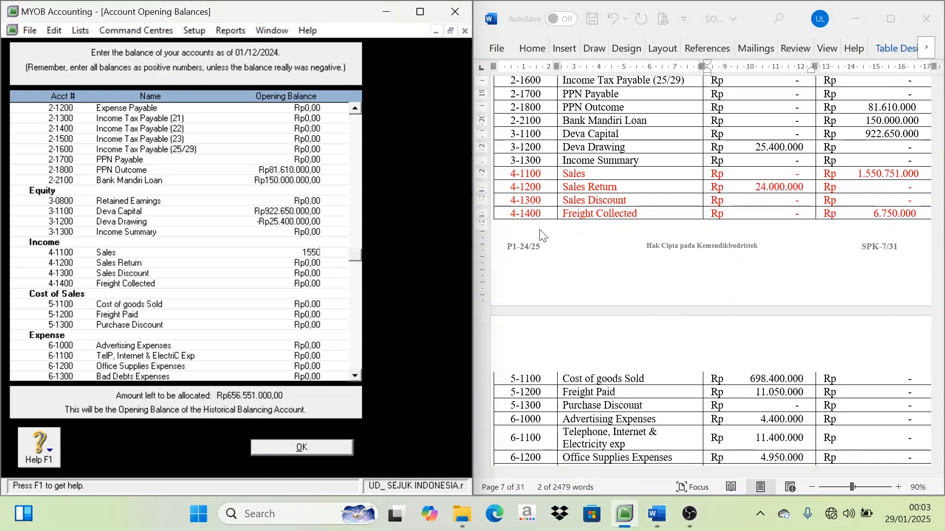
text(0.751.0)
text(000)
key(Tab)
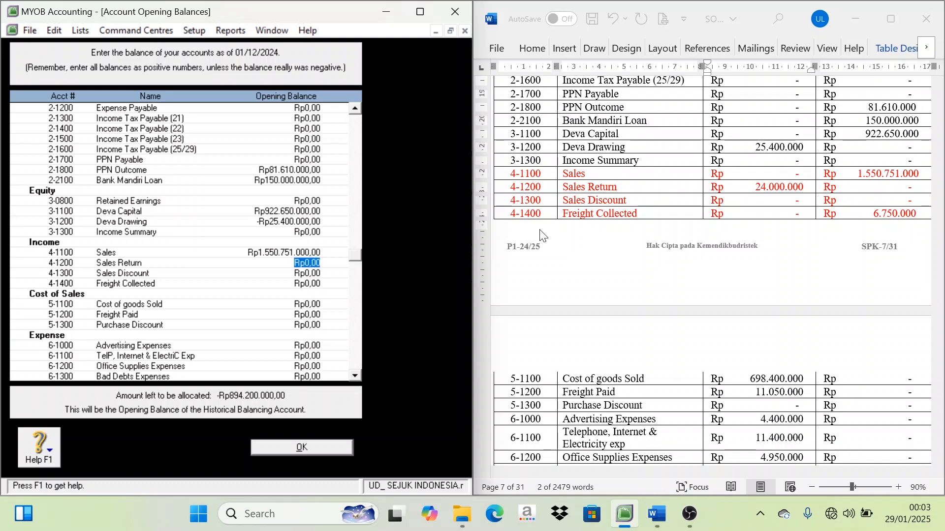
Set the opening balances of Sales Return 4-1200 to -Rp24.000.000 and Freight Collected 4-1400 to Rp6.750.000.
key(BackSpace)
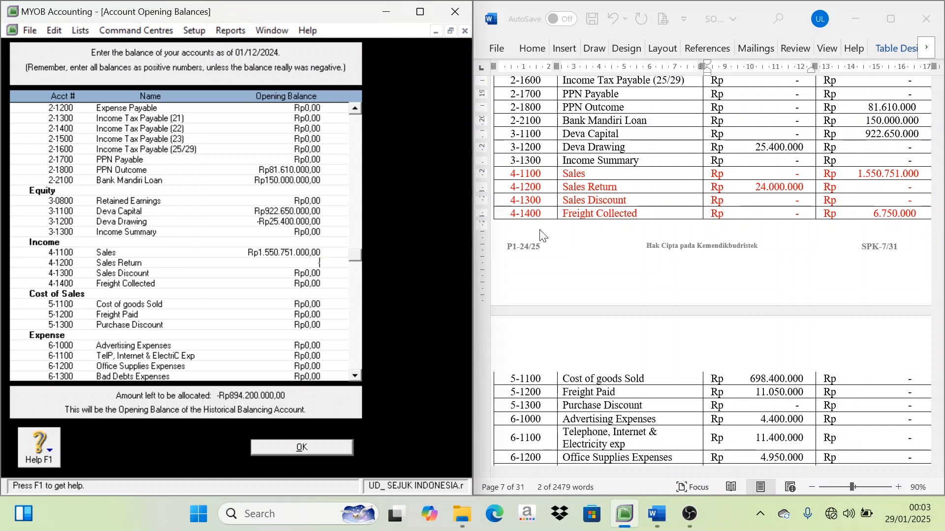
text(-24000000)
key(Tab)
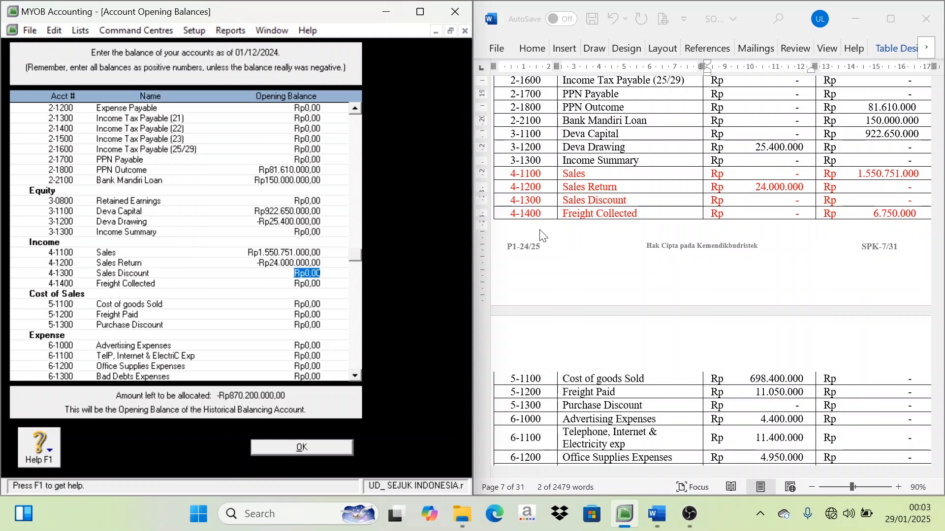
key(Tab)
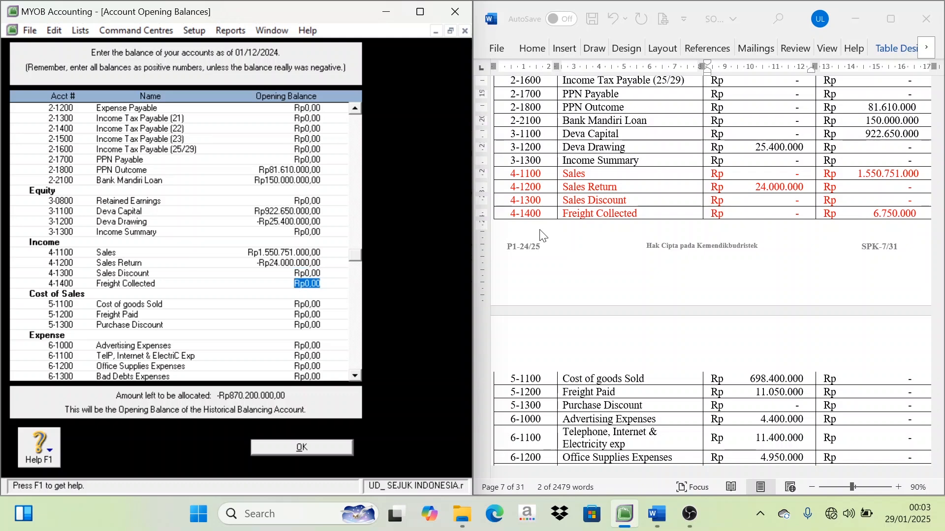
text(6.75)
text(0.000)
key(Tab)
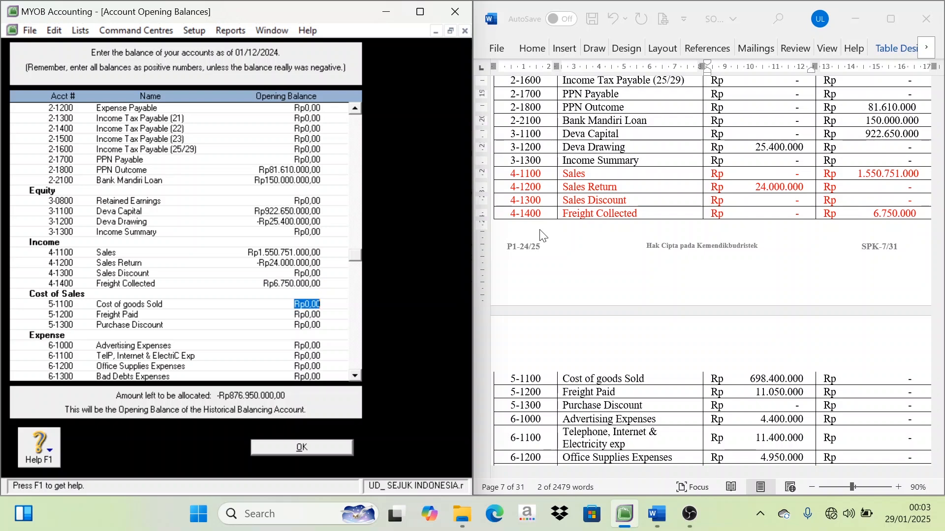
In the Word trial balance, reset the font colour of the income rows 4-1100 to 4-1400 to Automatic.
click(515, 174)
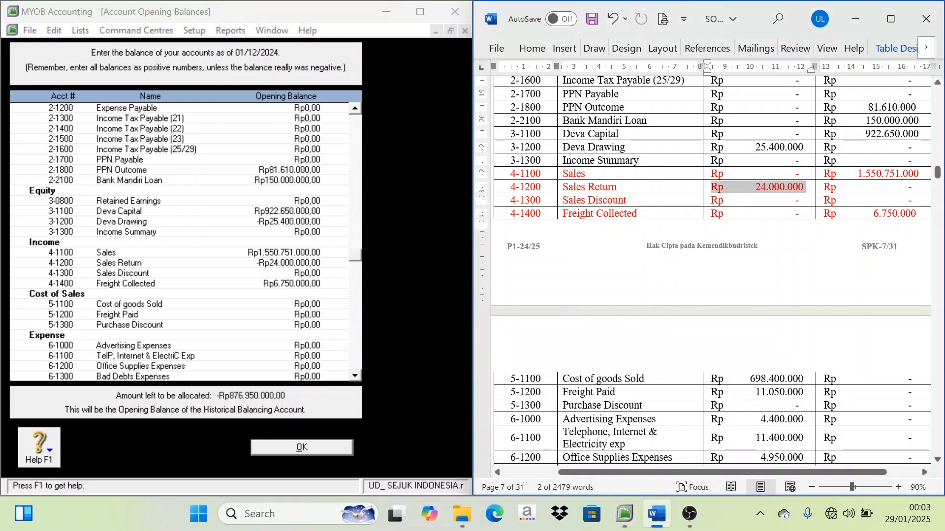
drag(515, 174, 881, 214)
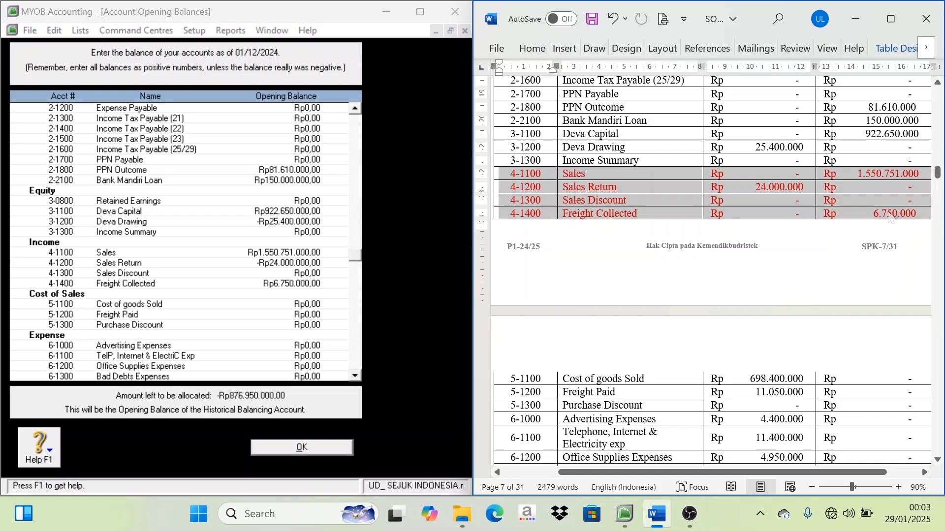
click(533, 48)
click(633, 108)
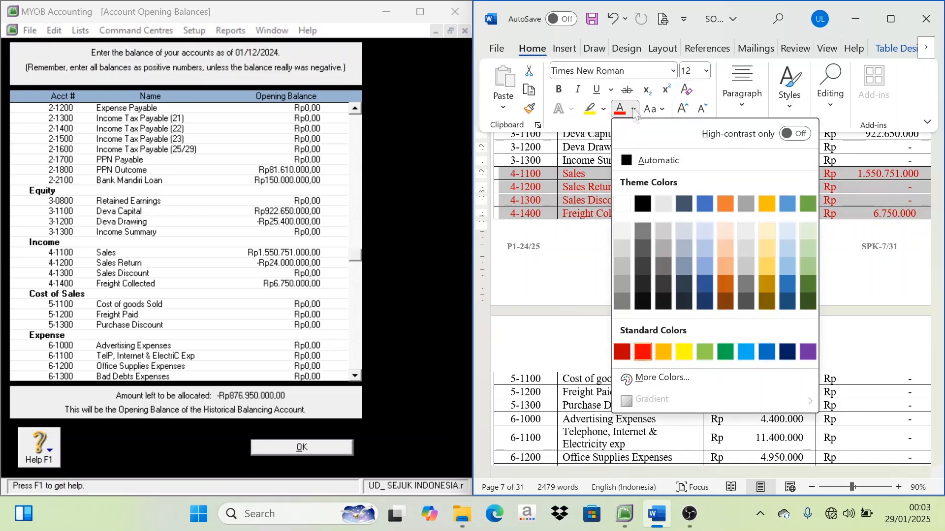
click(632, 156)
Colour the account numbers, names and debit amounts of the cost of sales rows 5-1100 to 5-1300 red.
scroll(590, 290, down, 3)
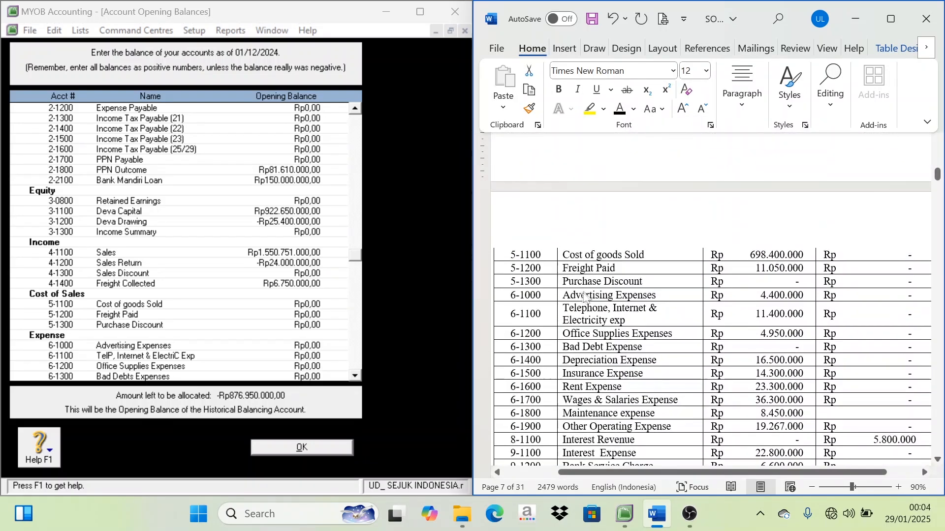
drag(545, 261, 777, 283)
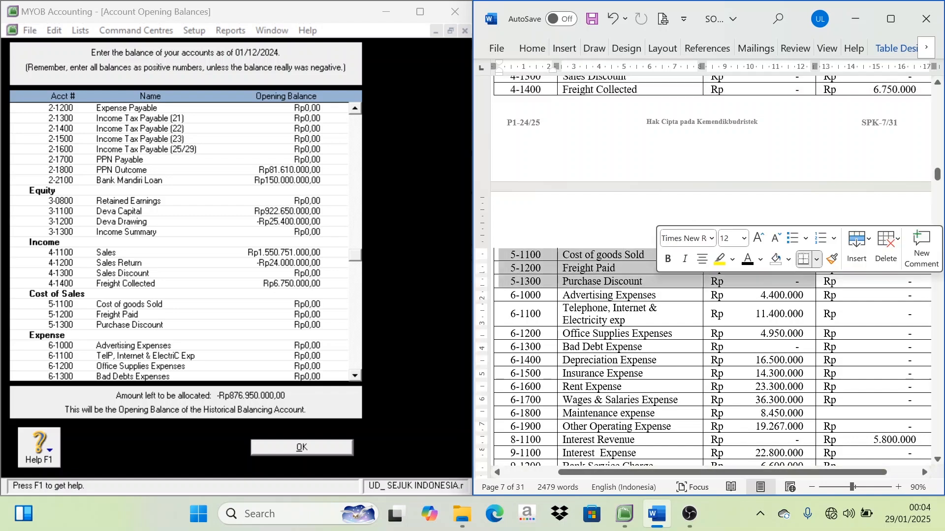
click(543, 51)
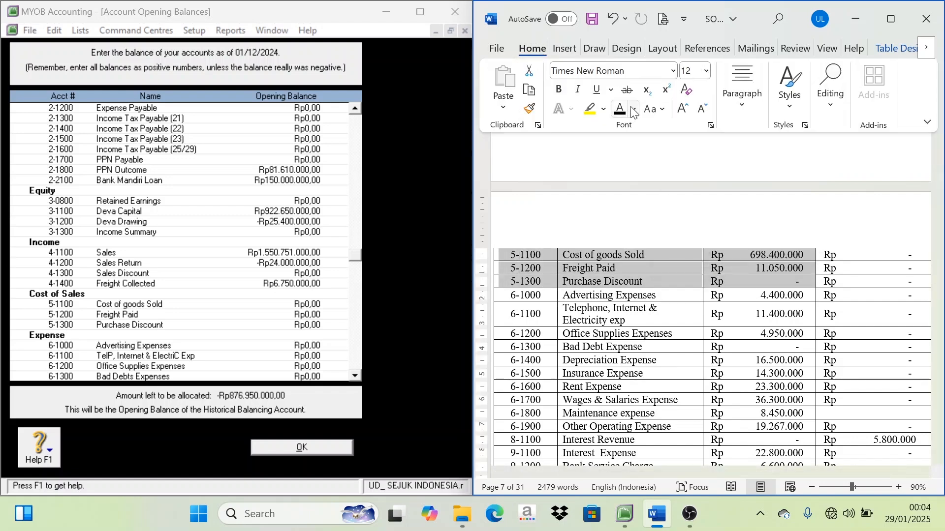
click(633, 109)
click(643, 351)
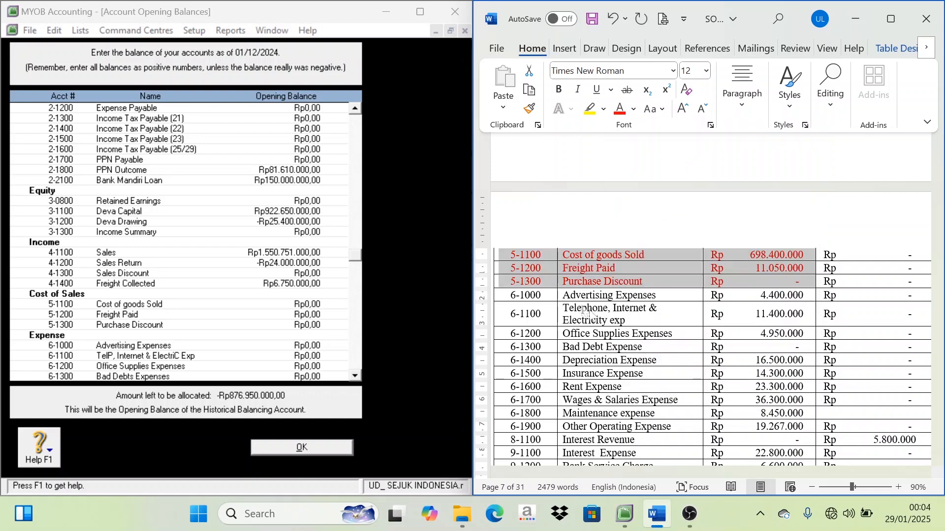
In MYOB Accounting, set the opening balances of Cost of goods Sold 5-1100 to Rp698.400.000 and Freight Paid 5-1200 to Rp11.050.000.
click(770, 257)
click(768, 270)
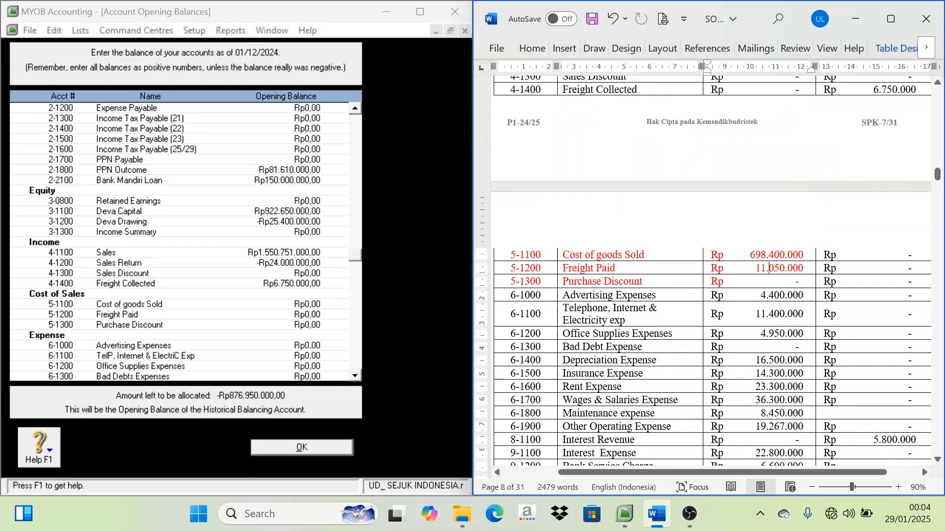
scroll(277, 294, down, 1)
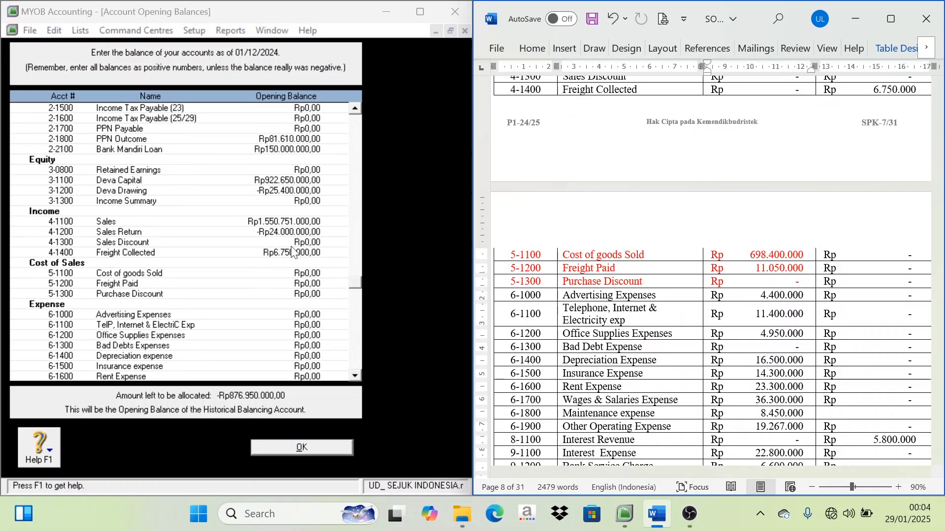
click(307, 273)
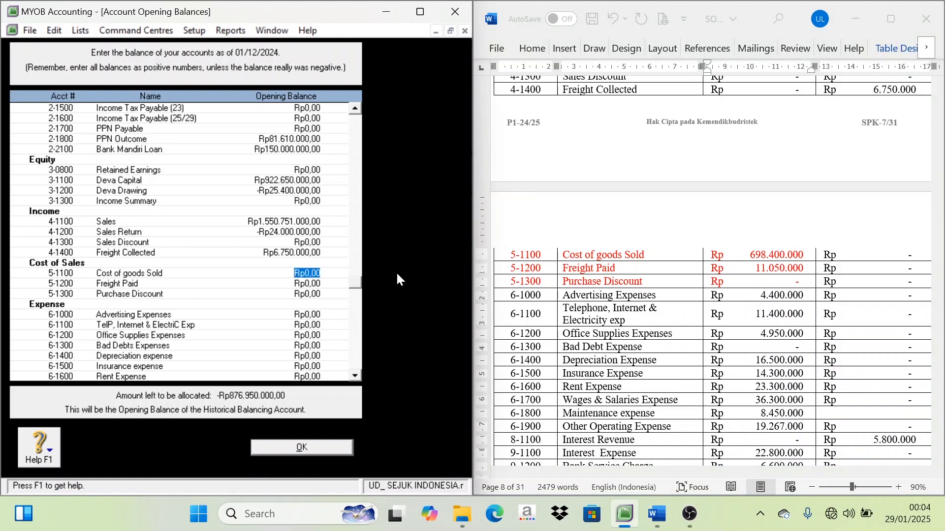
text(698400000)
key(Tab)
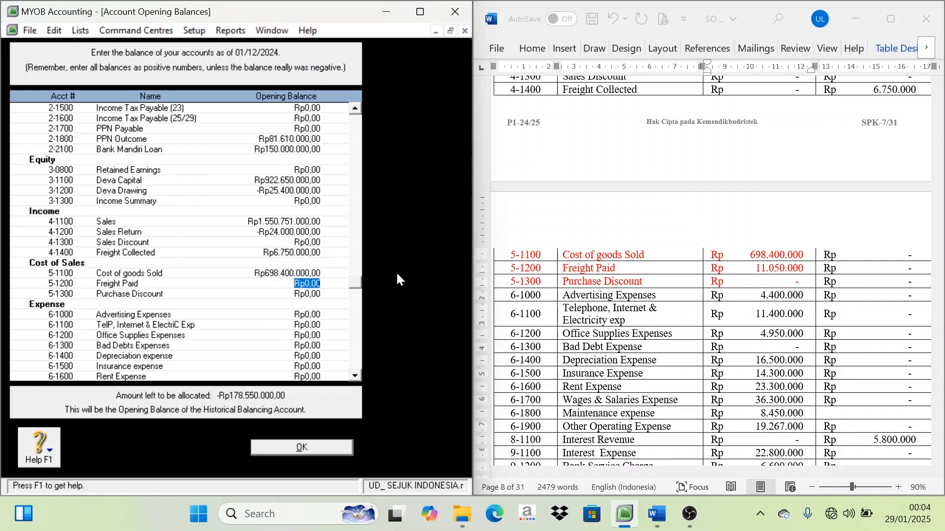
text(11050000)
key(Tab)
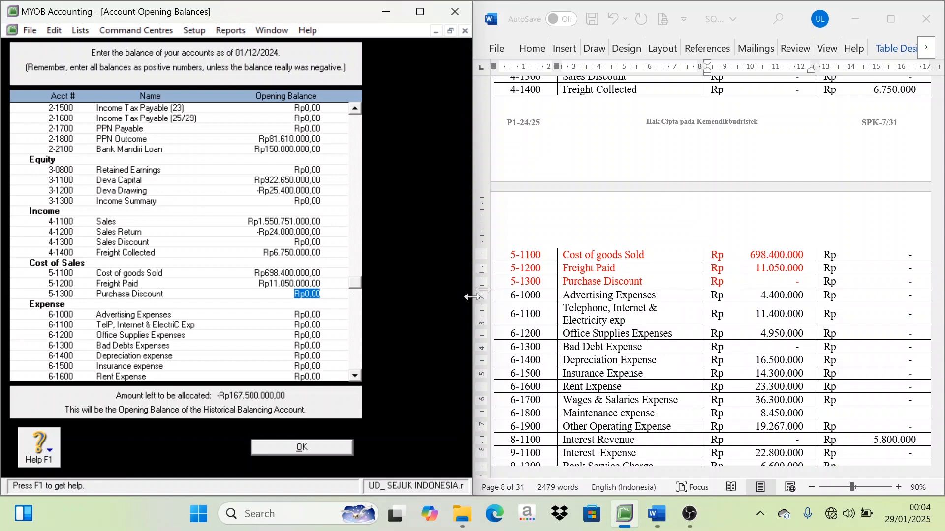
In the Word trial balance, reset the font colour of the cost of sales rows 5-1100 to 5-1300 to Automatic.
click(559, 259)
drag(559, 259, 743, 282)
click(532, 48)
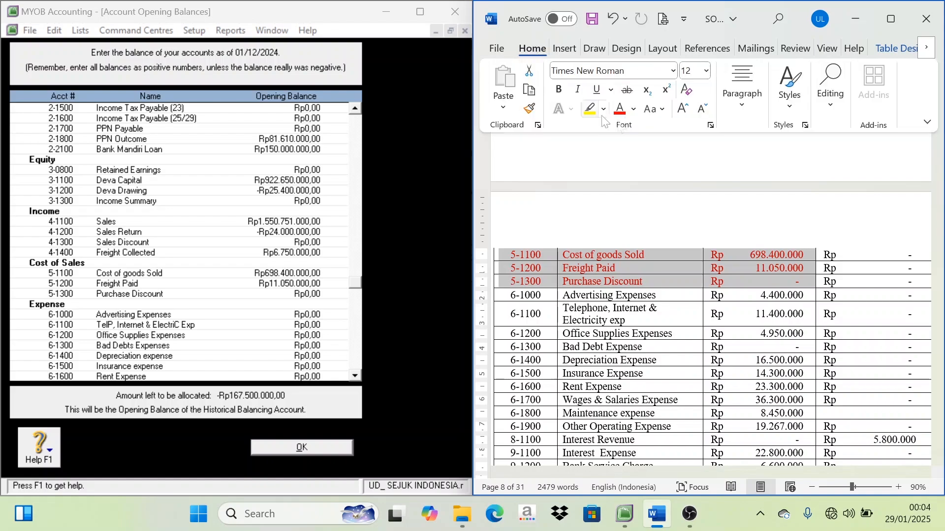
click(634, 110)
click(632, 156)
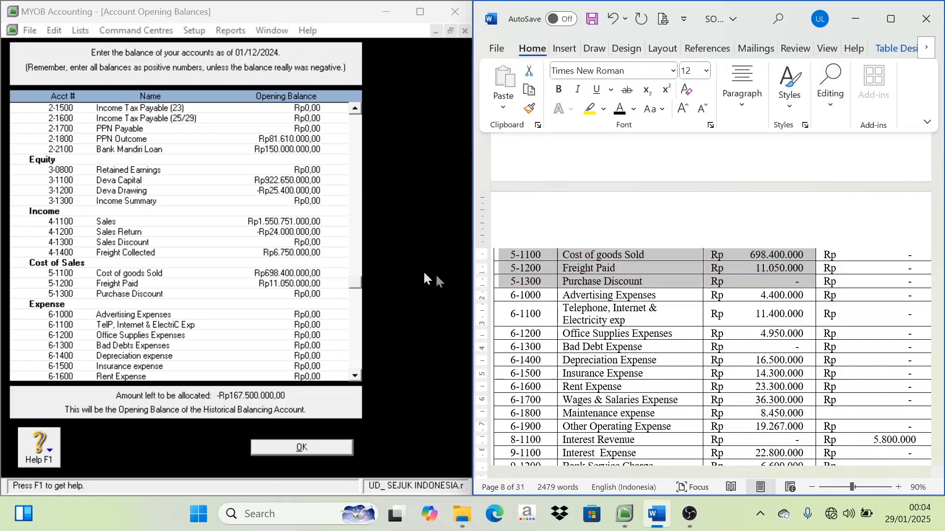
Bring the expense accounts into view in MYOB Accounting and colour the expense rows 6-1000 to 6-1900 red in the Word trial balance.
scroll(444, 273, down, 2)
scroll(532, 184, down, 3)
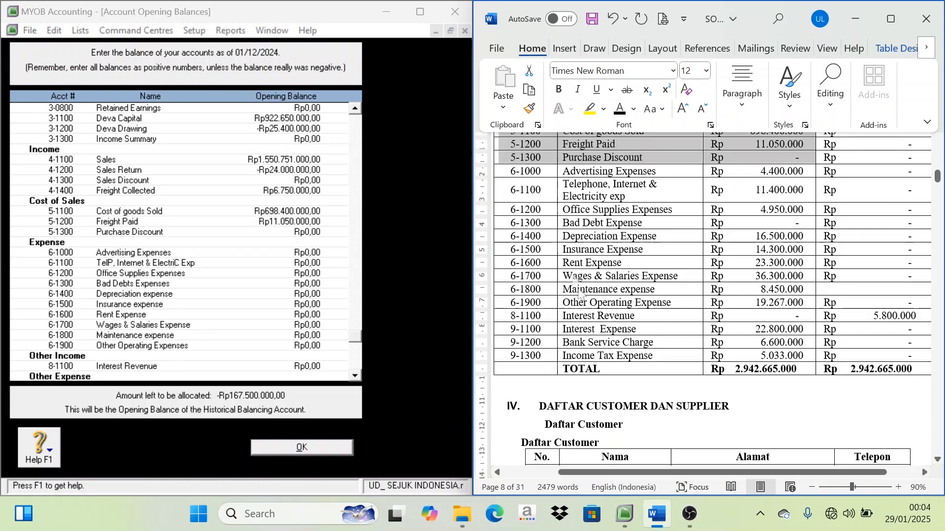
click(531, 185)
drag(526, 173, 866, 302)
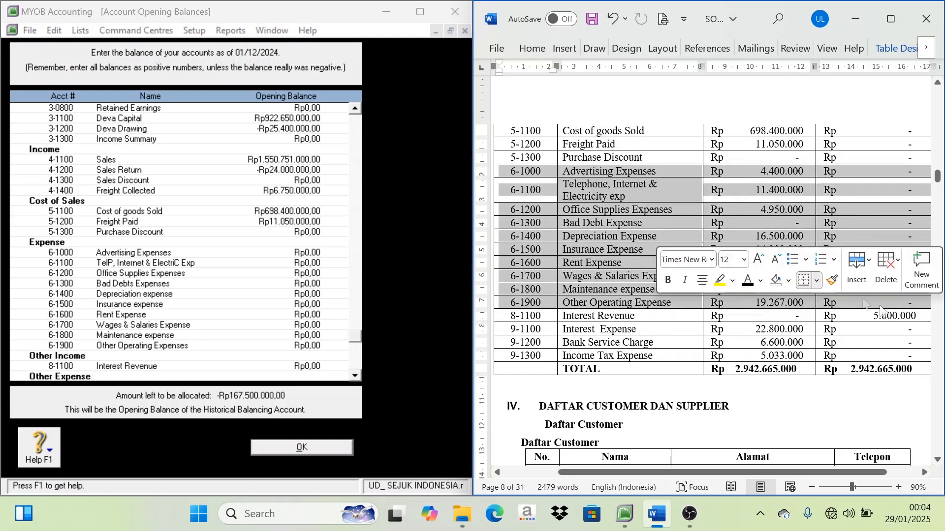
click(533, 49)
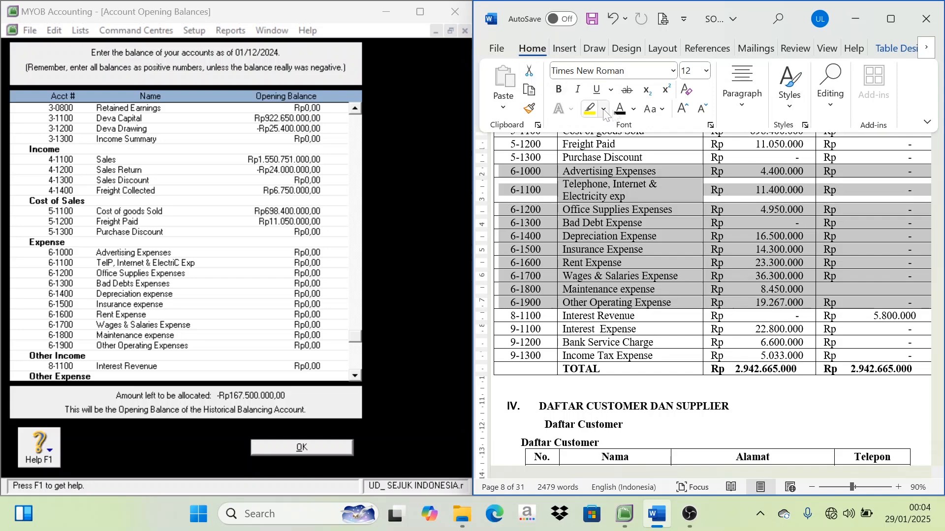
click(635, 111)
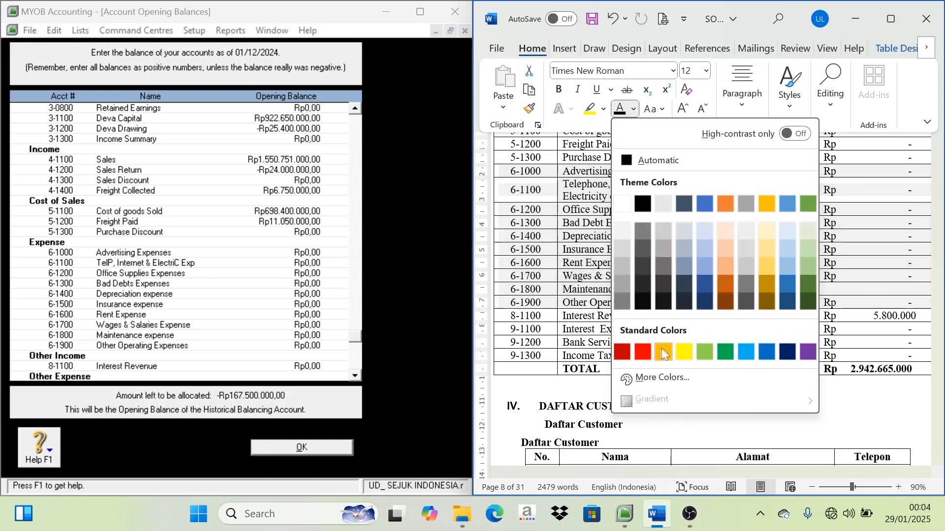
click(642, 351)
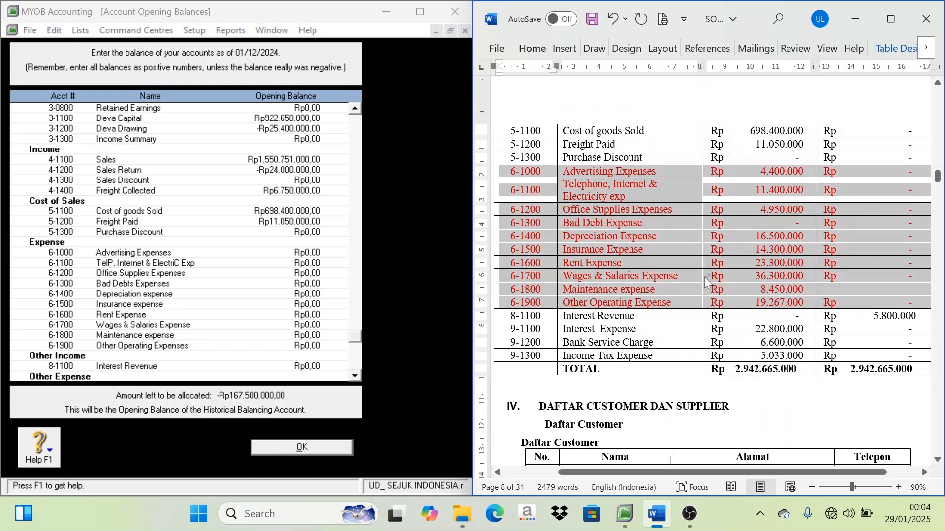
In MYOB Accounting, set the opening balances of Advertising 6-1000 to Rp4.400.000, TelP, Internet & Electric 6-1100 to Rp11.400.000 and Office Supplies 6-1200 to Rp4.950.000.
click(774, 212)
drag(783, 171, 780, 305)
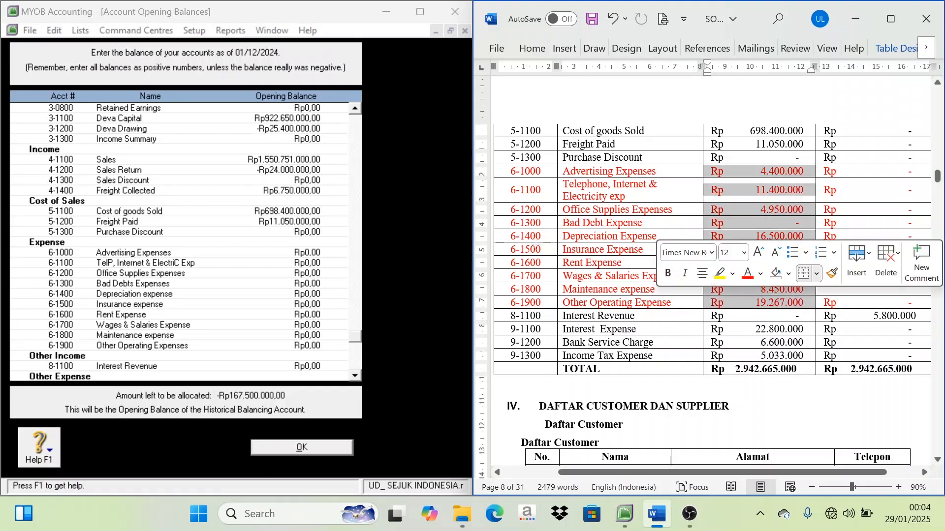
scroll(269, 274, down, 1)
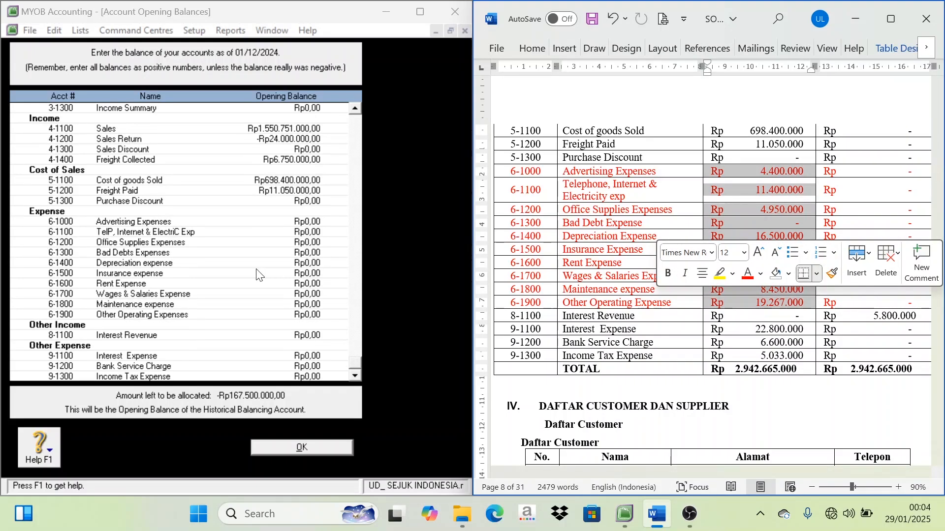
click(331, 230)
click(299, 223)
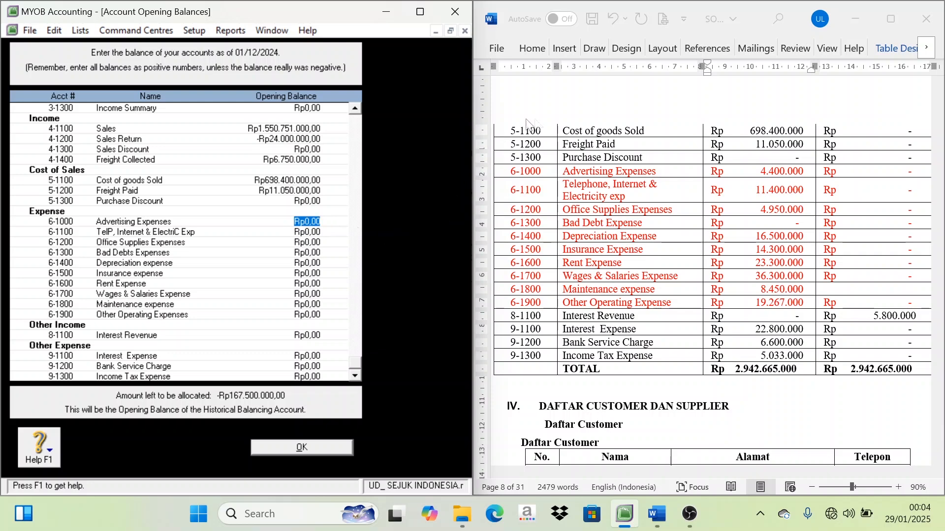
text(4.400.00)
key(Tab)
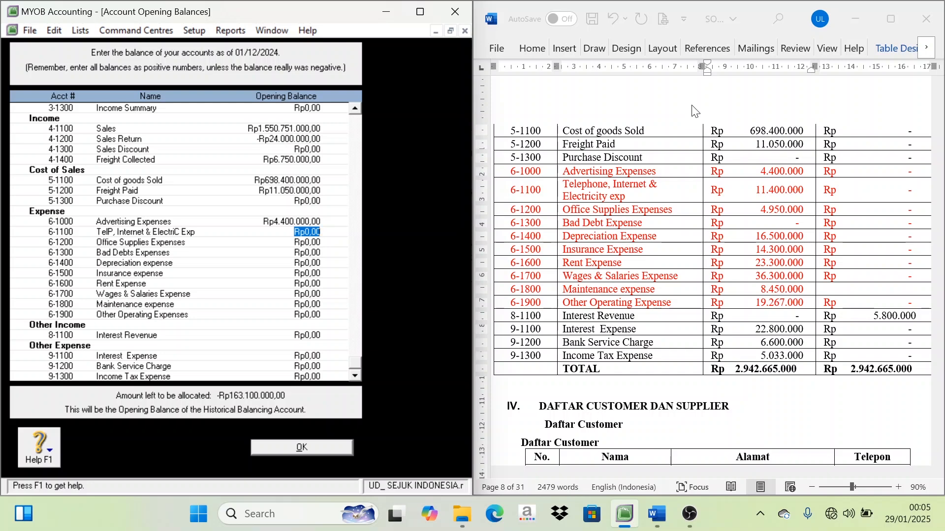
text(11.)
text(400.000)
key(Tab)
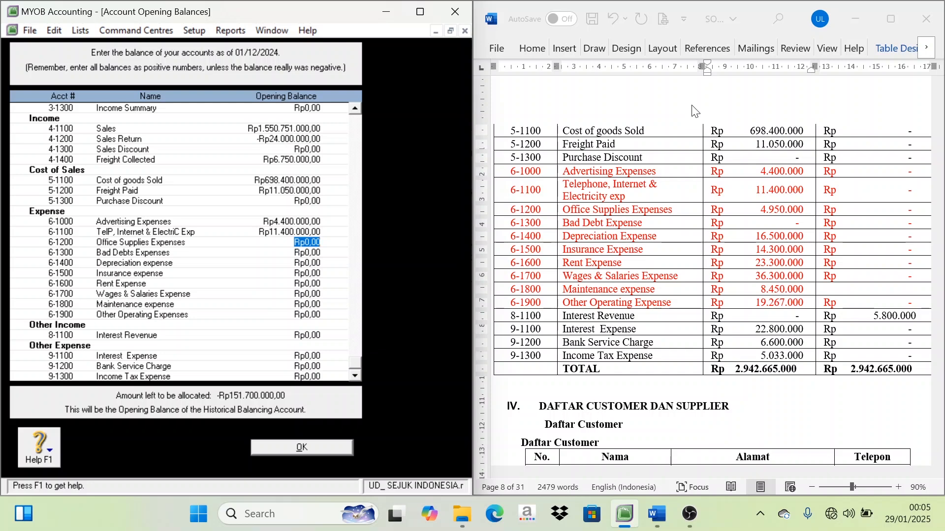
text(4950000)
key(Tab)
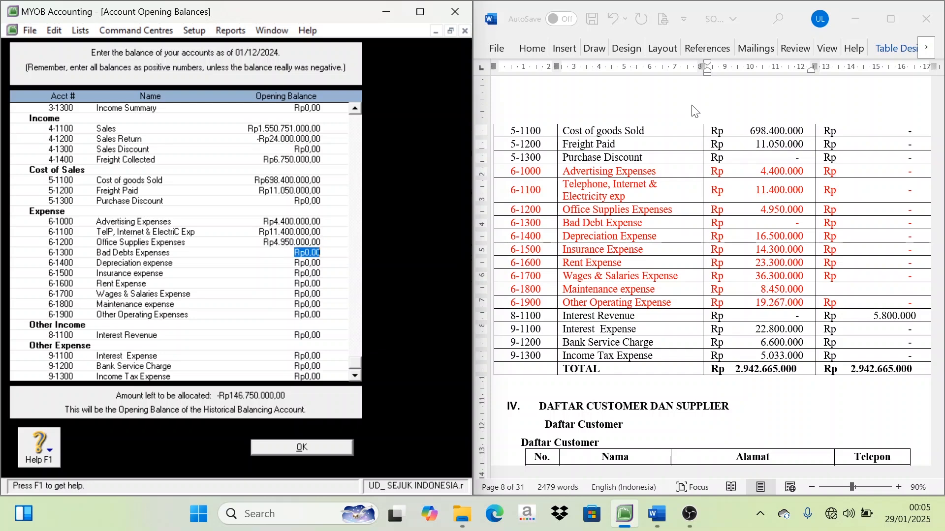
Skip Bad Debts and set the opening balances of Depreciation 6-1400 to Rp16.500.000, Insurance 6-1500 to Rp14.300.000 and Rent 6-1600 to Rp23.300.000.
key(Tab)
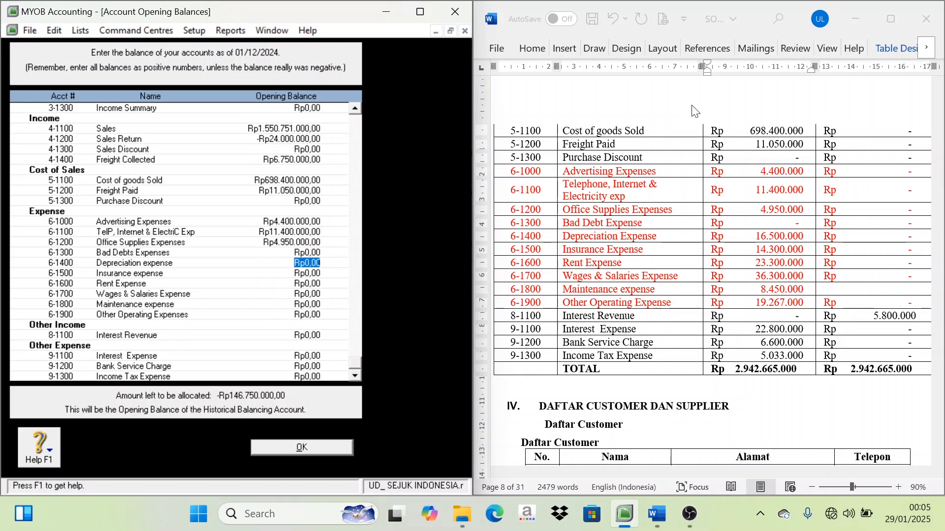
text(16.500.)
text(000)
key(Tab)
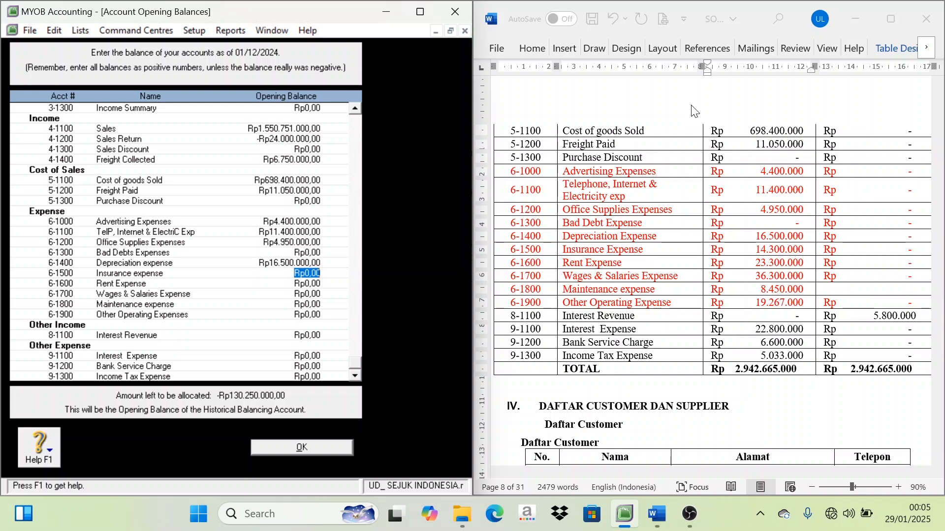
text(14300000)
key(Tab)
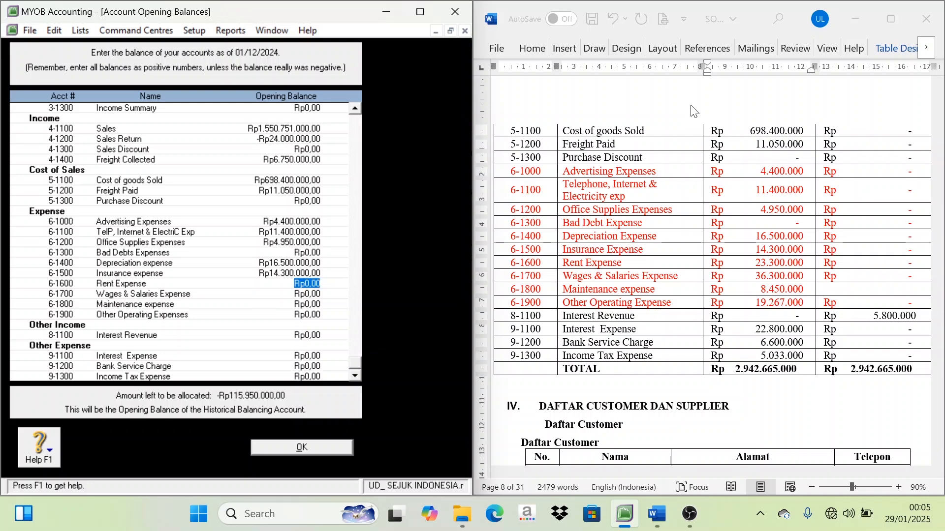
text(23300000)
key(Tab)
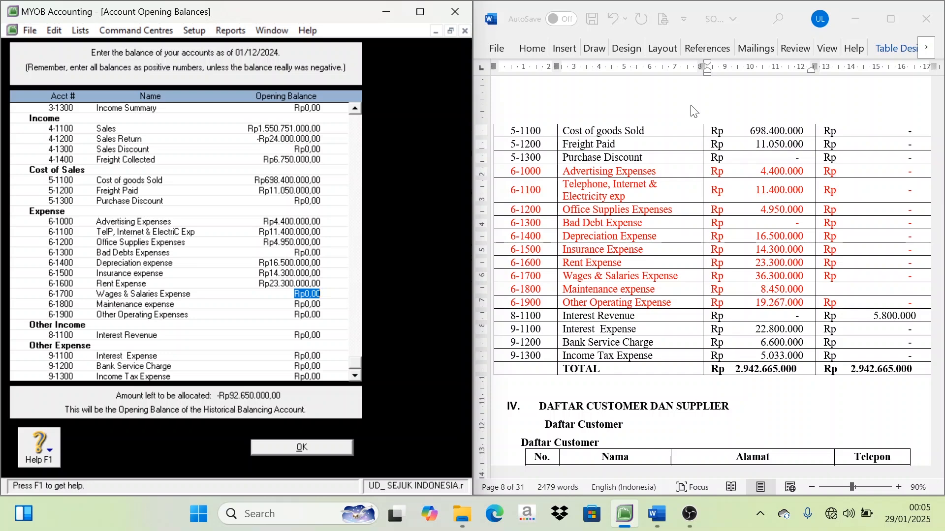
Set the opening balances of Wages & Salaries 6-1700 to Rp36.300.000, Maintenance 6-1800 to Rp8.450.000 and Other Operating Expenses 6-1900 to Rp19.267.000.
text(36.300.00)
key(Tab)
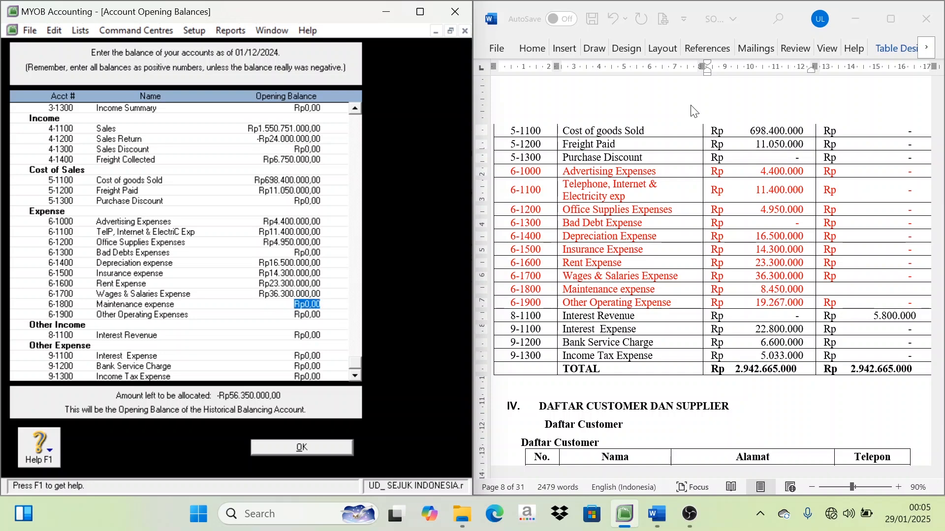
text(8450000)
key(Tab)
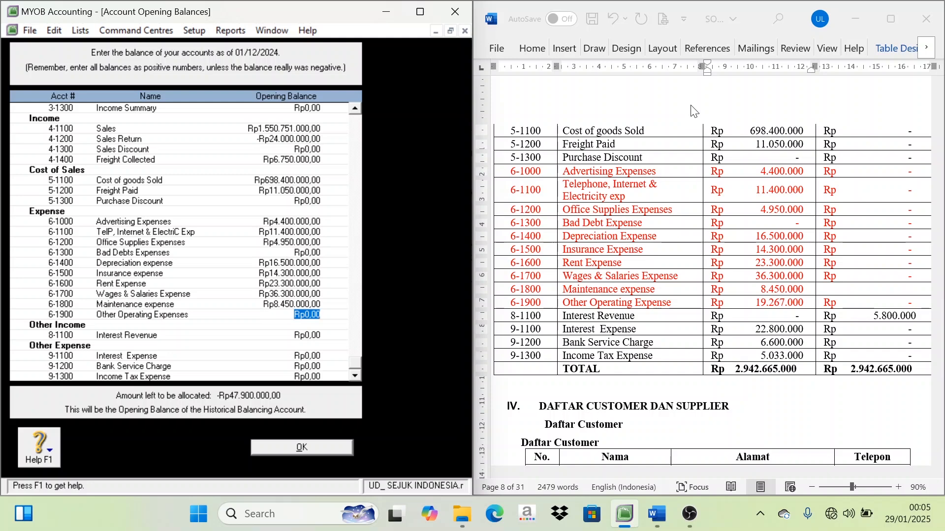
text(19267000)
key(Tab)
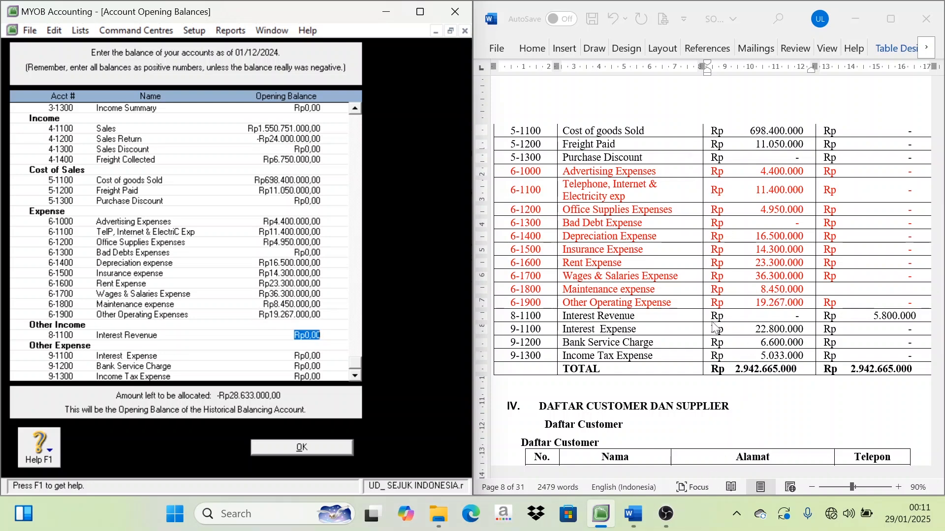
In the Word trial balance, reset the font colour of the expense rows 6-1000 to 6-1900 to Automatic.
click(515, 171)
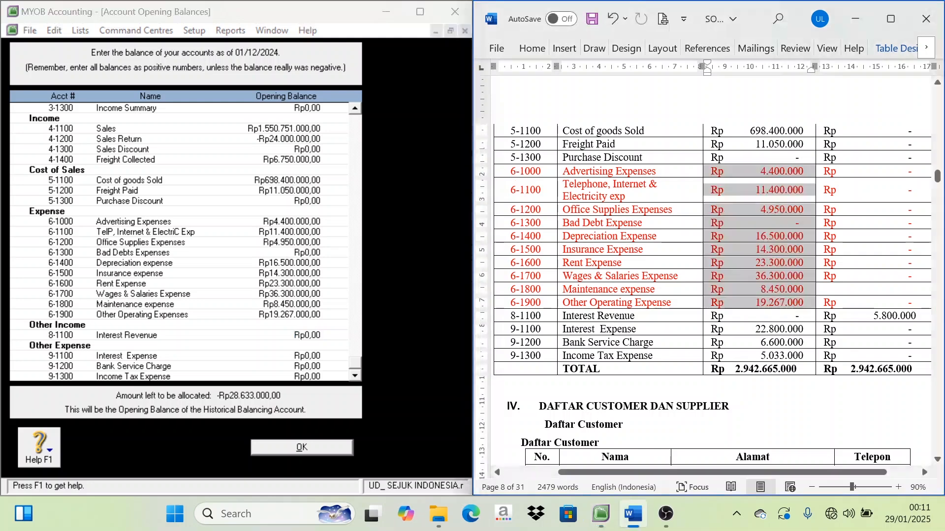
drag(516, 171, 915, 303)
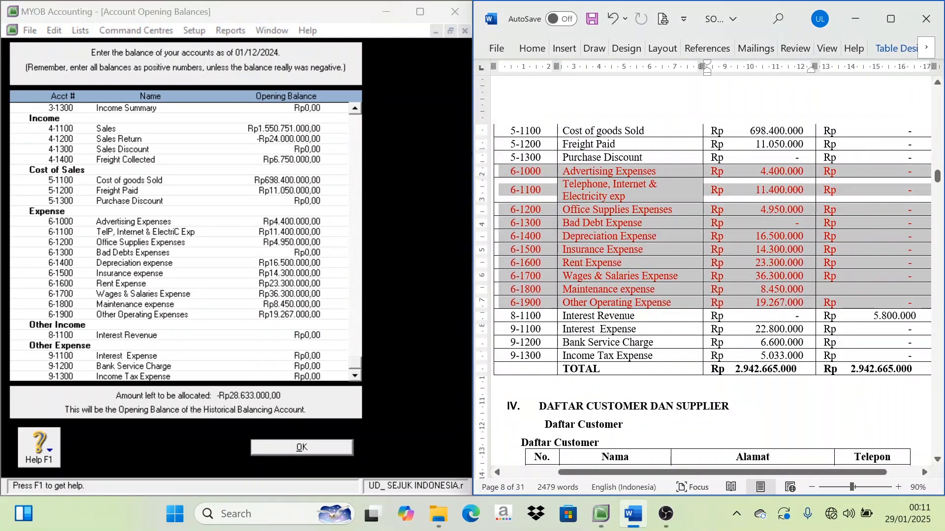
click(536, 48)
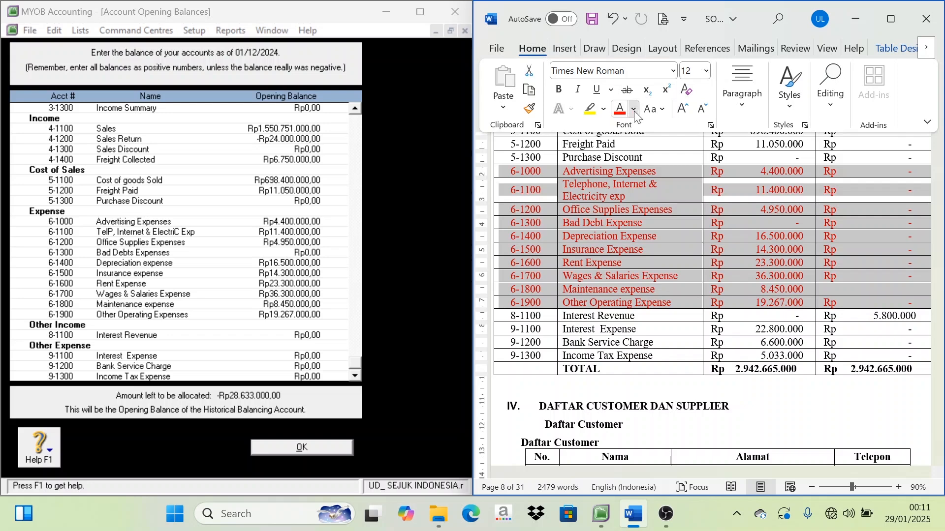
click(634, 109)
click(634, 161)
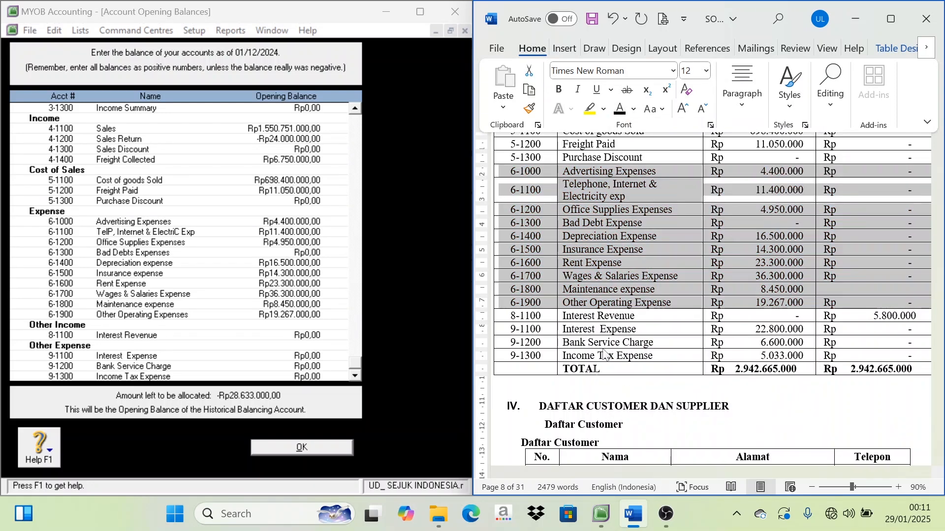
Colour the Interest Revenue row 8-1100 of the trial balance red.
click(526, 320)
drag(525, 316, 915, 316)
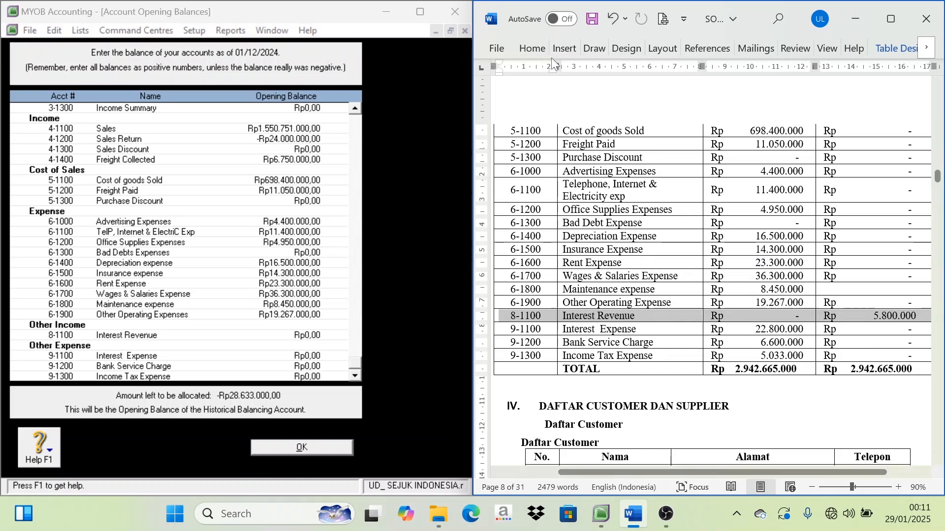
click(531, 51)
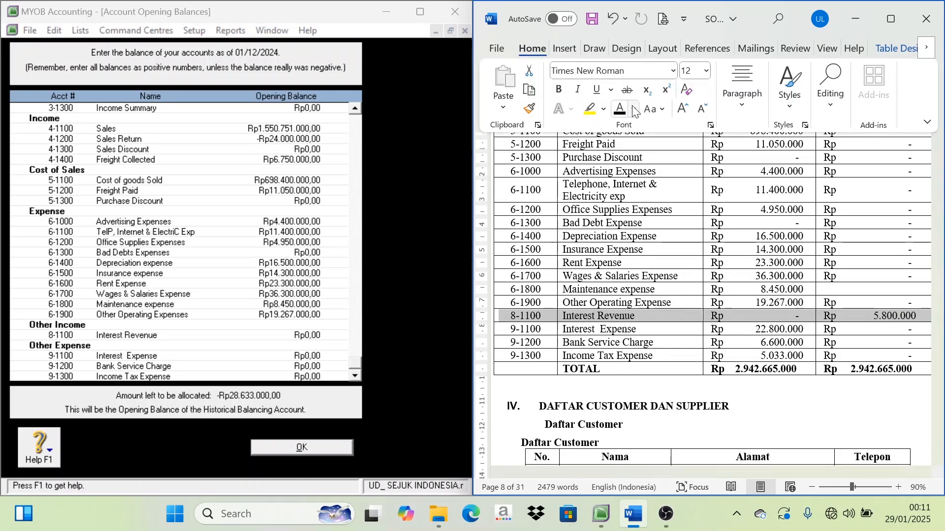
click(634, 109)
click(642, 352)
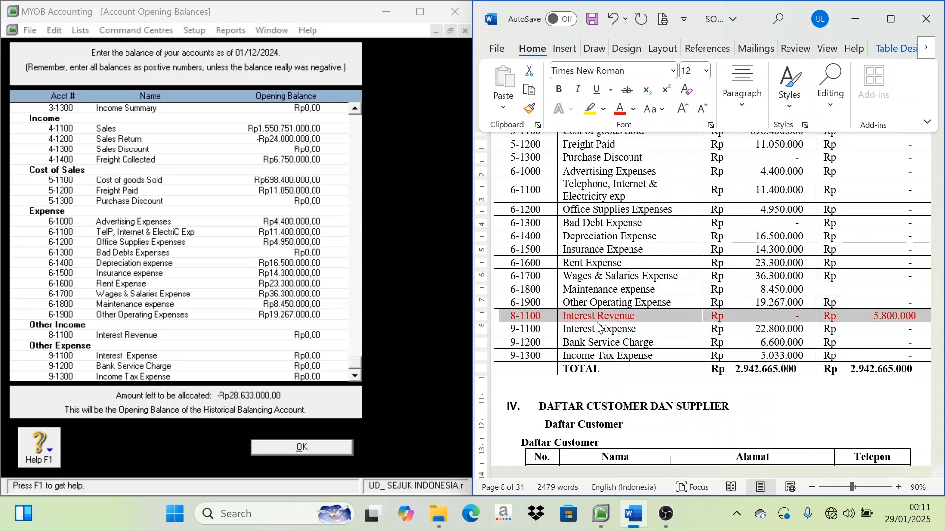
In MYOB Accounting, set the opening balance of Interest Revenue 8-1100 to Rp5.800.000.
drag(294, 336, 319, 335)
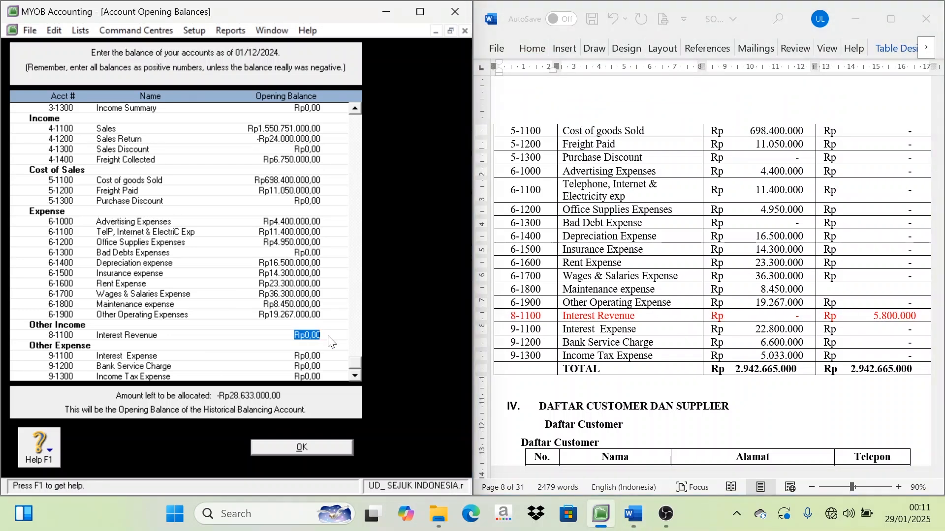
text(5800000)
key(Tab)
In the Word trial balance, colour the account numbers, names and debit amounts of the other expense rows 9-1100 to 9-1300 red.
scroll(544, 342, down, 1)
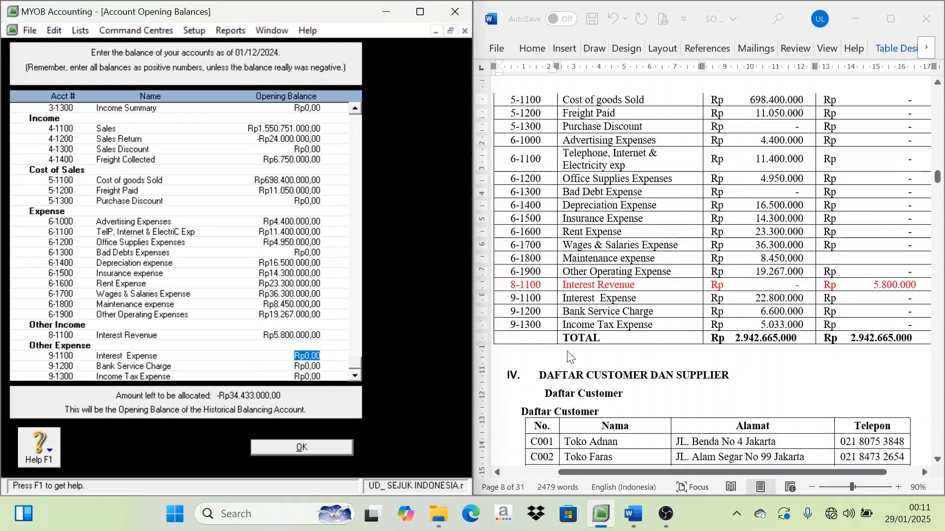
click(566, 300)
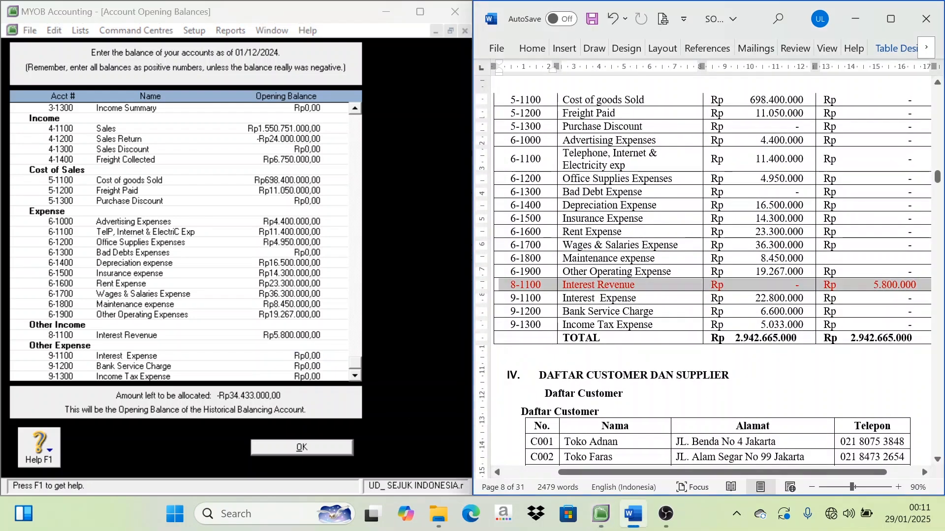
drag(526, 298, 787, 324)
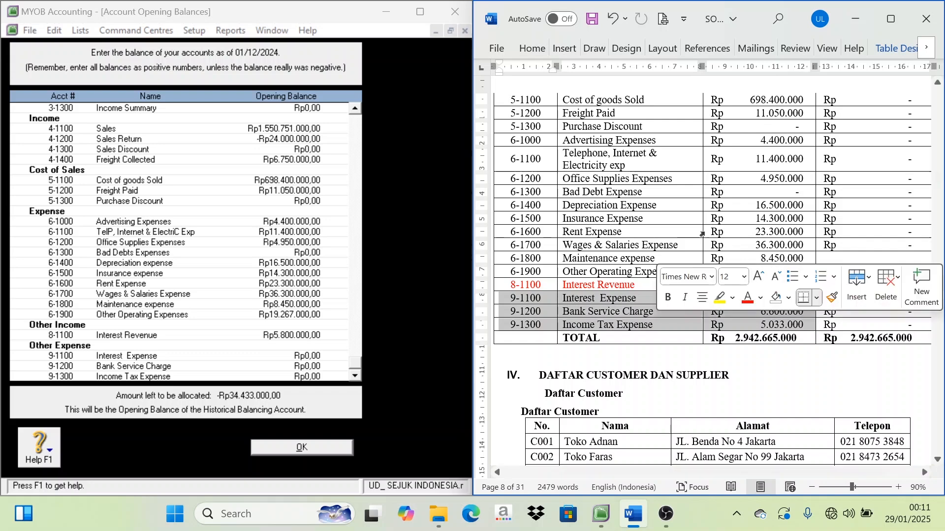
click(538, 48)
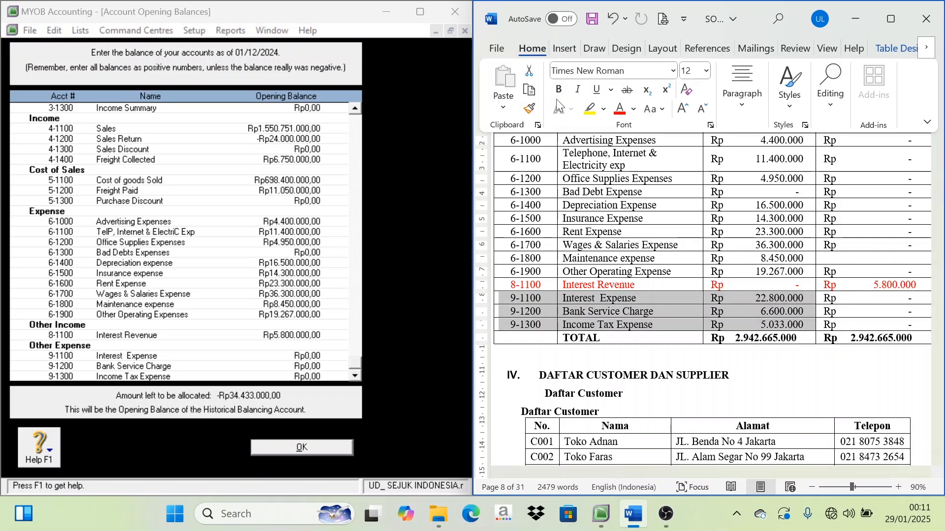
click(620, 110)
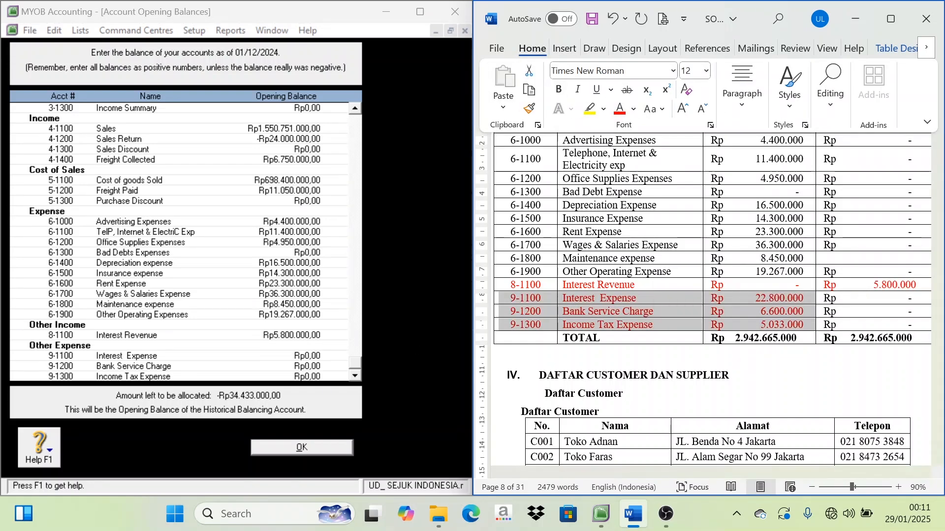
In MYOB Accounting, set the opening balances of Interest Expense 9-1100 to Rp22.800.000, Bank Service Charge 9-1200 to Rp6.600.000 and Income Tax Expense 9-1300 to Rp5.033.000.
click(294, 356)
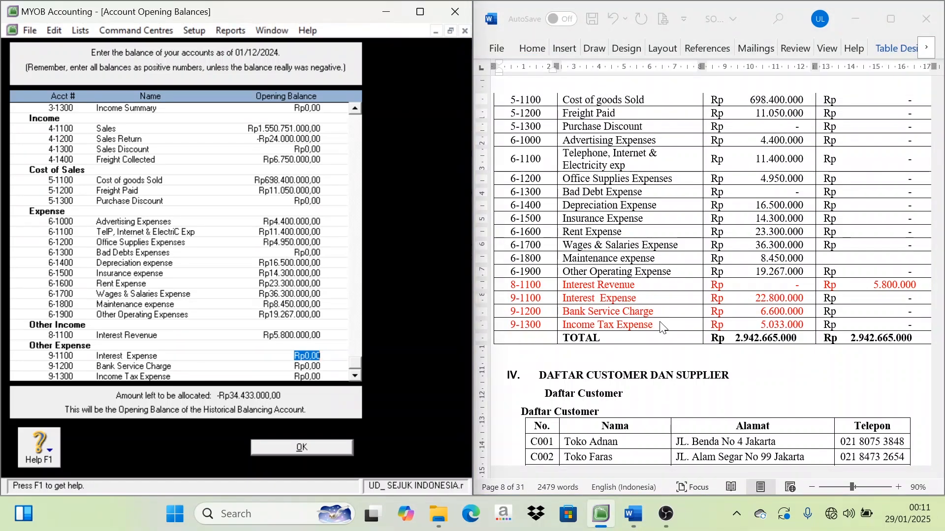
text(22800000)
key(Tab)
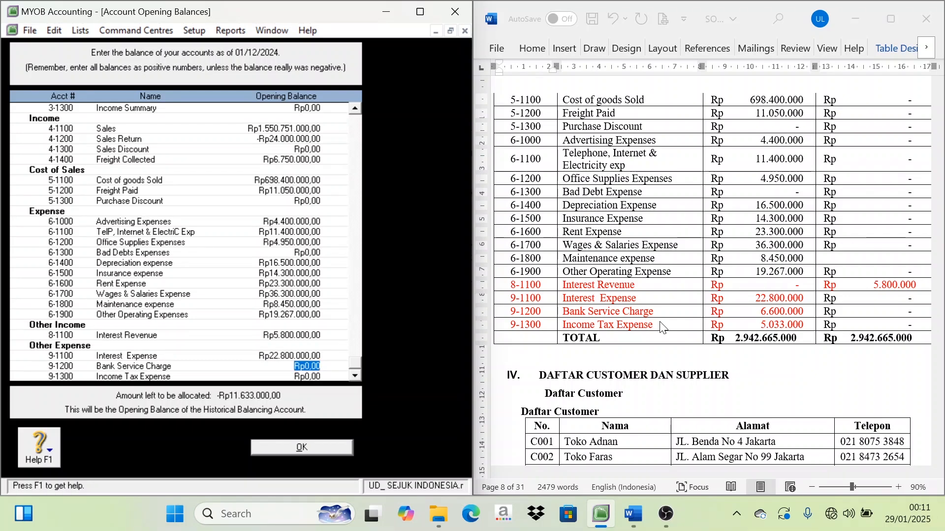
text(66000)
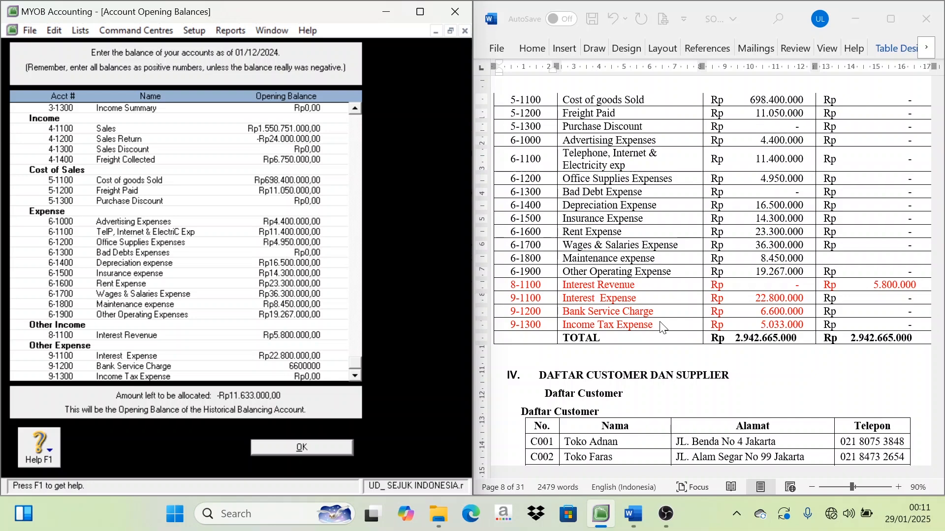
key(Tab)
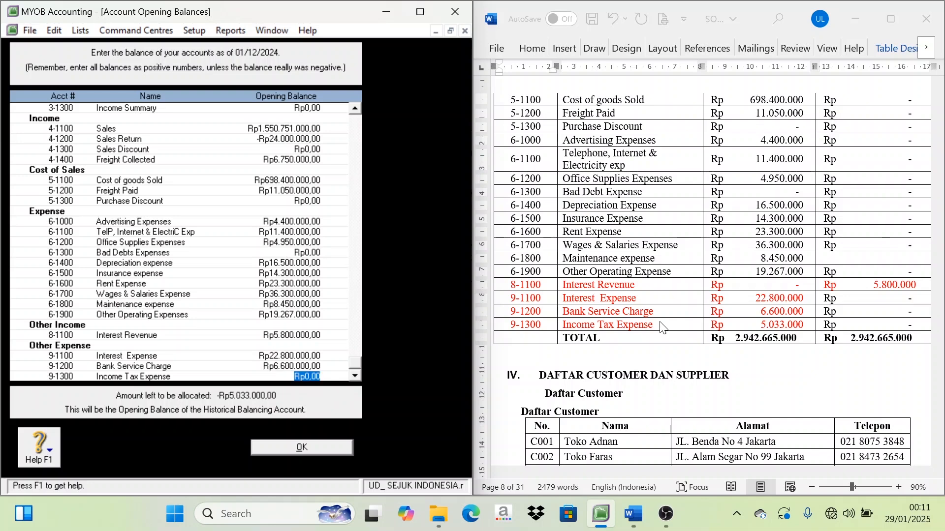
text(5033000)
key(Tab)
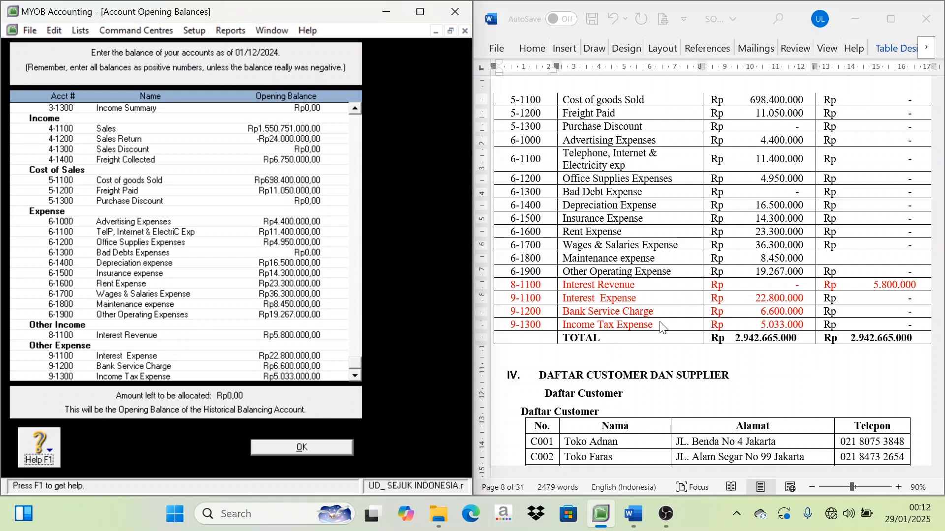
In the Word trial balance, reset the font colour of rows 8-1100 to 9-1300 to Automatic and return to MYOB Accounting's opening balances.
drag(504, 288, 916, 325)
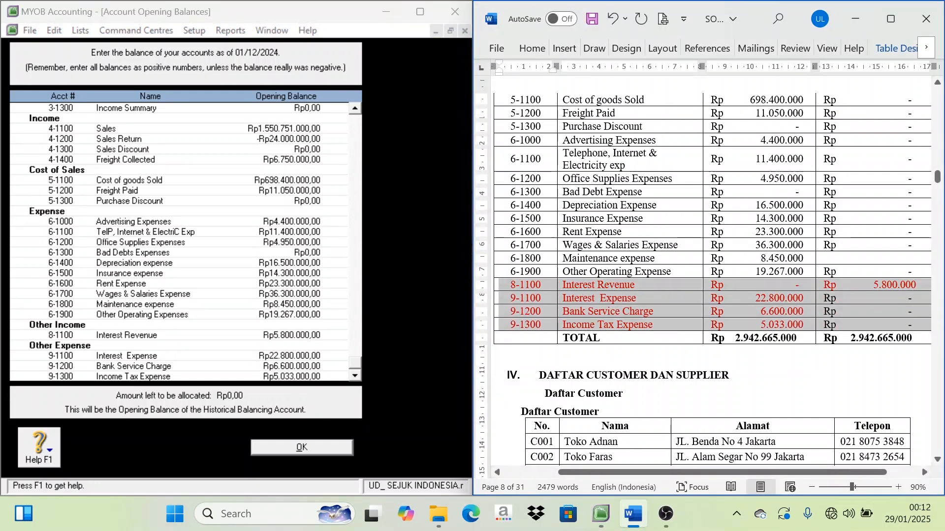
click(538, 55)
click(634, 109)
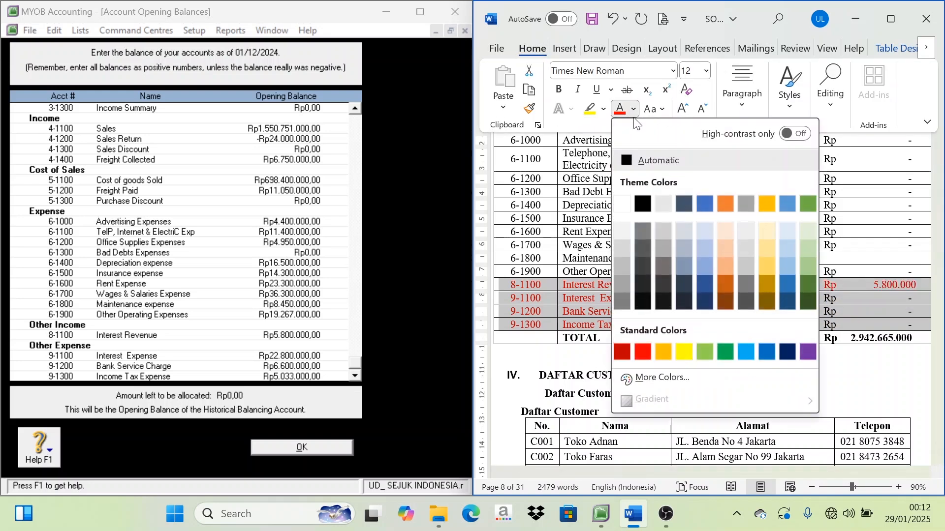
click(632, 160)
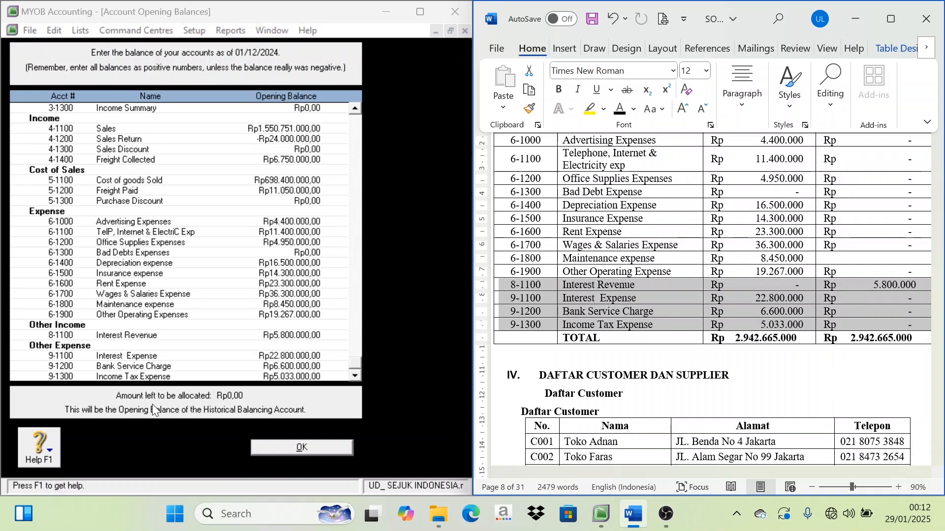
click(240, 396)
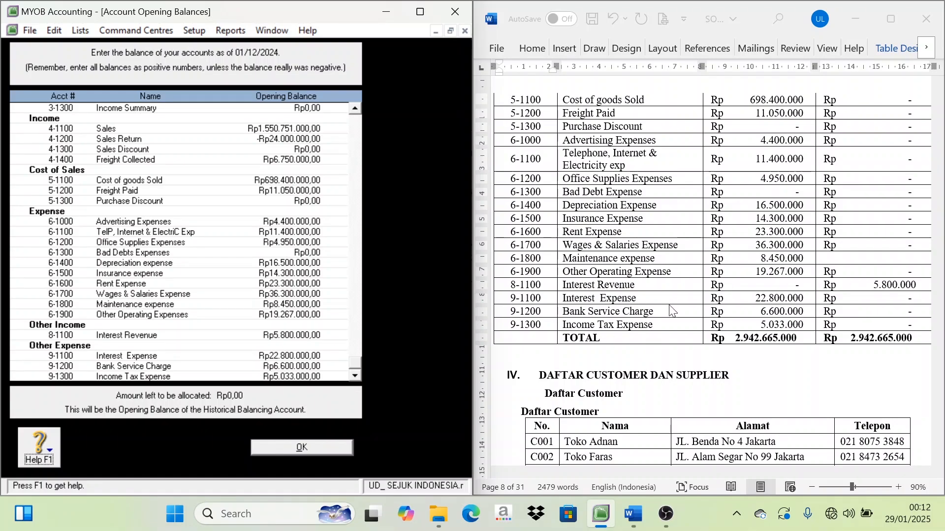
Check the Word trial balance against the MYOB Accounting entries and accept the account opening balances.
scroll(672, 311, up, 15)
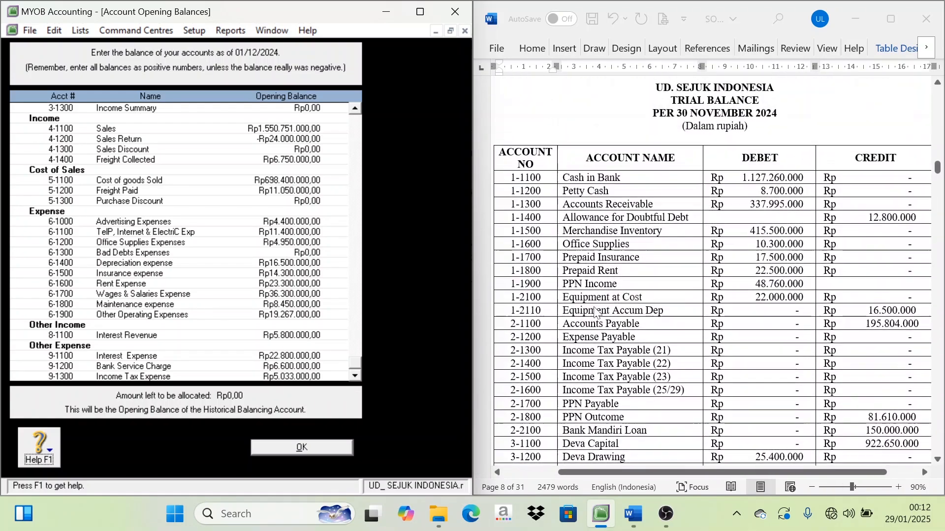
scroll(595, 311, down, 2)
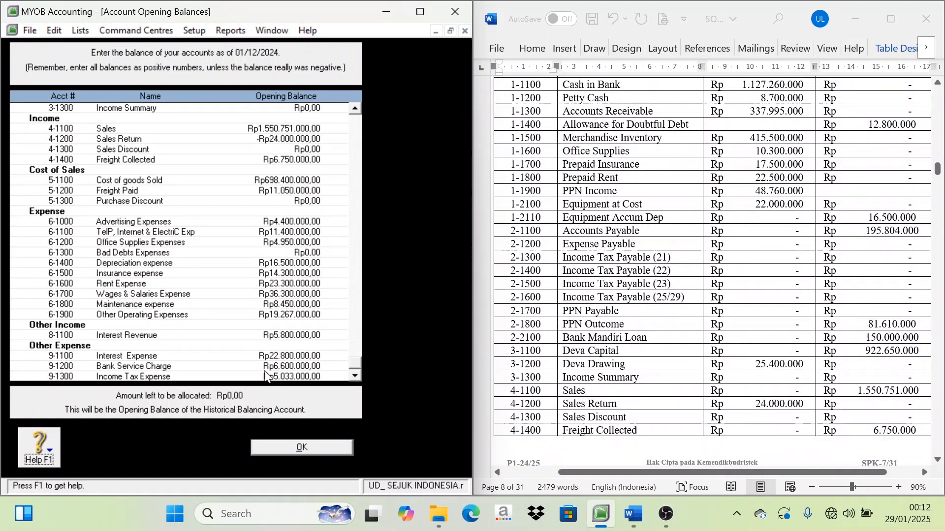
click(313, 449)
Find the customer and supplier lists in section IV of the Word document and open MYOB Accounting's Cards List.
scroll(667, 335, down, 3)
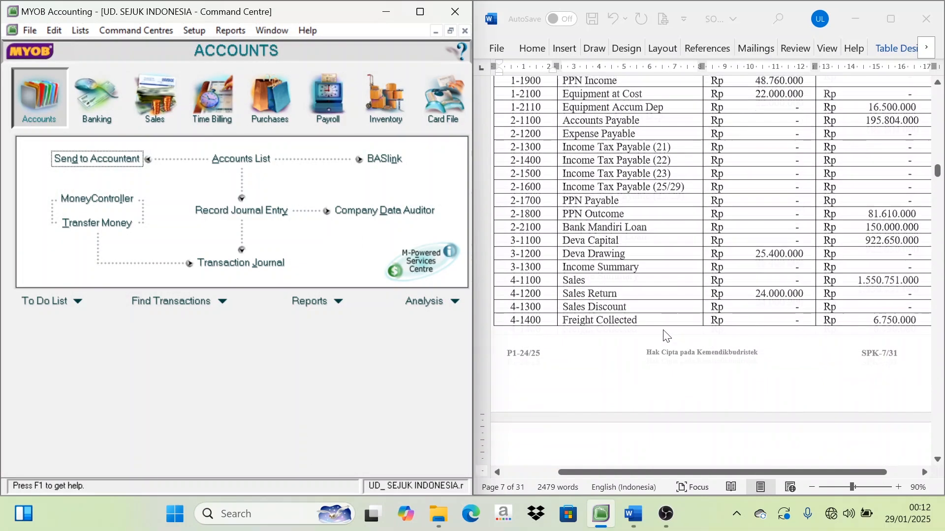
scroll(671, 347, down, 2)
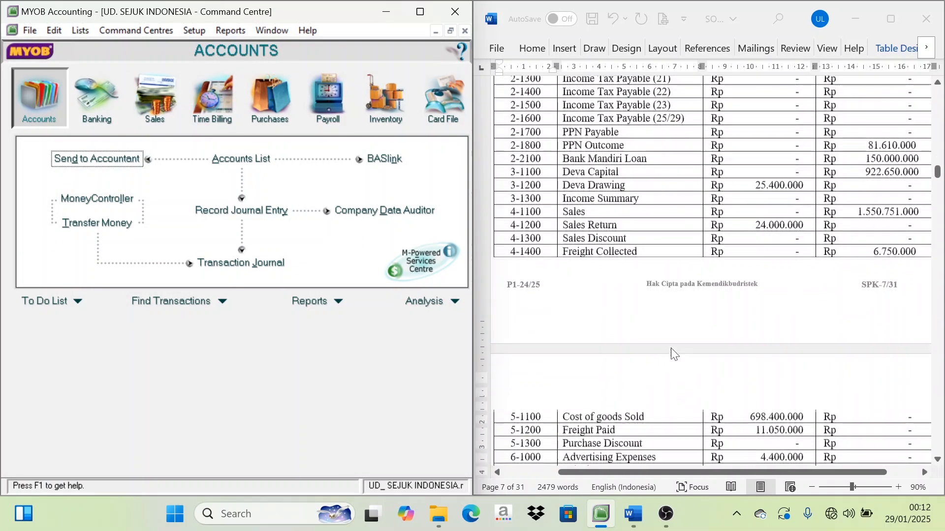
scroll(671, 348, down, 7)
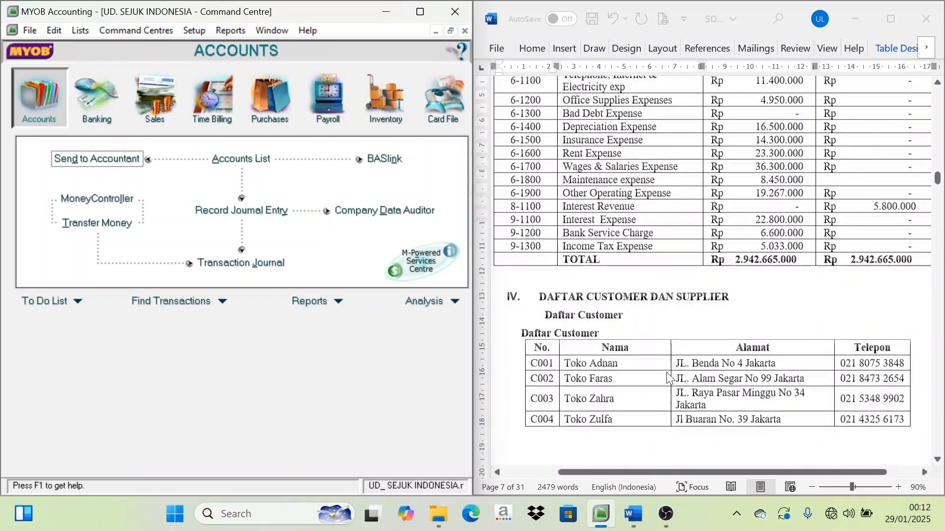
scroll(668, 378, down, 3)
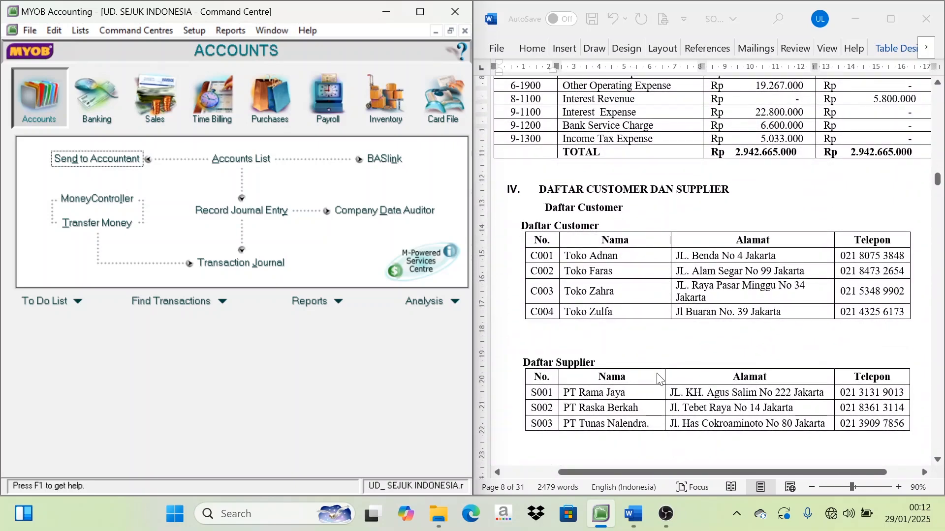
scroll(660, 379, down, 1)
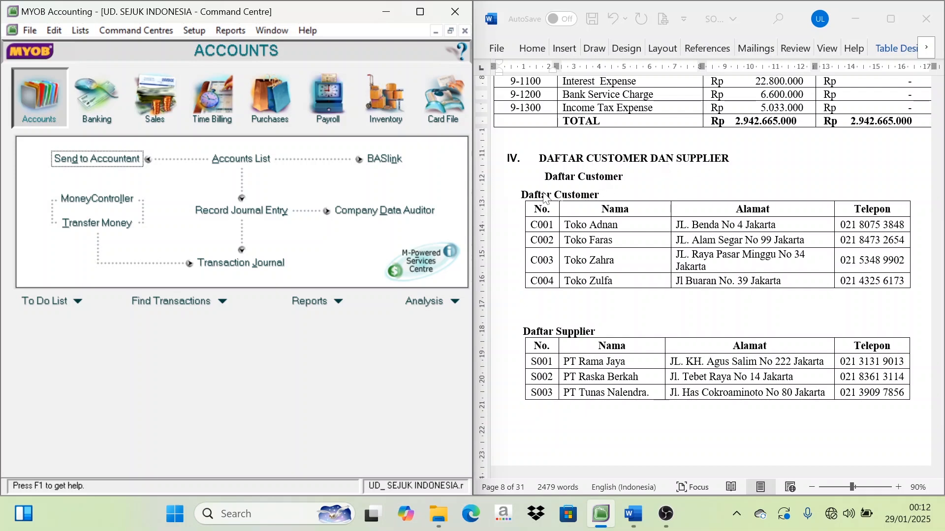
click(445, 117)
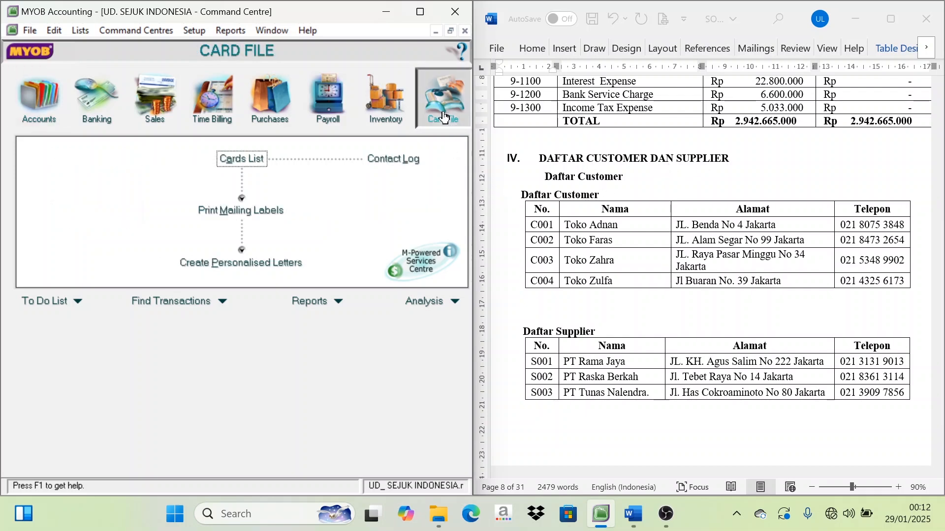
click(244, 160)
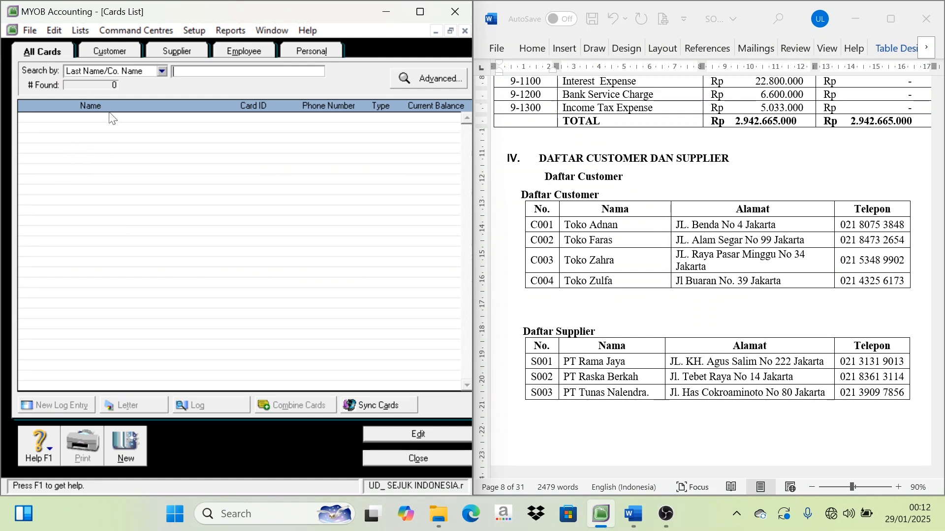
In Word, colour the "Daftar Customer" heading directly above the customer table red.
click(588, 202)
drag(603, 195, 521, 195)
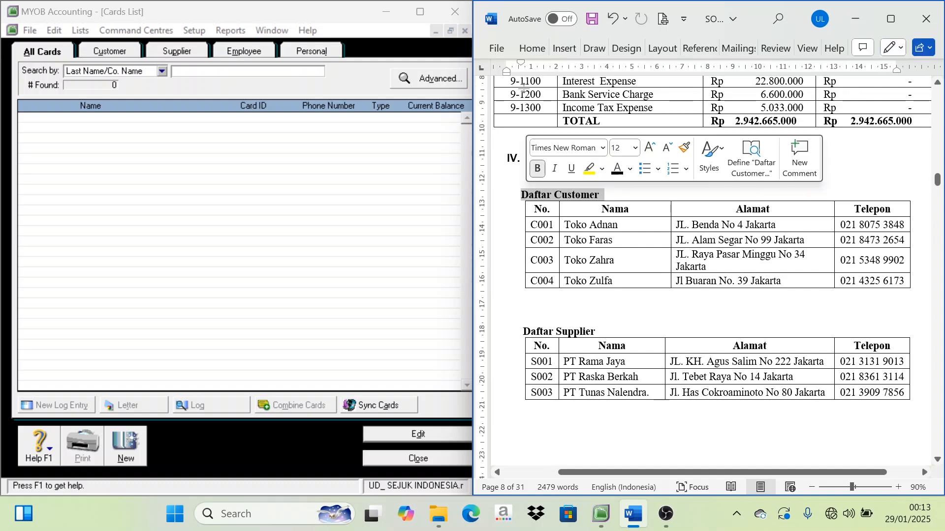
click(532, 49)
click(634, 110)
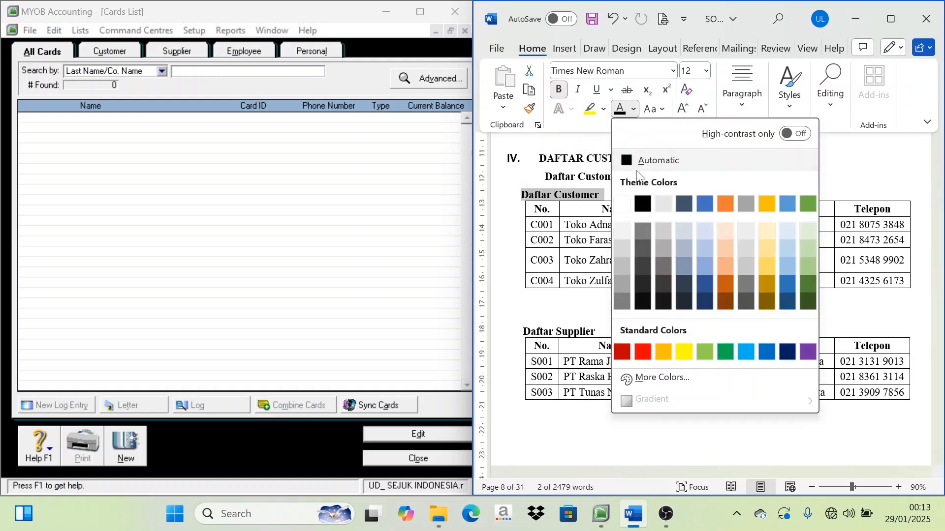
click(641, 350)
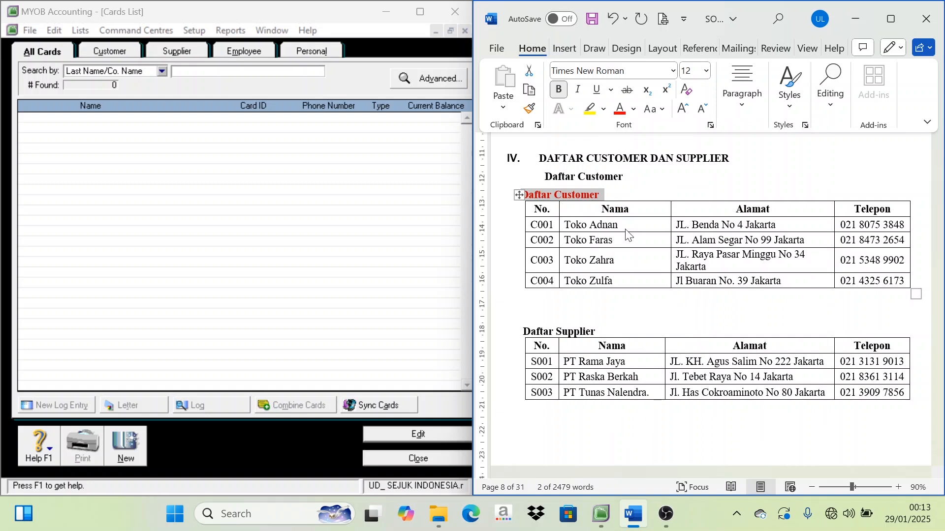
click(610, 242)
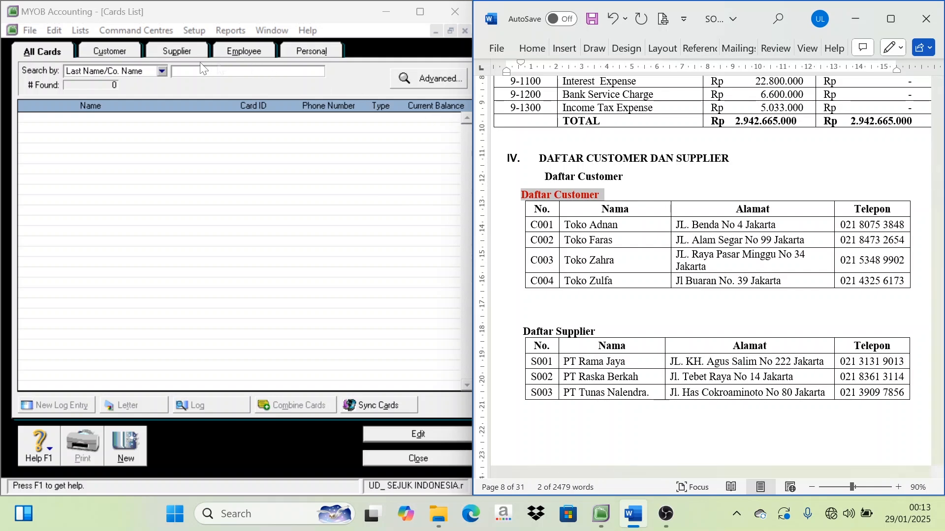
In MYOB Accounting, create a new customer card and copy in the name Toko Adnan from the Word customer table.
click(108, 50)
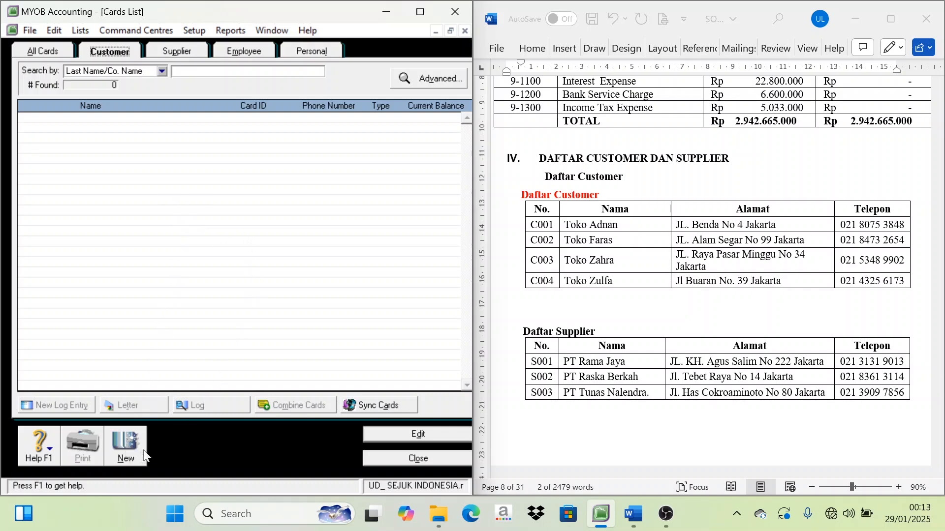
click(126, 449)
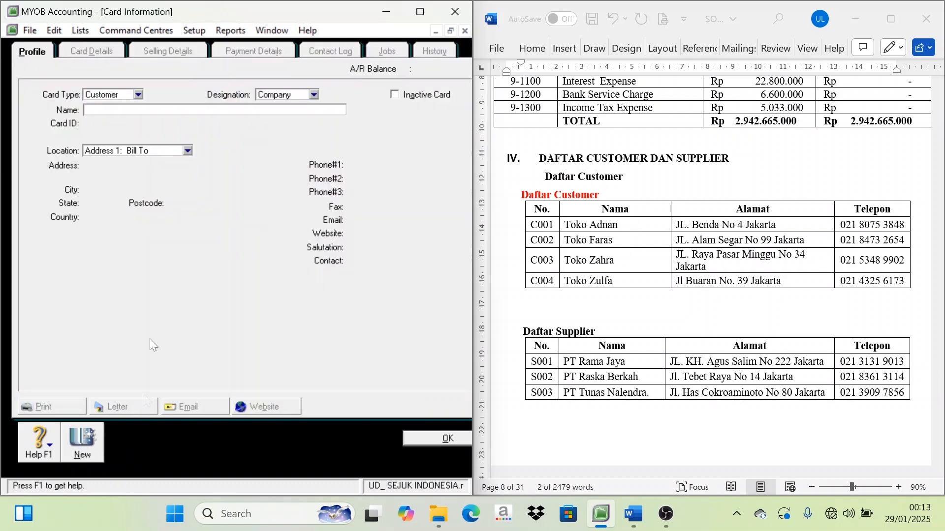
triple_click(581, 228)
key(ctrl+c)
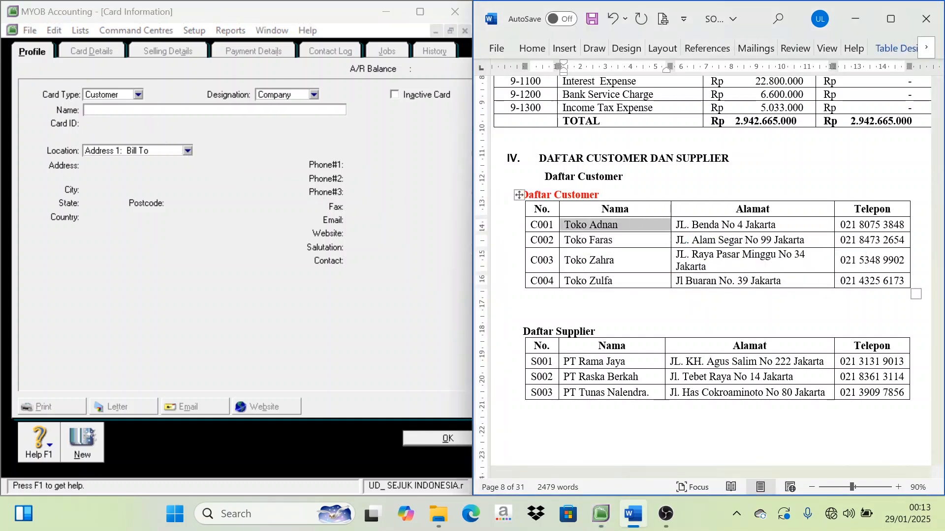
click(142, 110)
key(ctrl+v)
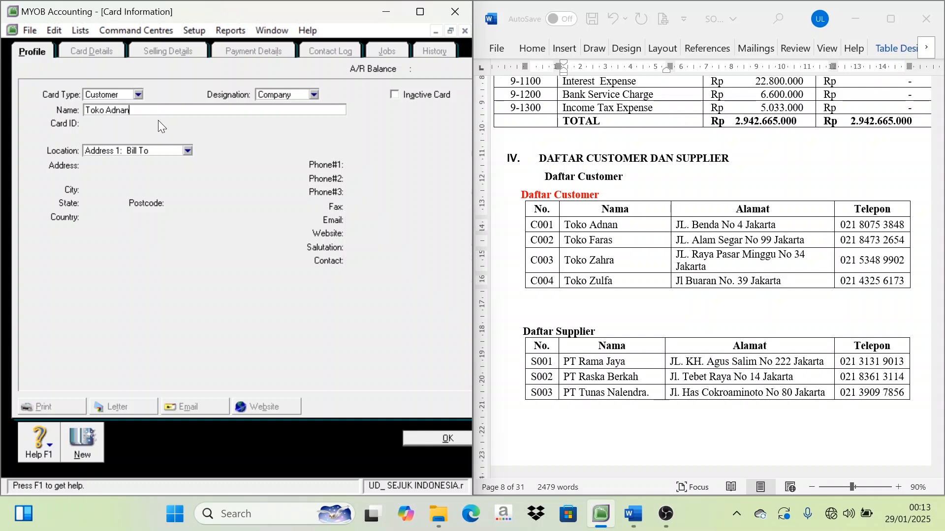
key(Tab)
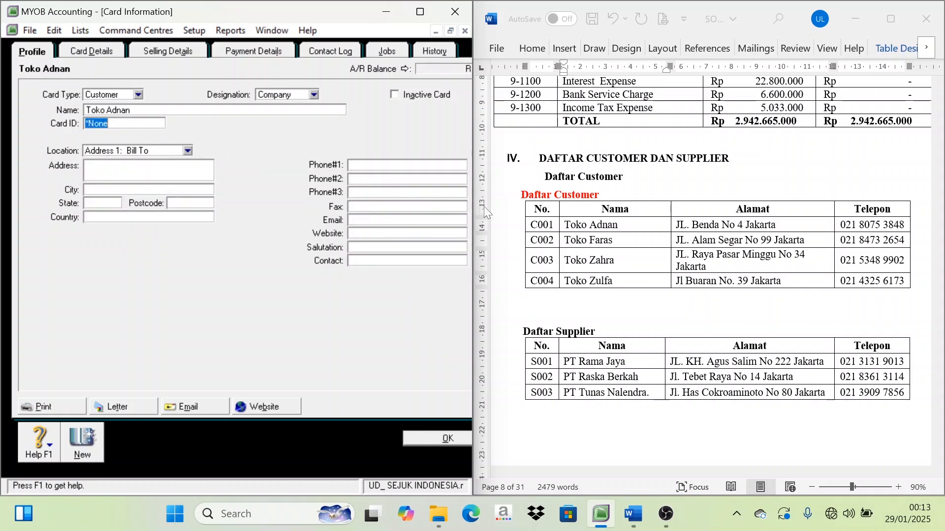
Copy Toko Adnan's customer number from the Word table into the Card ID of its card.
double_click(542, 227)
key(ctrl+c)
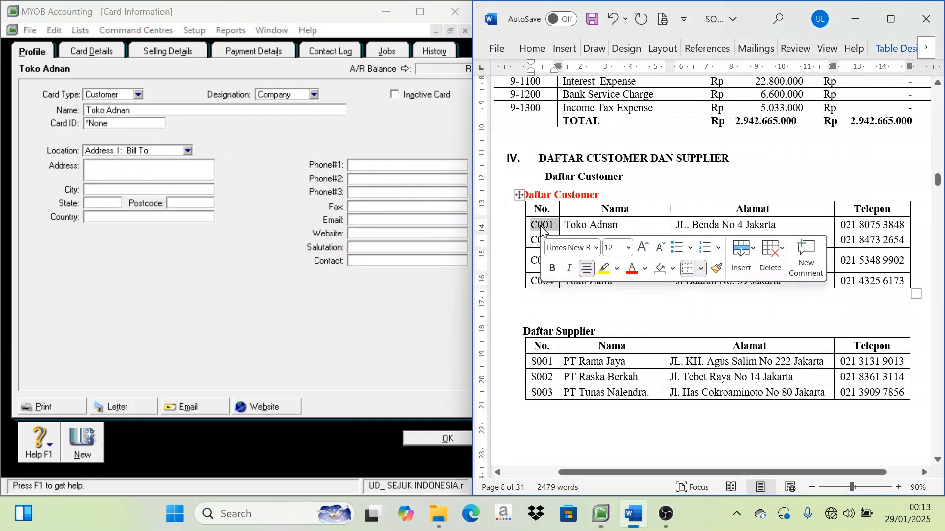
click(145, 130)
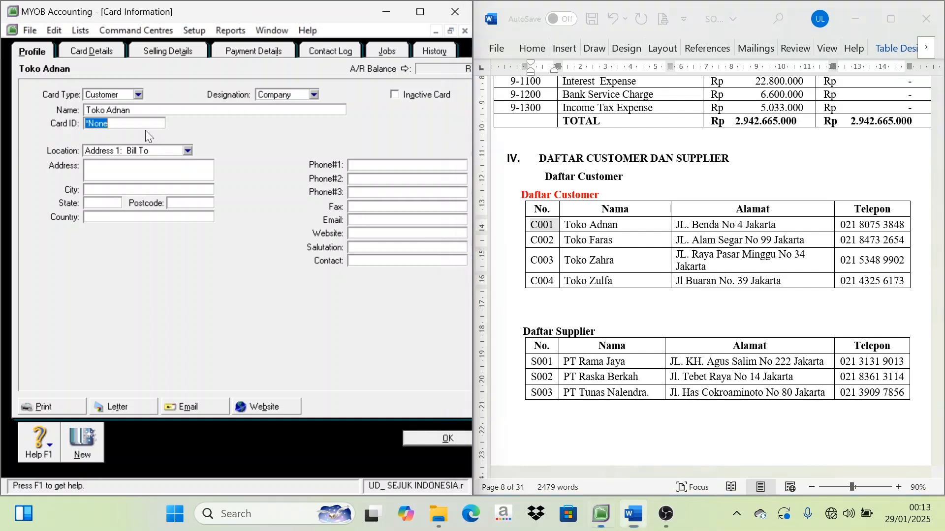
key(ctrl+v)
Copy Toko Adnan's street address from the Word table into the Address field of its MYOB card.
click(144, 178)
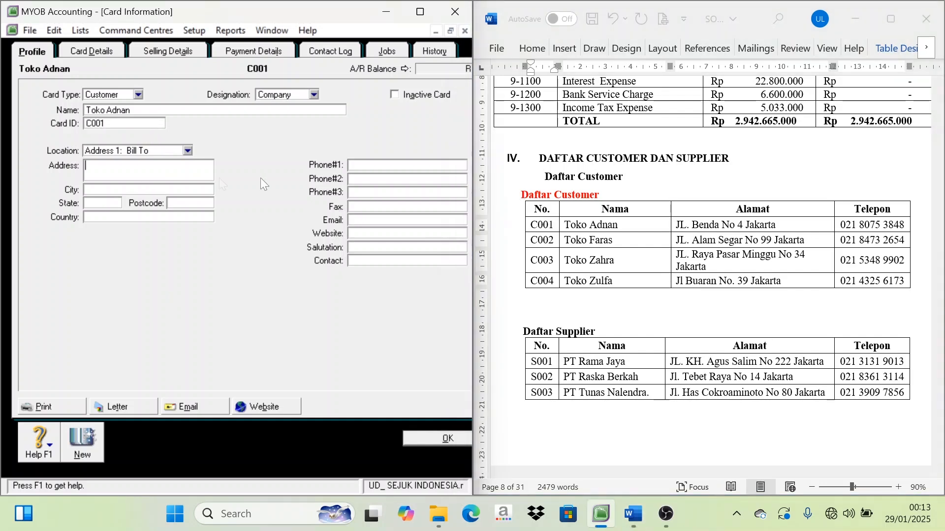
drag(789, 227, 670, 229)
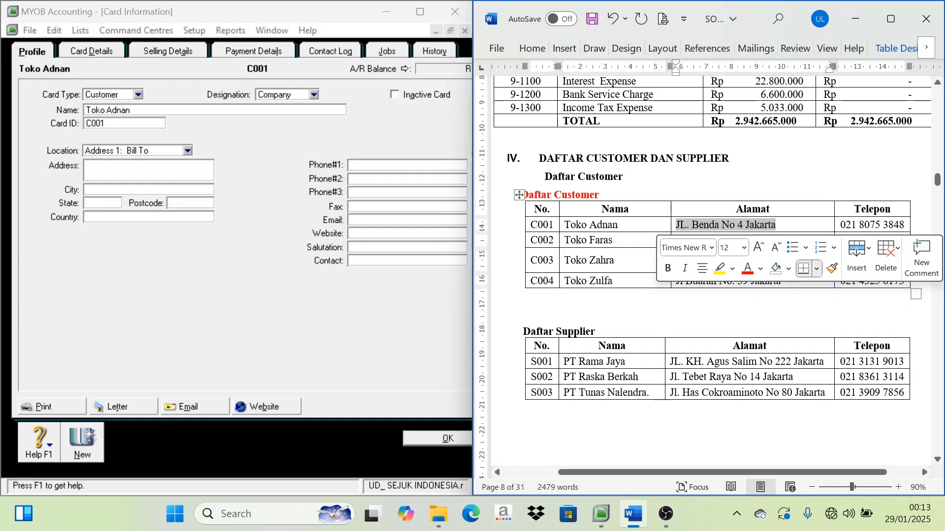
key(ctrl+c)
key(alt+Tab)
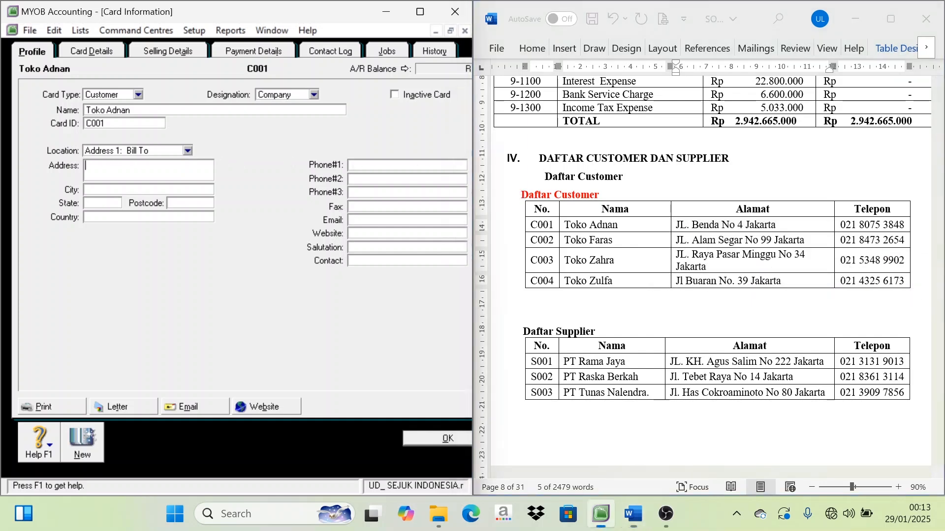
key(ctrl+v)
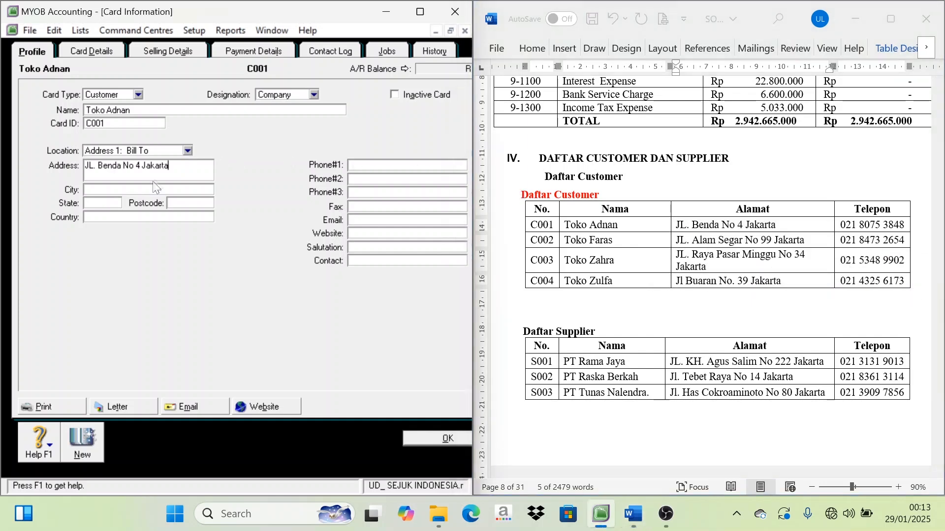
Complete Toko Adnan's location with city Jakarta, state DKI Jakarta and country Indonesia.
click(130, 191)
text(Jakarta)
key(Tab)
text(DKI Jakartsa)
click(113, 218)
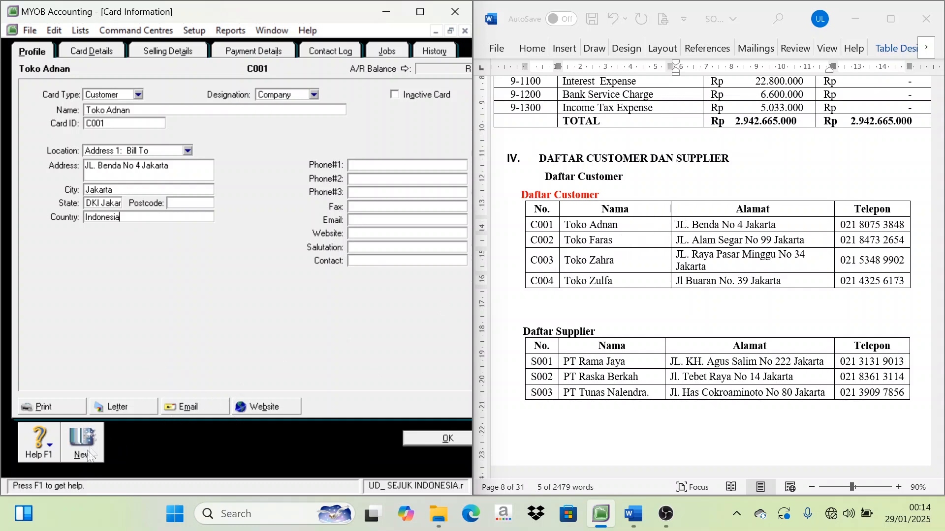
Copy Toko Adnan's telephone number from the Word customer table into Phone#1 of its MYOB card.
click(868, 231)
triple_click(868, 231)
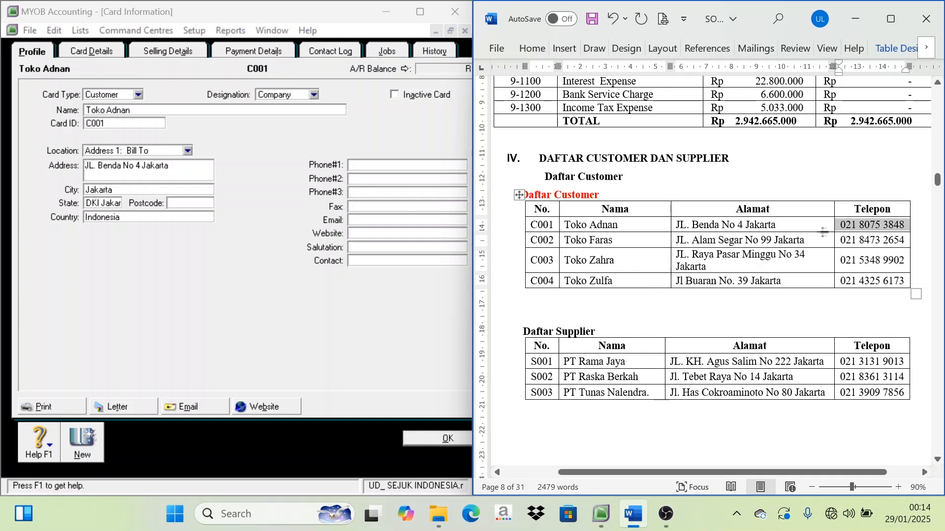
click(370, 167)
key(ctrl+v)
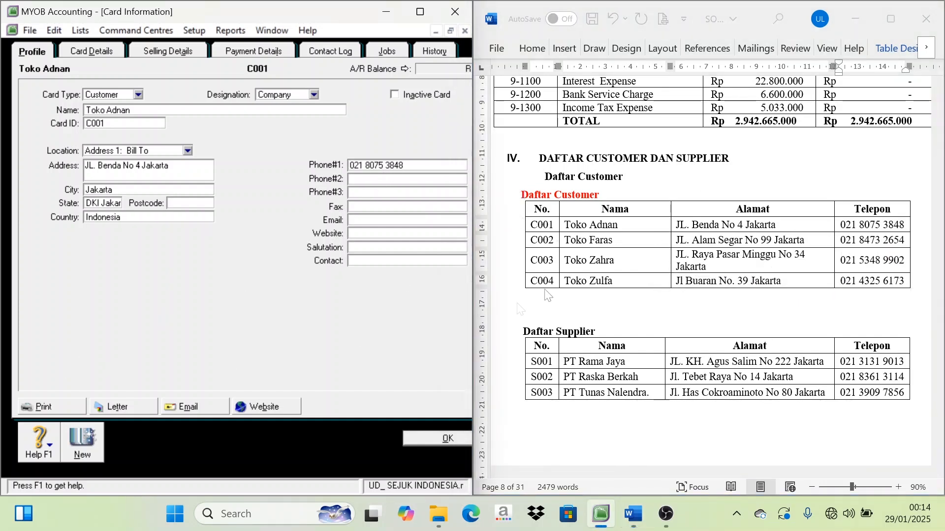
Create another customer card in MYOB Accounting and copy in the name Toko Faras from the Word customer table.
click(78, 448)
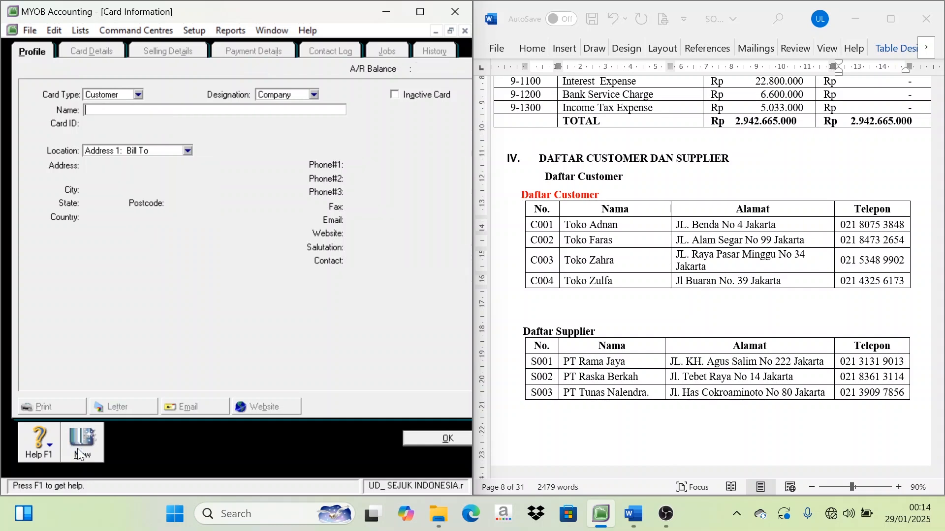
double_click(579, 244)
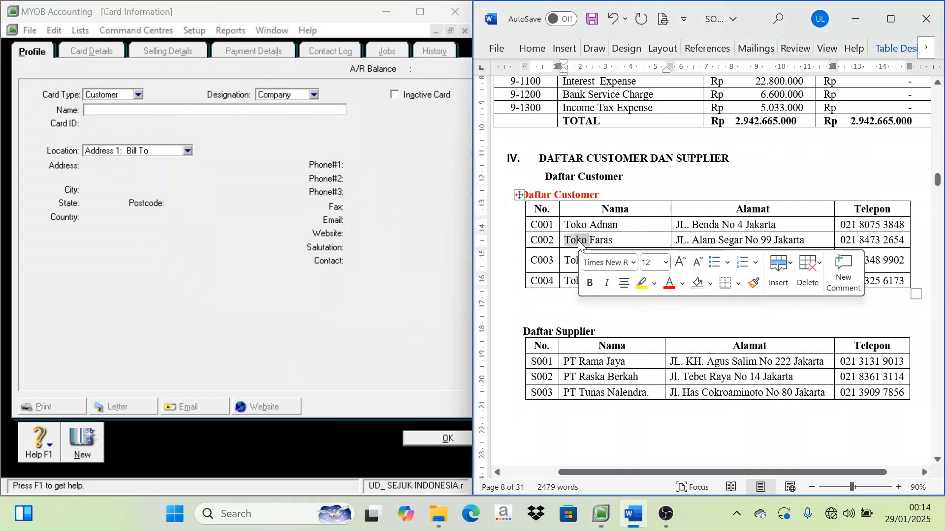
triple_click(581, 245)
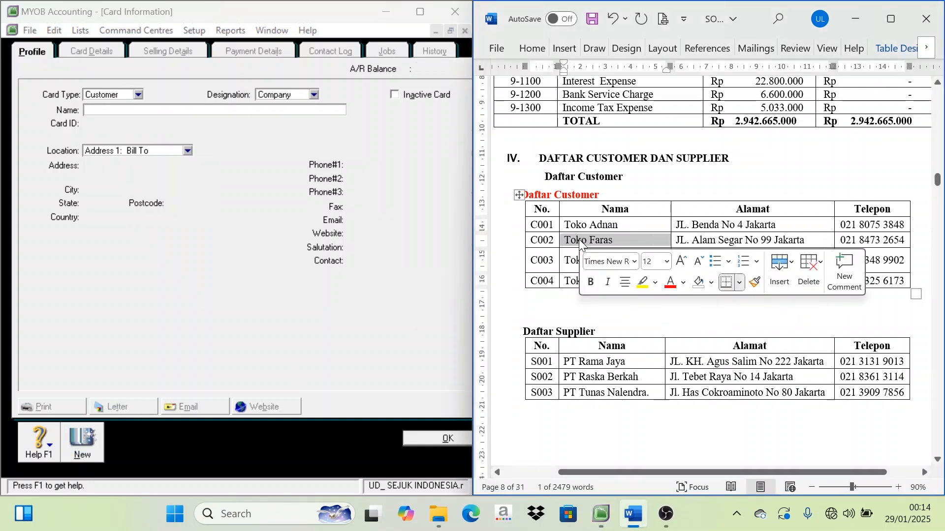
click(118, 110)
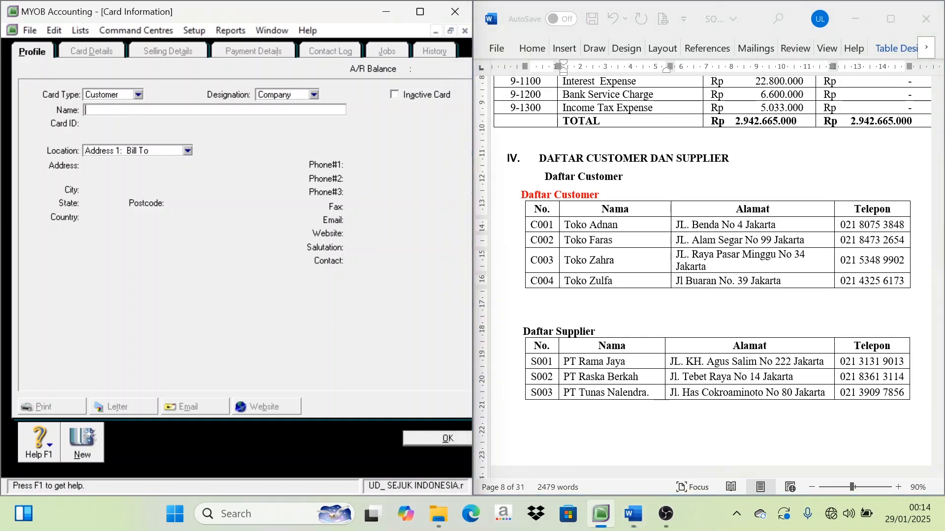
key(ctrl+v)
key(Tab)
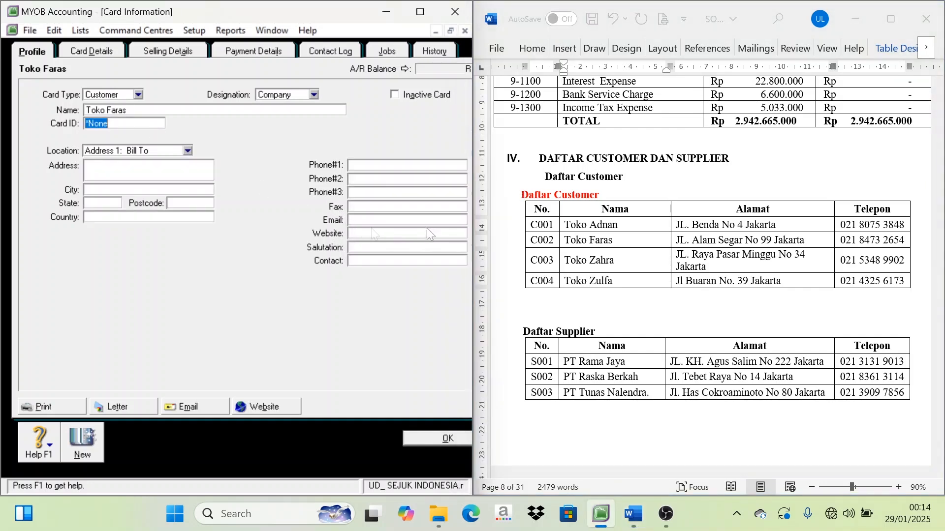
Copy Toko Faras's customer number from the Word table into the Card ID of its card.
double_click(543, 241)
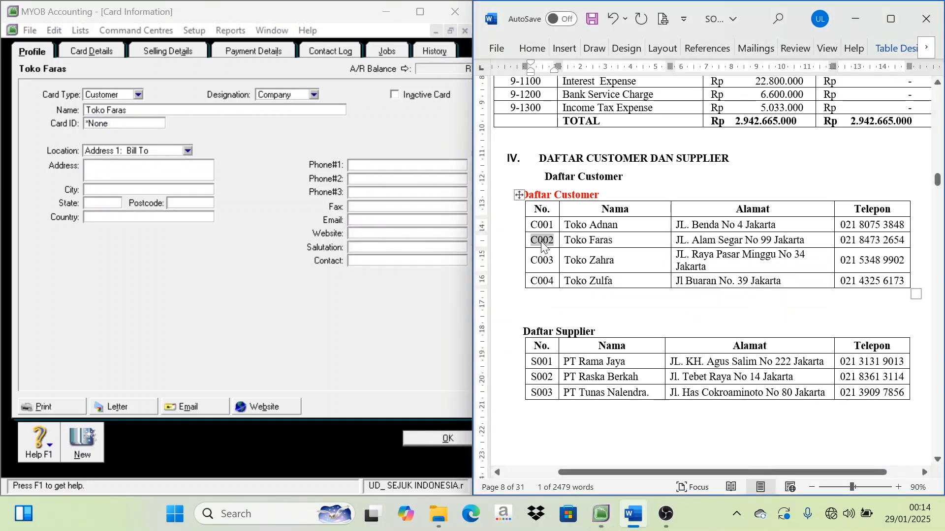
click(142, 131)
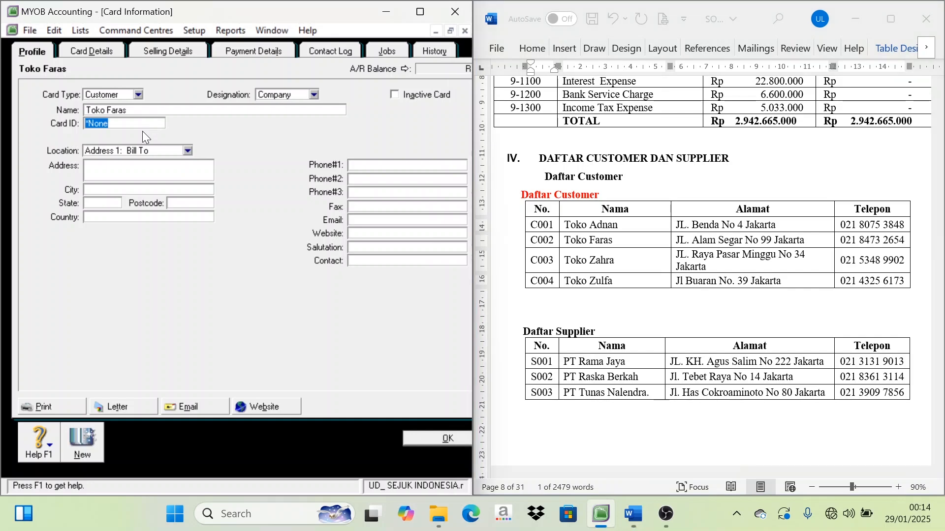
key(ctrl+v)
Copy Toko Faras's address from the Word customer table into the Address of its MYOB card.
triple_click(747, 241)
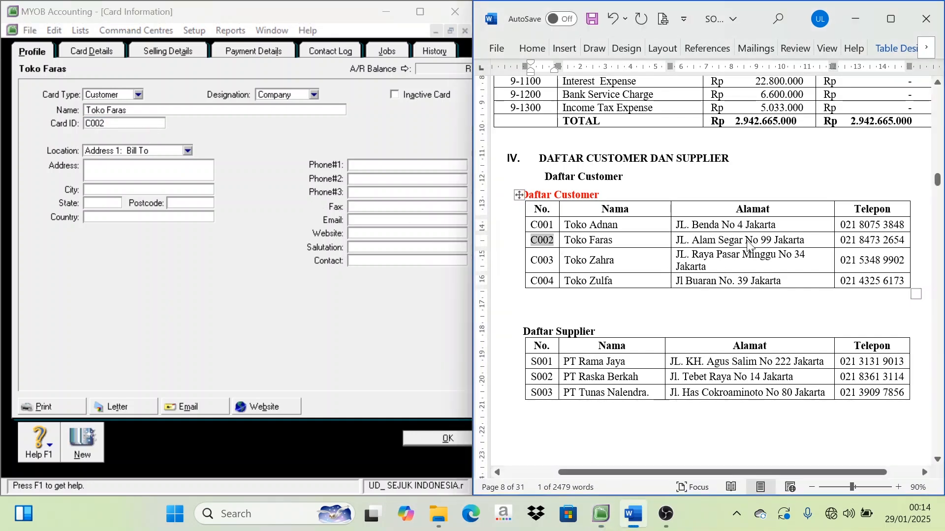
key(ctrl+c)
click(158, 171)
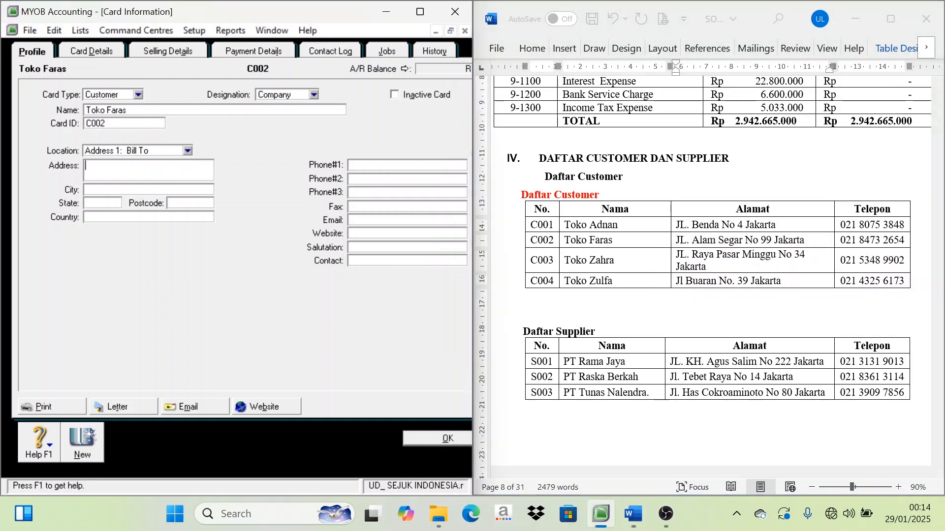
key(ctrl+v)
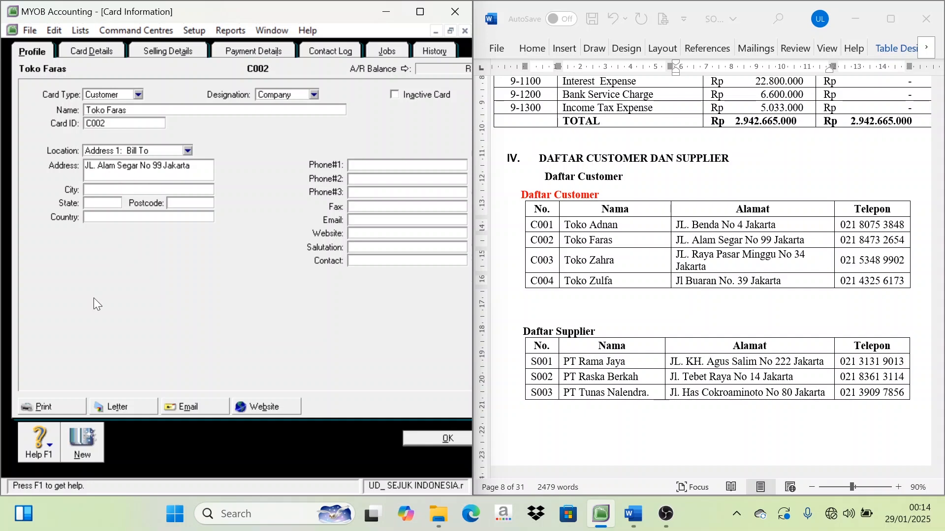
Complete Toko Faras's location with city Jakarta, state DKI Jakarta and country Indonesia.
key(Tab)
text(Jakarta)
key(Tab)
text(DKI Jakarta)
key(Tab)
text(Indonesia)
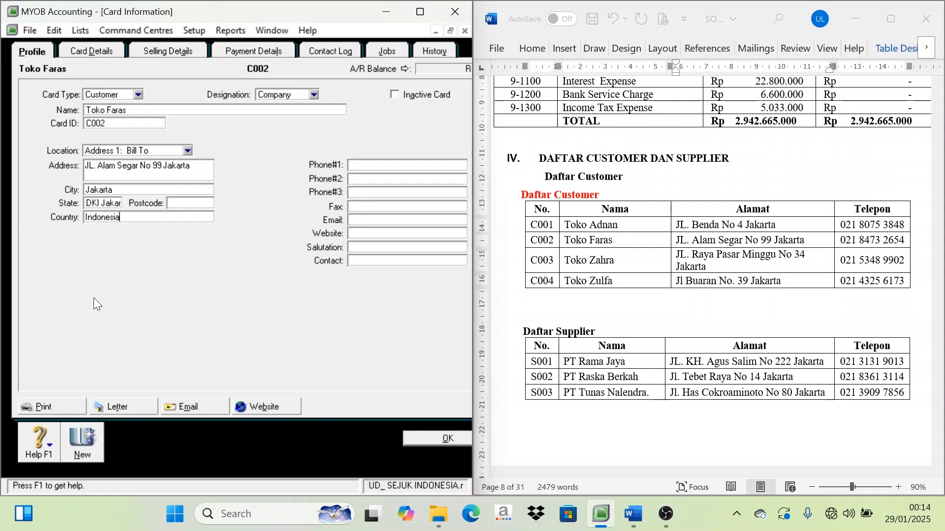
Copy Toko Faras's telephone number from the Word customer table into Phone#1 of its MYOB card.
triple_click(867, 245)
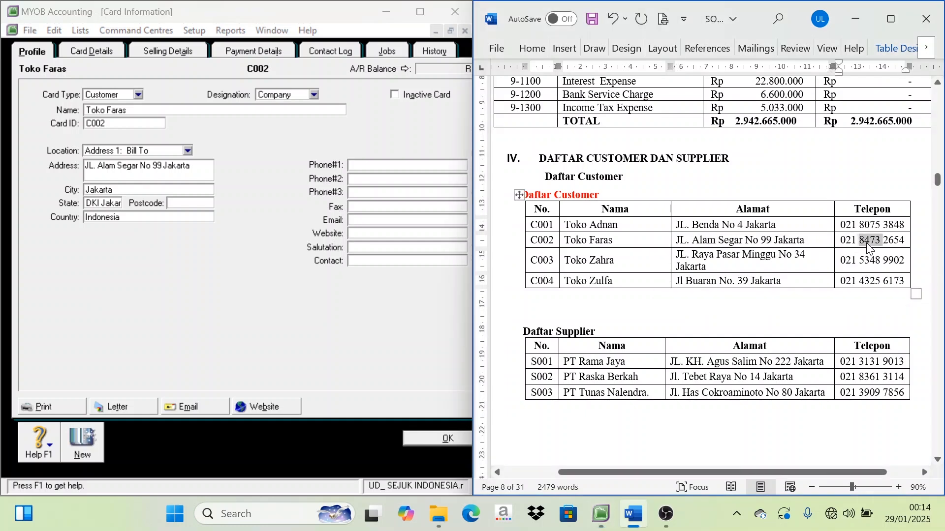
click(388, 166)
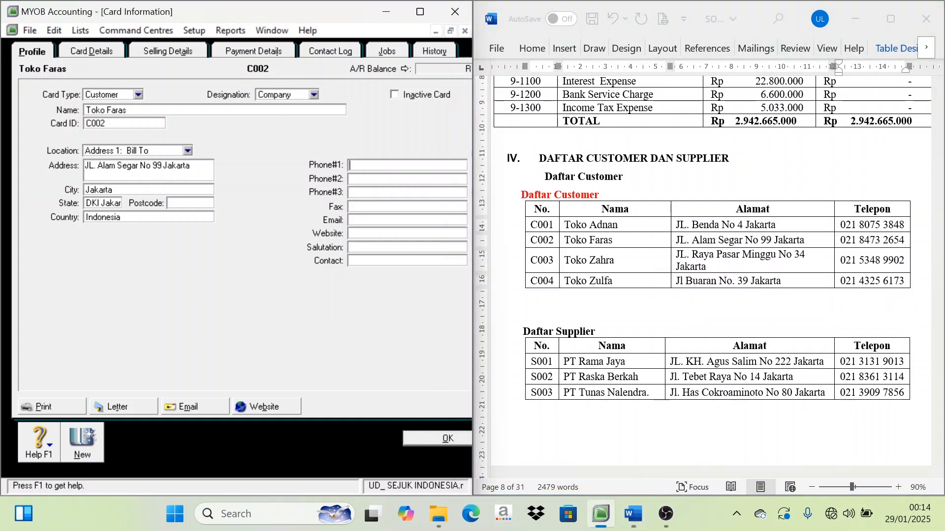
key(ctrl+v)
Create another customer card in MYOB Accounting and copy in the name Toko Zahra from the Word customer table.
click(83, 443)
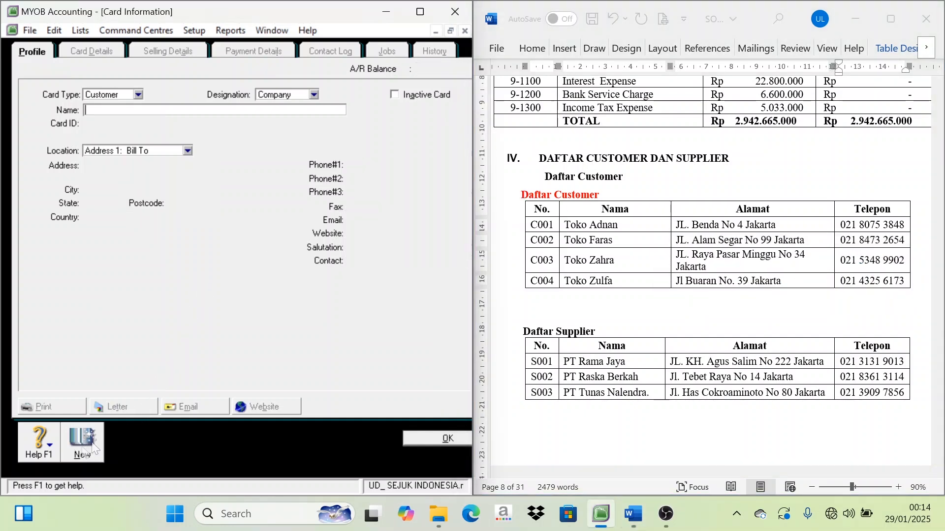
triple_click(601, 270)
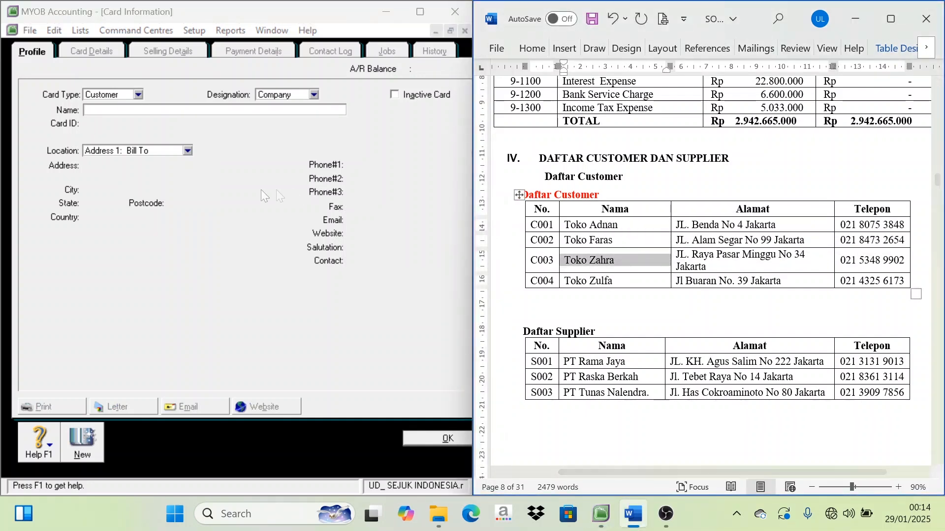
click(126, 127)
key(ctrl+v)
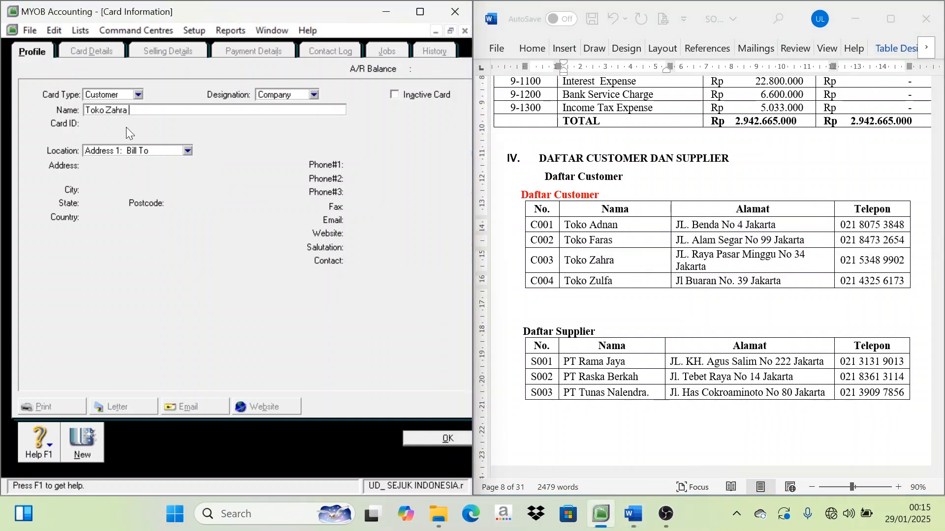
key(Tab)
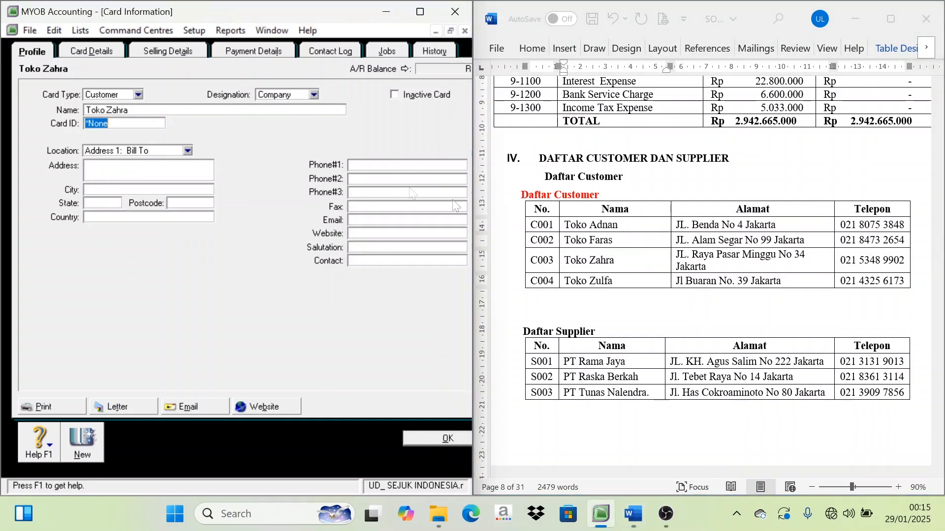
Copy Toko Zahra's customer number from the Word table into the Card ID of its MYOB card.
double_click(542, 261)
click(226, 140)
key(ctrl+v)
Copy Toko Zahra's full address from the Word customer table into the Address of its MYOB card.
double_click(740, 256)
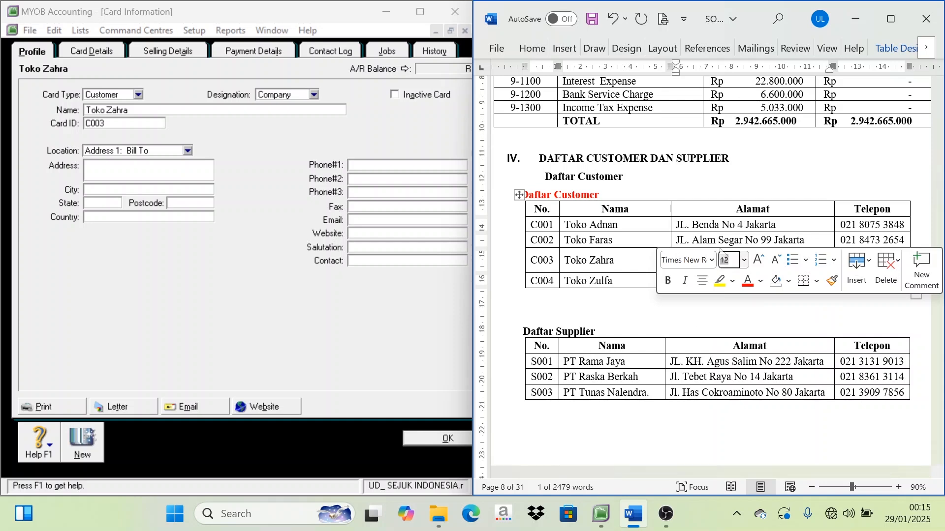
click(737, 209)
triple_click(692, 266)
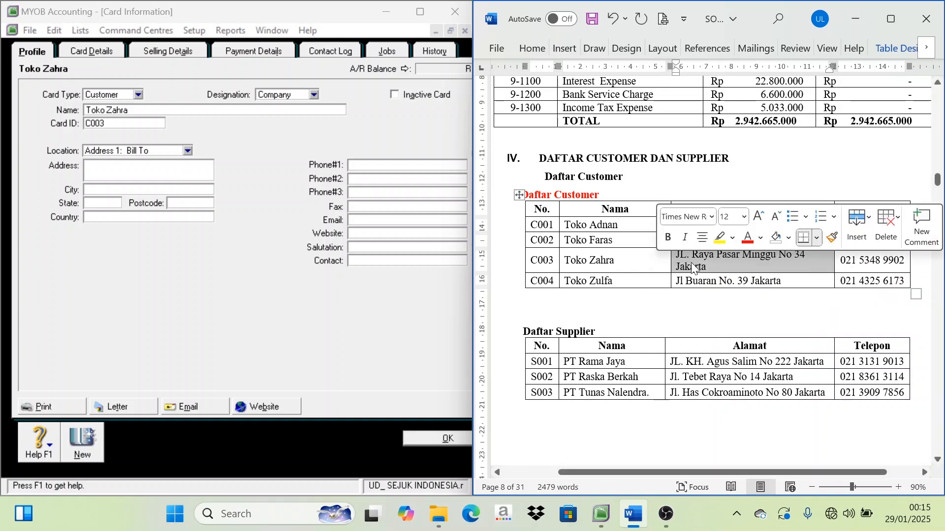
click(180, 177)
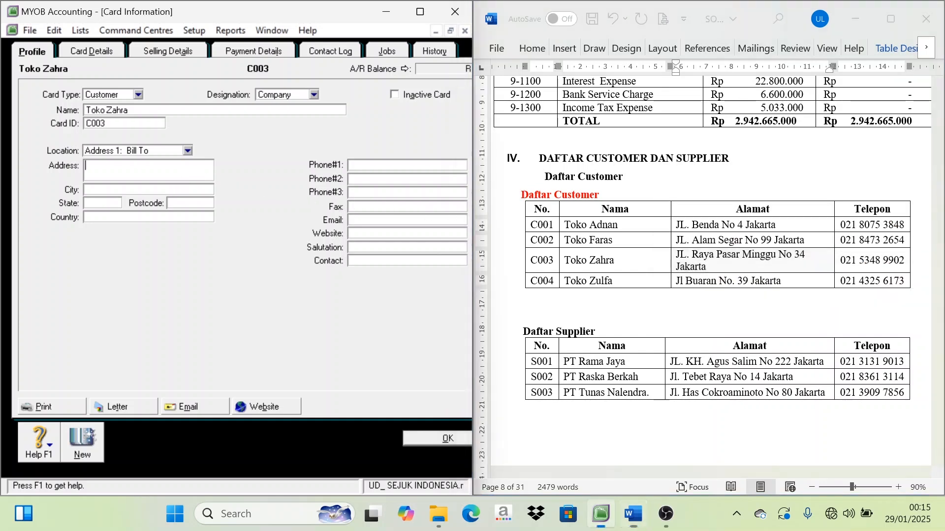
key(ctrl+v)
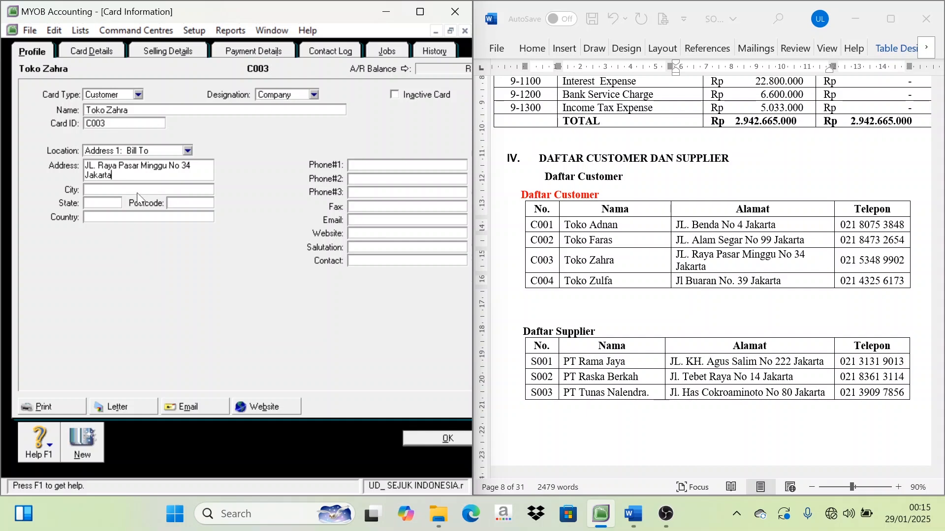
Complete Toko Zahra's location with city Jakarta, state DKI Jakarta and country Indonesia.
click(138, 187)
text(Jakarta)
key(Caps_Lock)
key(Tab)
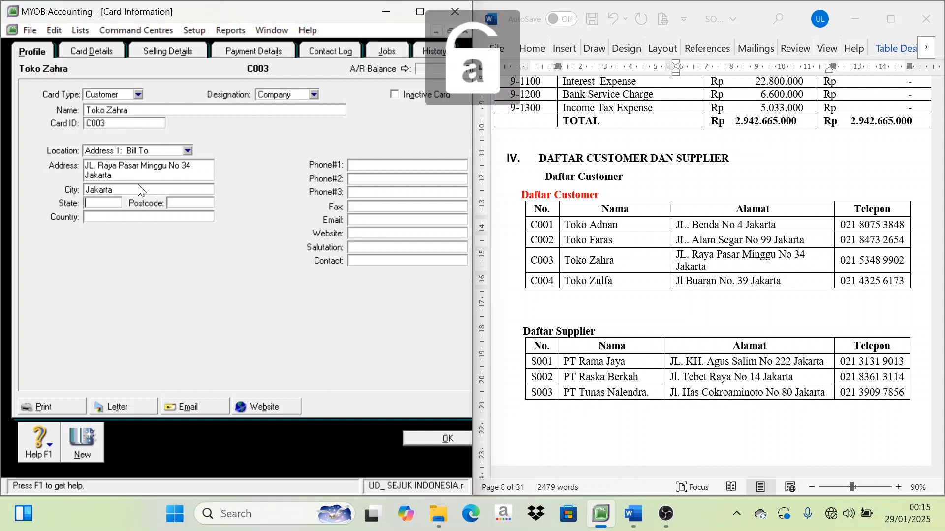
text(DKI Jakarta)
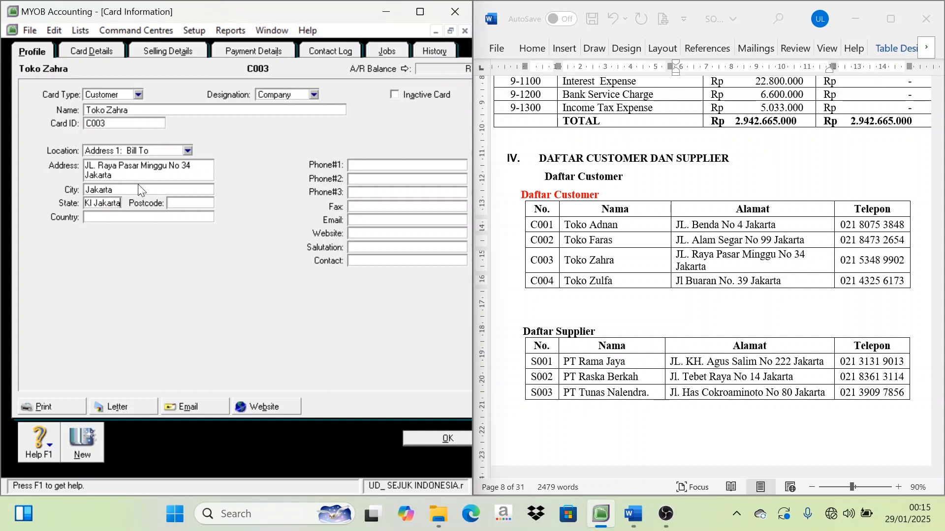
key(Tab)
text(Indonesia)
Create another customer card in MYOB Accounting and copy in the name Toko Zulfa from the Word customer table.
click(86, 454)
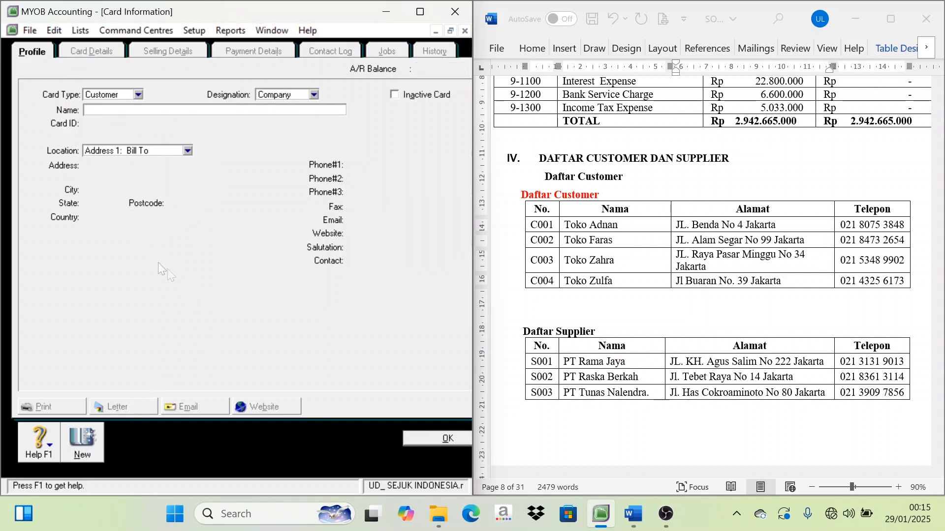
click(592, 284)
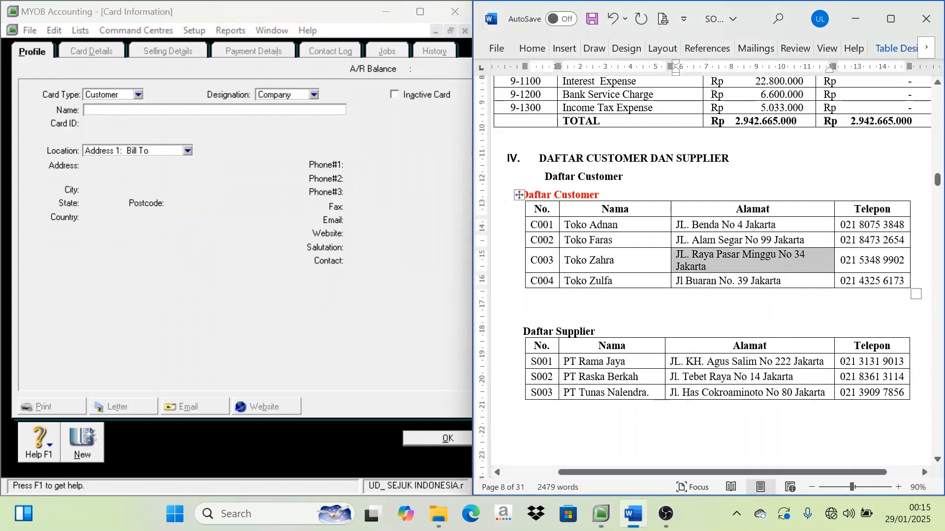
triple_click(593, 284)
key(ctrl+c)
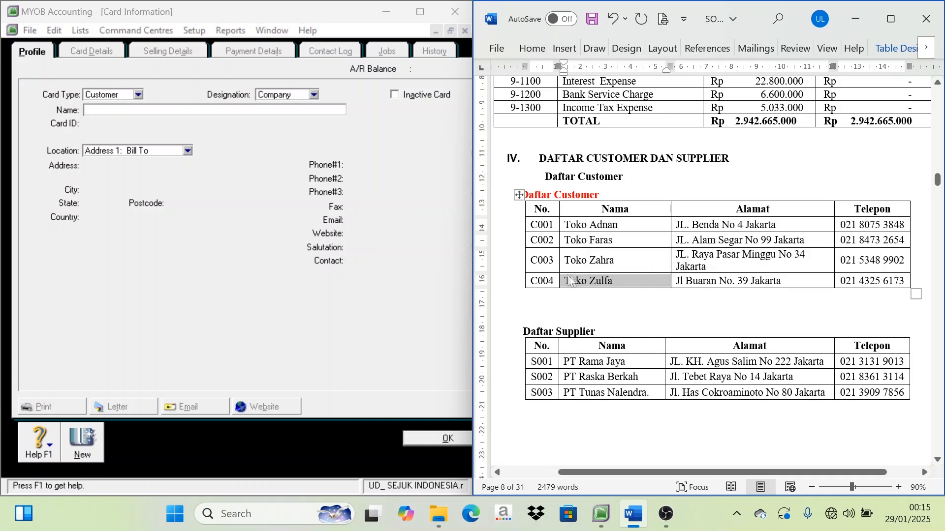
click(228, 202)
key(ctrl+v)
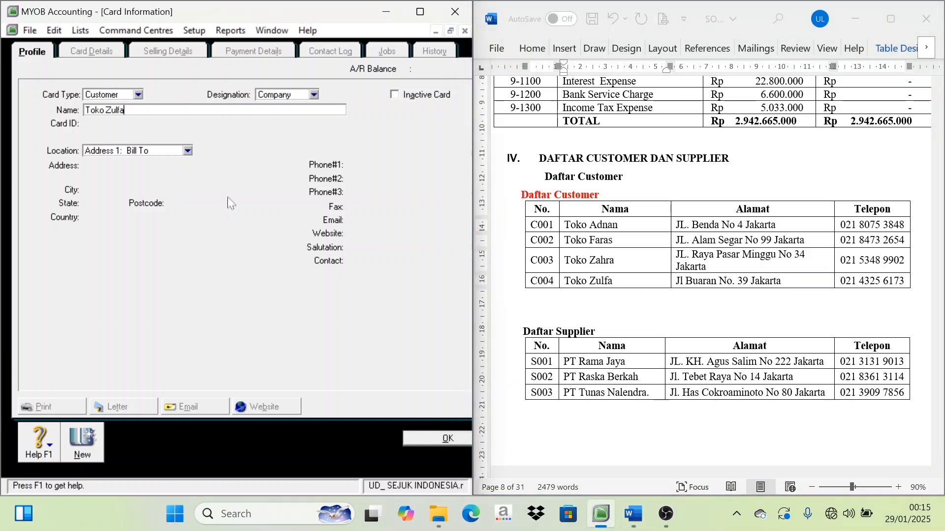
key(Tab)
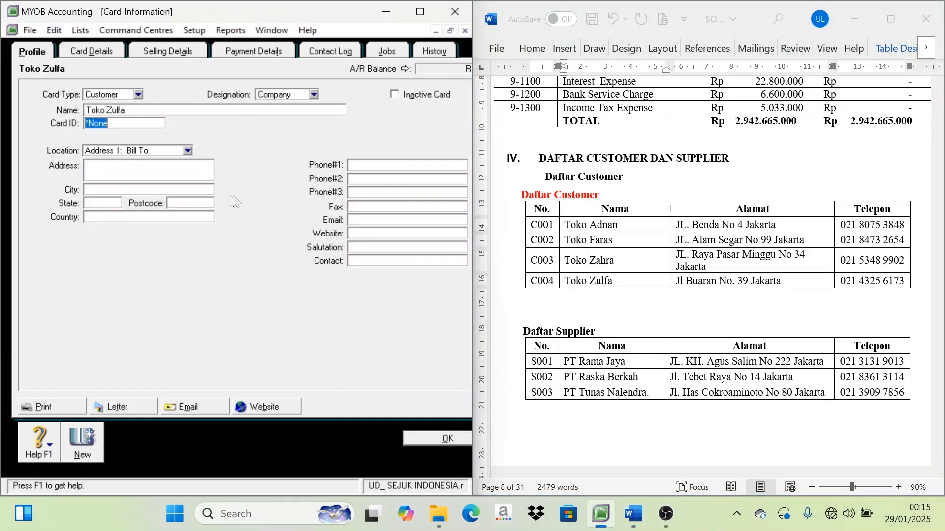
Copy Toko Zulfa's customer number from the Word table into the Card ID of its MYOB card.
triple_click(551, 285)
key(ctrl+c)
click(267, 179)
key(ctrl+v)
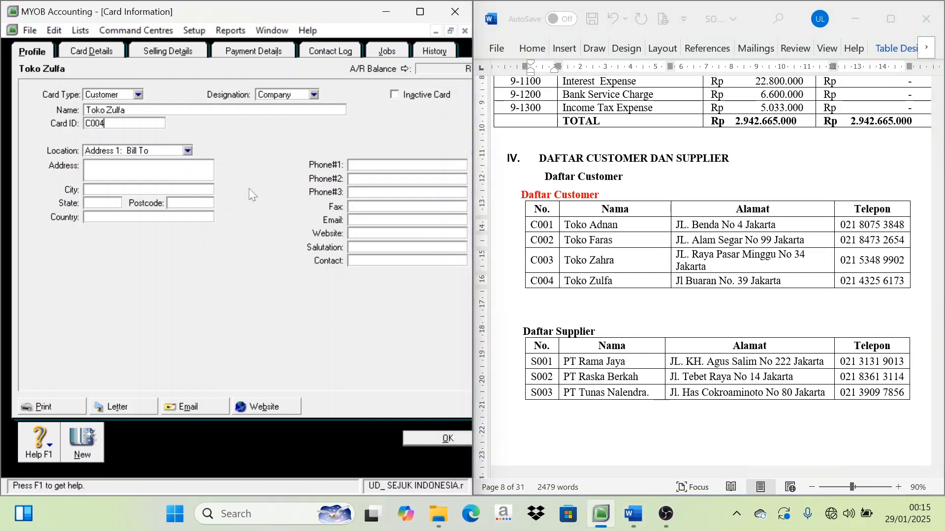
Copy Toko Zulfa's address from the Word customer table into the Address of its MYOB card.
triple_click(714, 283)
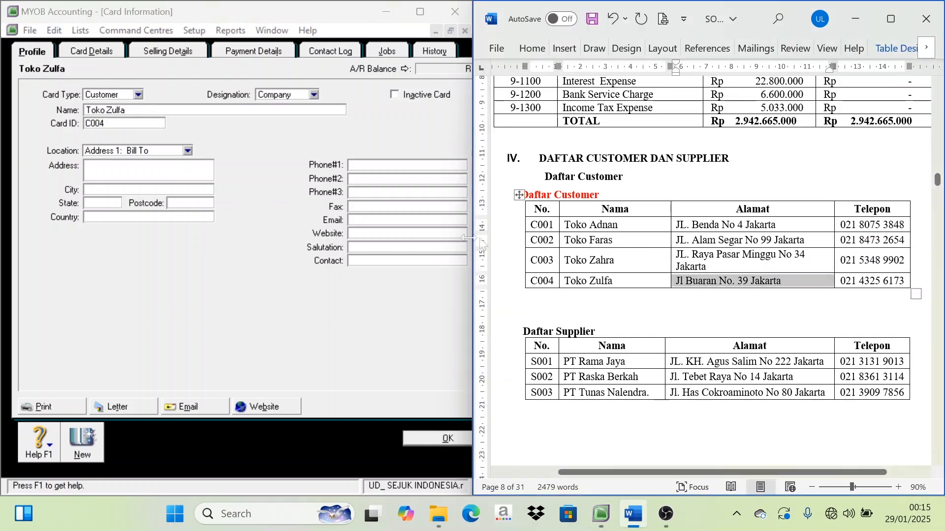
click(283, 178)
click(123, 170)
key(ctrl+v)
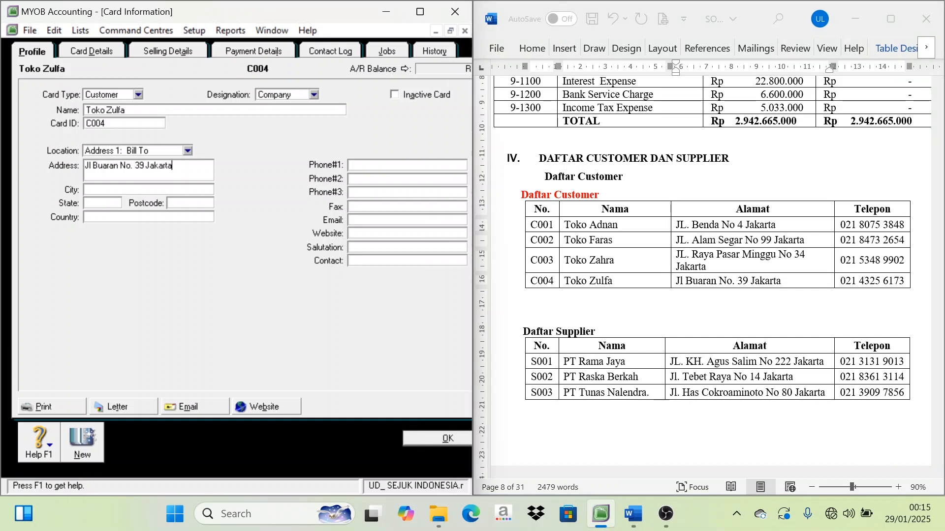
Complete Toko Zulfa's location with city Jakarta, state DKI Jakarta and country Indonesia.
click(121, 190)
key(Tab)
text(DKI Jakarta)
key(Caps_Lock)
key(Caps_Lock)
key(Tab)
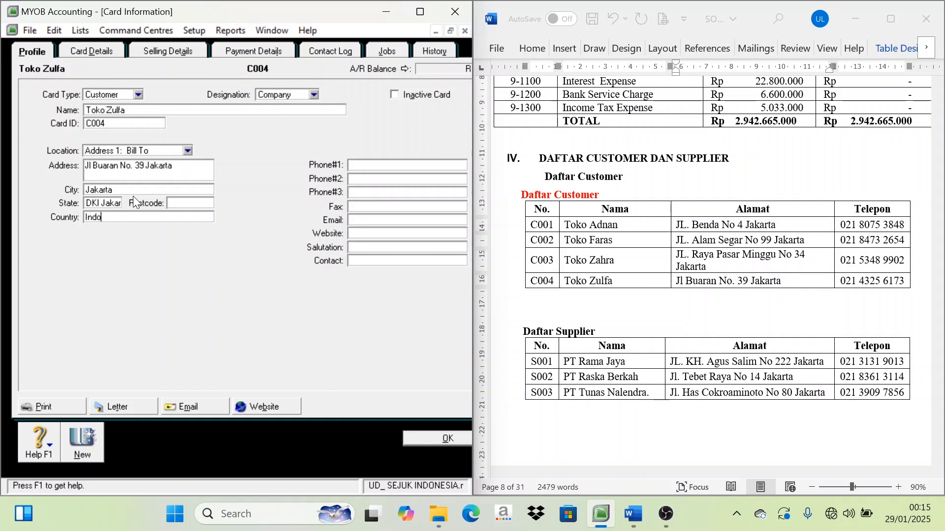
Copy Toko Zulfa's telephone number from Word into Phone#1 of its MYOB card and save the card.
click(881, 284)
triple_click(881, 283)
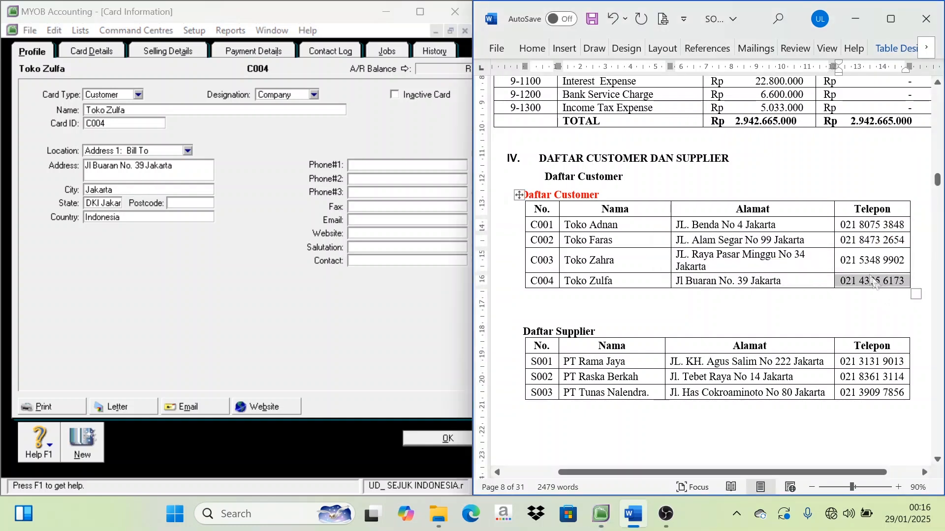
click(374, 166)
key(ctrl+v)
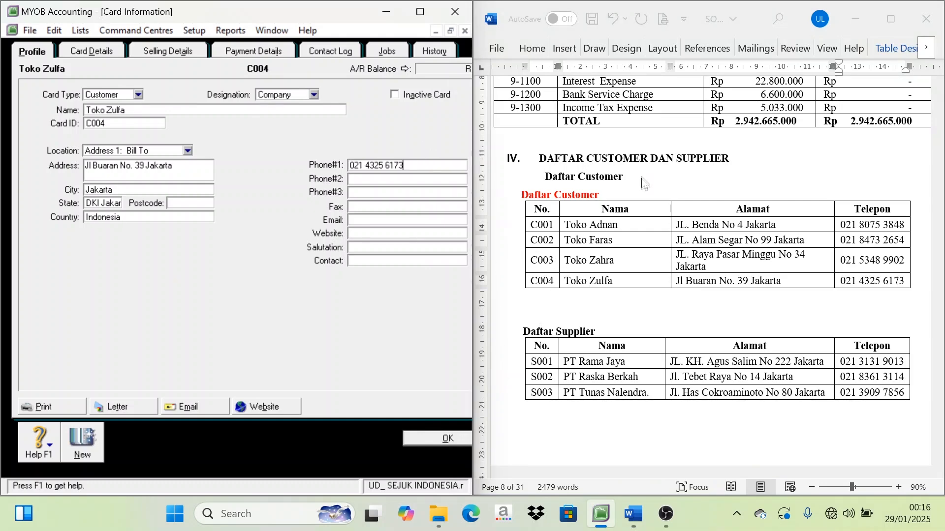
click(454, 439)
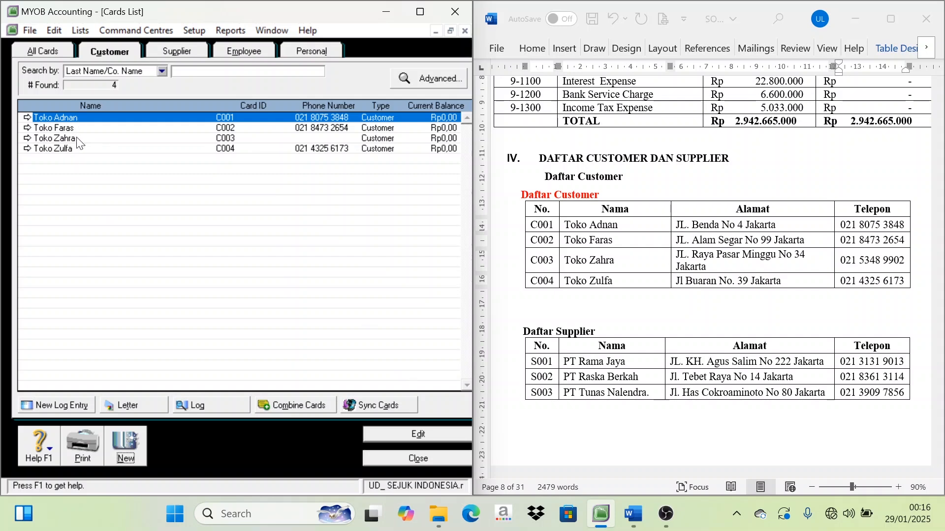
Colour the Daftar Supplier heading red in the Word document.
click(590, 335)
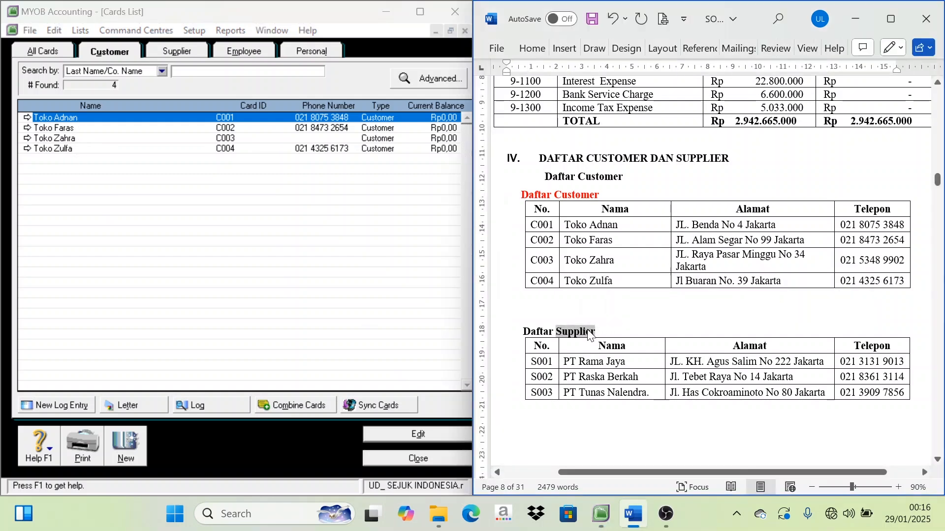
triple_click(590, 336)
click(680, 308)
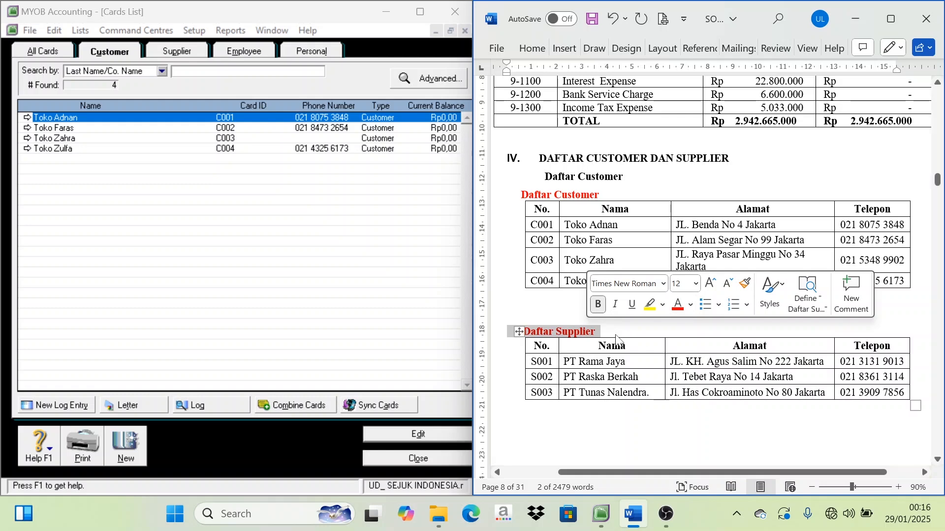
scroll(689, 246, down, 1)
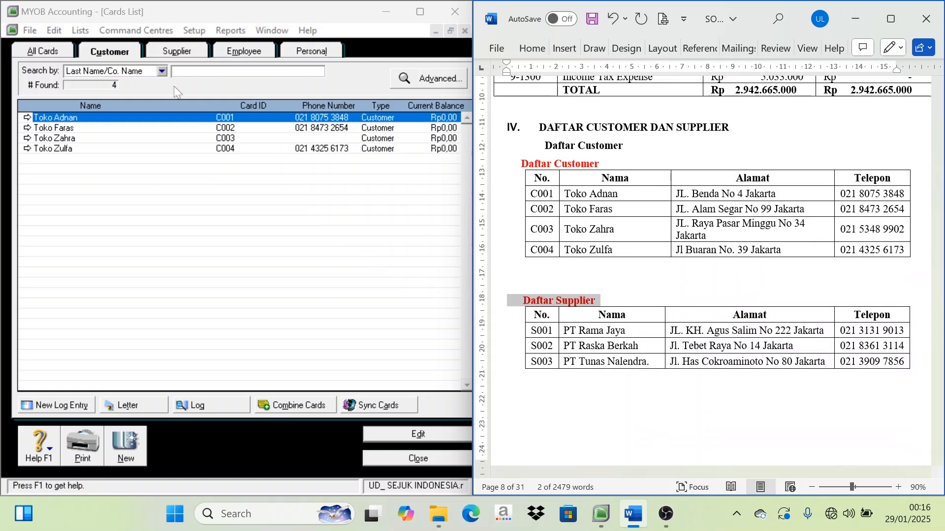
Start a new supplier card in MYOB Accounting and copy the name PT Rama Jaya from the Word supplier table.
click(173, 50)
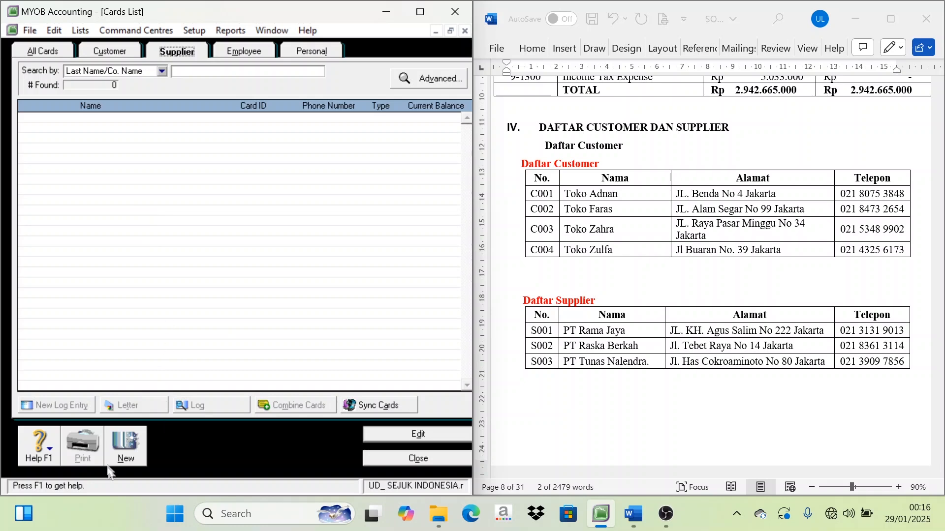
click(121, 448)
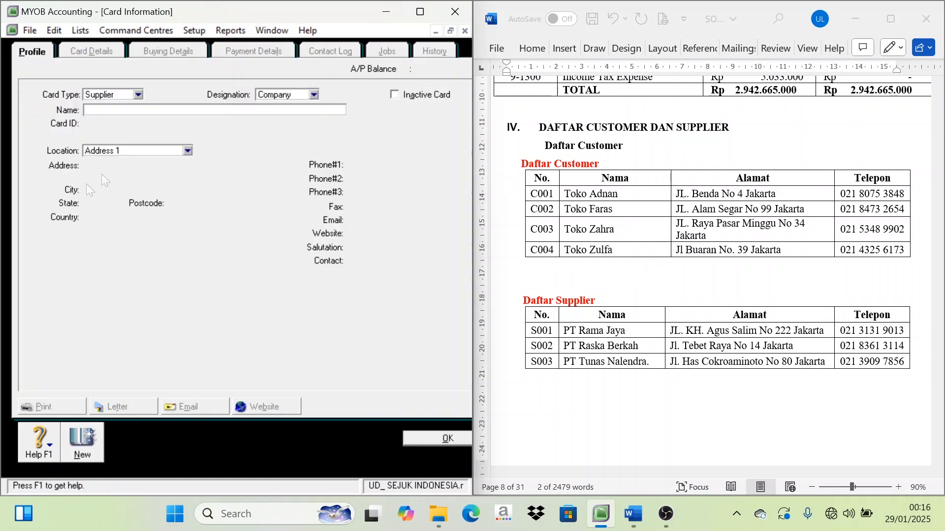
triple_click(607, 337)
key(ctrl+c)
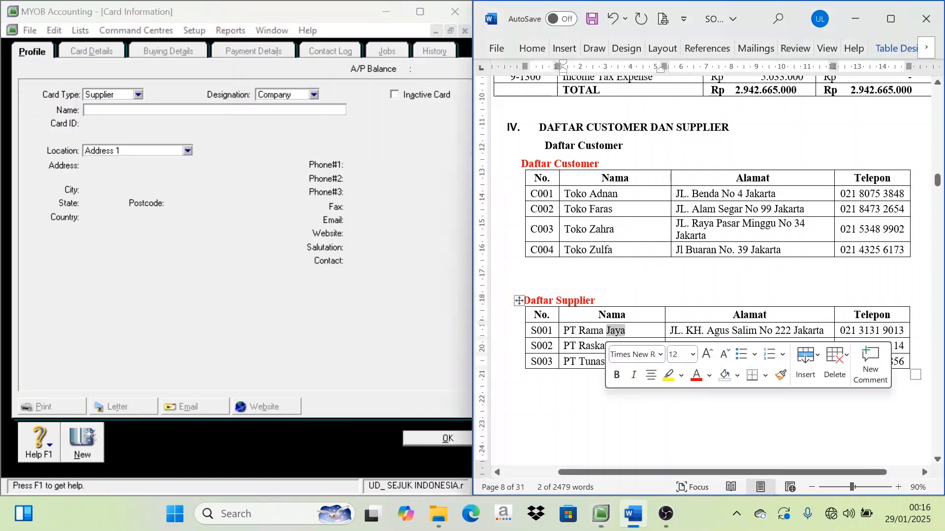
Name the new supplier card PT Rama Jaya and copy its card ID from the document's supplier list.
click(221, 203)
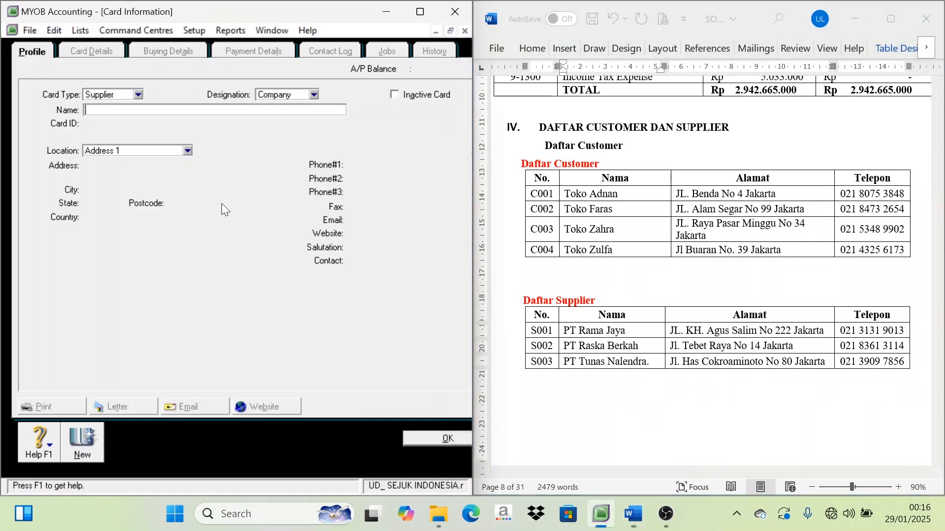
key(ctrl+v)
key(Tab)
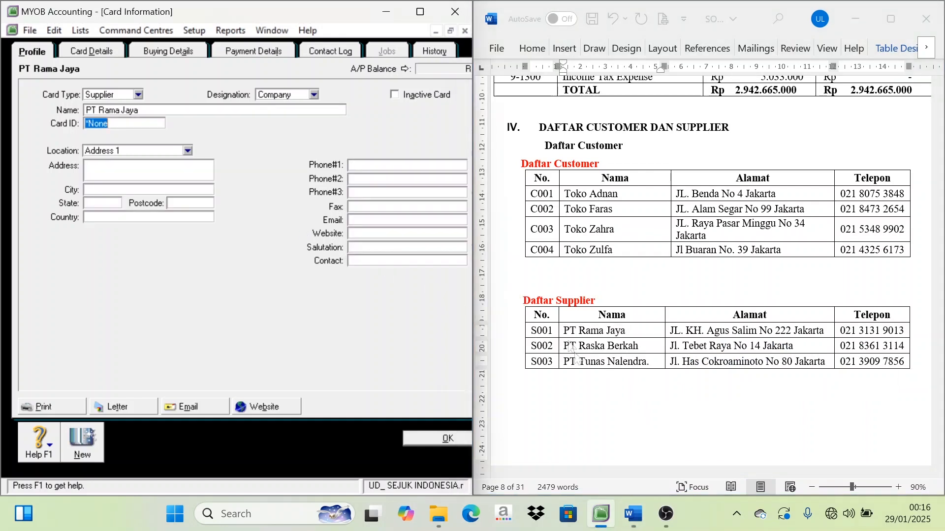
click(544, 339)
double_click(544, 339)
key(ctrl+c)
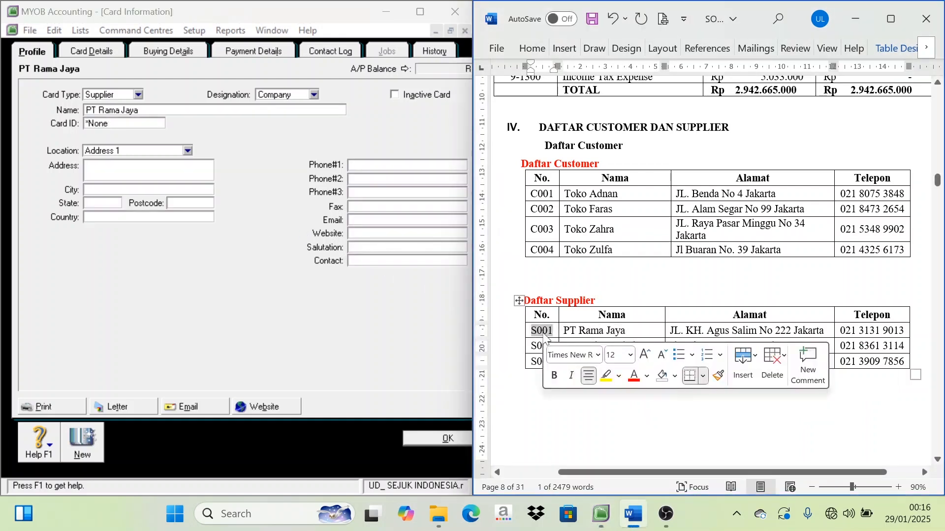
click(279, 158)
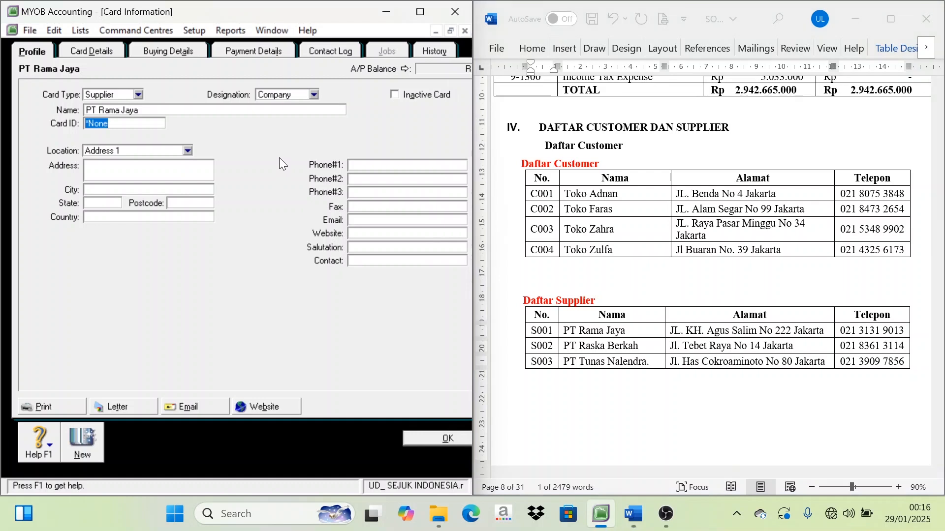
key(ctrl+v)
Copy PT Rama Jaya's street address from the supplier list into the card's address.
click(745, 339)
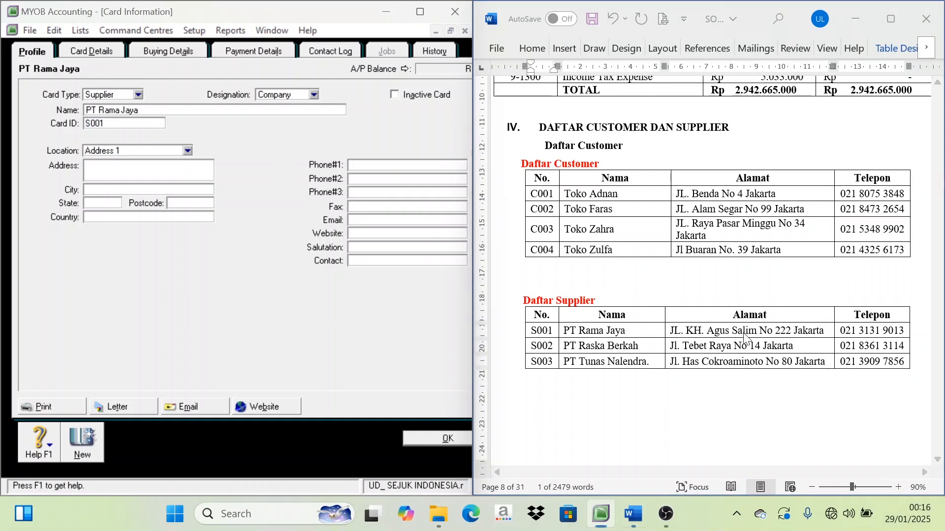
triple_click(745, 339)
key(ctrl+c)
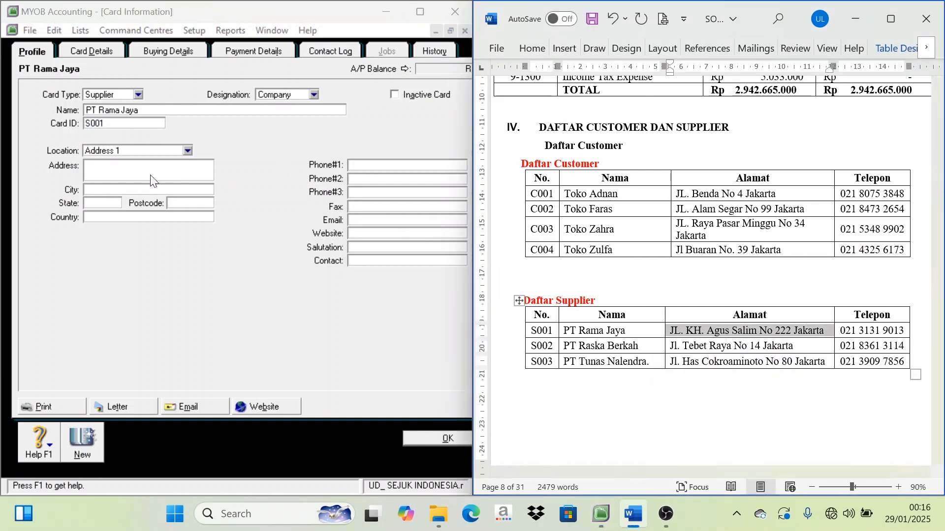
click(150, 181)
key(ctrl+v)
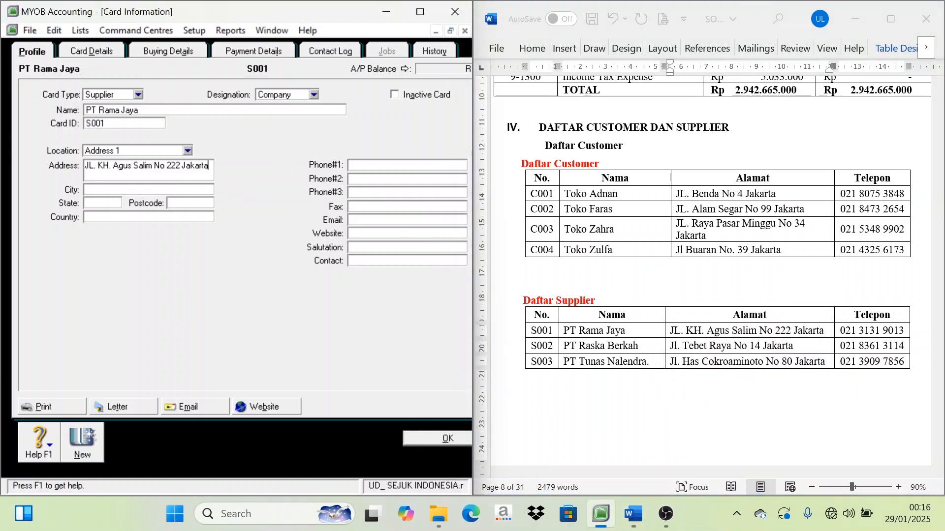
Set PT Rama Jaya's city to Jakarta, state to DKI Jakarta and country to Indonesia.
click(119, 190)
text(Jakarta)
key(Tab)
key(Tab)
click(99, 203)
text(DKI Jakarta)
key(Tab)
key(Tab)
text(Indonesia)
click(888, 336)
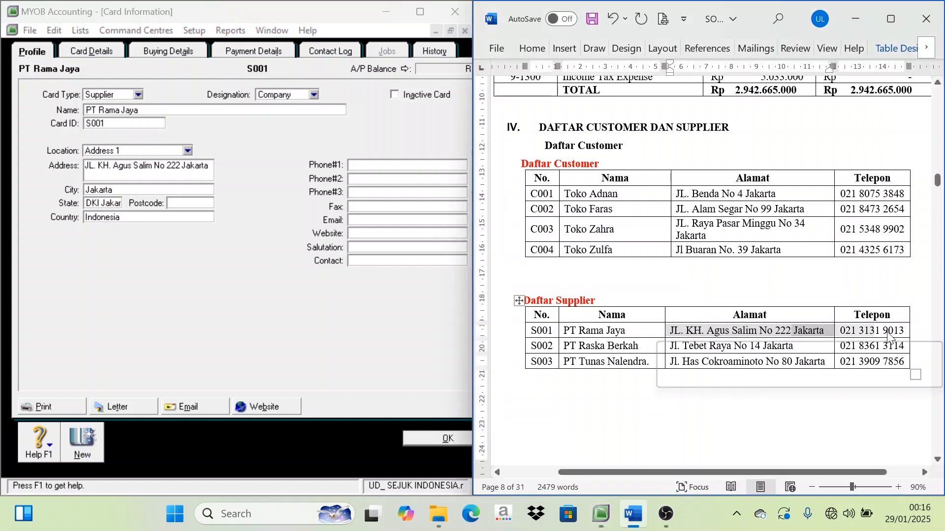
double_click(888, 333)
triple_click(888, 334)
triple_click(888, 333)
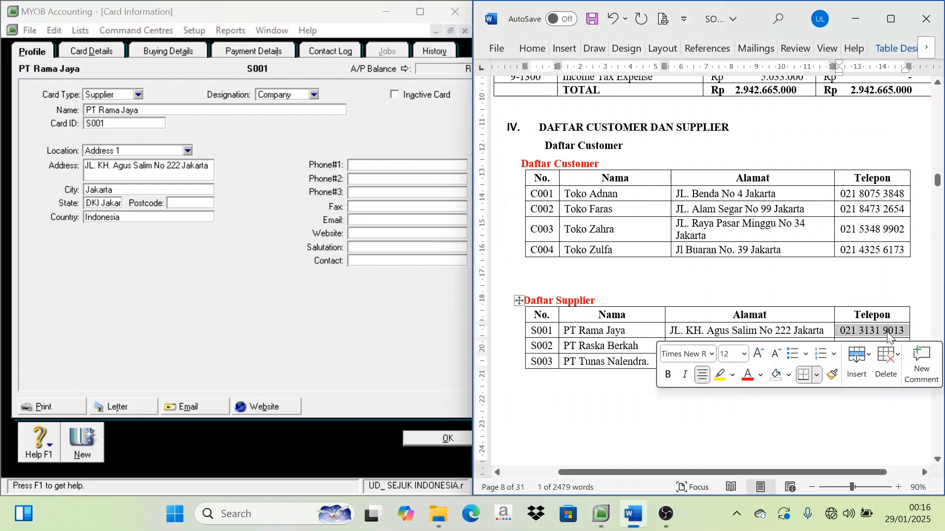
key(ctrl+c)
click(371, 168)
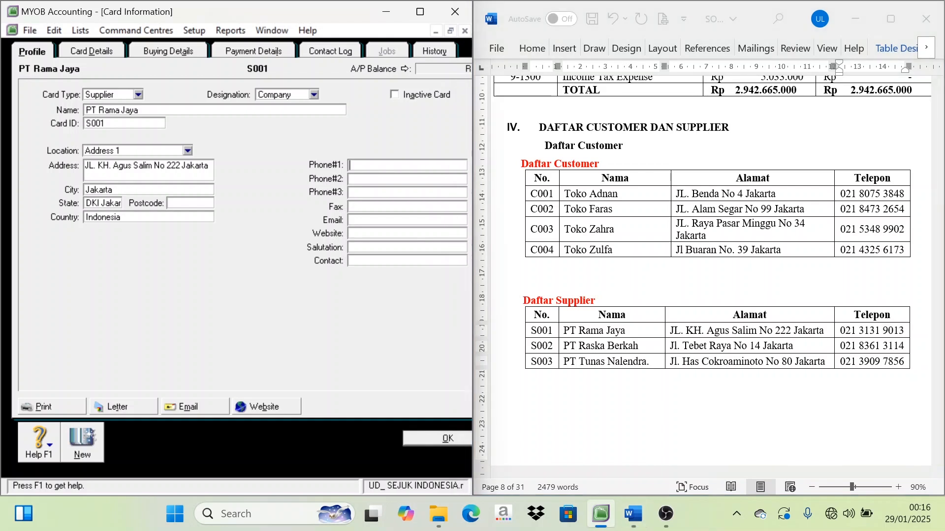
key(ctrl+v)
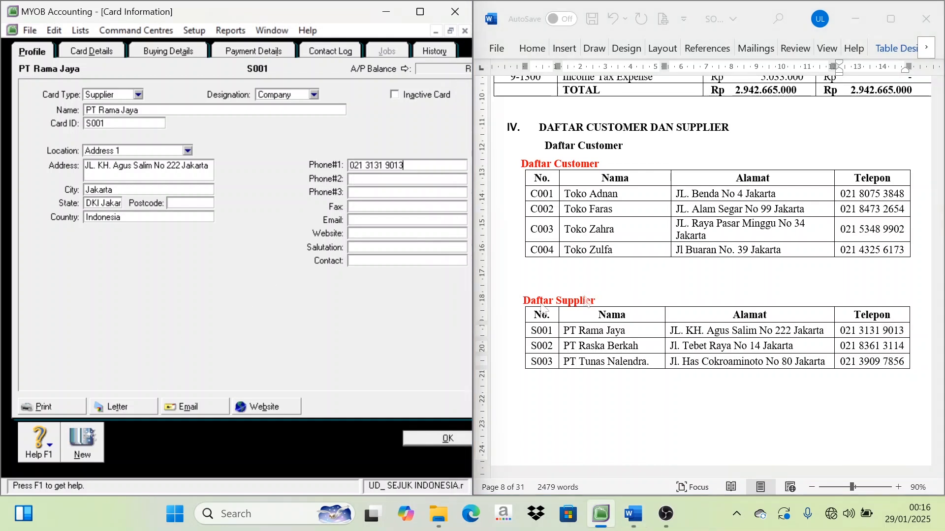
Create another supplier card named PT Raska Berkah and copy its card ID from the supplier list.
click(84, 449)
click(619, 347)
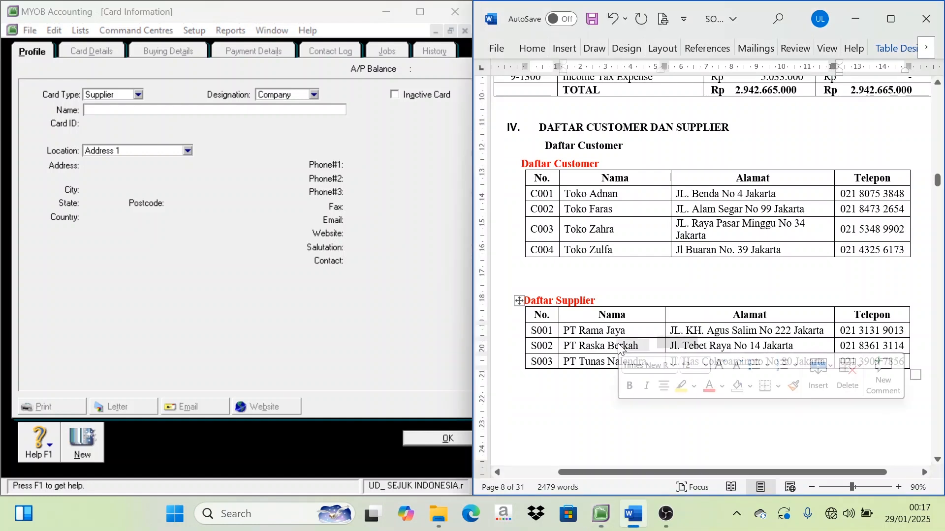
click(212, 238)
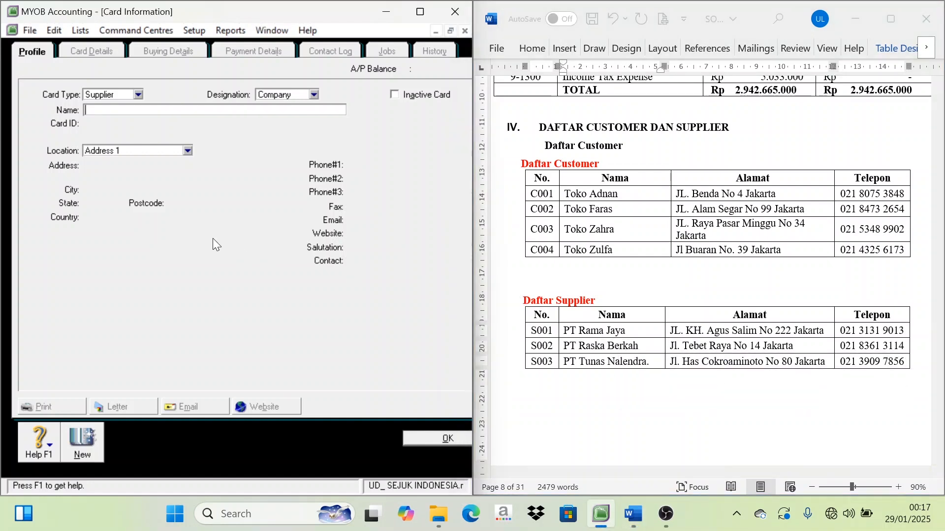
key(ctrl+v)
key(Tab)
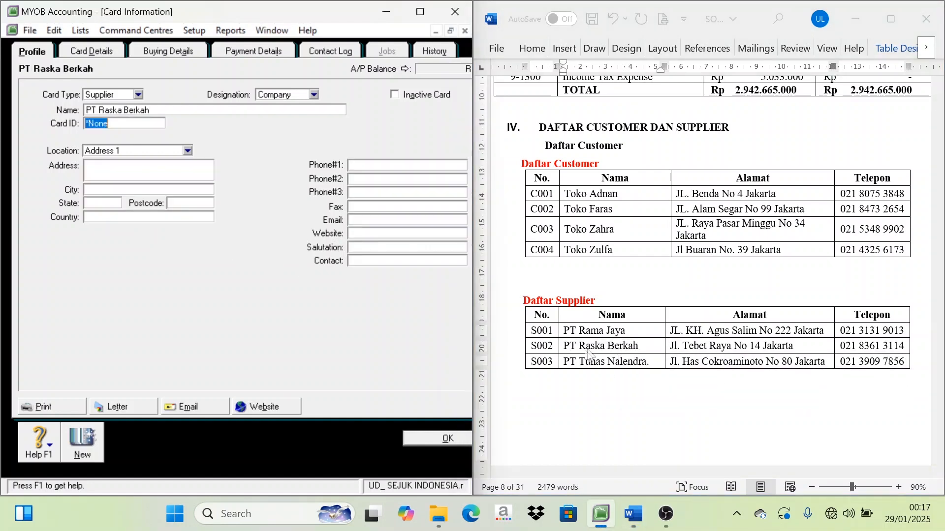
double_click(540, 346)
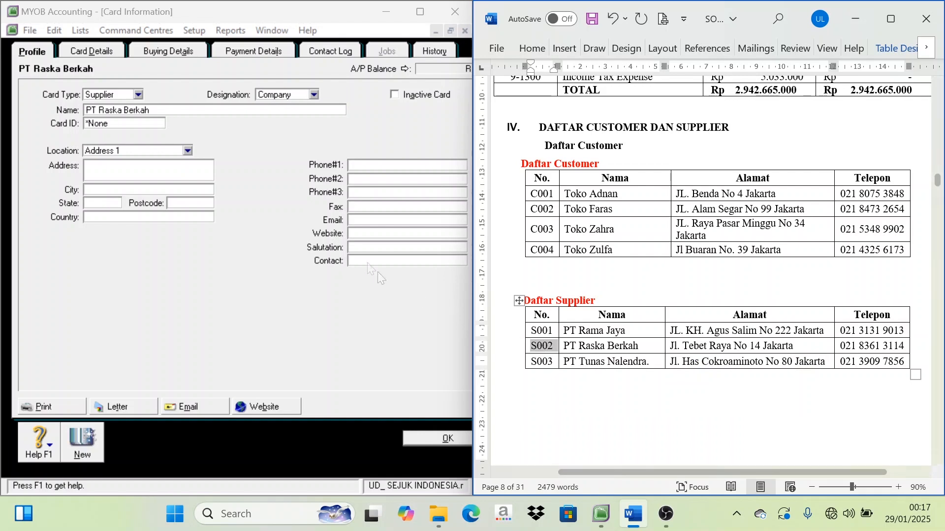
click(252, 158)
key(ctrl+v)
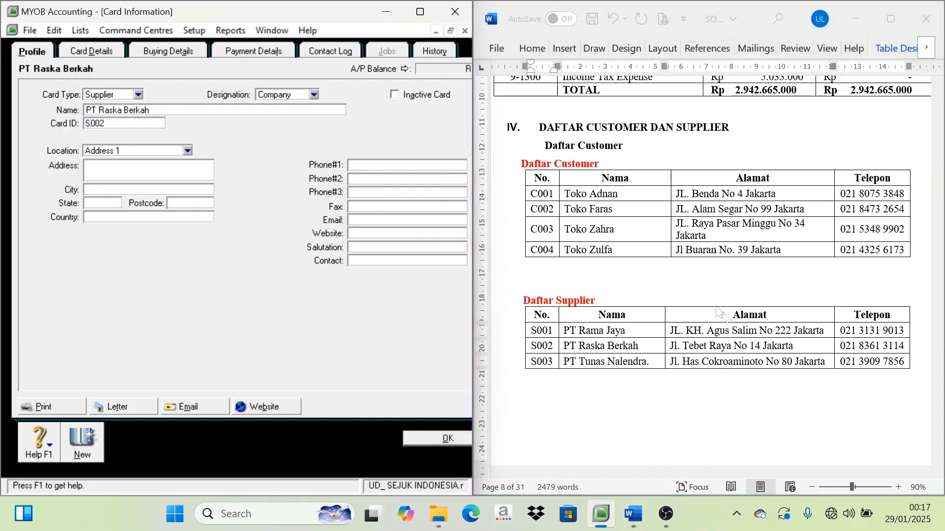
Copy PT Raska Berkah's street address from the supplier list into the card's address.
triple_click(744, 347)
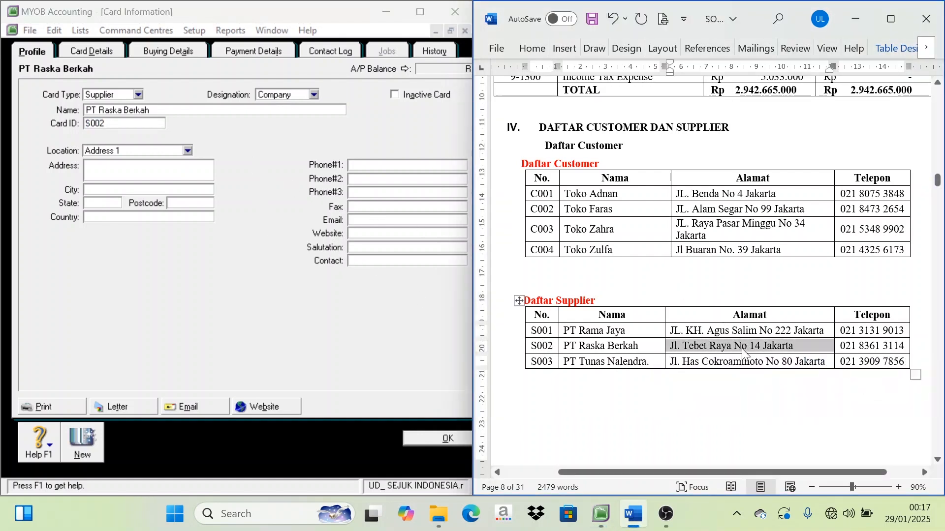
key(ctrl+c)
click(147, 170)
key(ctrl+v)
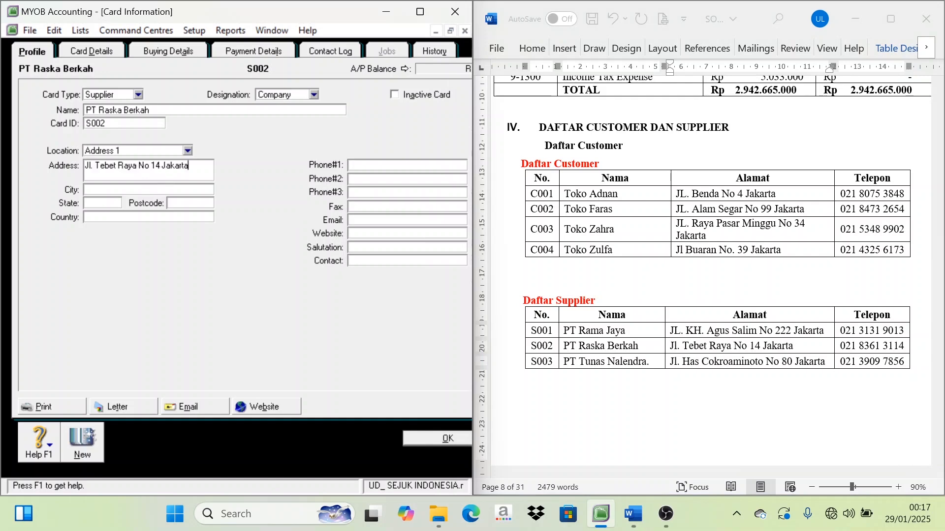
Set PT Raska Berkah's city to Jakarta, state to DKI Jakarta and country to Indonesia.
text(Jakarta)
key(Tab)
text(DKI Jakarta)
key(Tab)
text(Indonesia)
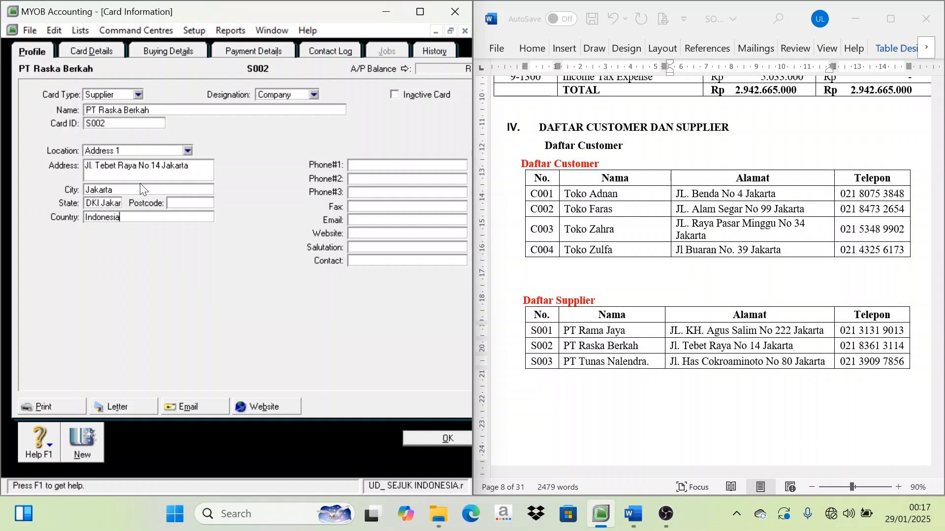
Create a third supplier card named PT Tunas Nalendra and copy its card ID from the supplier list.
click(88, 446)
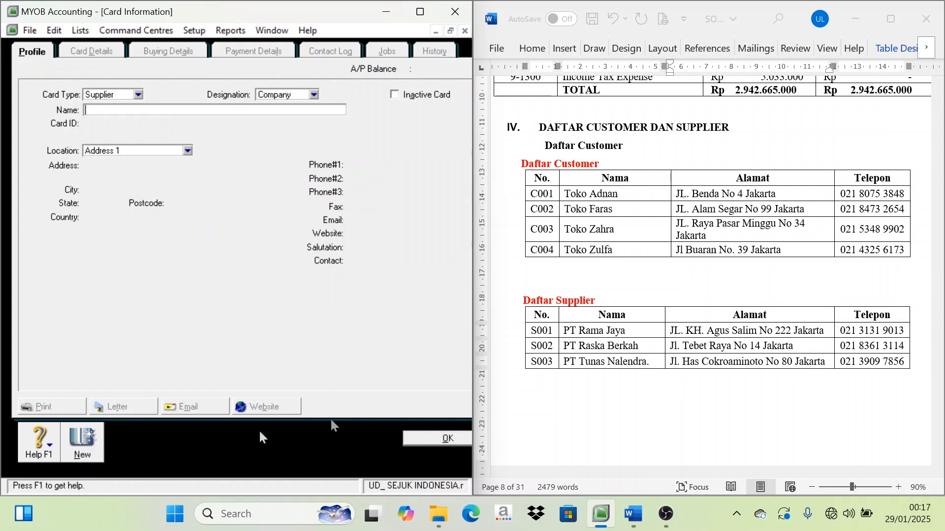
click(605, 363)
triple_click(605, 363)
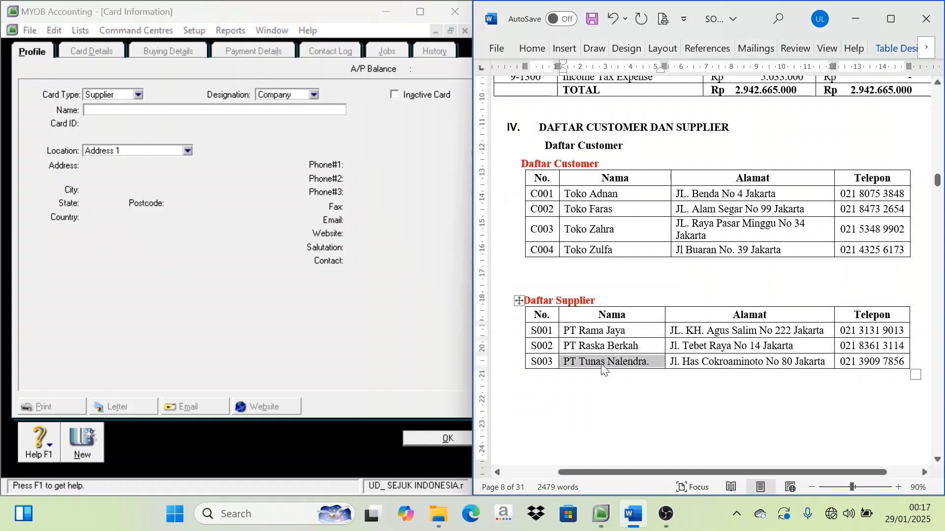
click(220, 254)
key(ctrl+v)
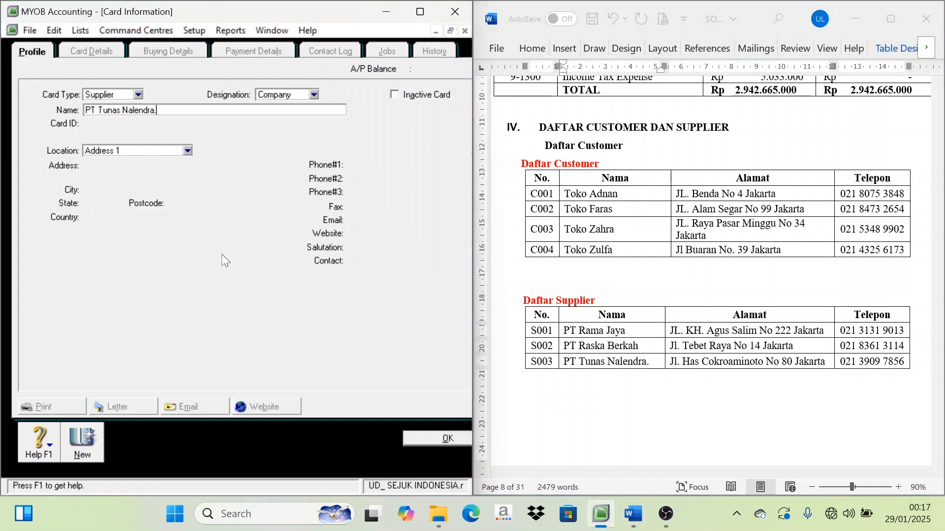
key(Tab)
double_click(541, 363)
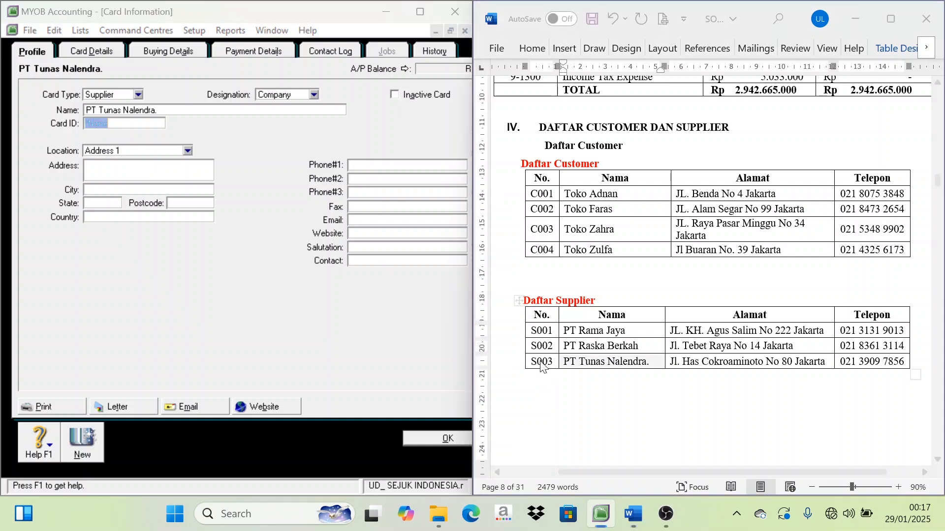
key(ctrl+c)
click(249, 249)
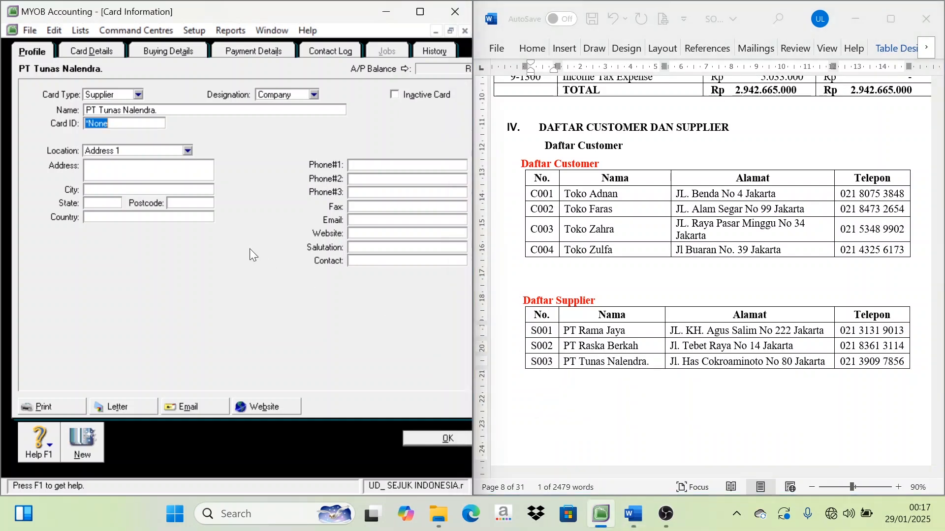
key(ctrl+v)
Copy PT Tunas Nalendra's street address from the supplier list into the card's address.
click(757, 364)
triple_click(758, 364)
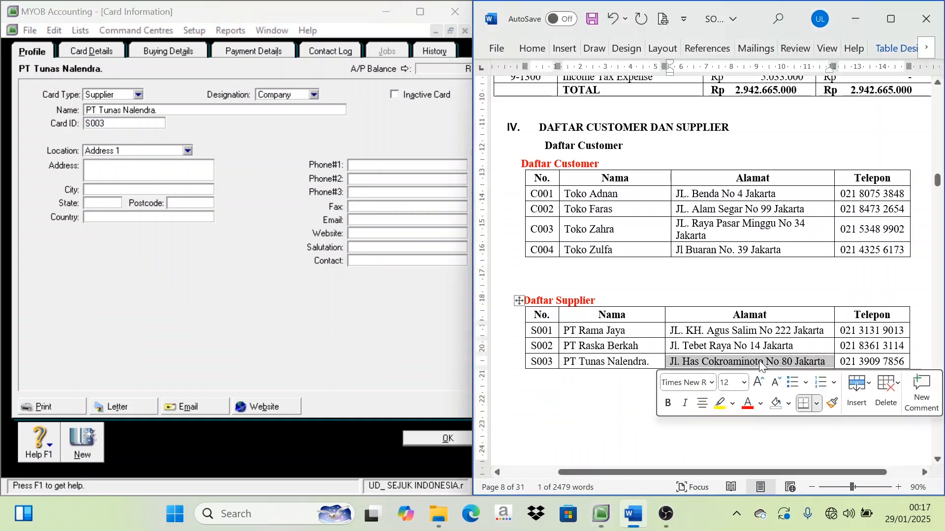
key(ctrl+c)
click(240, 239)
click(156, 172)
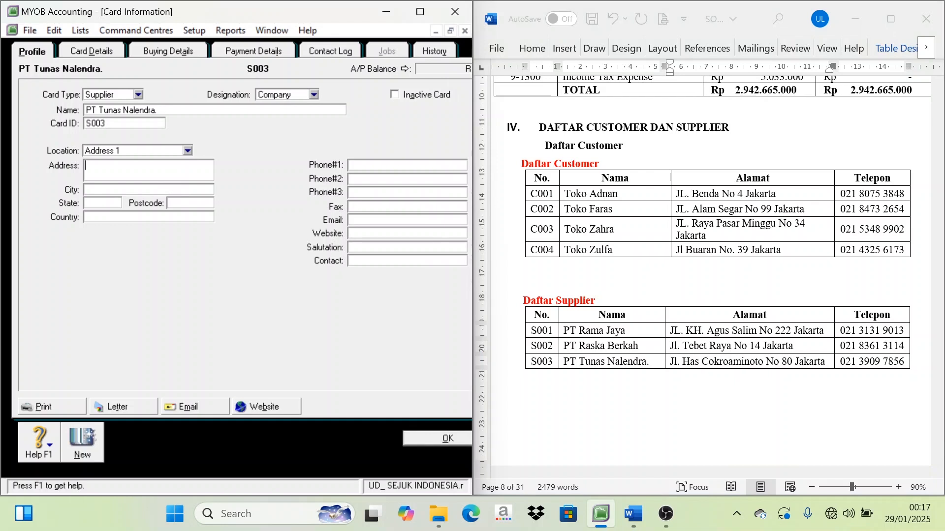
key(ctrl+v)
key(Tab)
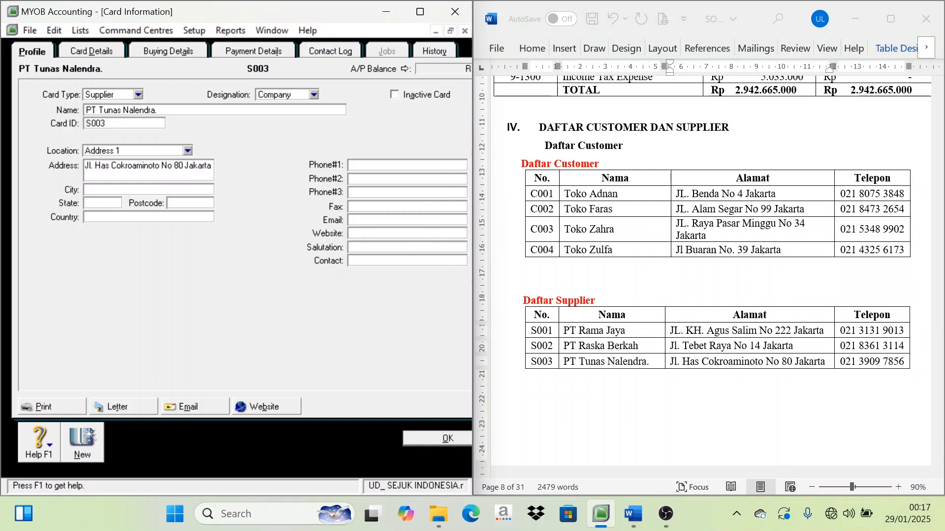
Set PT Tunas Nalendra's city to Jakarta, state to DKI Jakarta and country to Indonesia.
text(Jakarta)
key(Tab)
text(DKI Jakarta)
key(Tab)
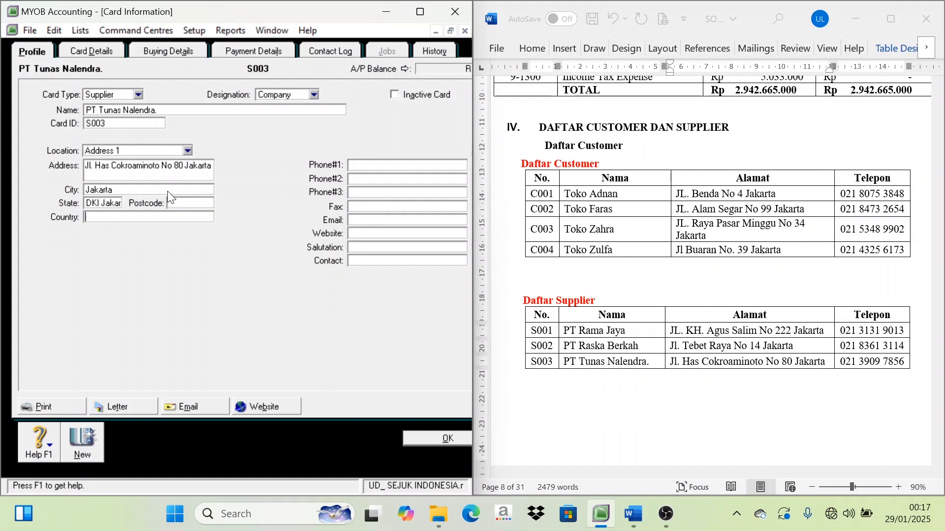
text(Indonesia)
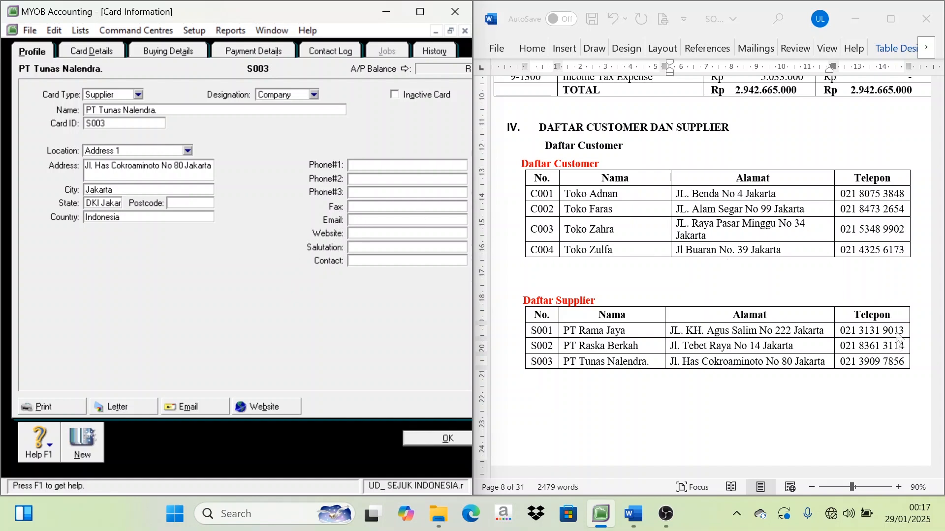
drag(903, 362, 838, 363)
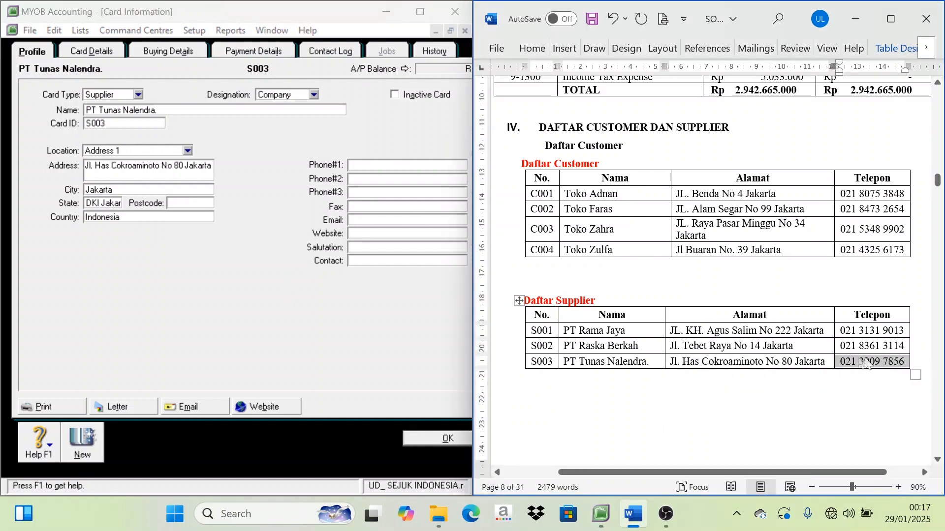
click(385, 168)
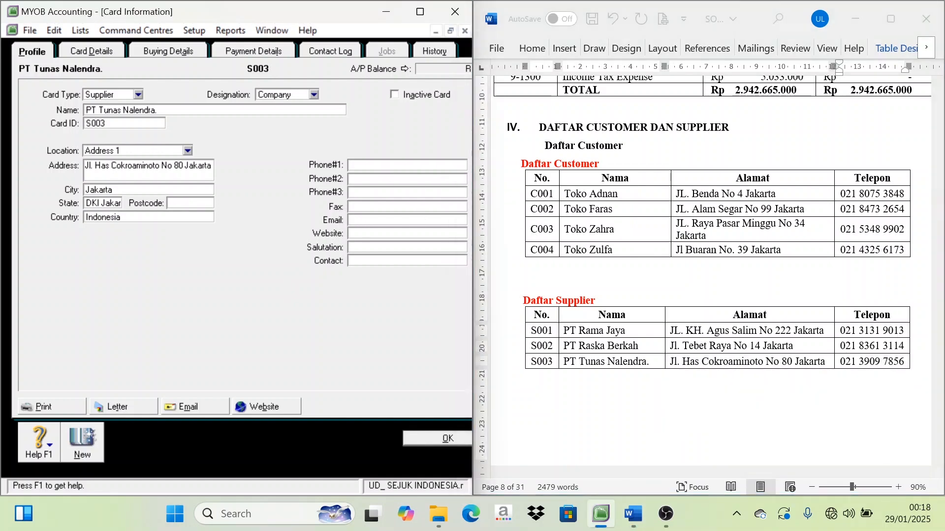
key(ctrl+v)
click(442, 437)
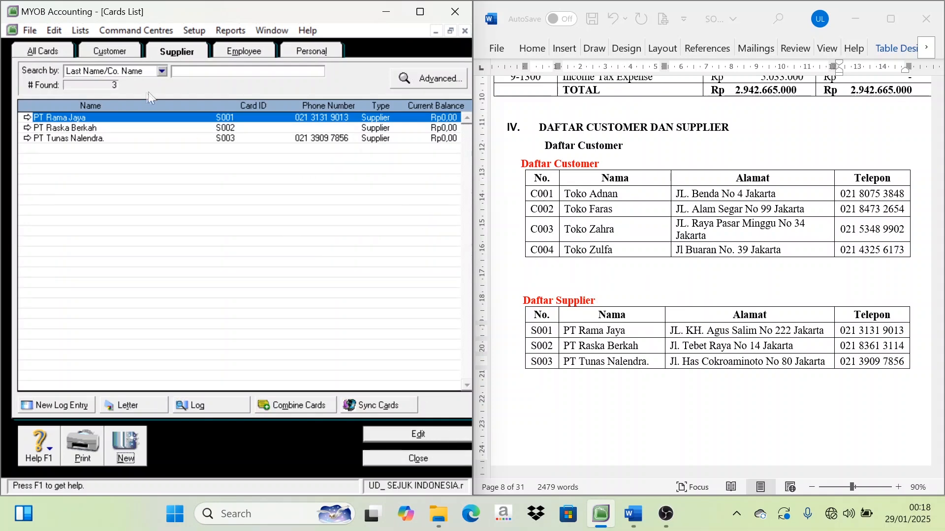
Close the cards list and go to the trade receivable and payable balance tables in the document.
scroll(548, 276, down, 1)
scroll(547, 276, up, 1)
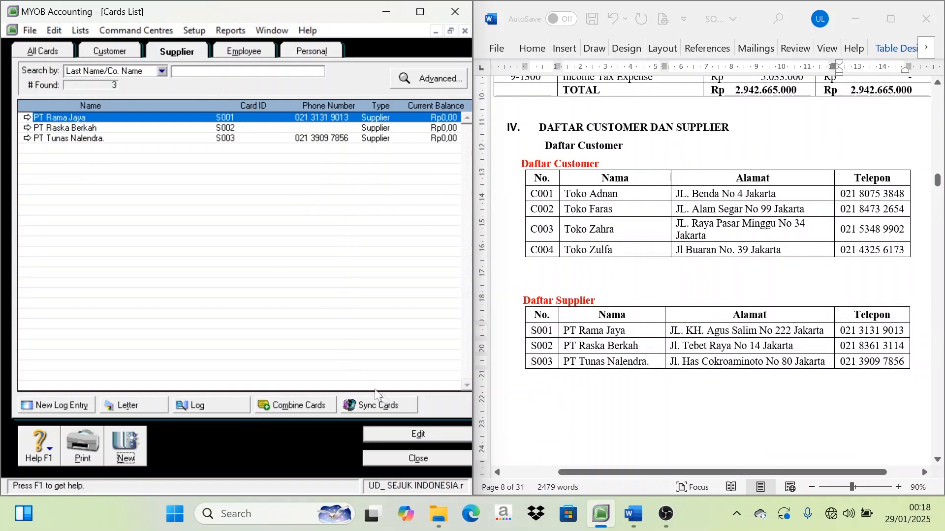
click(423, 459)
scroll(549, 348, down, 10)
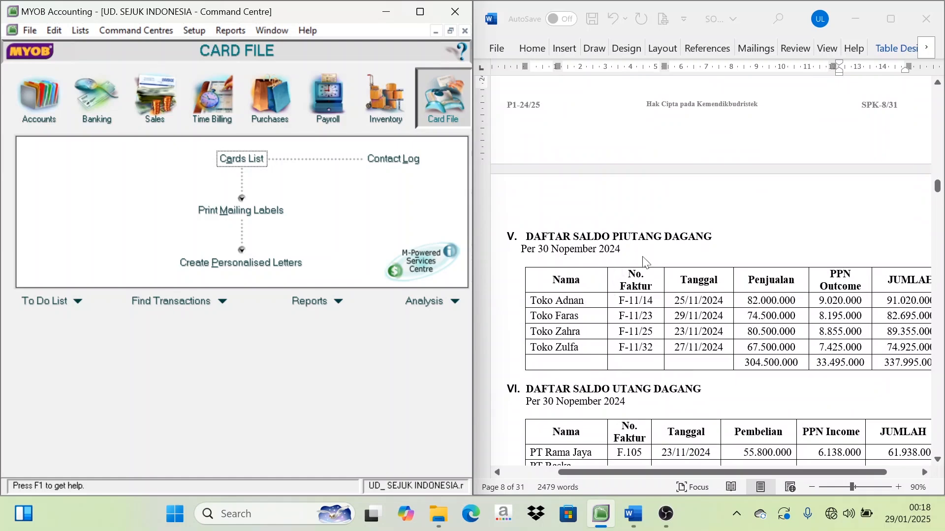
scroll(645, 261, down, 3)
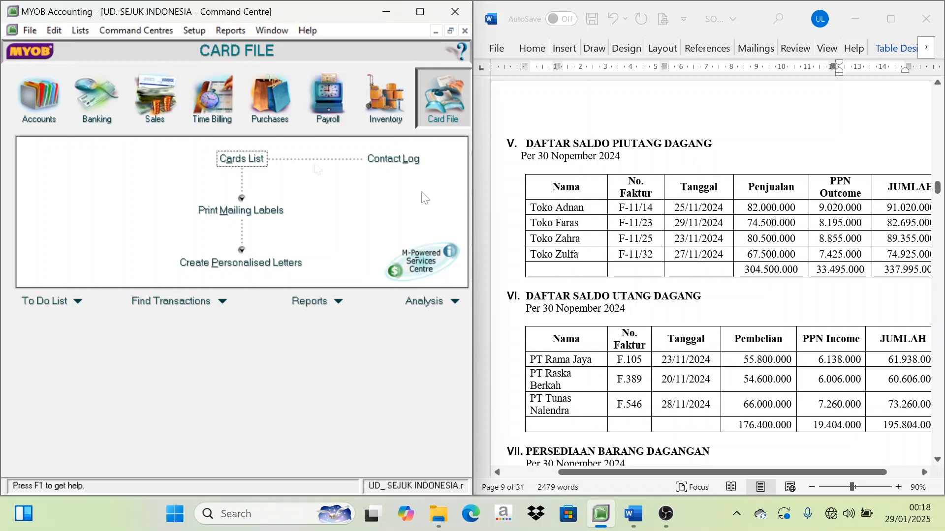
Open the customer opening balances and start a historical sale for Toko Adnan.
click(191, 31)
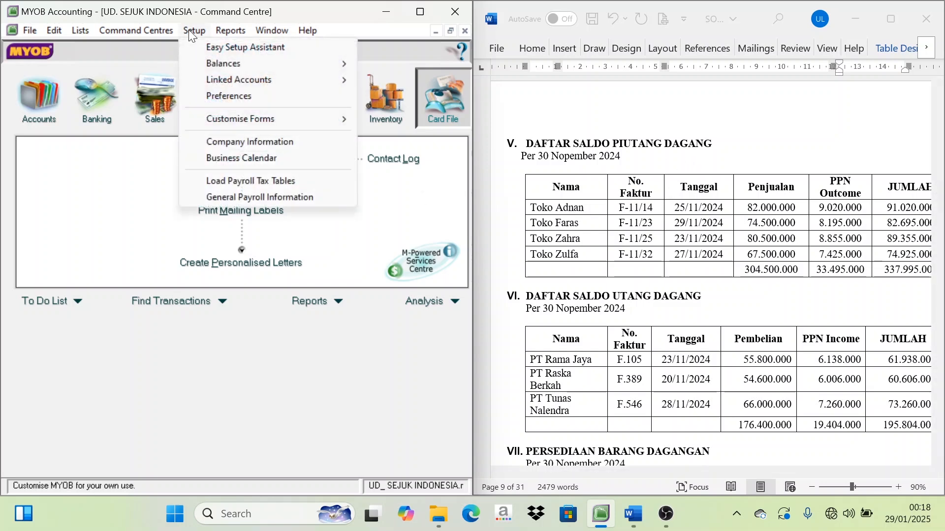
mouse_move(237, 63)
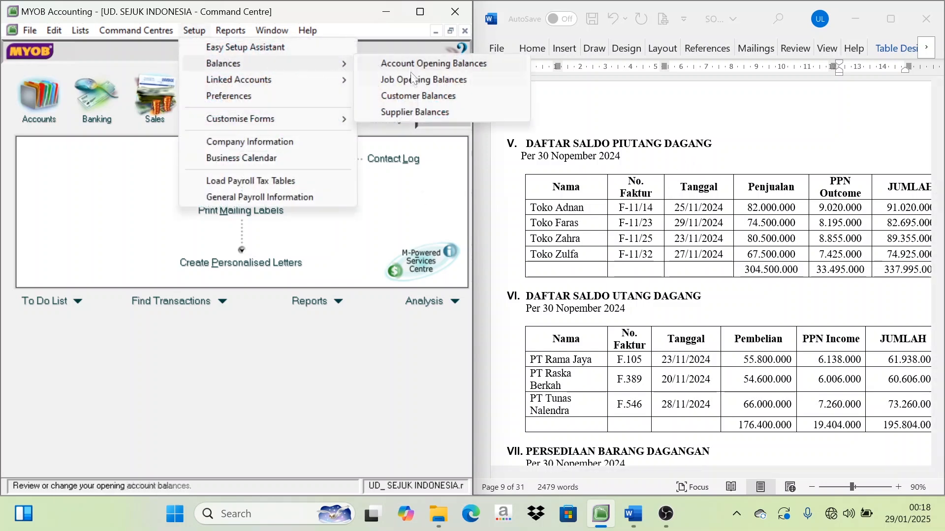
click(414, 97)
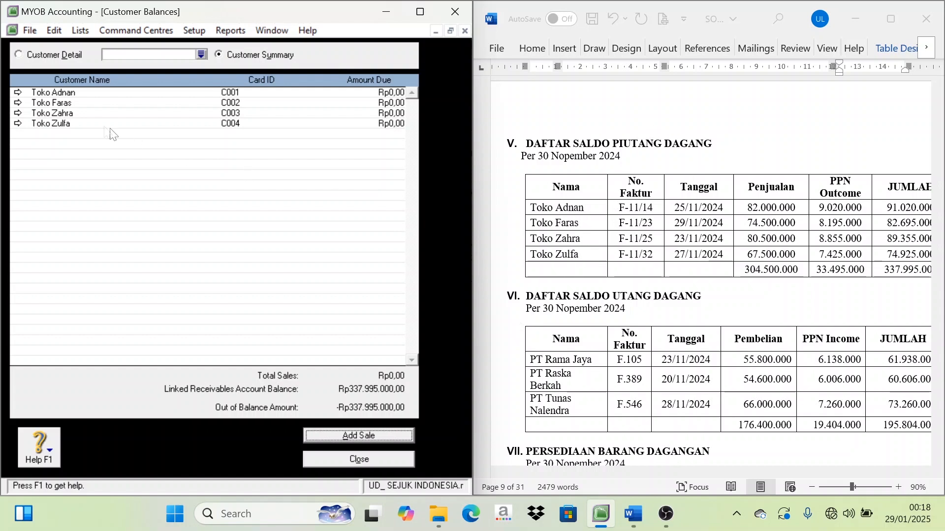
double_click(50, 93)
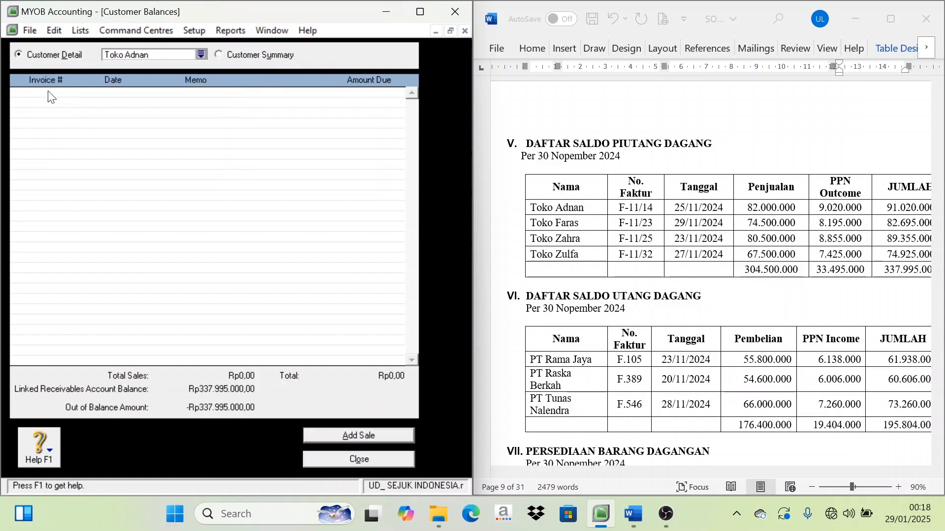
click(364, 436)
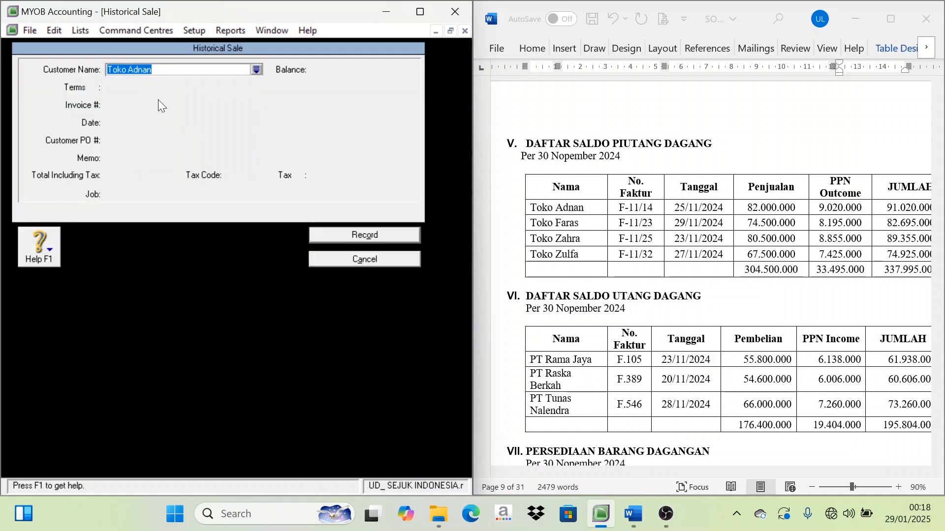
key(Tab)
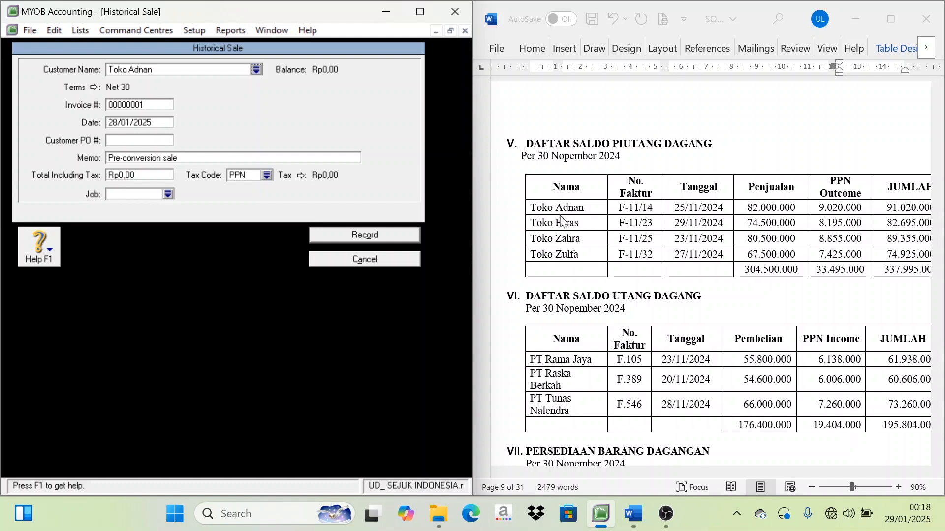
Copy invoice number F-11/14 from the receivables table into Toko Adnan's historical sale and set its date to 25/11/2024.
click(633, 211)
triple_click(632, 211)
key(ctrl+c)
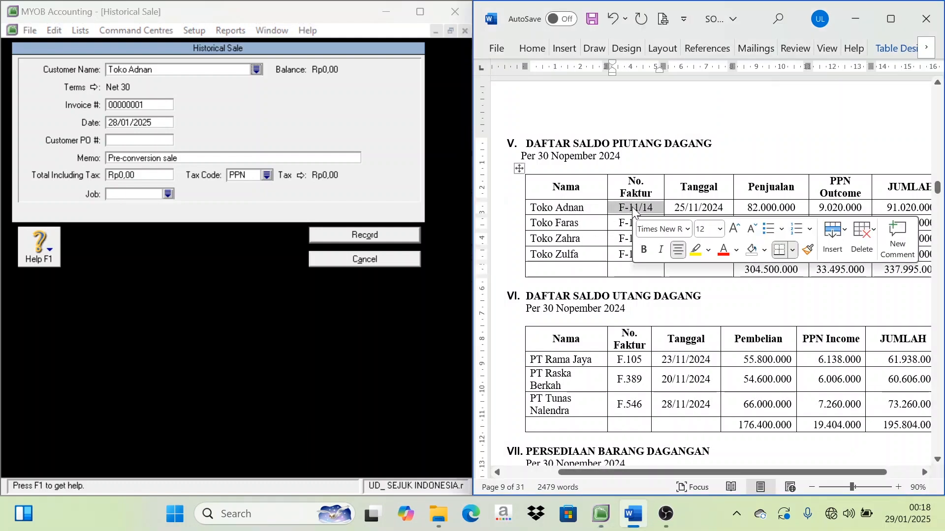
click(242, 128)
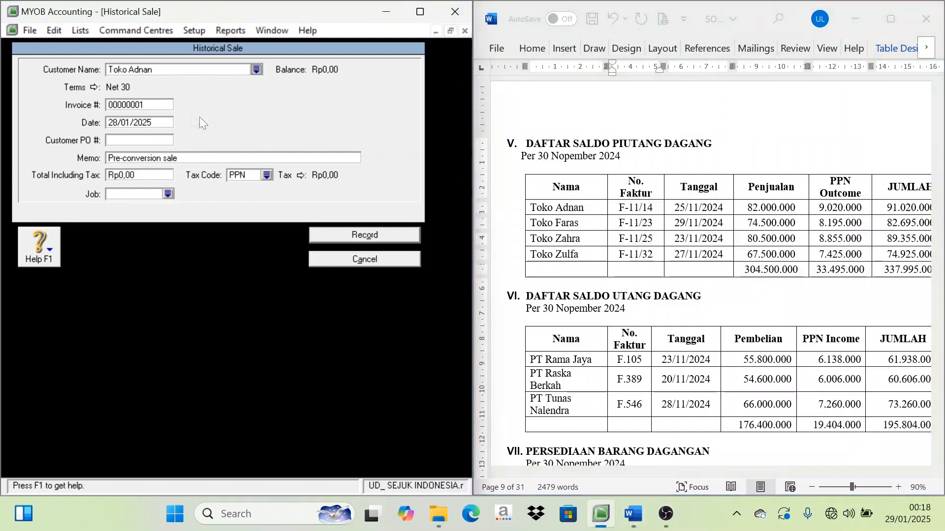
click(155, 107)
key(ctrl+v)
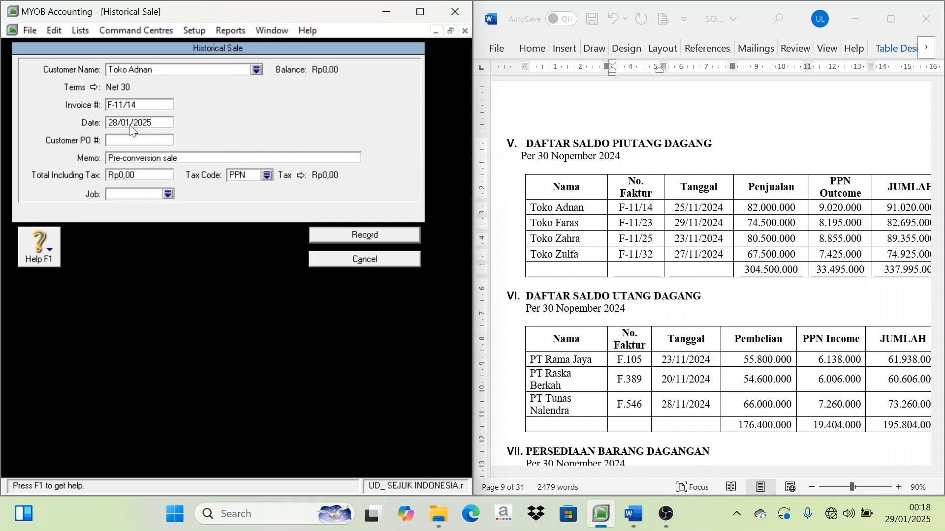
click(144, 123)
text(25/11/2024)
Copy Toko Adnan's total of 91.020.000 from the receivables table into the sale's tax-inclusive total.
click(908, 215)
double_click(908, 209)
key(ctrl+c)
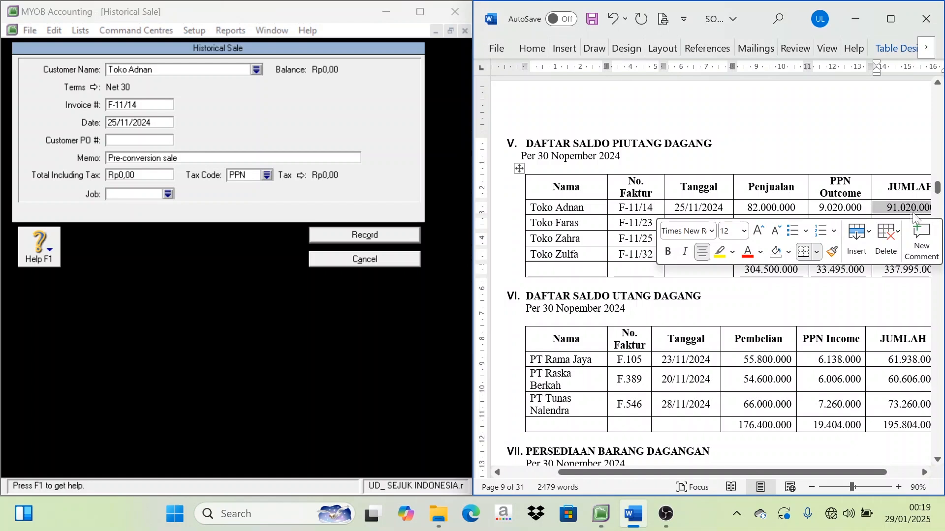
click(131, 181)
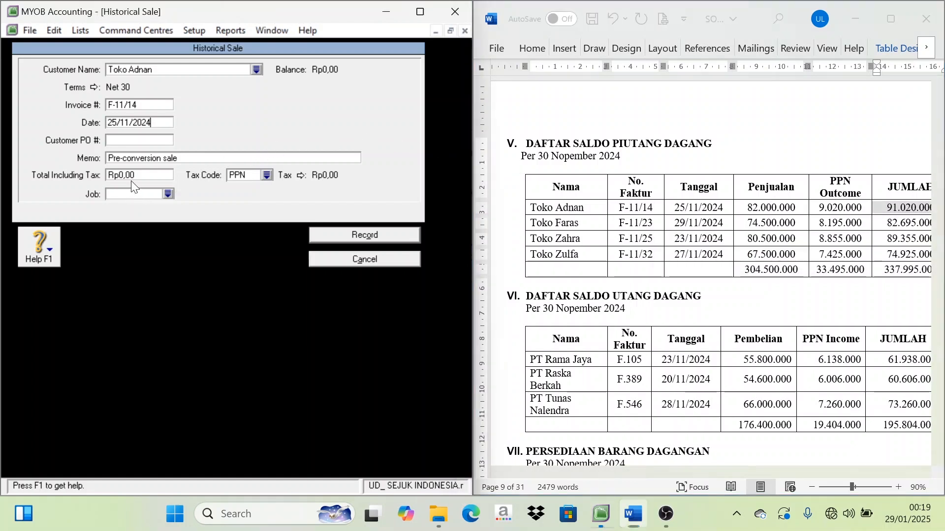
click(131, 178)
key(ctrl+v)
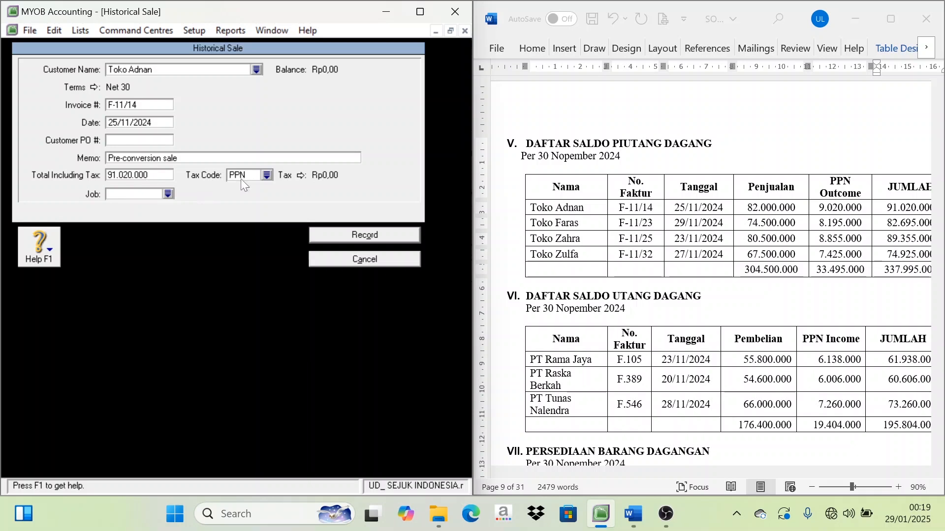
Set the tax code of Toko Adnan's historical sale to N-T and record the sale.
click(267, 176)
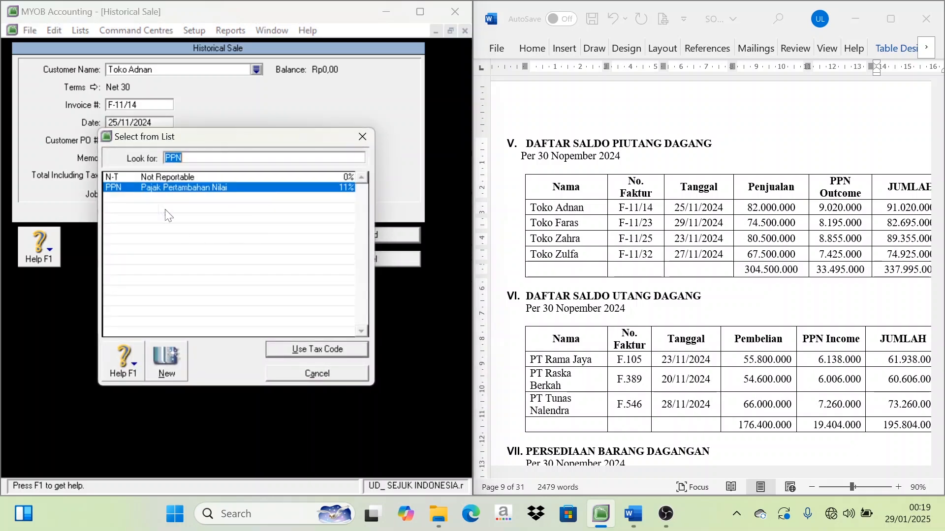
click(134, 179)
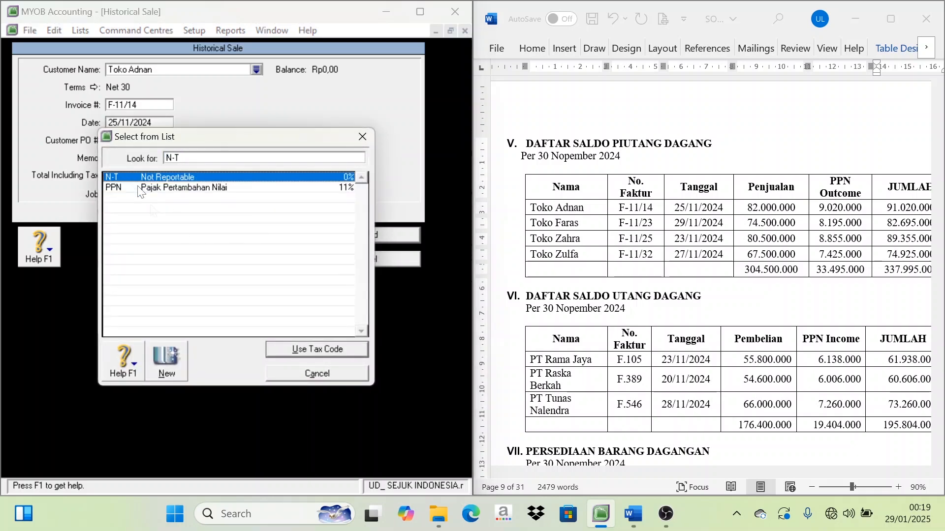
click(306, 347)
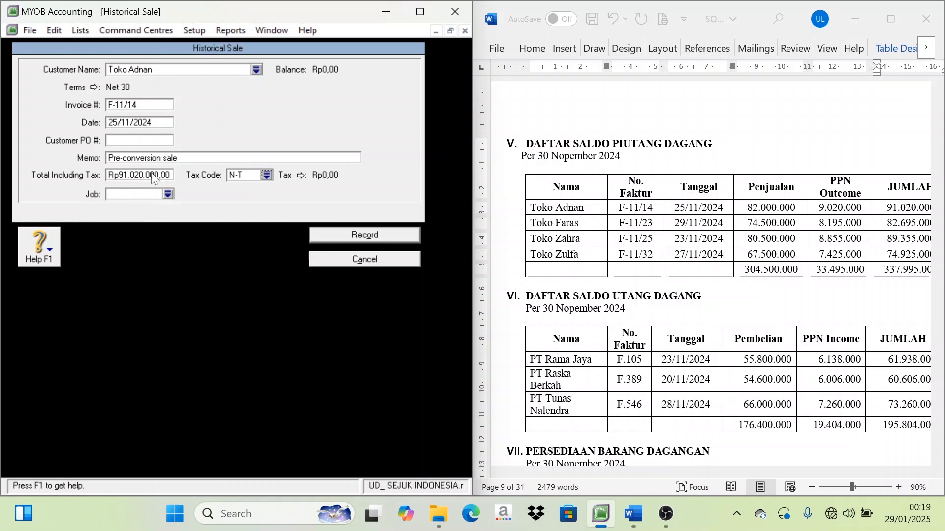
click(382, 239)
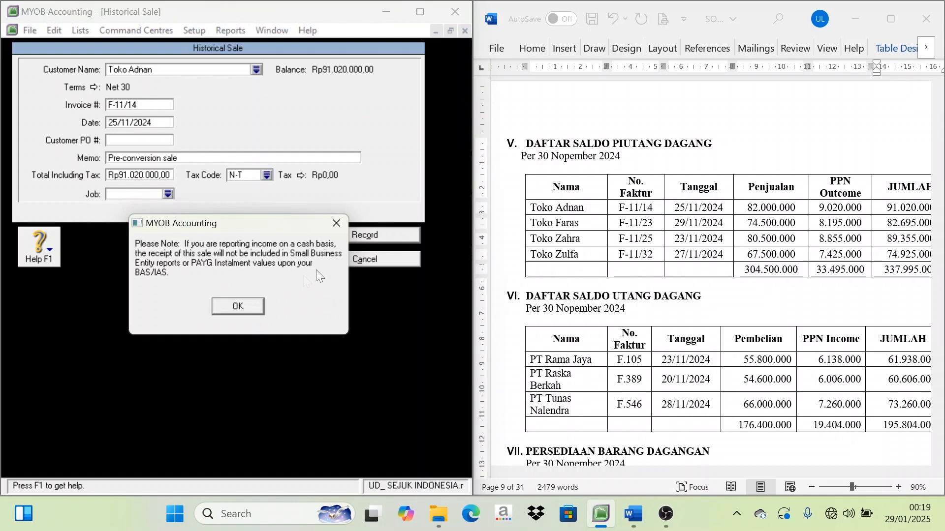
click(234, 310)
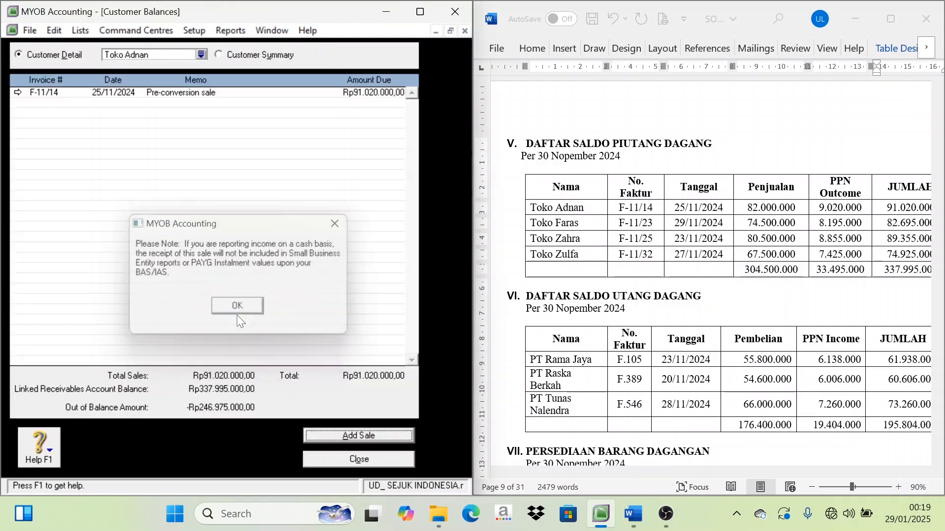
Switch the customer balances to Toko Faras and start a historical sale for that customer.
click(202, 55)
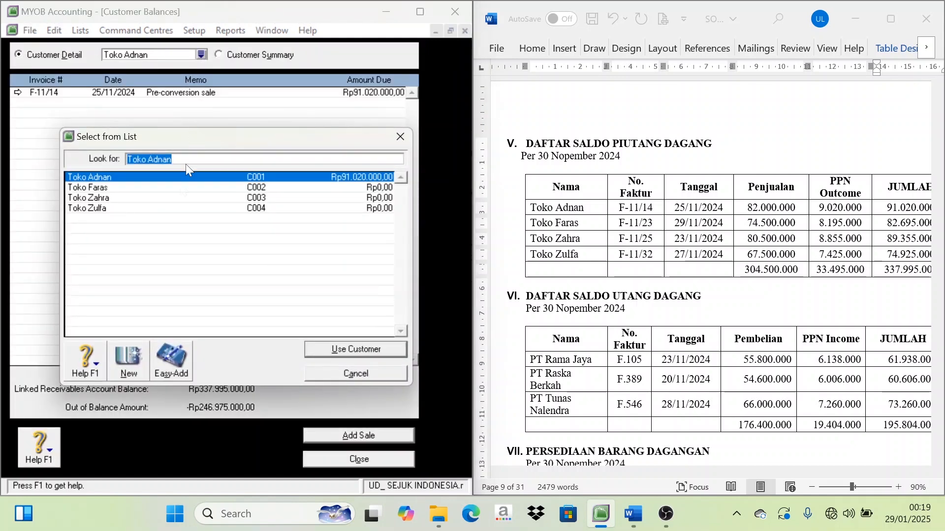
click(90, 188)
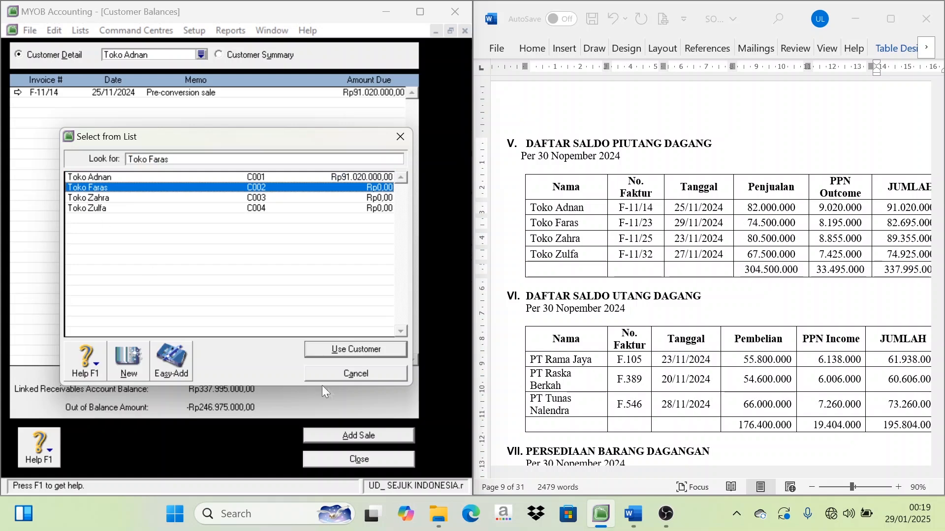
click(351, 348)
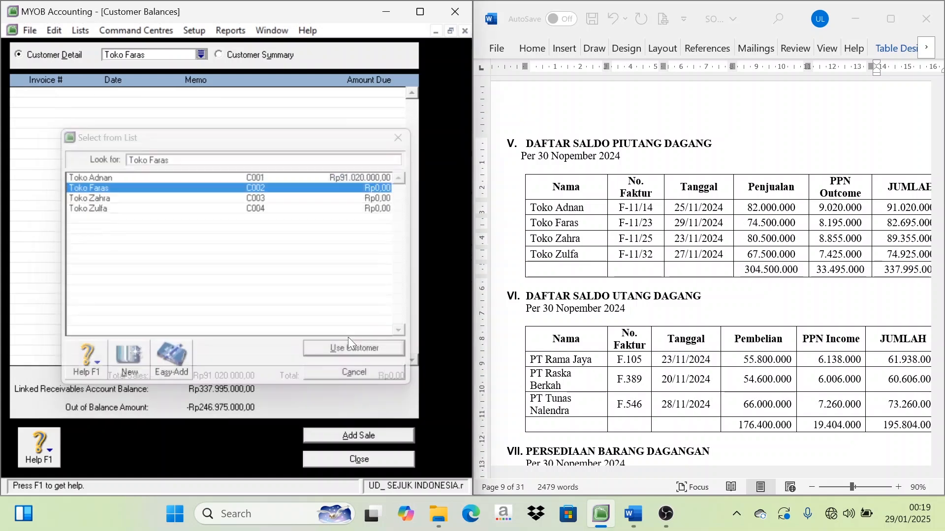
click(352, 435)
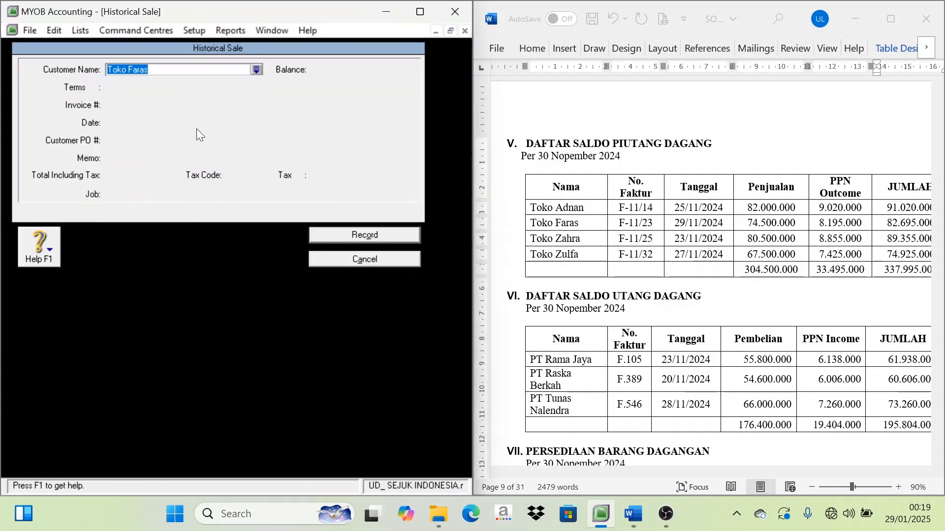
key(Tab)
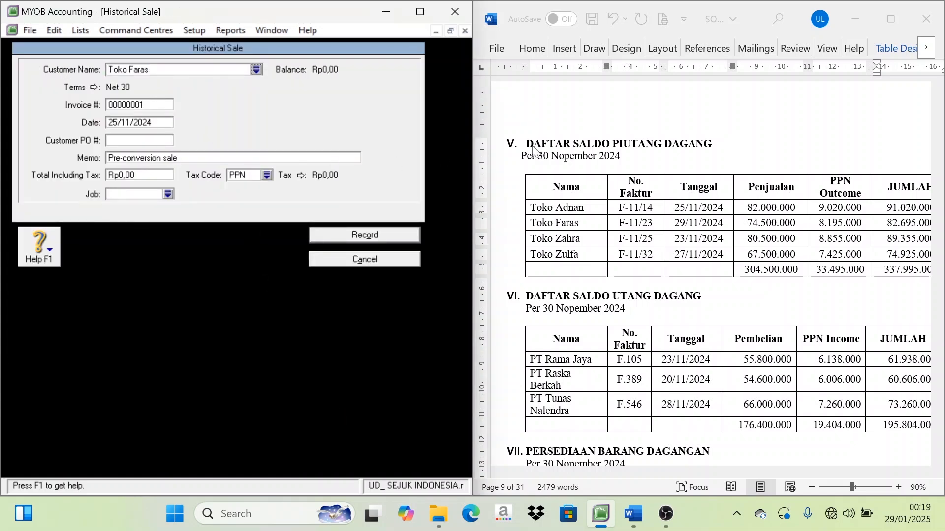
Copy invoice number F-11/23 and date 29/11/2024 from the receivables table into Toko Faras's historical sale.
triple_click(632, 226)
key(ctrl+c)
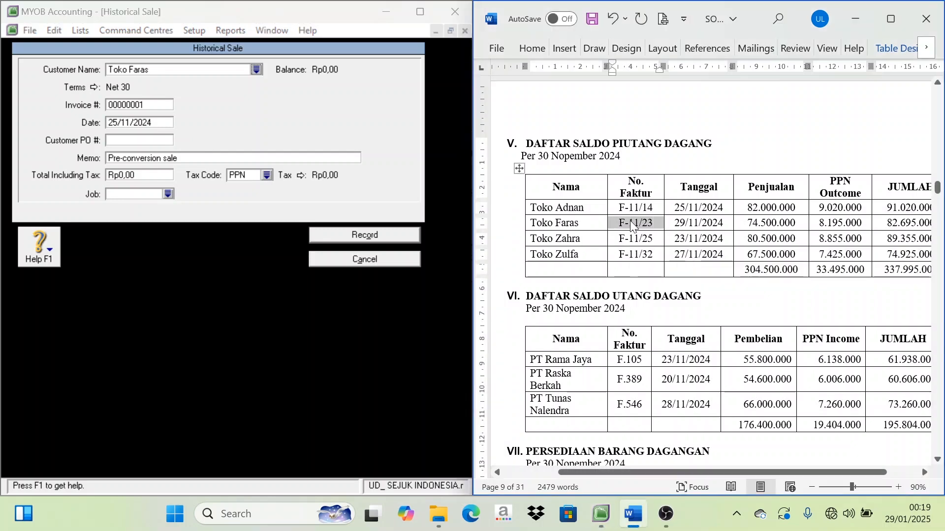
click(196, 113)
click(162, 106)
key(ctrl+v)
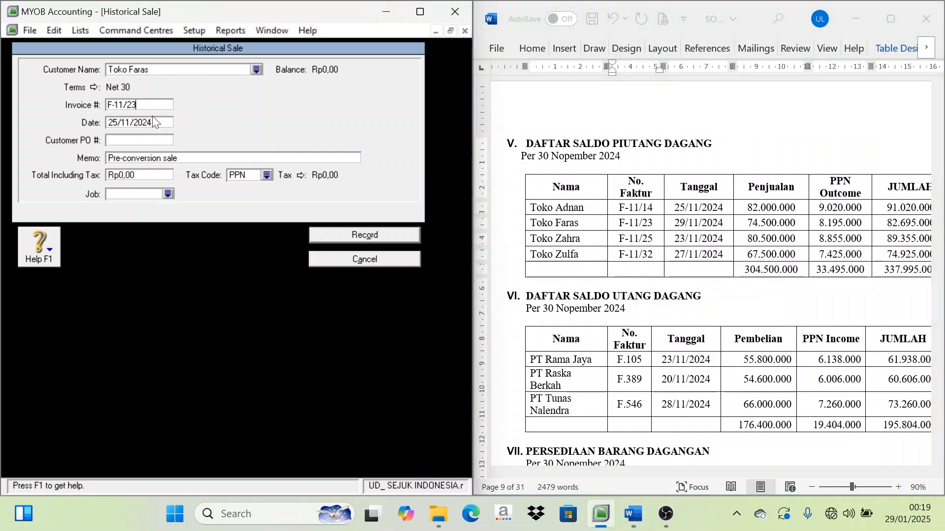
triple_click(693, 225)
key(ctrl+c)
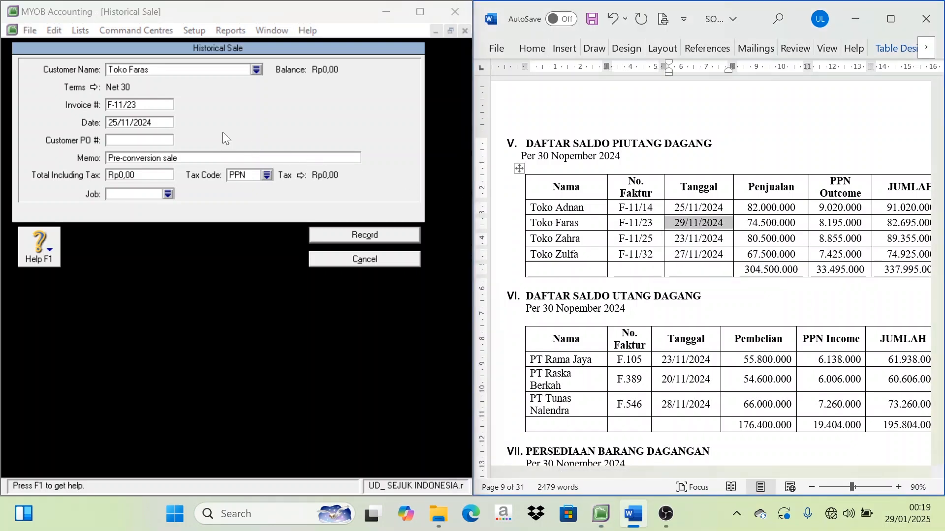
click(148, 132)
click(148, 124)
key(ctrl+v)
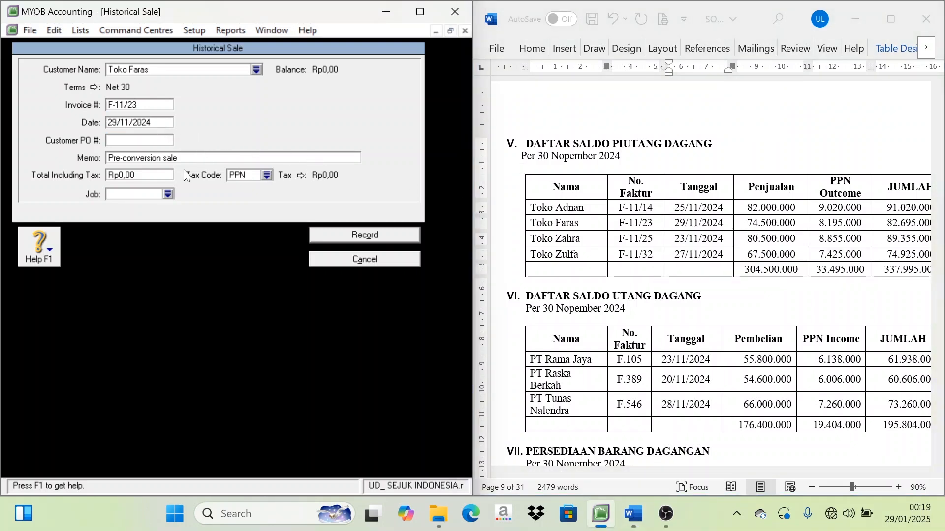
Copy Toko Faras's total of 82.695.000 from the receivables table into the sale's tax-inclusive total.
triple_click(897, 225)
key(ctrl+c)
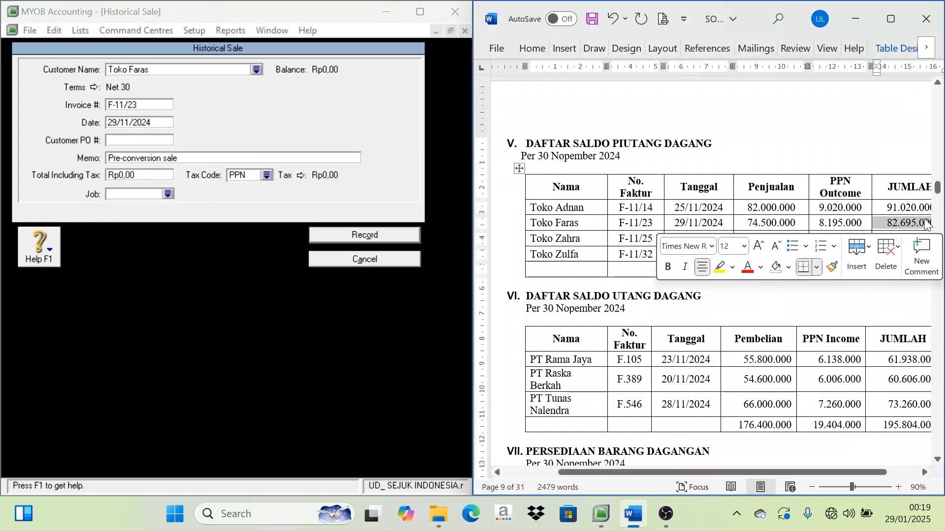
click(148, 175)
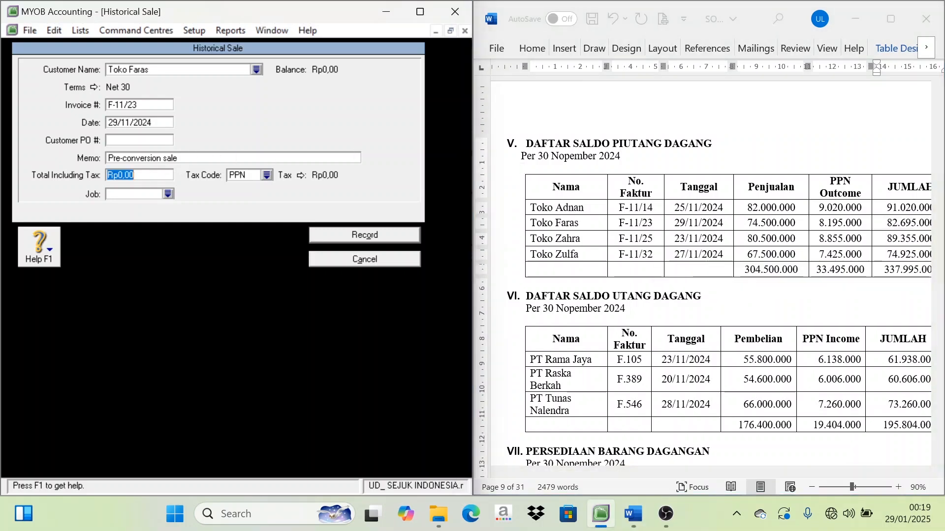
key(ctrl+v)
Set the tax code of Toko Faras's historical sale to N-T and record the sale.
click(266, 175)
click(117, 177)
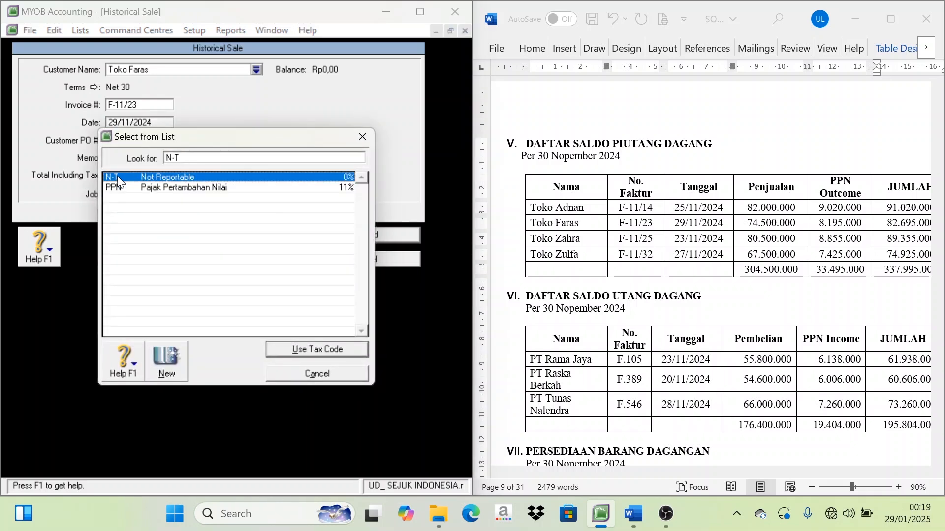
click(315, 354)
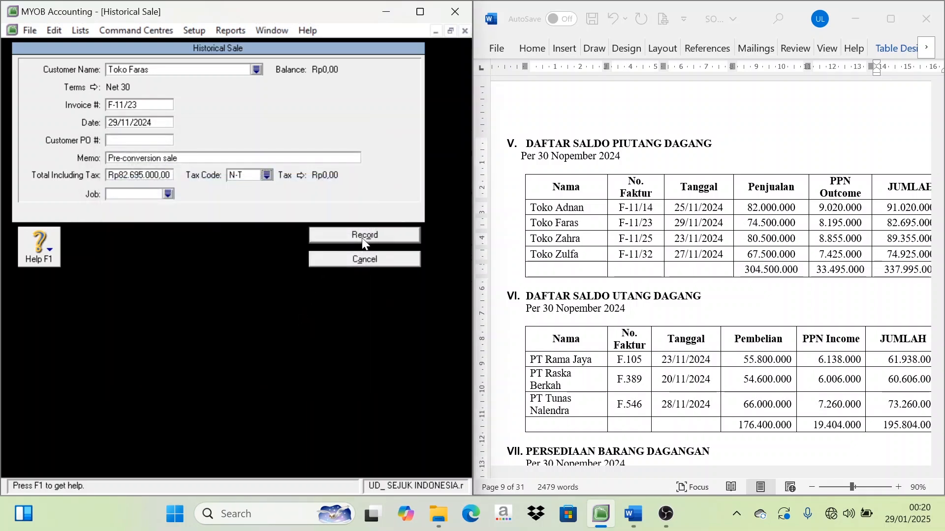
click(363, 242)
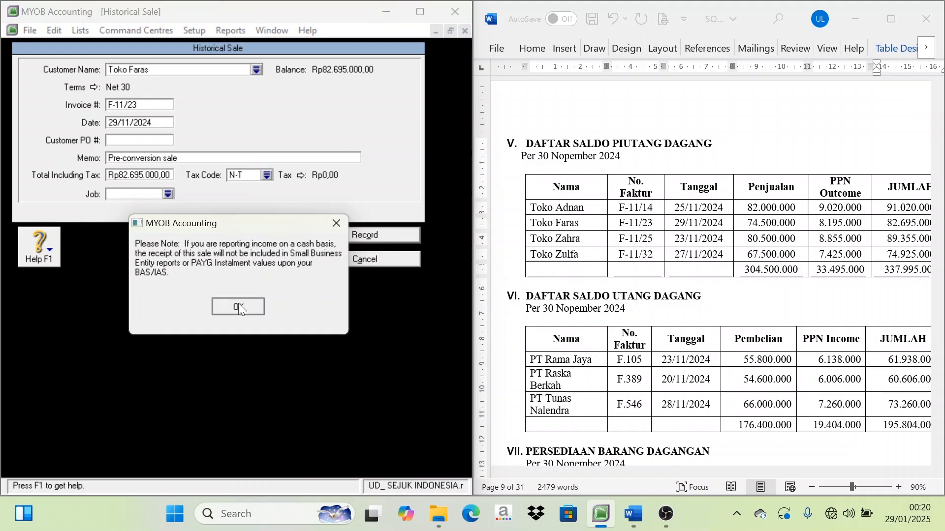
click(239, 303)
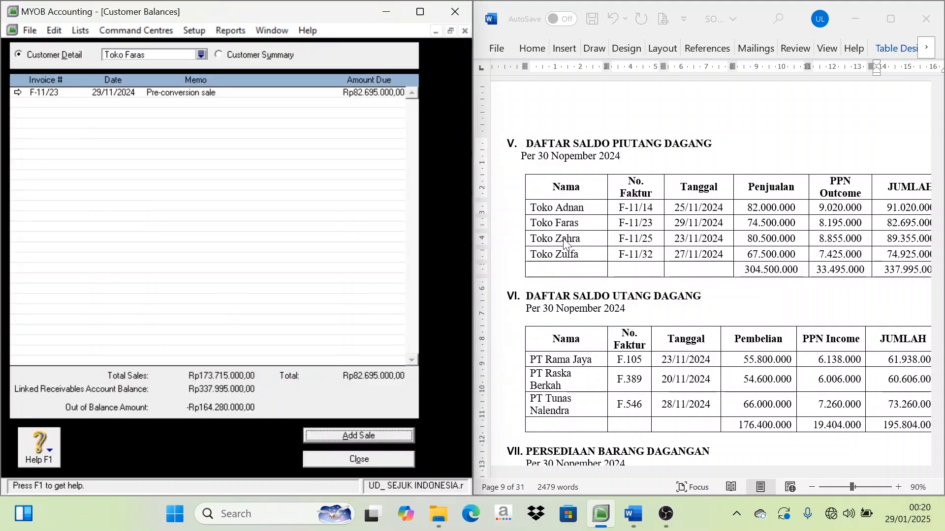
Switch the customer balances to Toko Zahra and start a historical sale for that customer.
click(202, 57)
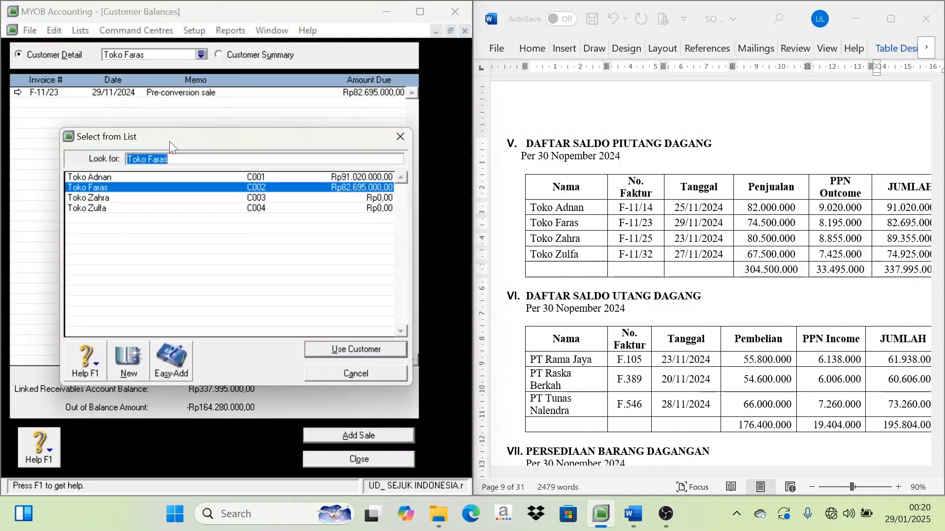
double_click(110, 199)
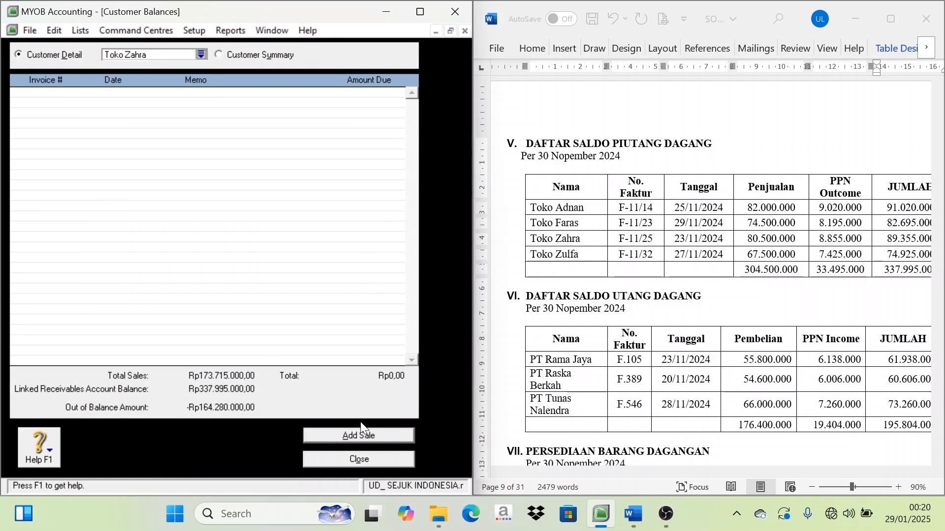
click(364, 436)
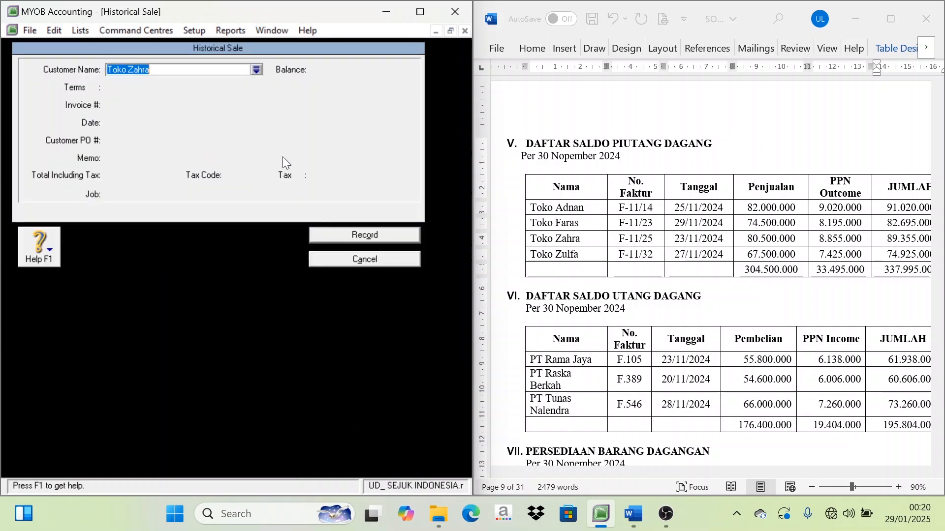
Copy invoice number F-11/25 and date 23/11/2024 from the receivables table into Toko Zahra's historical sale.
triple_click(636, 244)
key(ctrl+c)
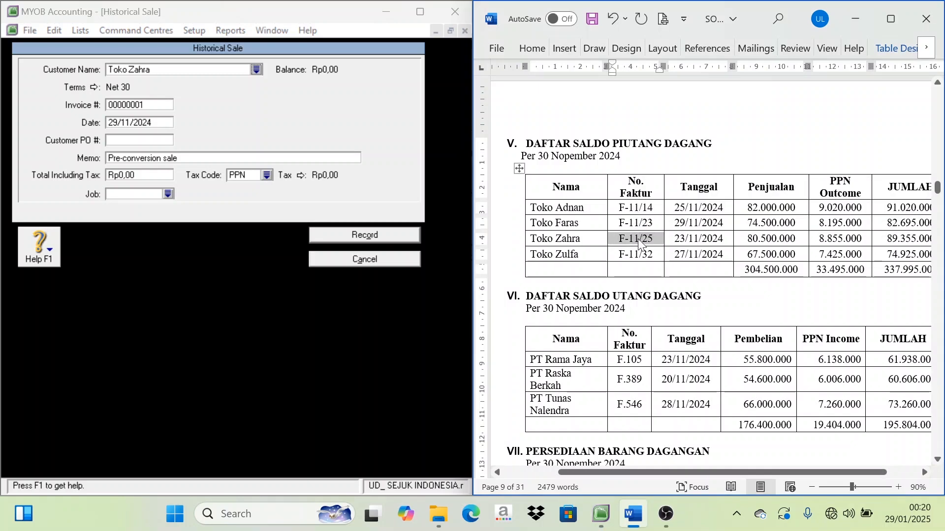
double_click(144, 104)
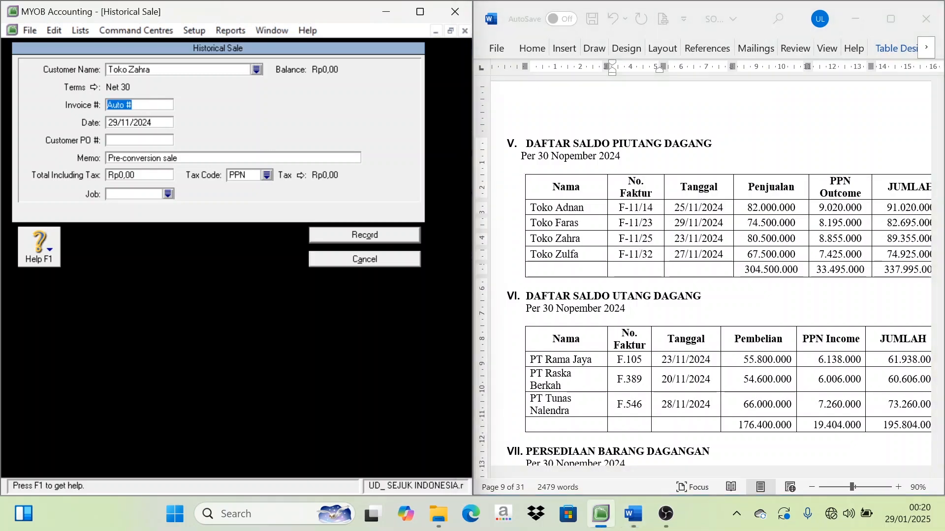
key(ctrl+v)
triple_click(701, 242)
key(ctrl+c)
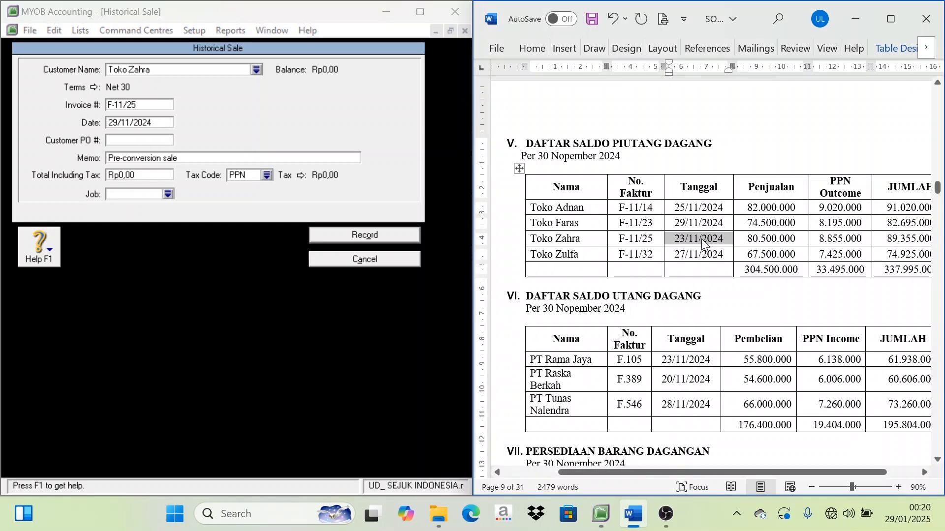
double_click(151, 122)
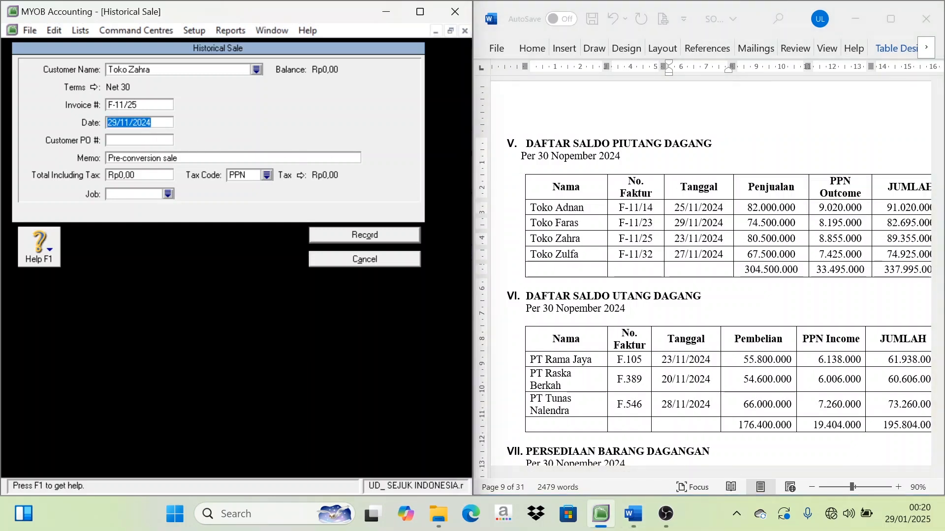
key(ctrl+v)
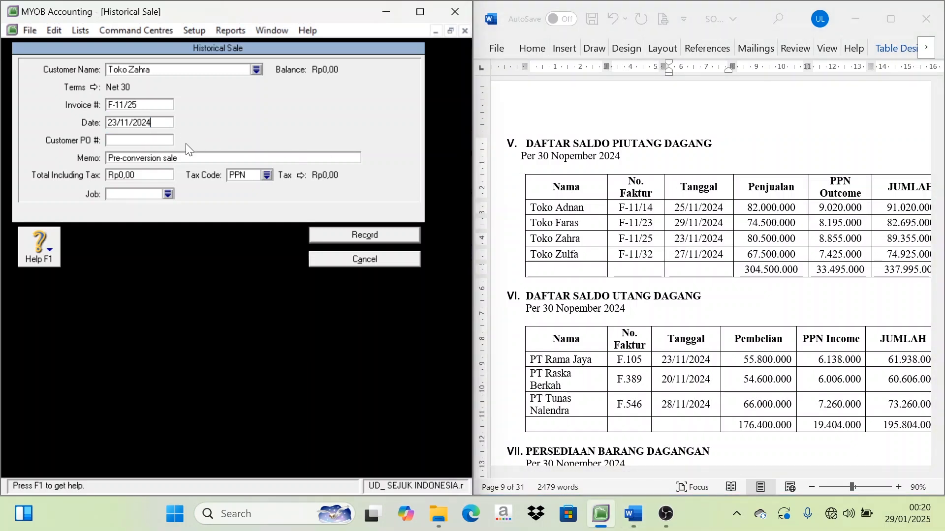
Copy Toko Zahra's total of 89.355.000 from the receivables table into the sale's tax-inclusive total.
click(905, 242)
double_click(904, 242)
key(ctrl+c)
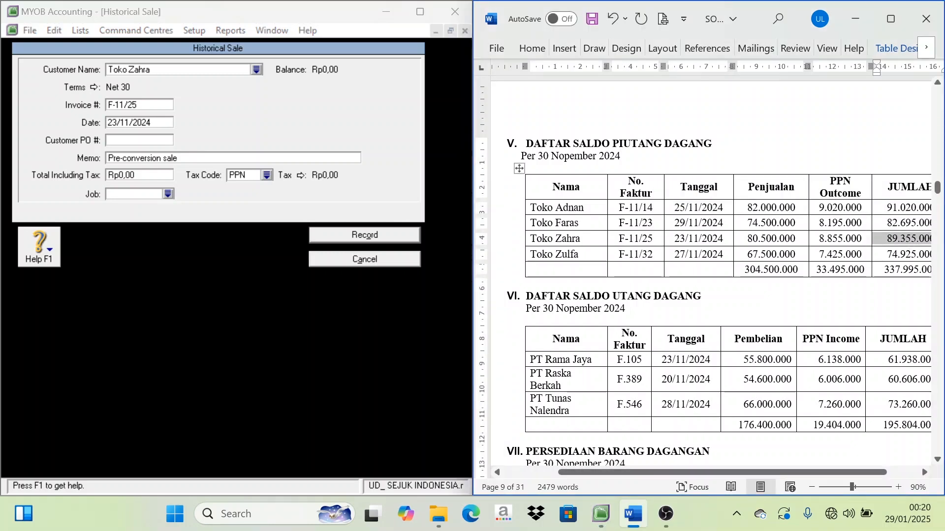
double_click(137, 175)
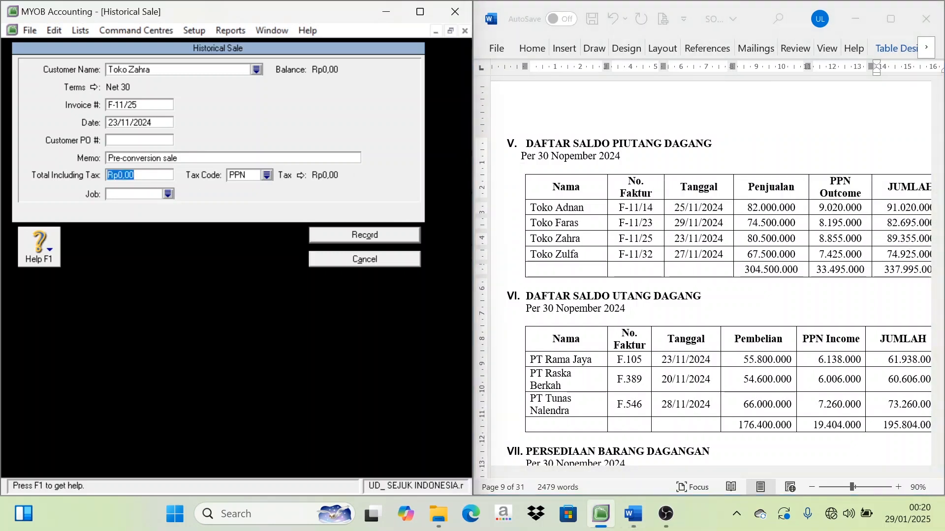
key(ctrl+v)
Set the tax code of Toko Zahra's historical sale to N-T and record the sale.
click(267, 176)
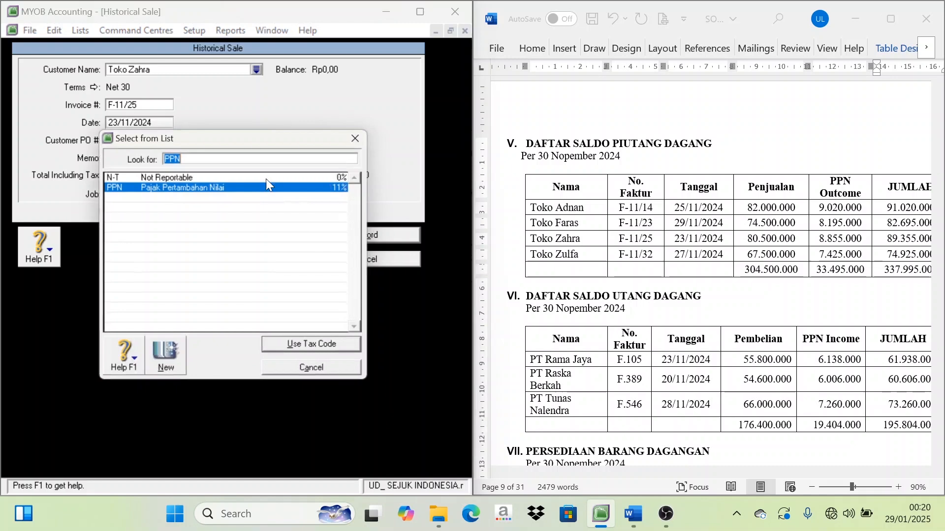
double_click(141, 173)
click(319, 240)
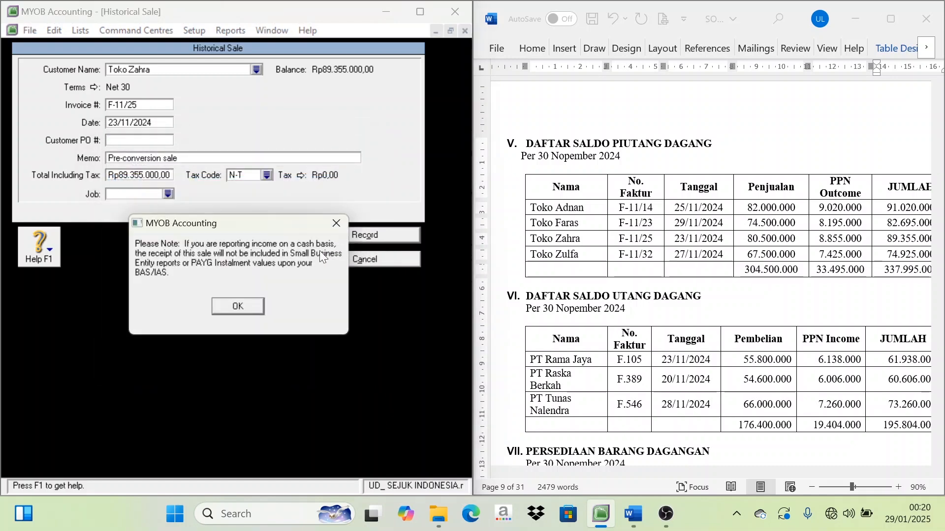
click(238, 307)
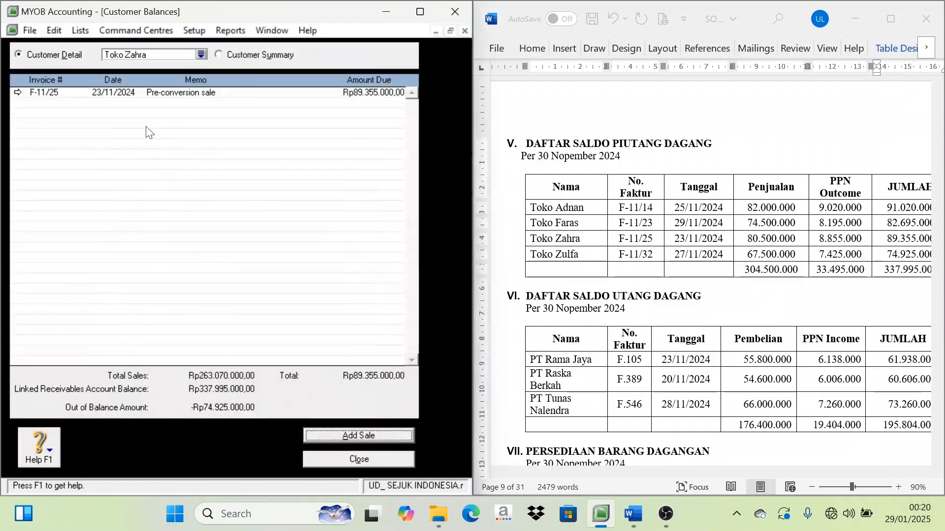
Switch the customer balances to Toko Zulfa and start a historical sale for that customer.
click(201, 54)
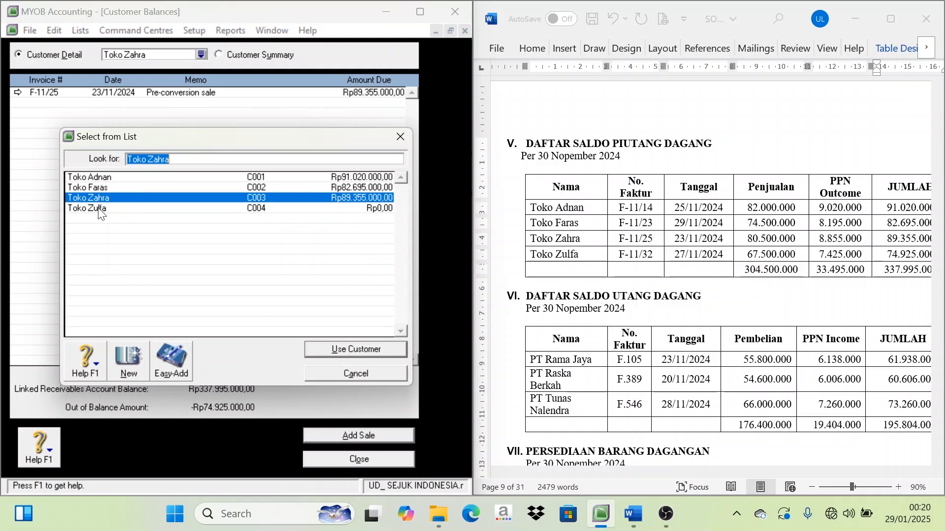
double_click(101, 209)
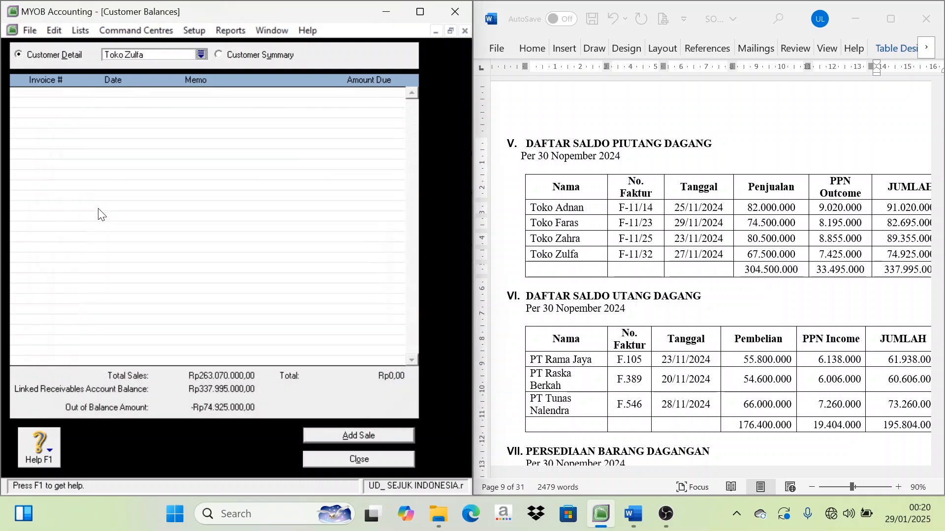
click(347, 435)
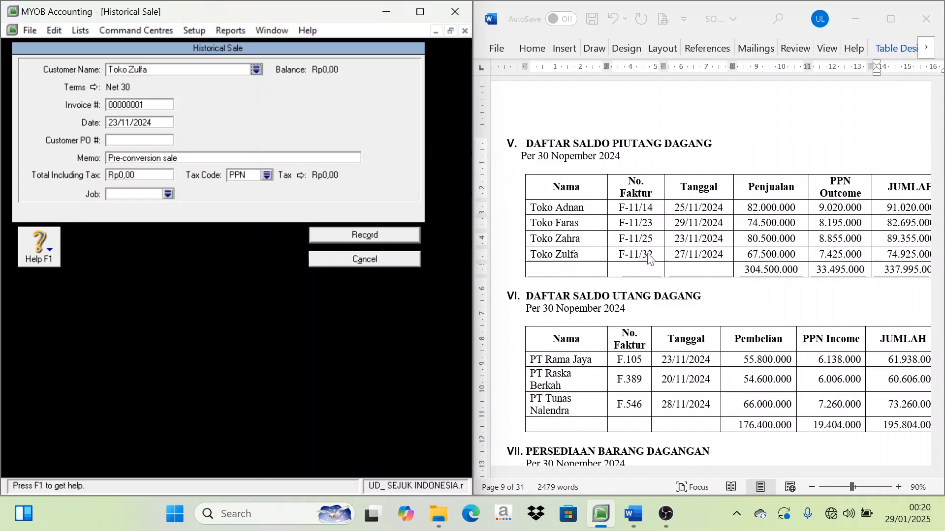
Copy invoice number F-11/32 and date 27/11/2024 from the receivables table into Toko Zulfa's historical sale.
click(649, 256)
triple_click(648, 257)
key(ctrl+c)
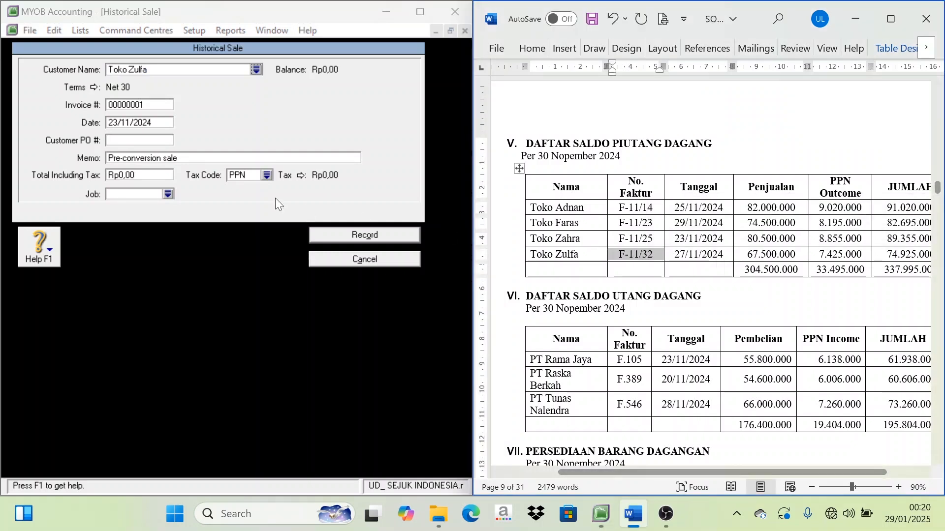
click(138, 105)
key(ctrl+v)
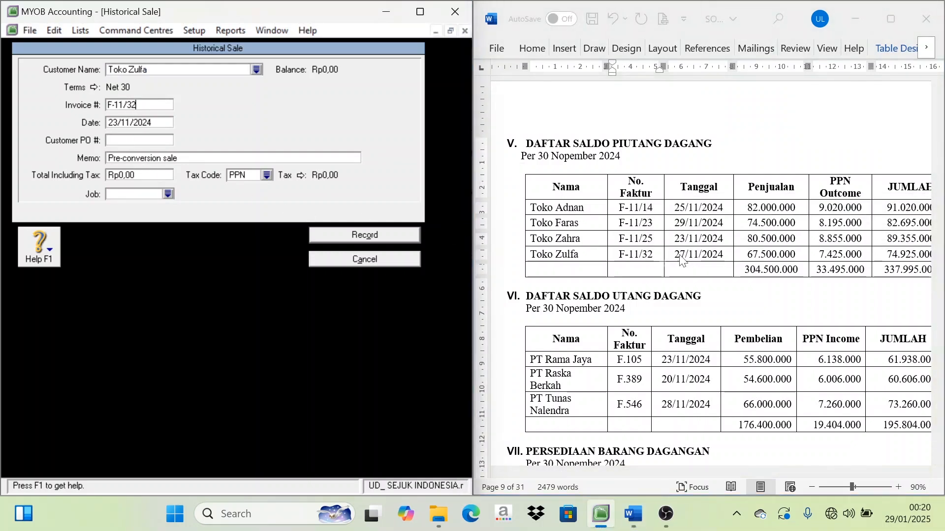
triple_click(708, 261)
key(ctrl+c)
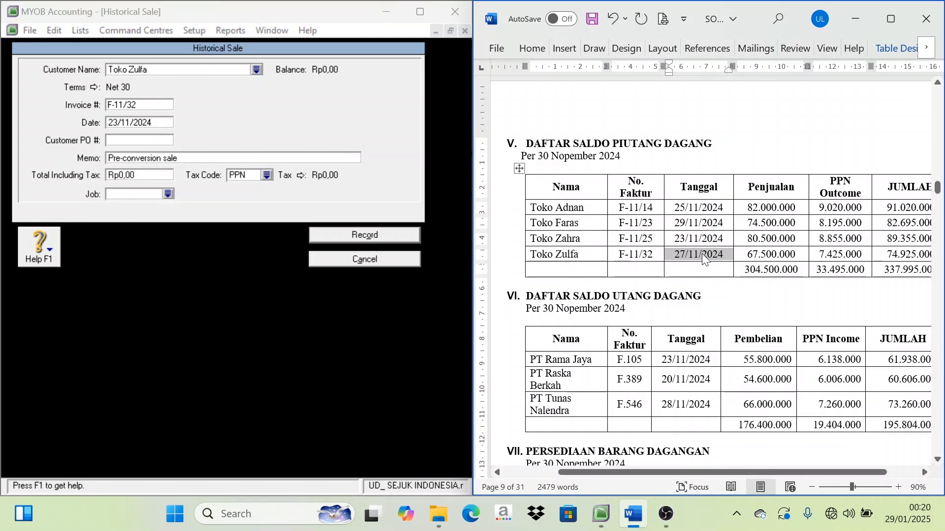
click(139, 122)
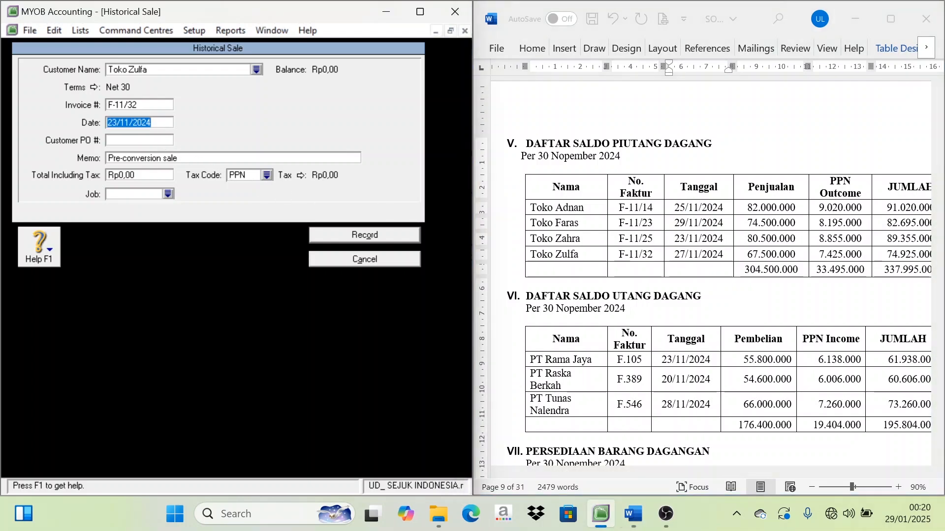
key(ctrl+v)
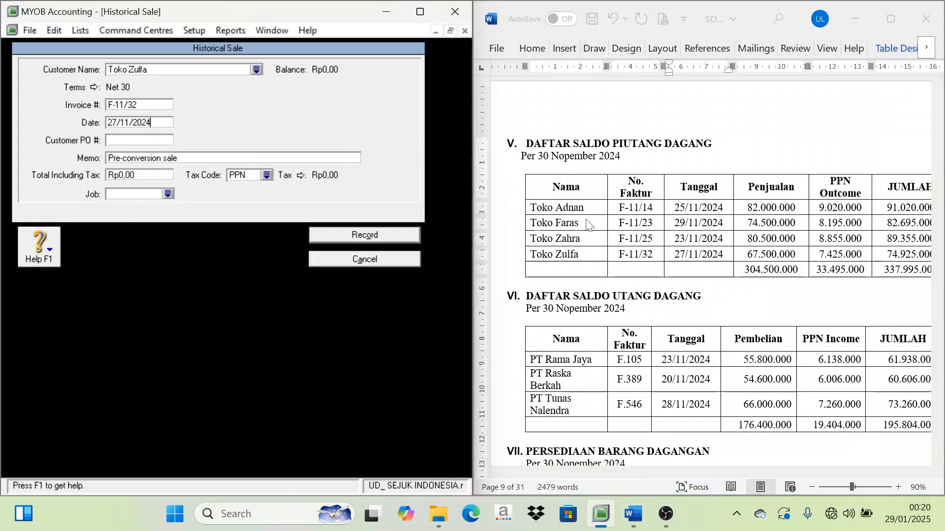
Copy Toko Zulfa's total of 74.925.000 from the receivables table into the sale's tax-inclusive total.
triple_click(901, 261)
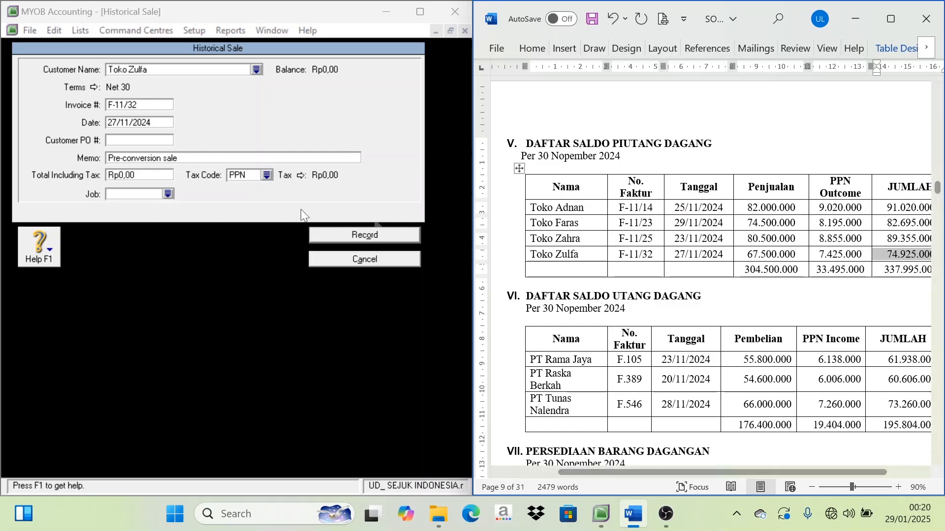
key(ctrl+c)
click(139, 175)
key(ctrl+v)
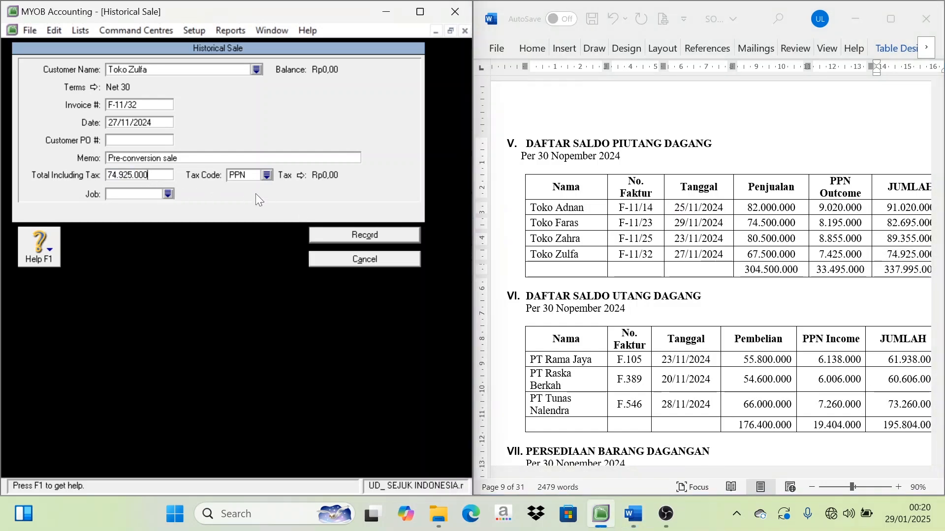
Set the tax code of Toko Zulfa's historical sale to N-T and record the sale.
click(268, 175)
click(152, 178)
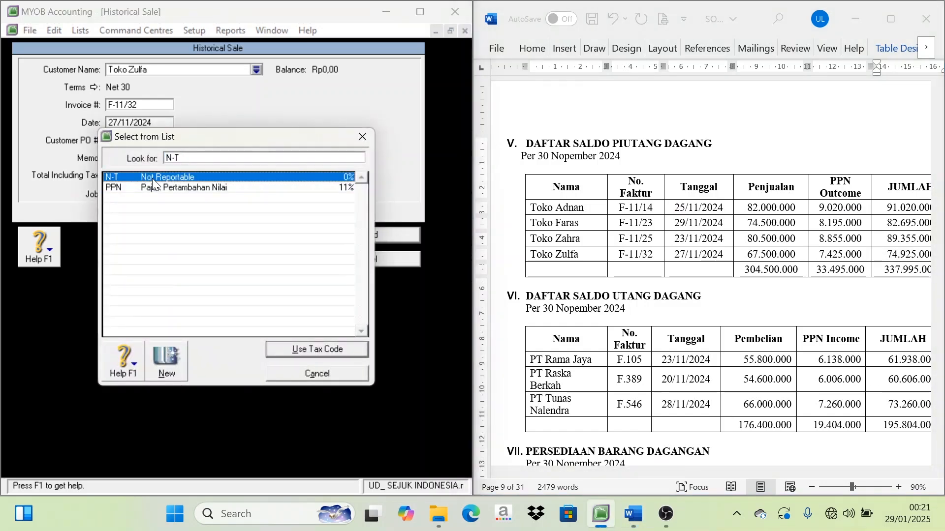
click(318, 350)
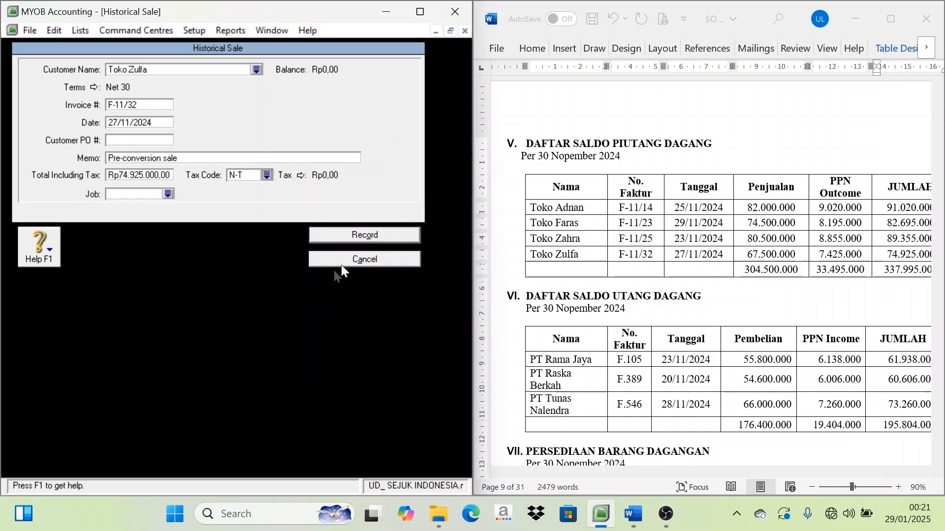
click(368, 234)
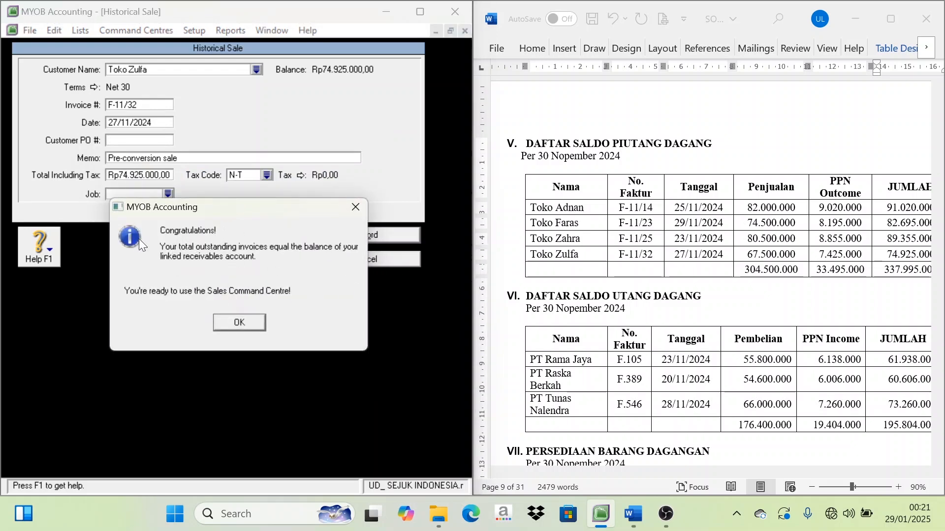
click(243, 323)
click(235, 306)
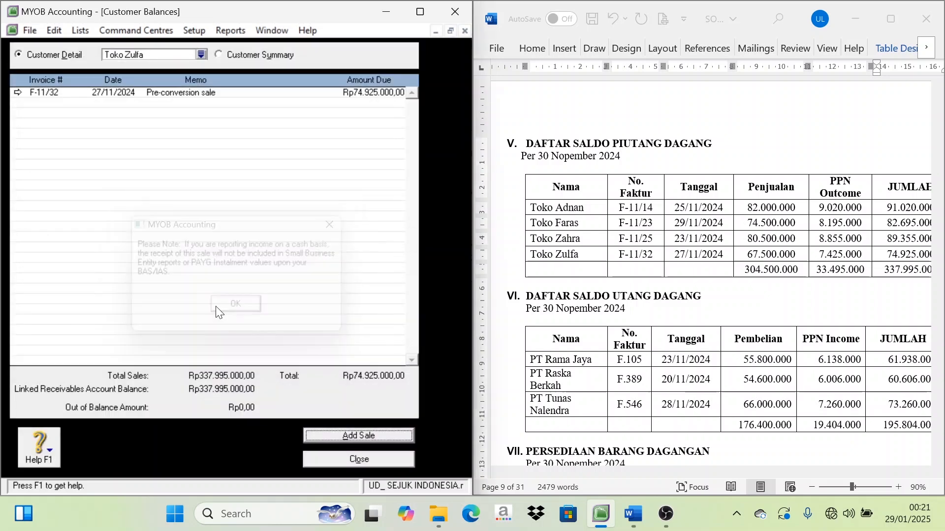
Close the customer balances and open the supplier balances setup.
click(383, 461)
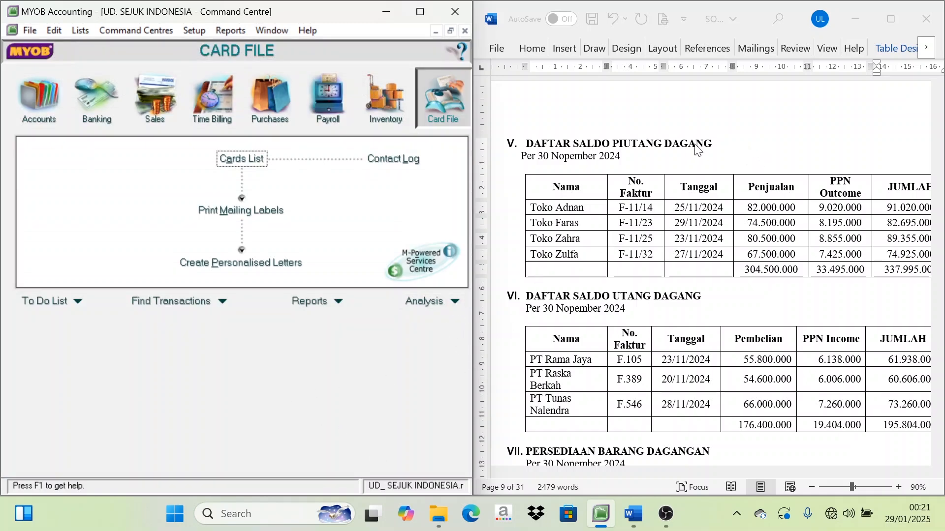
scroll(645, 283, down, 2)
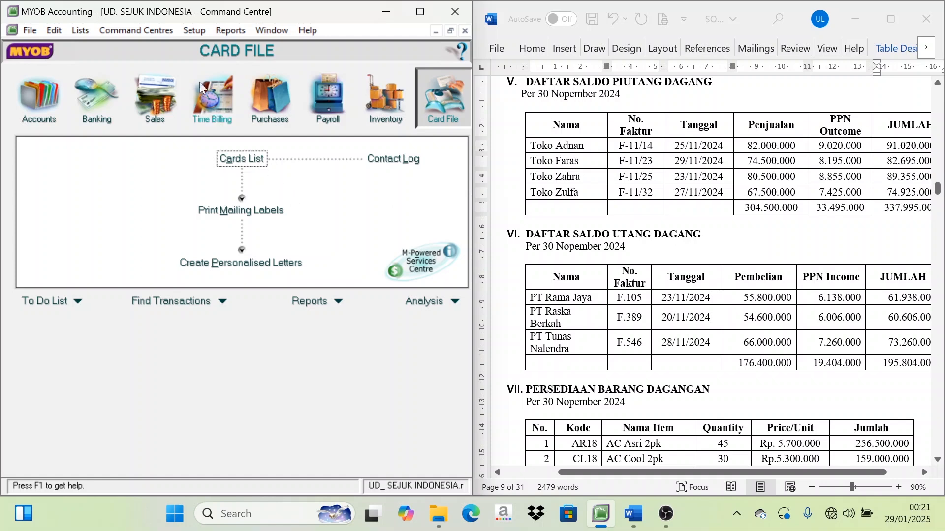
click(194, 33)
mouse_move(214, 64)
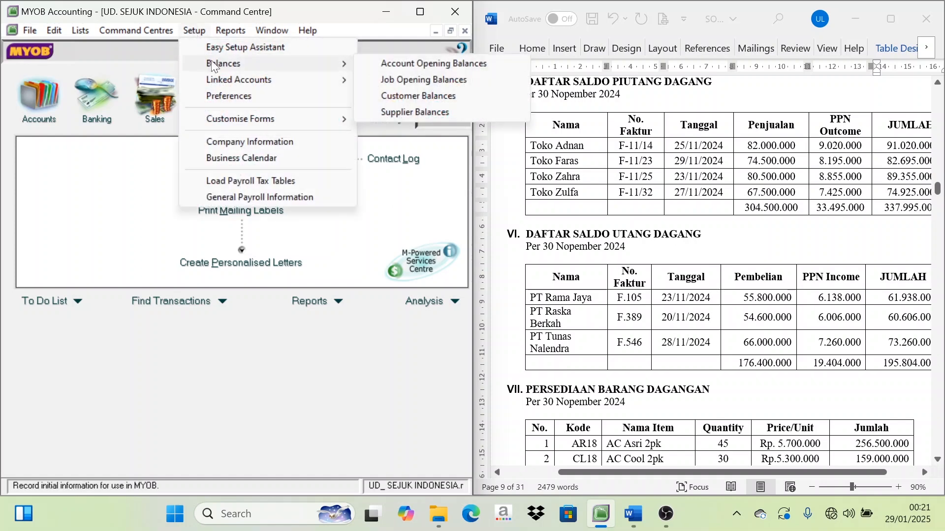
click(401, 113)
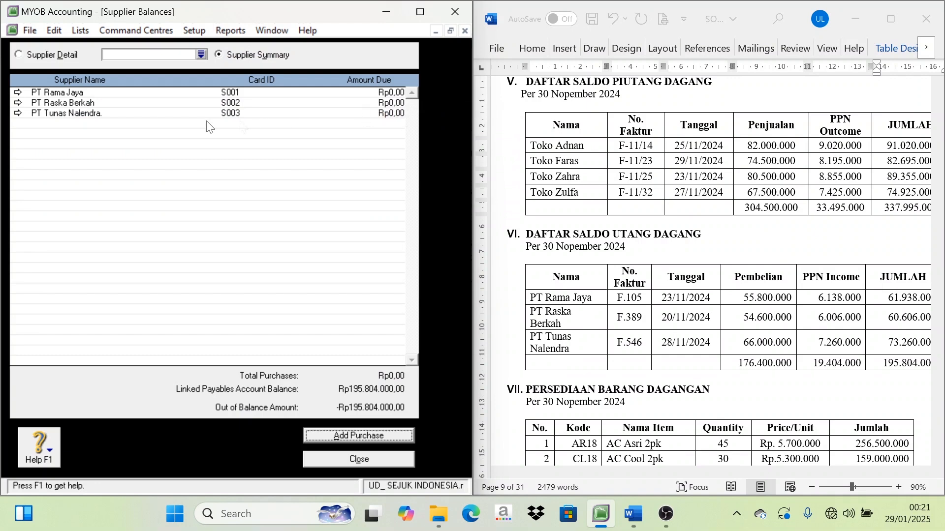
Show the supplier balance details for PT Rama Jaya and start a historical purchase for that supplier.
scroll(500, 300, down, 1)
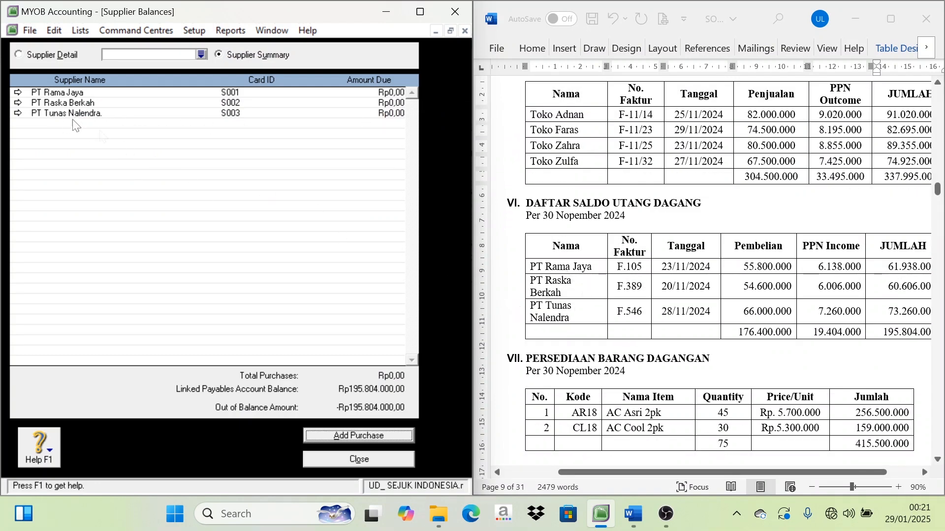
double_click(73, 105)
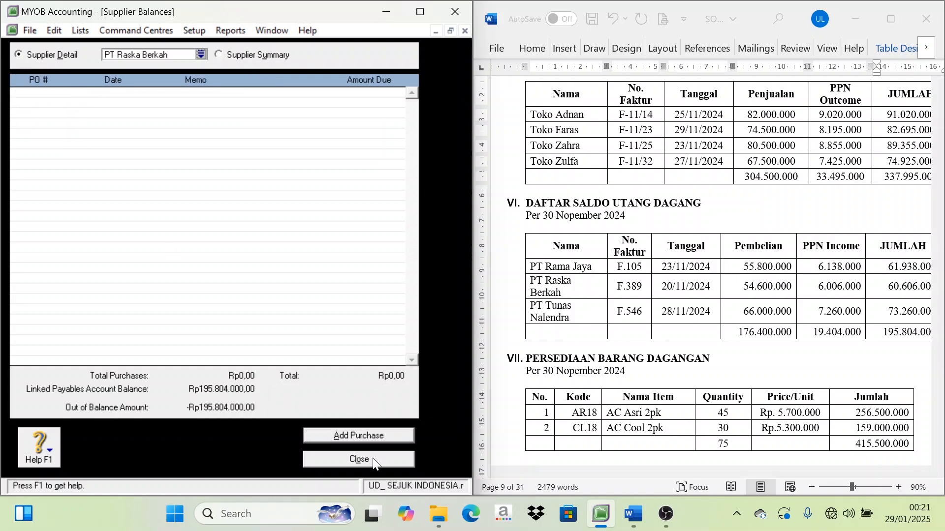
click(202, 54)
double_click(106, 177)
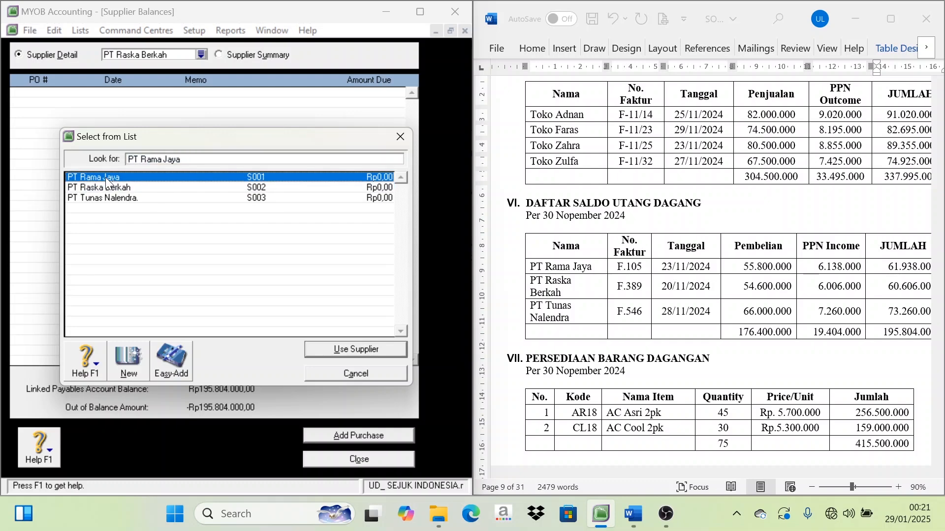
click(372, 436)
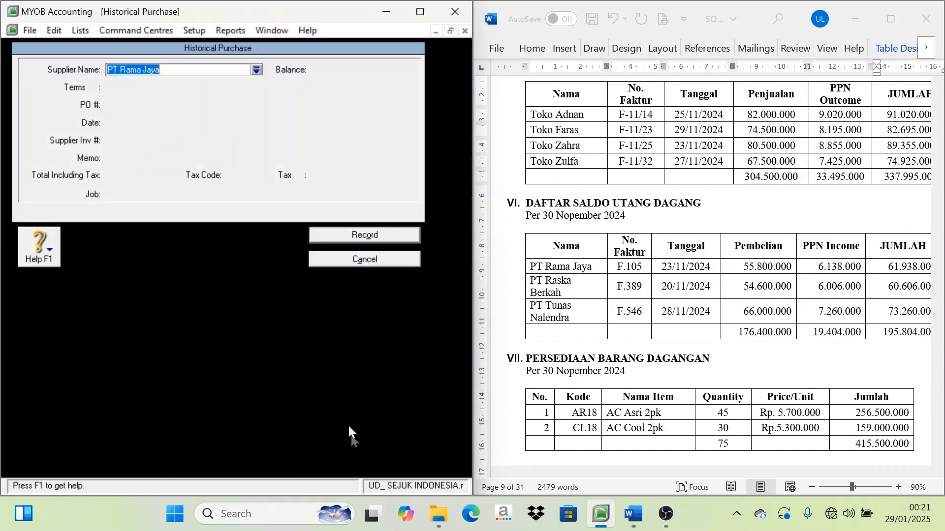
Copy PT Rama Jaya's invoice number and date 23/11/2024 from the payables table into the historical purchase's PO number and date.
key(Tab)
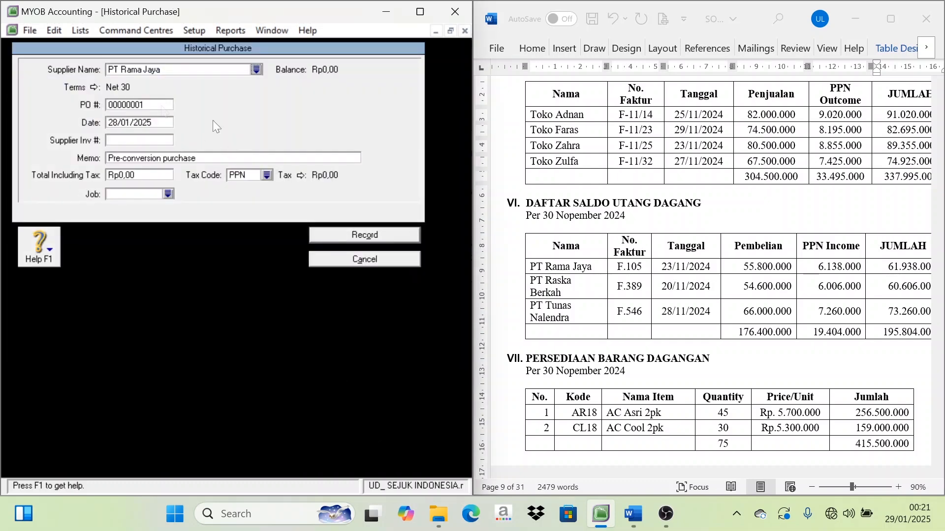
double_click(633, 268)
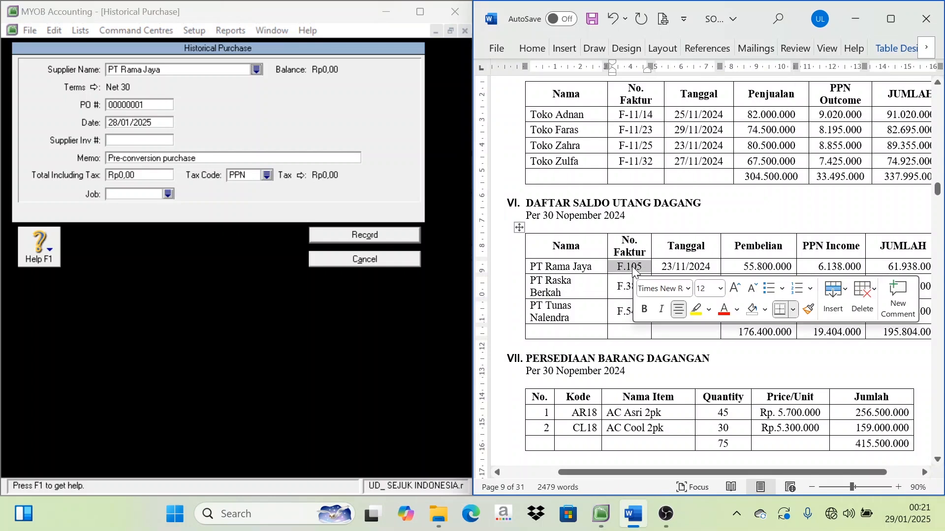
double_click(147, 113)
key(ctrl+v)
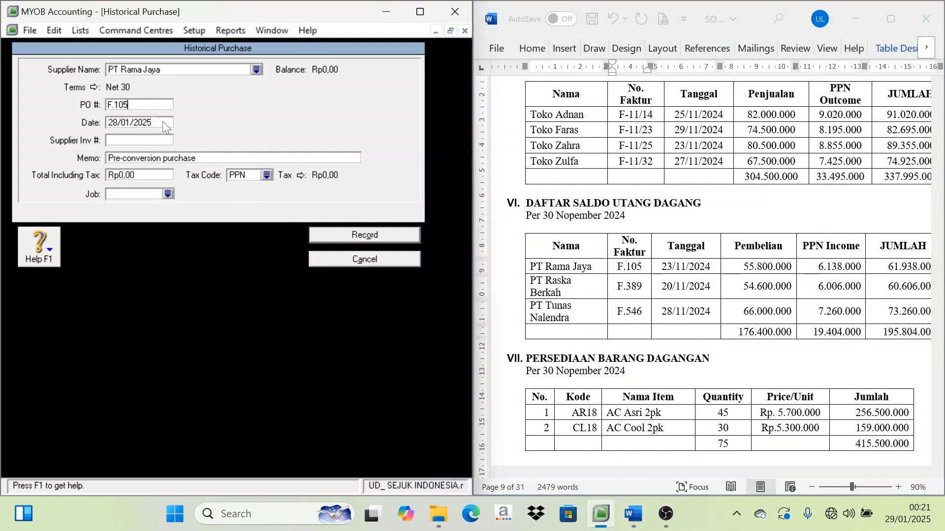
double_click(695, 270)
key(ctrl+c)
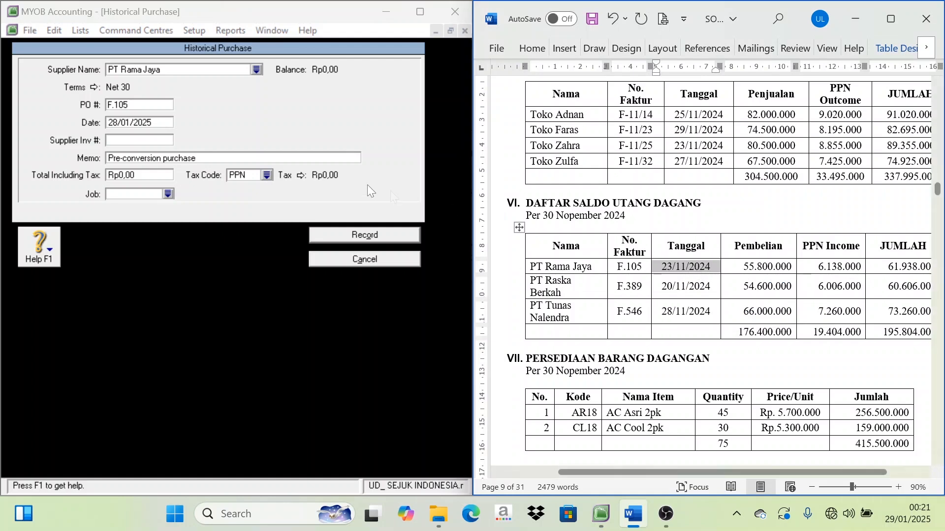
double_click(152, 123)
key(ctrl+v)
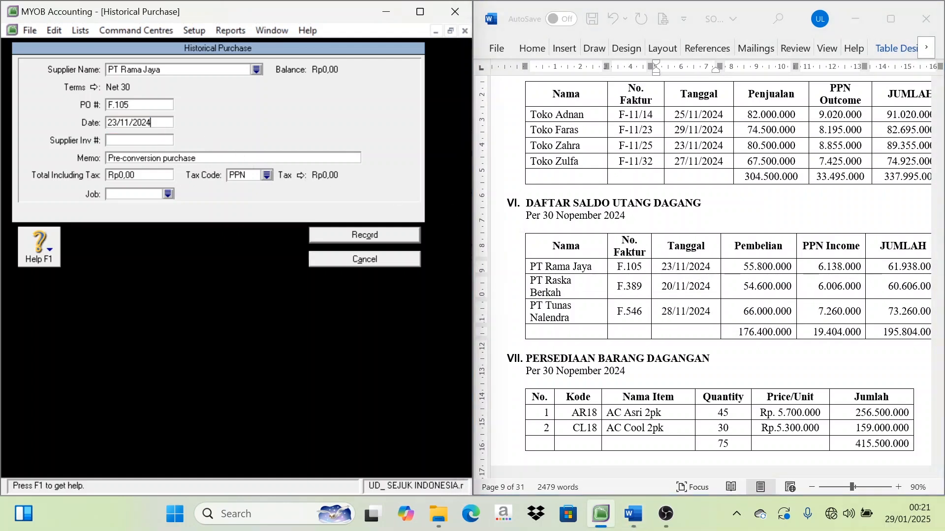
Copy PT Rama Jaya's total of 61.938.000 from the payables table into the purchase's tax-inclusive total.
double_click(915, 267)
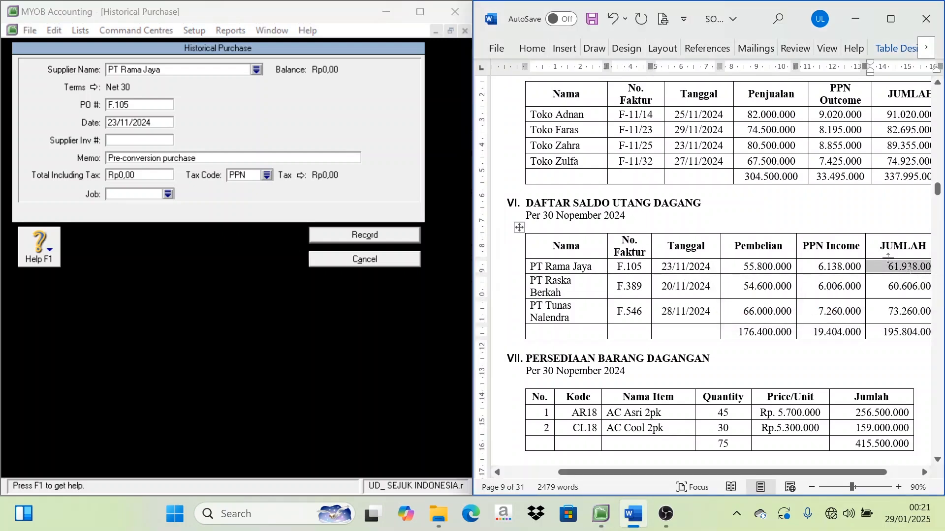
key(ctrl+c)
click(139, 175)
key(ctrl+v)
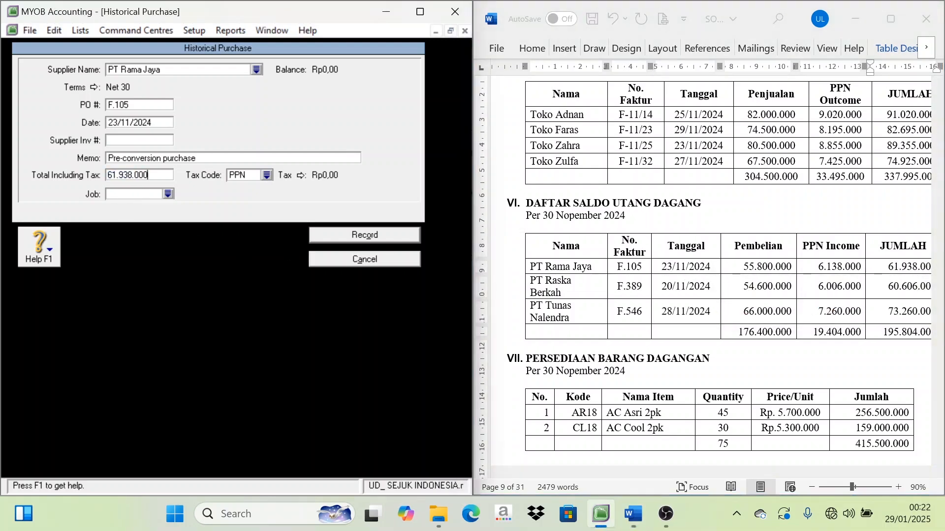
Set the tax code of PT Rama Jaya's historical purchase to N-T and record the purchase.
click(267, 175)
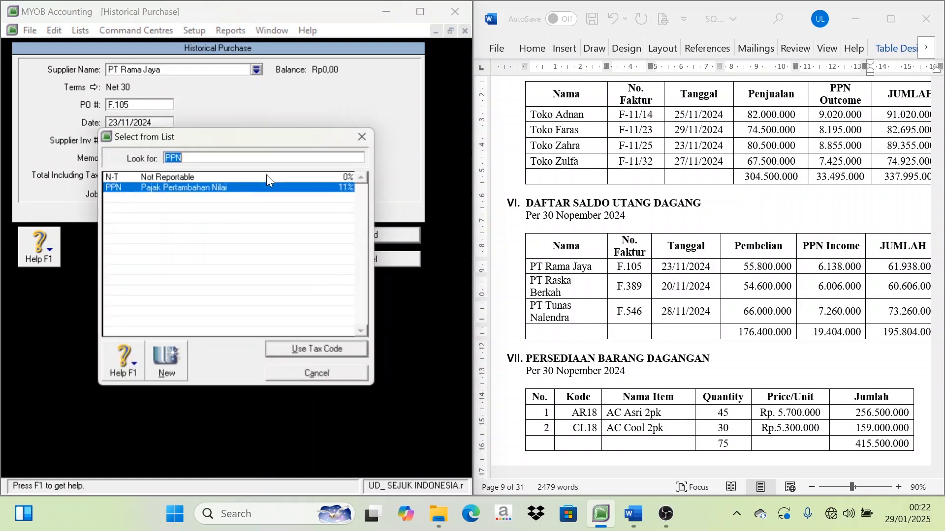
click(163, 178)
click(296, 350)
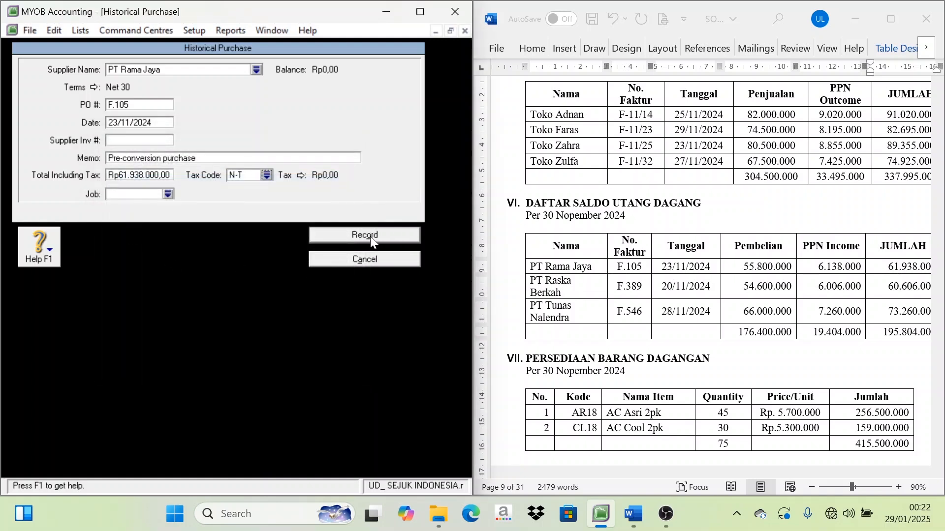
click(370, 236)
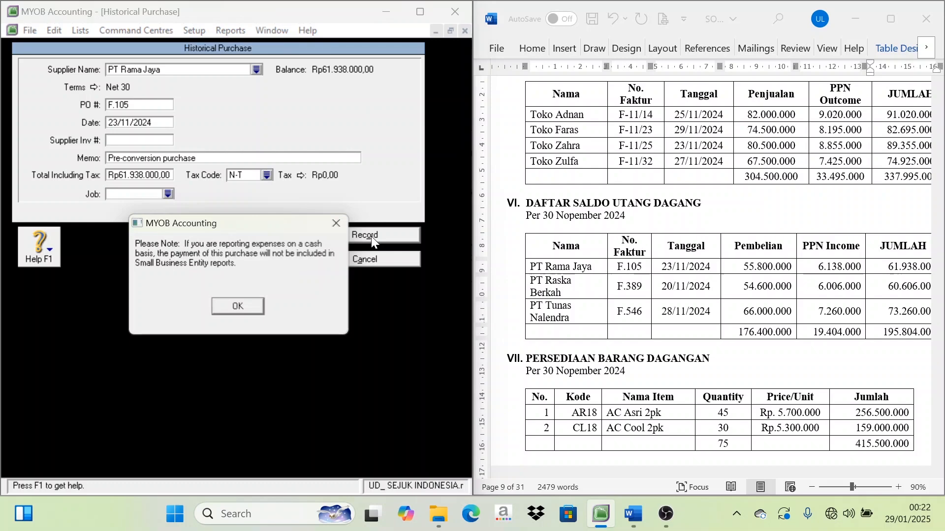
click(245, 303)
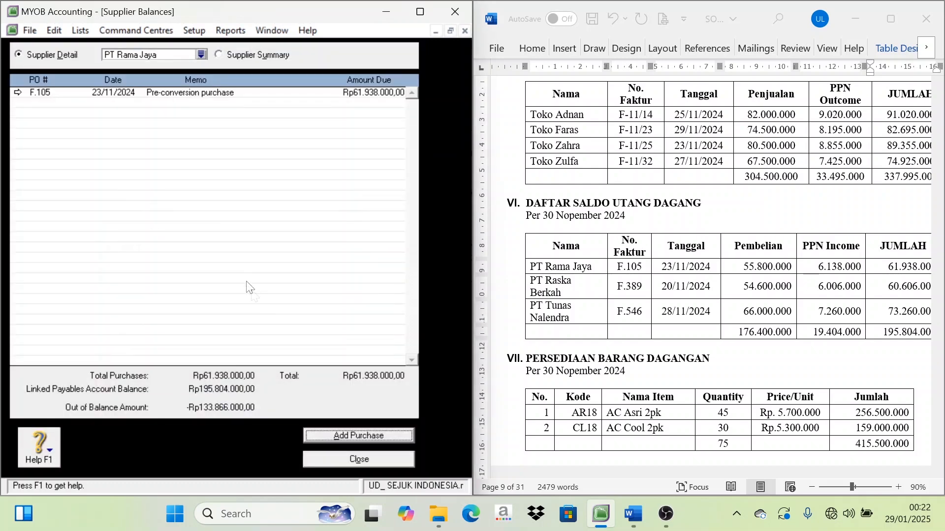
Switch the supplier balance details to PT Raska Berkah and start a historical purchase for that supplier.
click(201, 55)
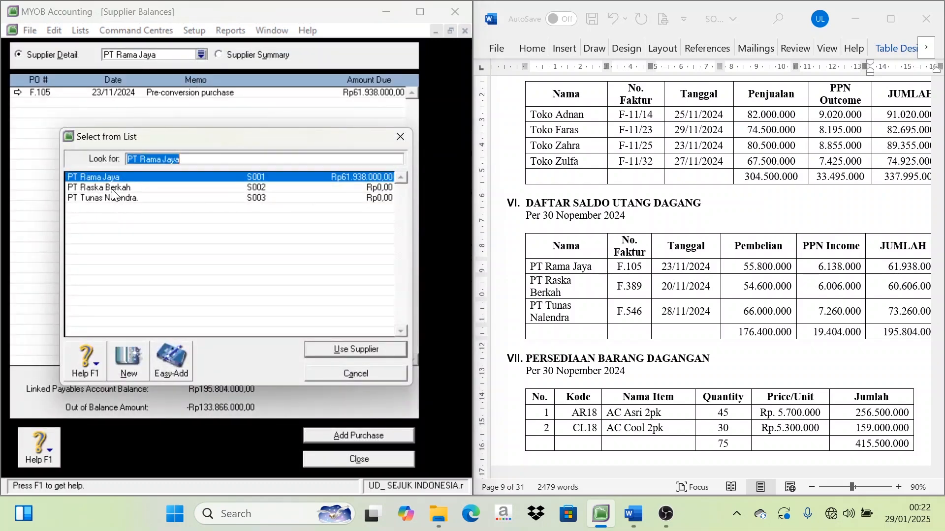
double_click(112, 191)
click(356, 437)
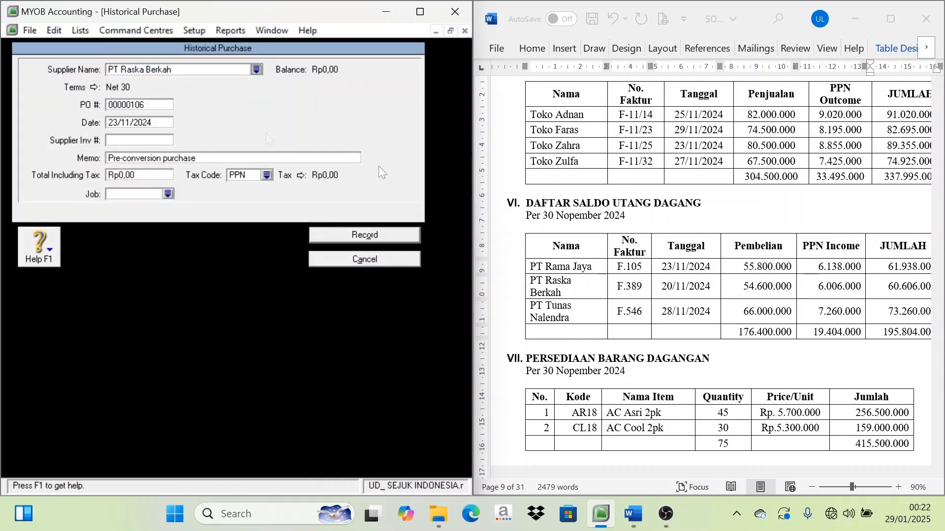
Copy PT Raska Berkah's invoice number and date 20/11/2024 from the payables table into the historical purchase's PO number and date.
triple_click(634, 290)
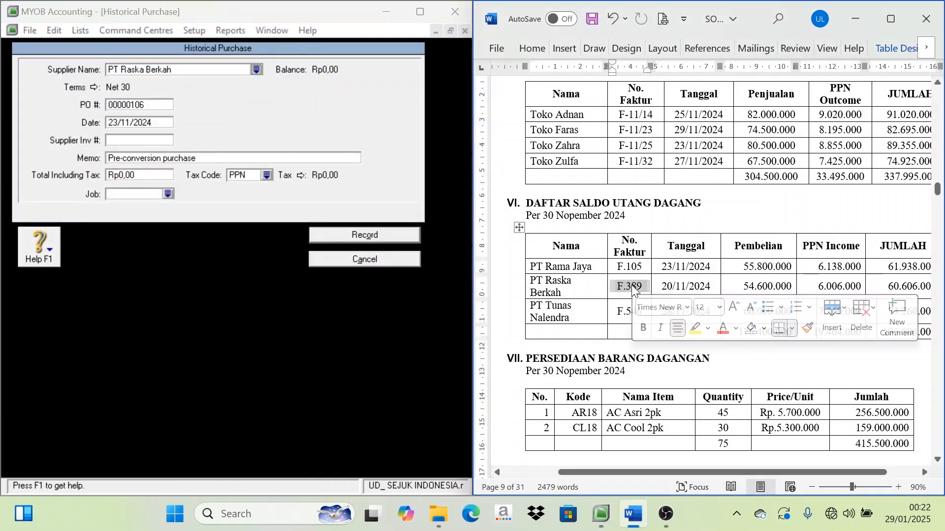
key(ctrl+c)
click(170, 107)
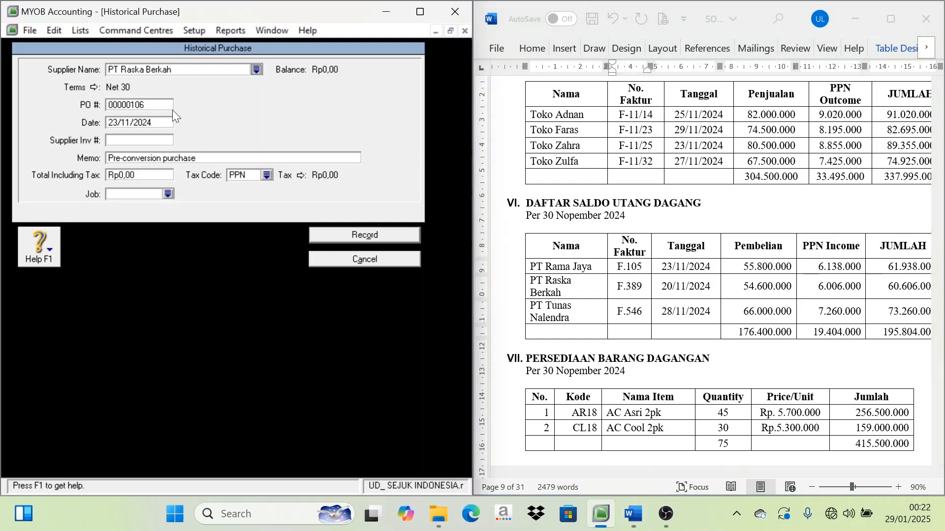
key(ctrl+v)
triple_click(693, 292)
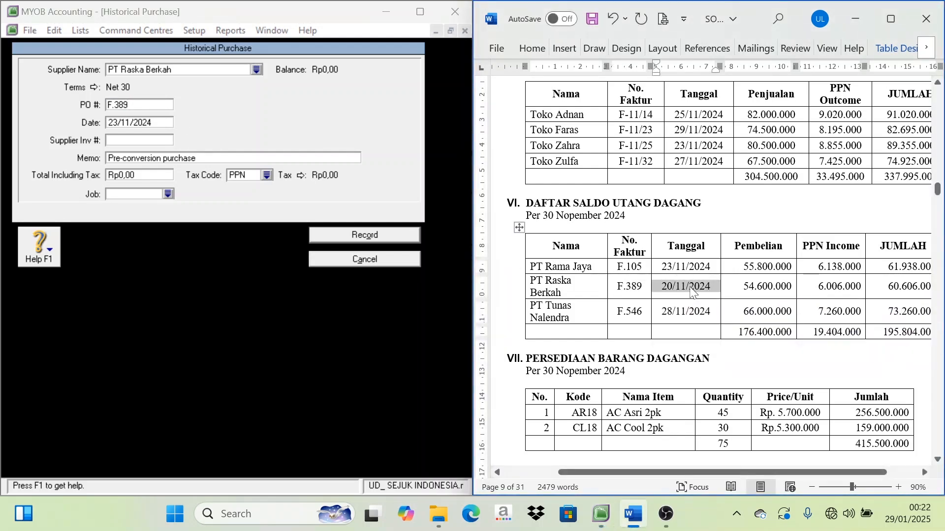
key(ctrl+c)
click(148, 123)
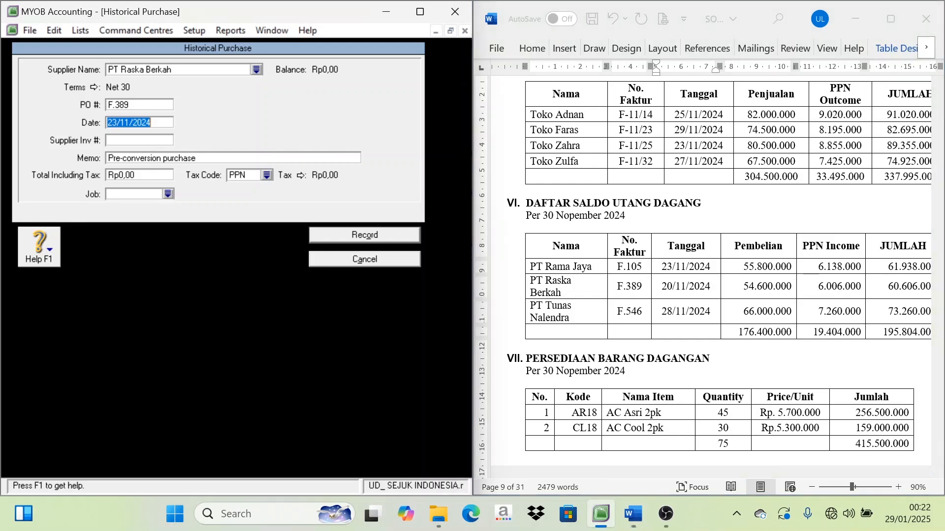
key(ctrl+v)
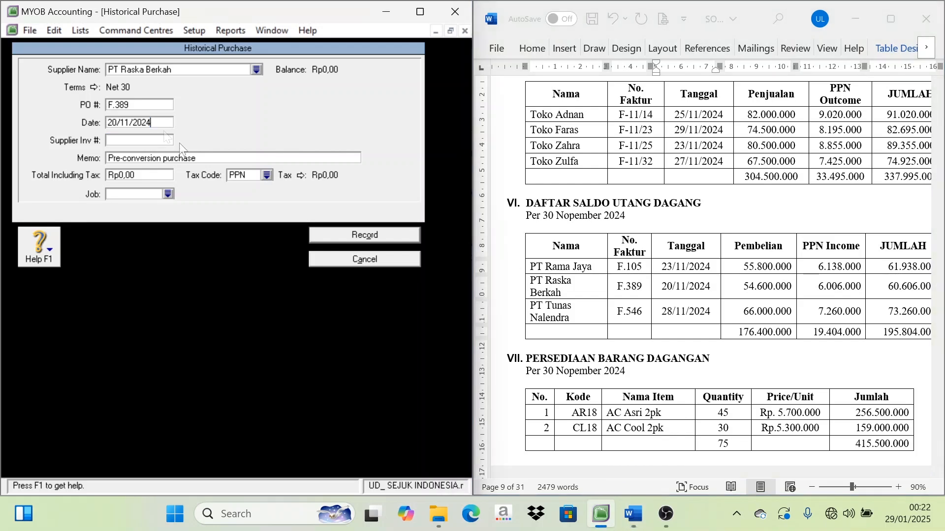
Copy PT Raska Berkah's total of 60.606.000 from the payables table into the purchase's tax-inclusive total.
click(913, 291)
triple_click(913, 291)
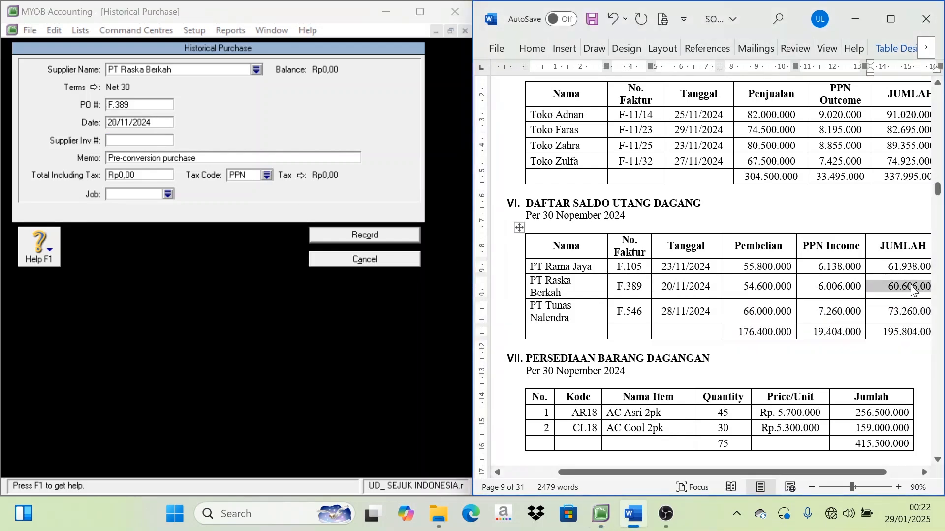
click(132, 175)
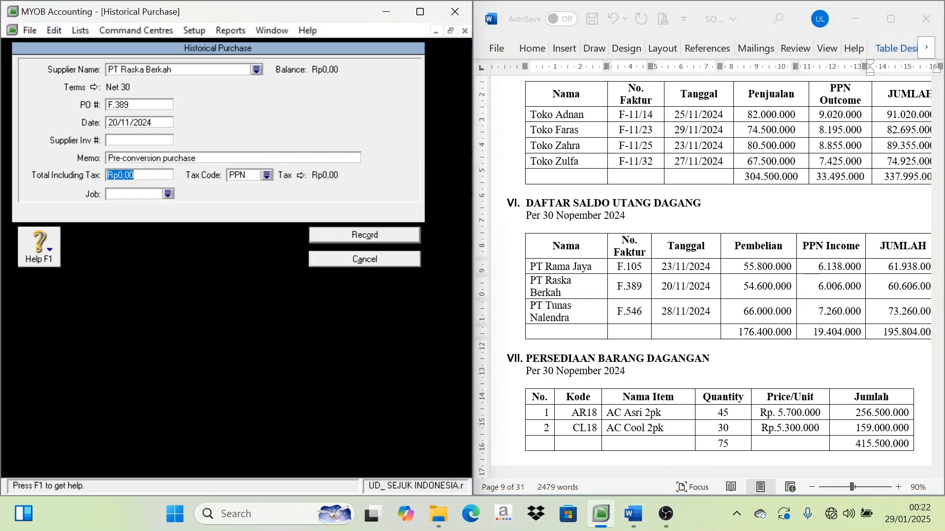
key(ctrl+v)
Set the tax code of PT Raska Berkah's historical purchase to N-T and record the purchase.
click(266, 176)
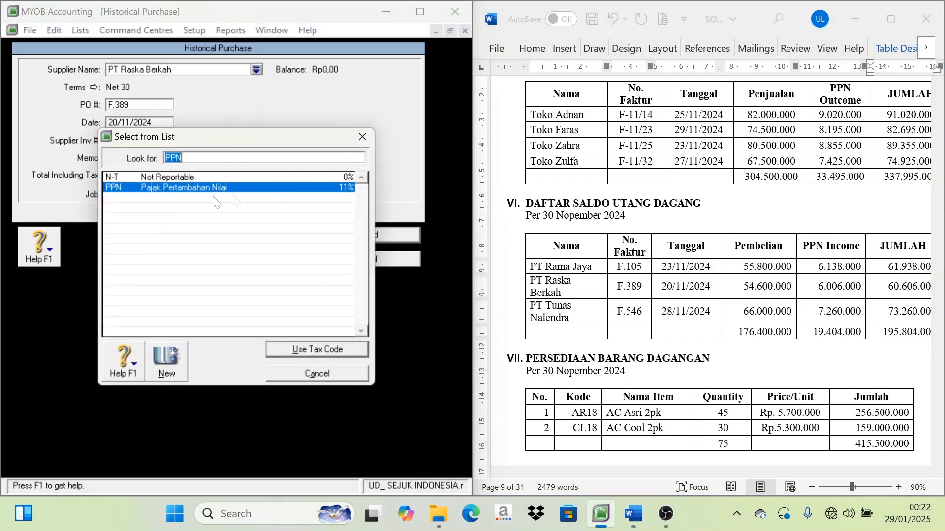
click(132, 176)
click(304, 351)
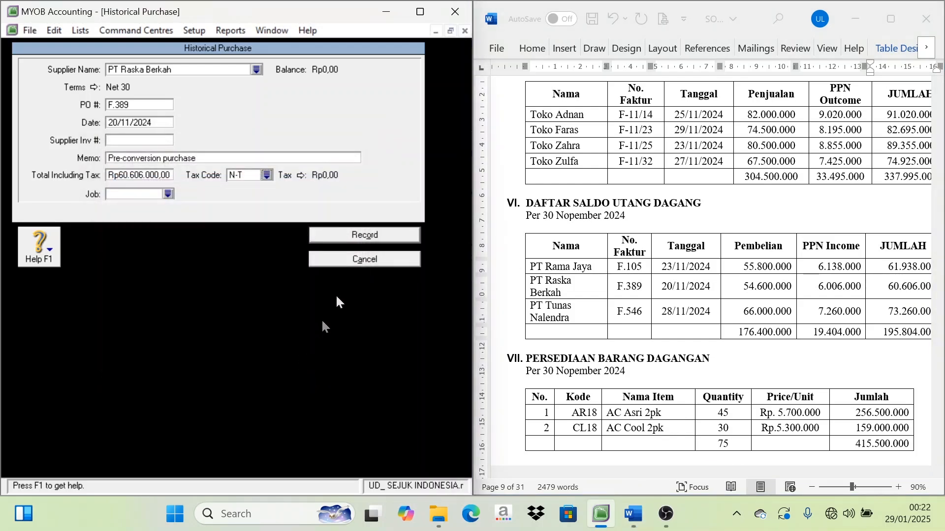
click(379, 235)
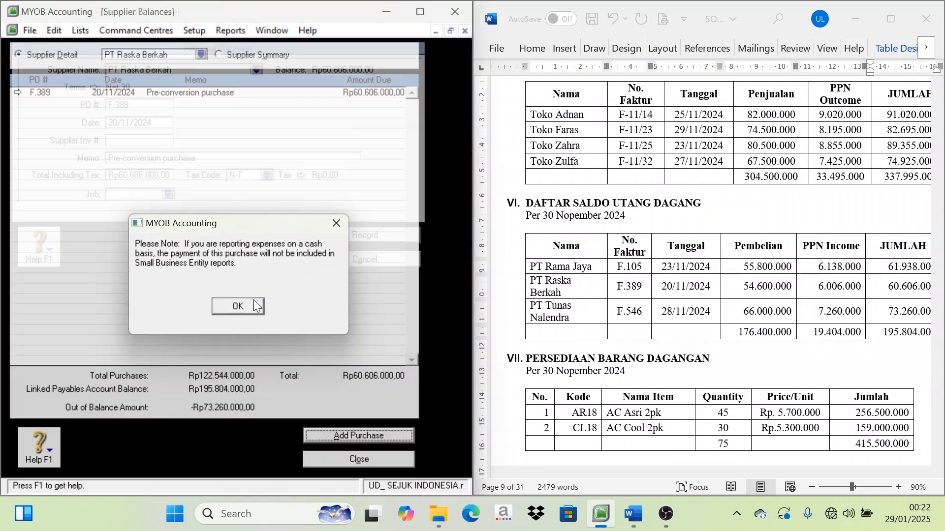
click(223, 304)
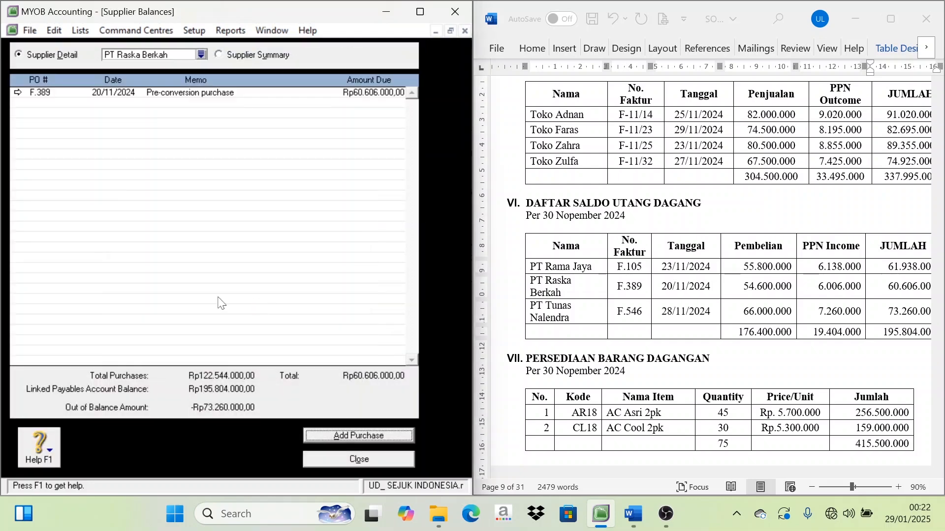
Switch the supplier balance details to PT Tunas Nalendra and start a historical purchase for that supplier.
click(201, 54)
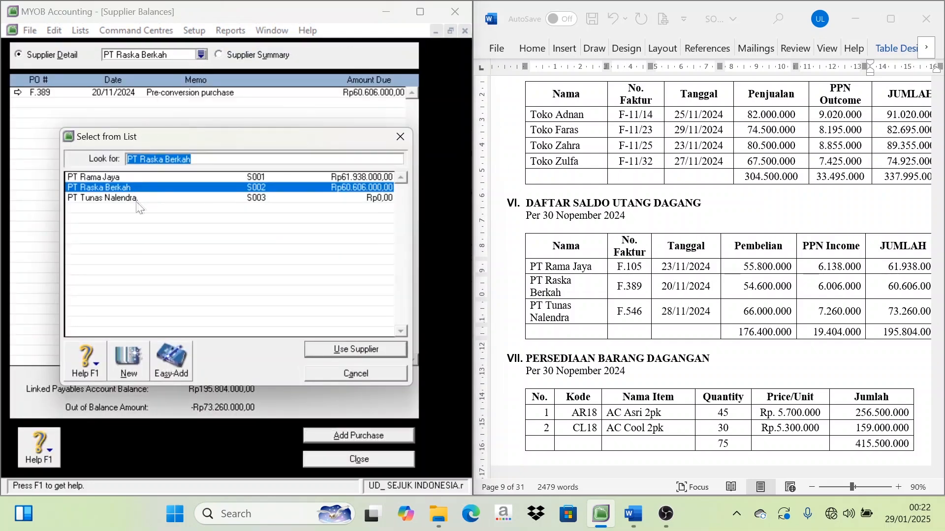
double_click(111, 197)
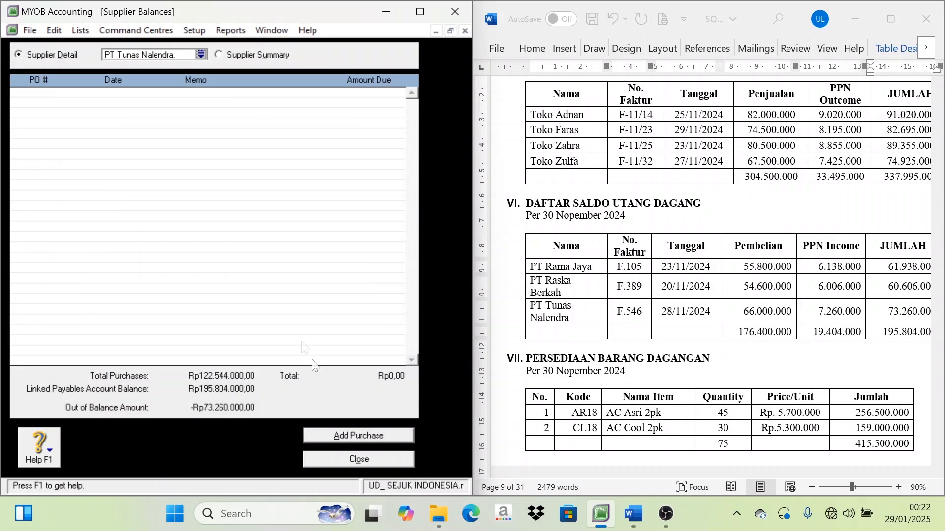
click(351, 437)
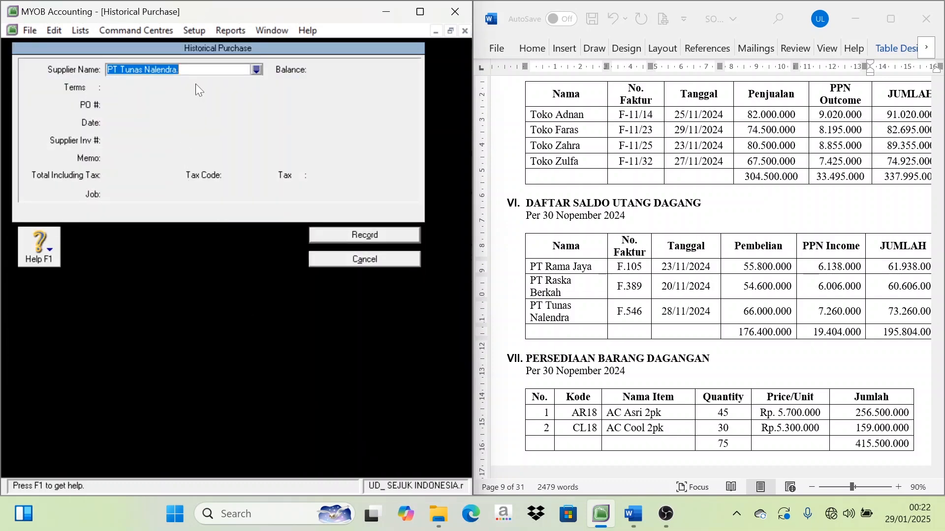
key(Tab)
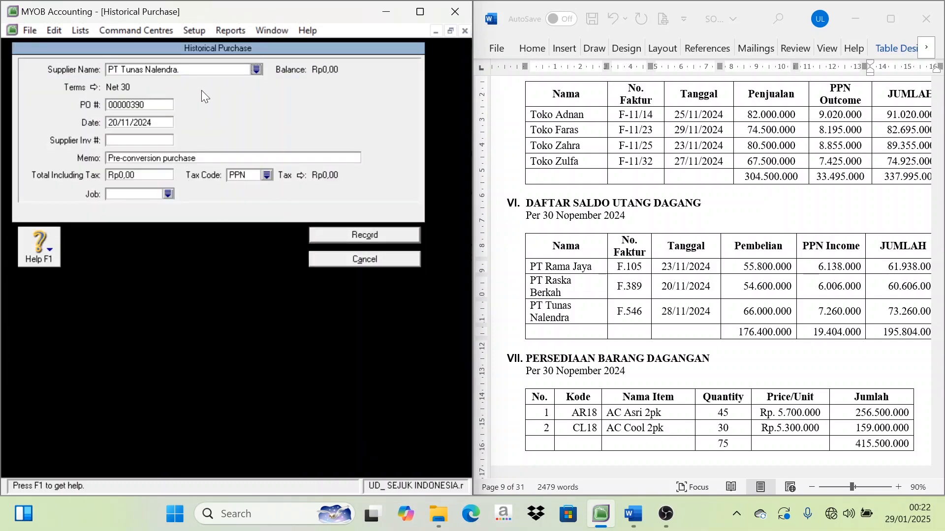
Copy PT Tunas Nalendra's invoice number and date 28/11/2024 from the payables table into the historical purchase's PO number and date.
double_click(635, 316)
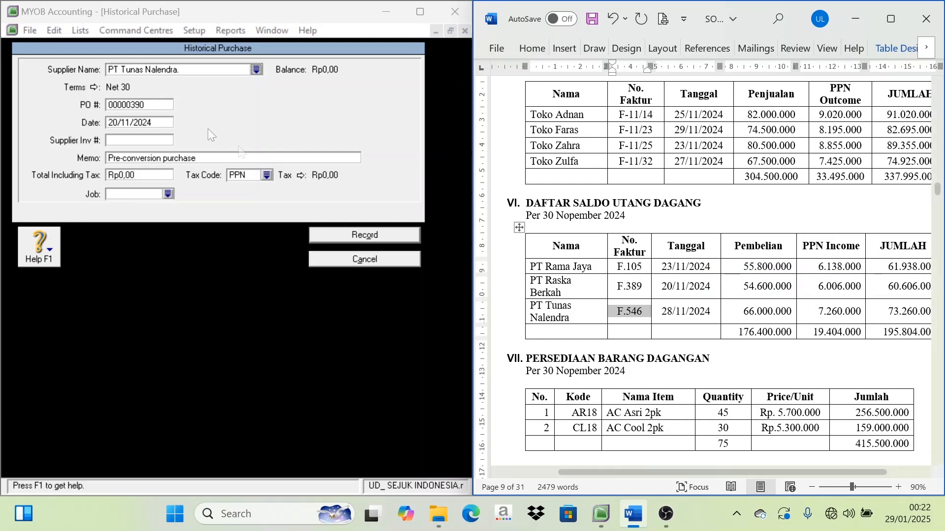
click(145, 106)
key(ctrl+v)
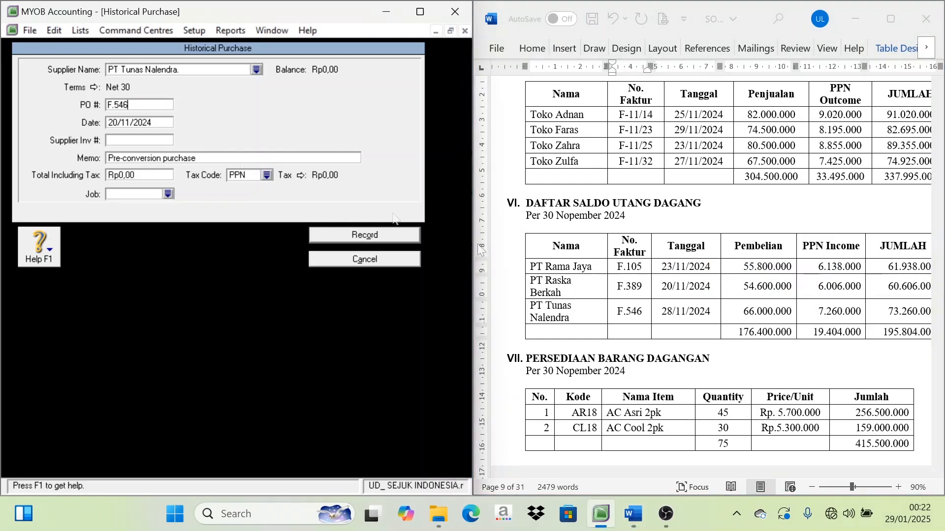
triple_click(705, 314)
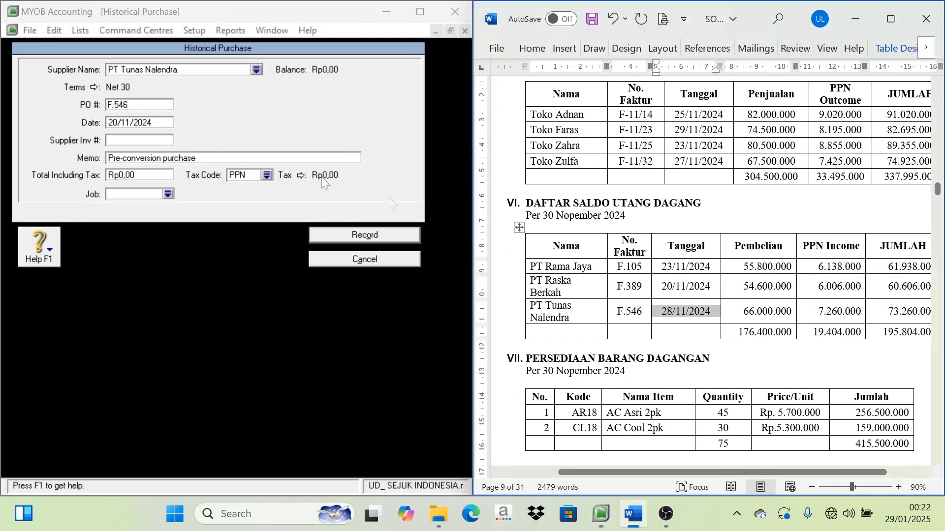
click(139, 122)
key(ctrl+v)
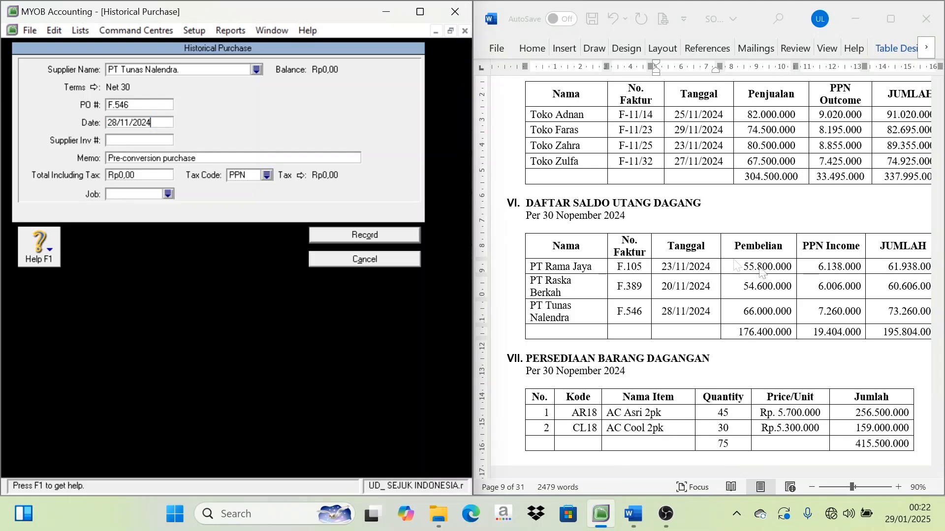
Enter PT Tunas Nalendra's total of 73.260.000 from the payables table as the tax-inclusive total and set the tax code to N-T.
key(alt+Tab)
triple_click(905, 312)
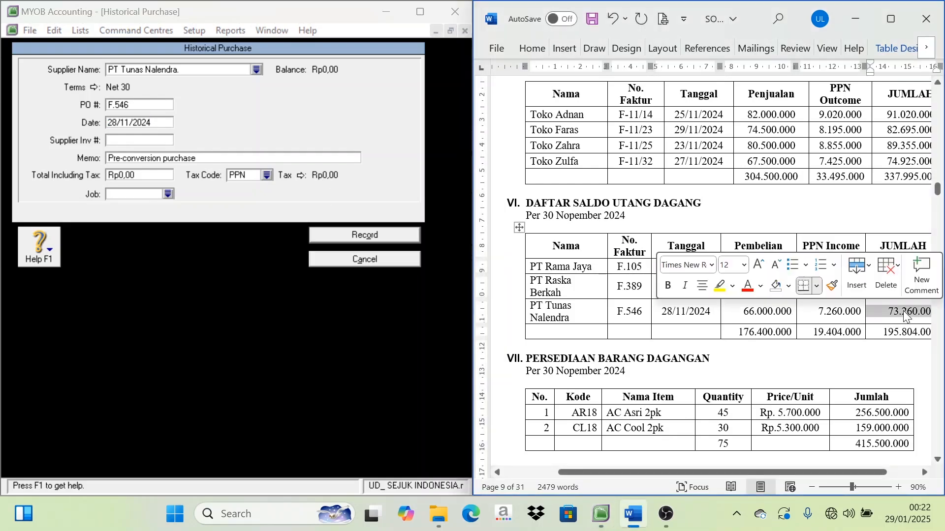
click(121, 174)
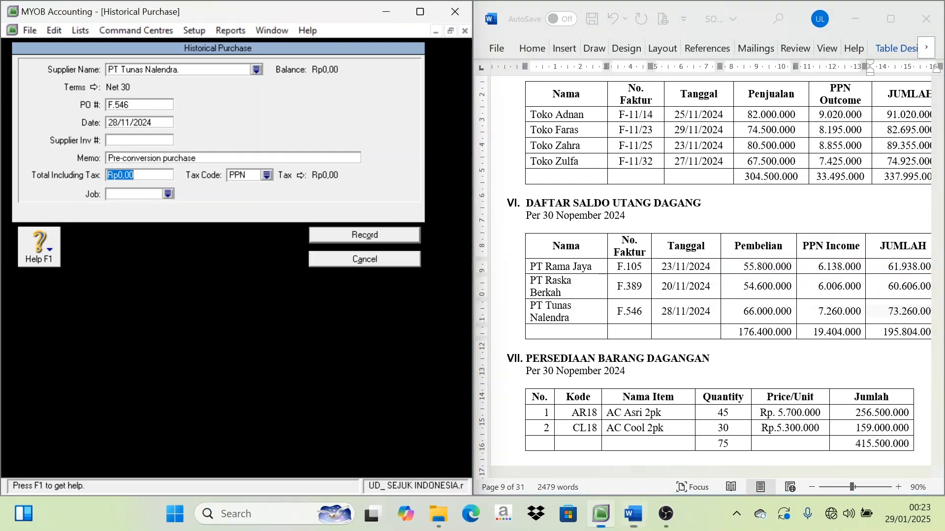
text(73.260.000)
click(266, 175)
double_click(135, 176)
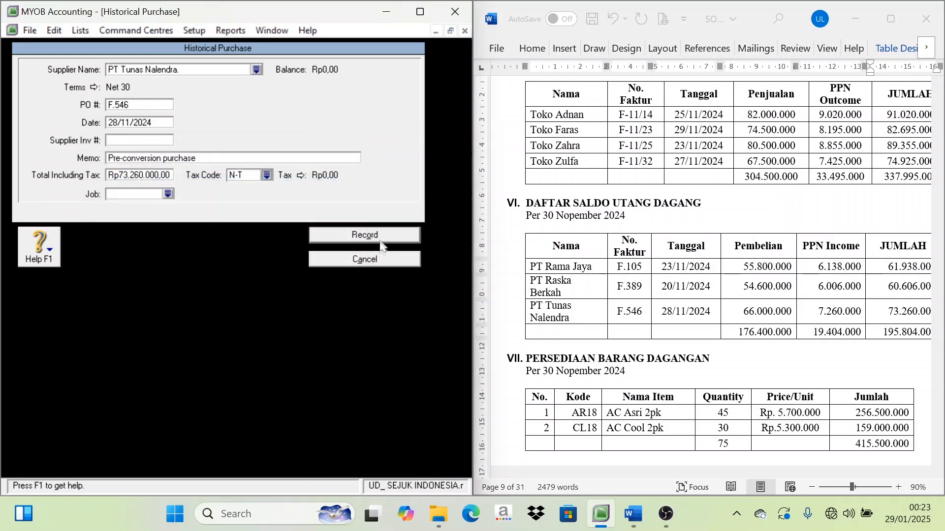
Record PT Tunas Nalendra's historical purchase, acknowledge the payables balance notice and close the supplier balances.
click(380, 237)
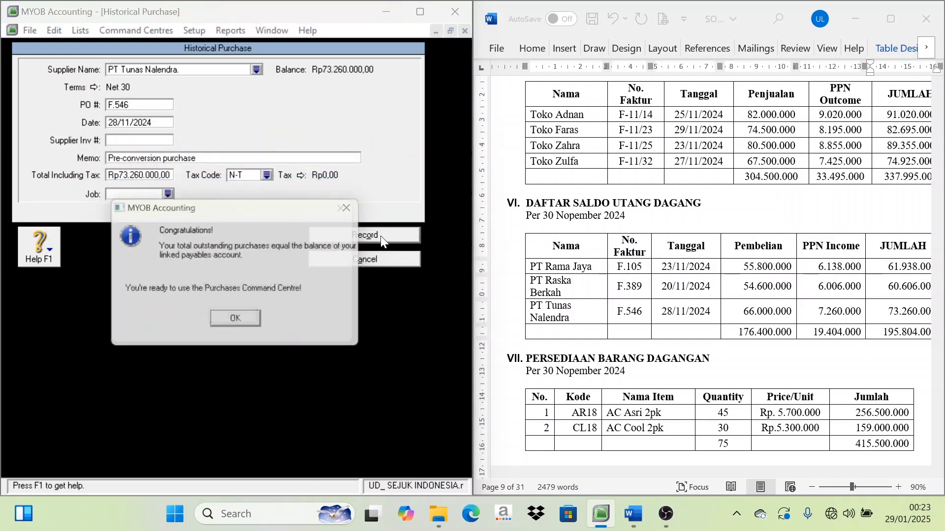
click(241, 324)
click(243, 306)
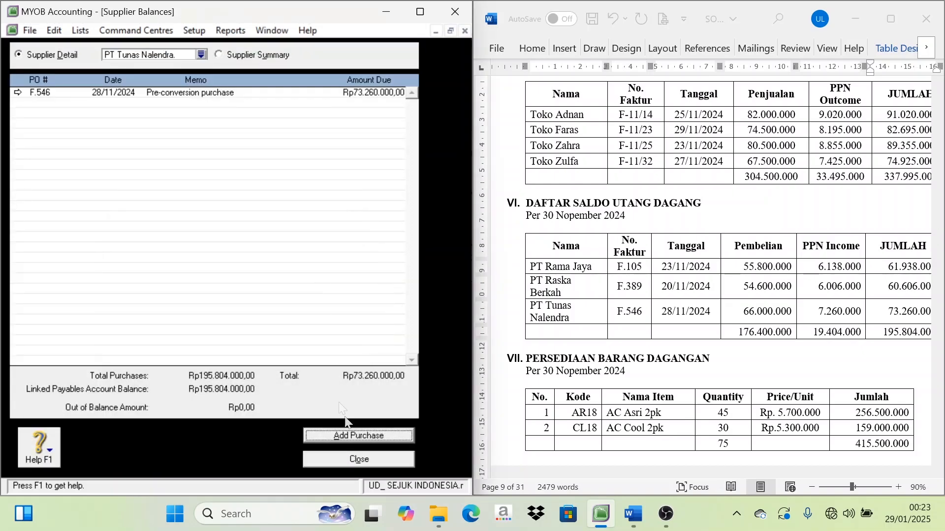
click(374, 463)
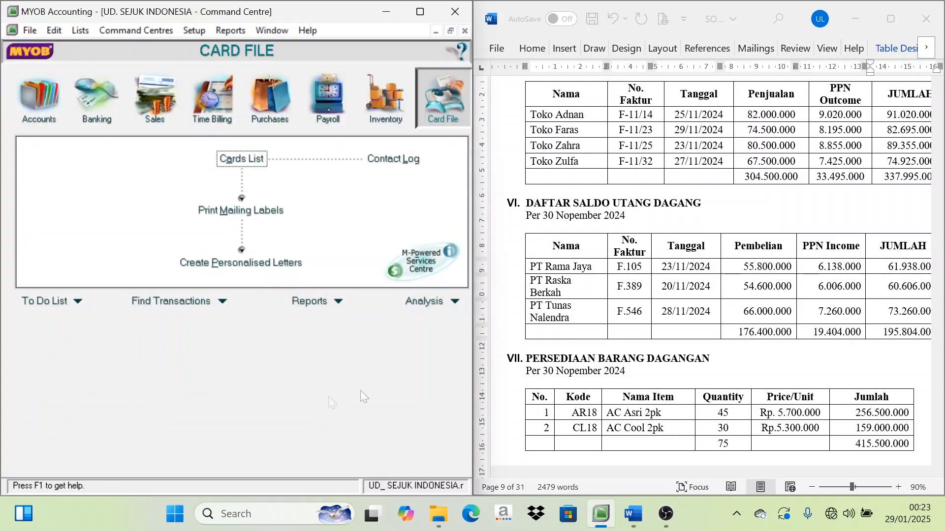
Bring the merchandise inventory table into view and start a new item from the Inventory items list.
scroll(709, 409, down, 3)
scroll(704, 408, down, 3)
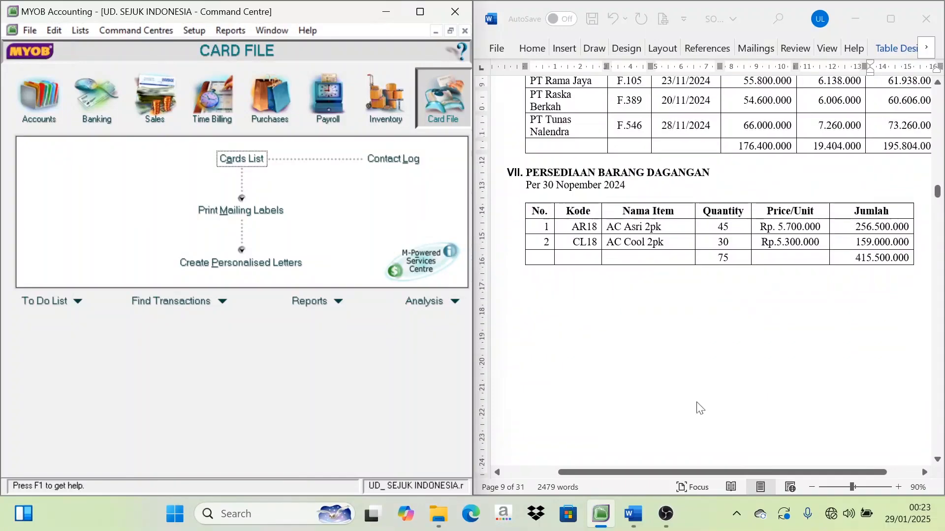
scroll(666, 410, up, 2)
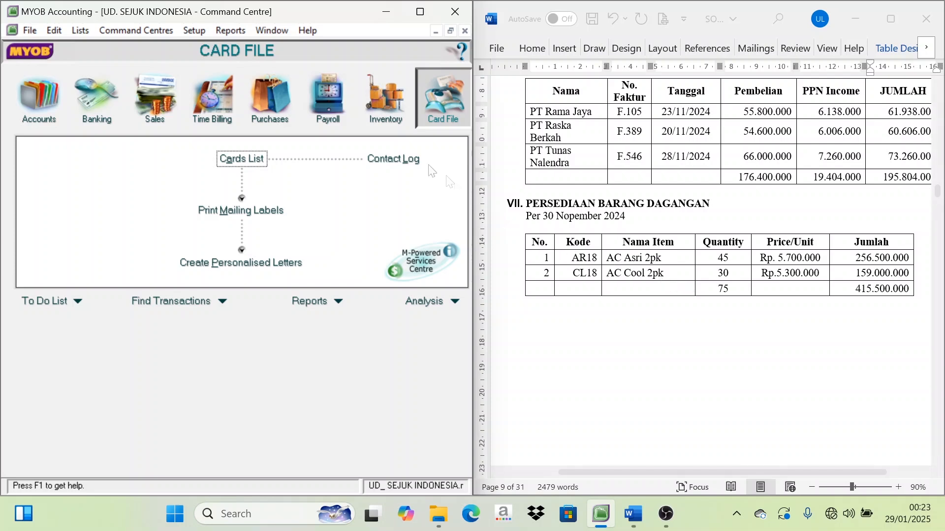
click(384, 117)
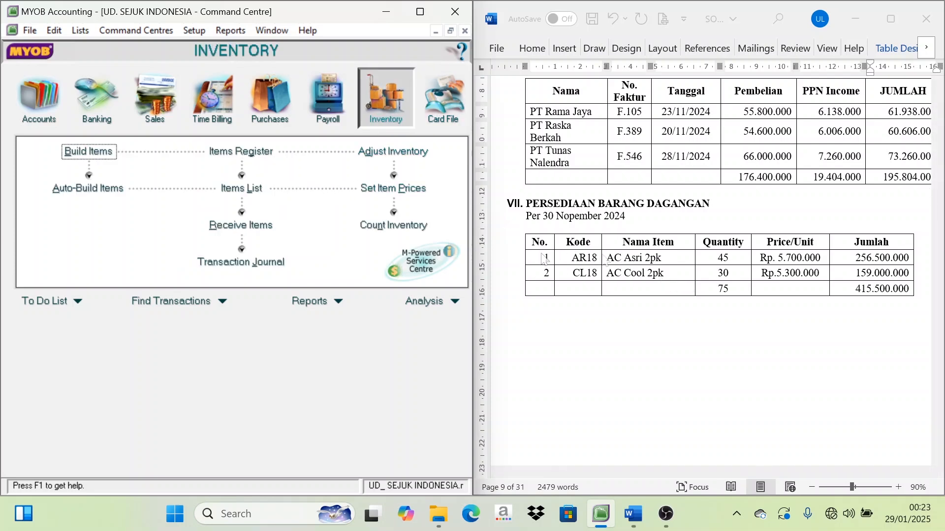
click(239, 189)
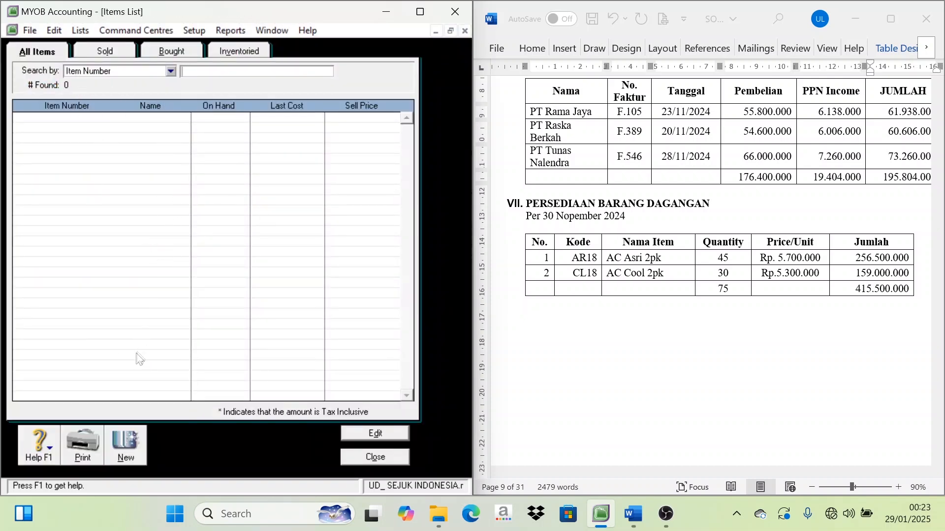
click(131, 447)
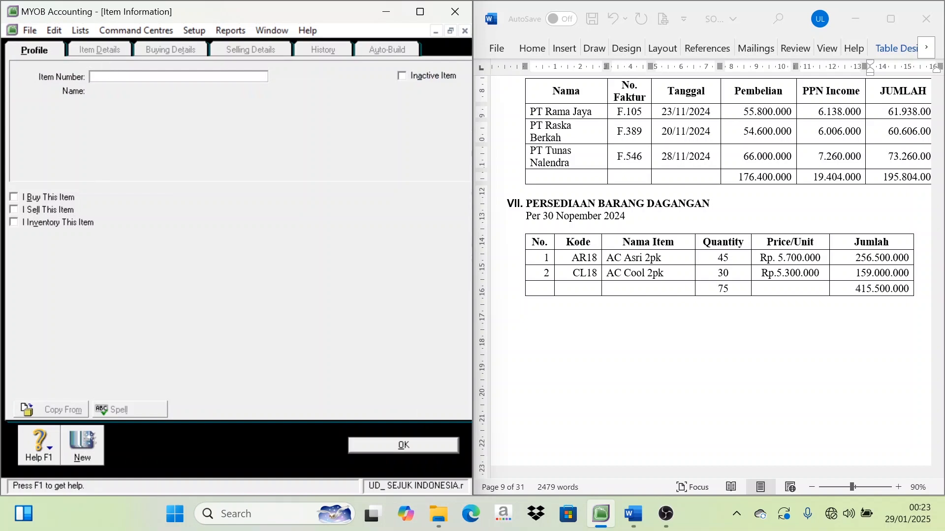
Copy the first item's code AR18 and name AC Asri 2pk from the inventory table into the new item's number and name.
click(582, 265)
double_click(583, 258)
key(ctrl+c)
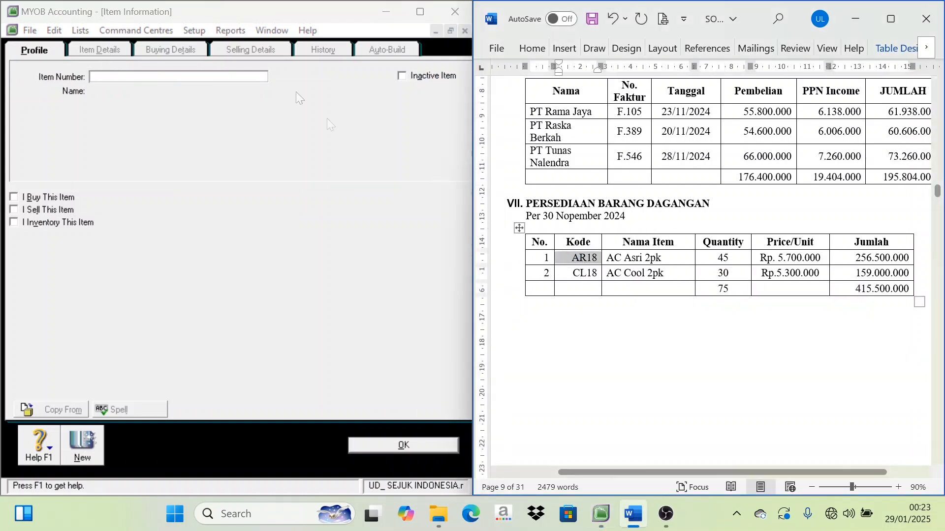
click(208, 105)
key(ctrl+v)
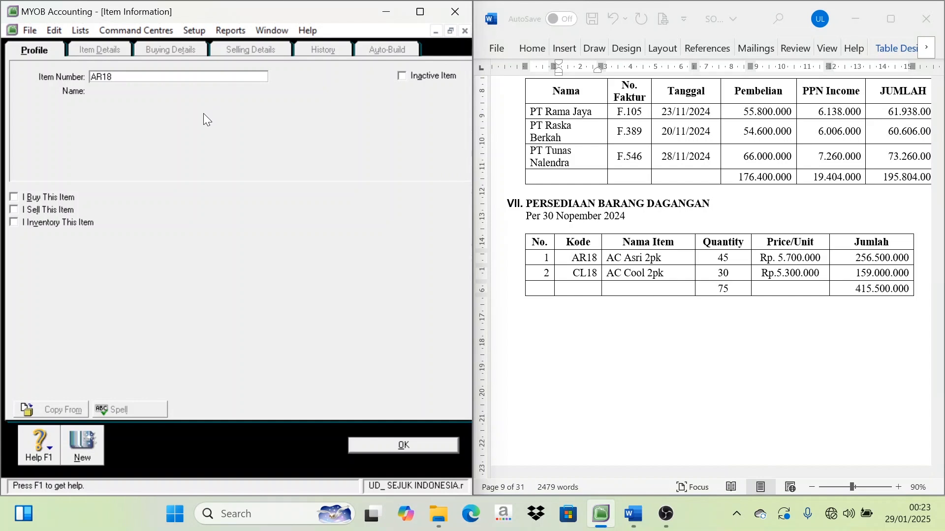
key(Tab)
double_click(633, 258)
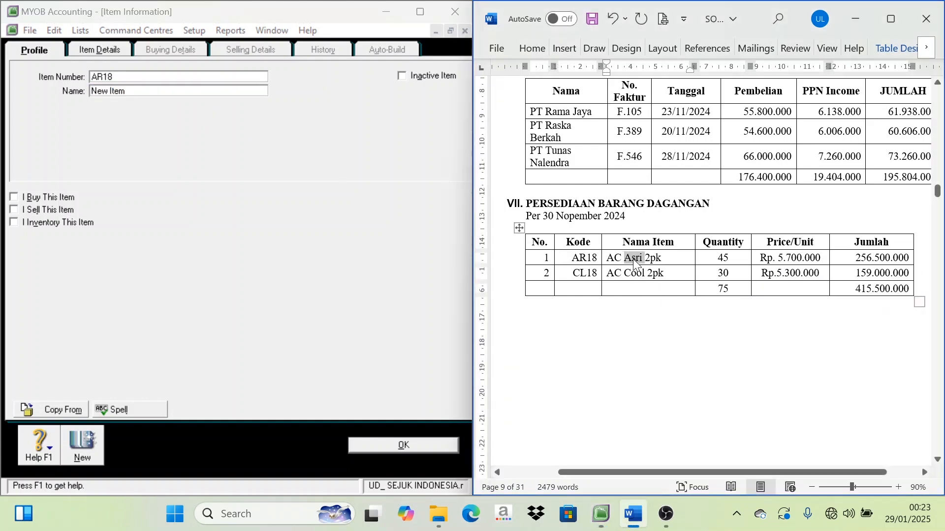
click(635, 265)
key(ctrl+c)
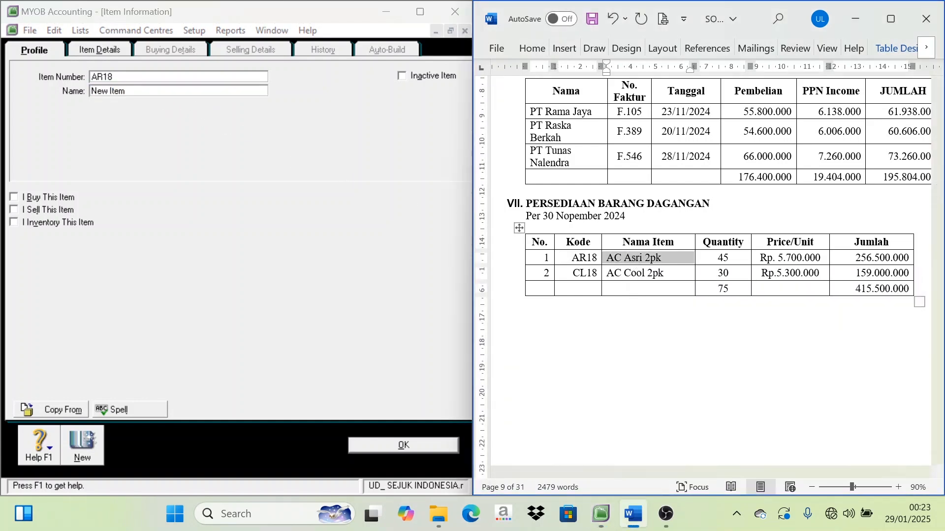
click(69, 93)
key(ctrl+v)
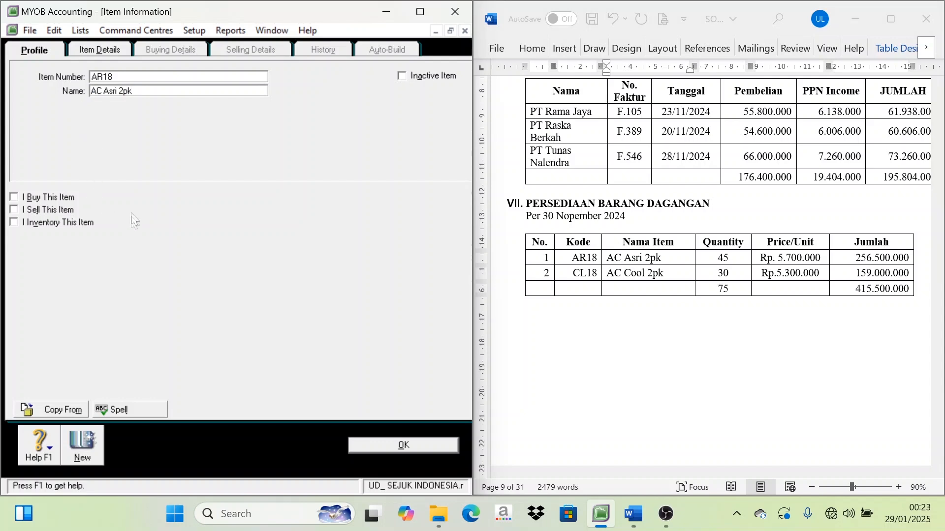
Mark AR18 as bought, sold and inventoried, using accounts 5-1100 for cost of sales, 4-1100 for income and 1-1500 for inventory assets.
click(23, 200)
click(27, 212)
click(24, 223)
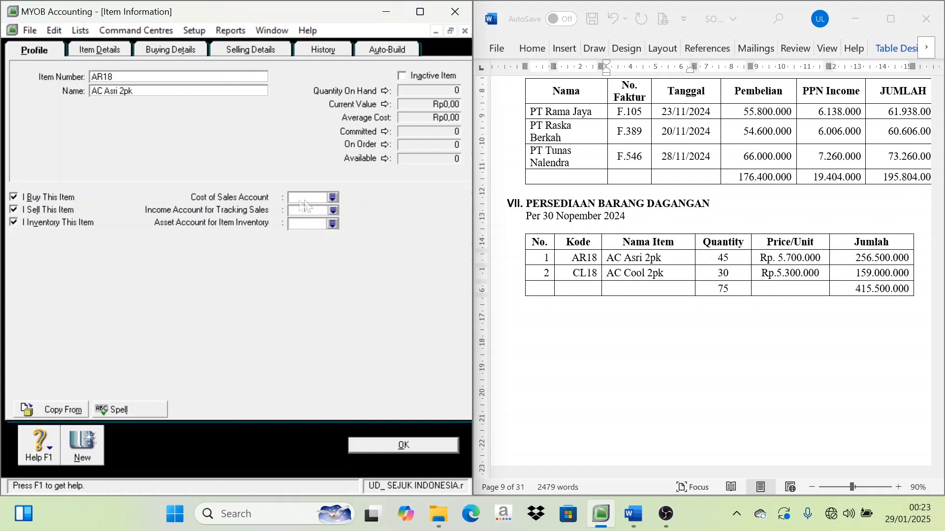
click(332, 198)
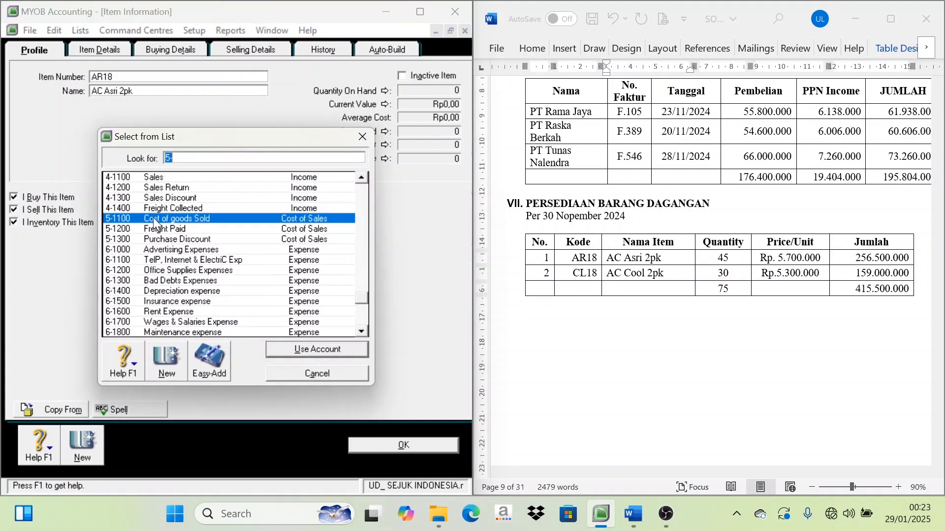
double_click(152, 217)
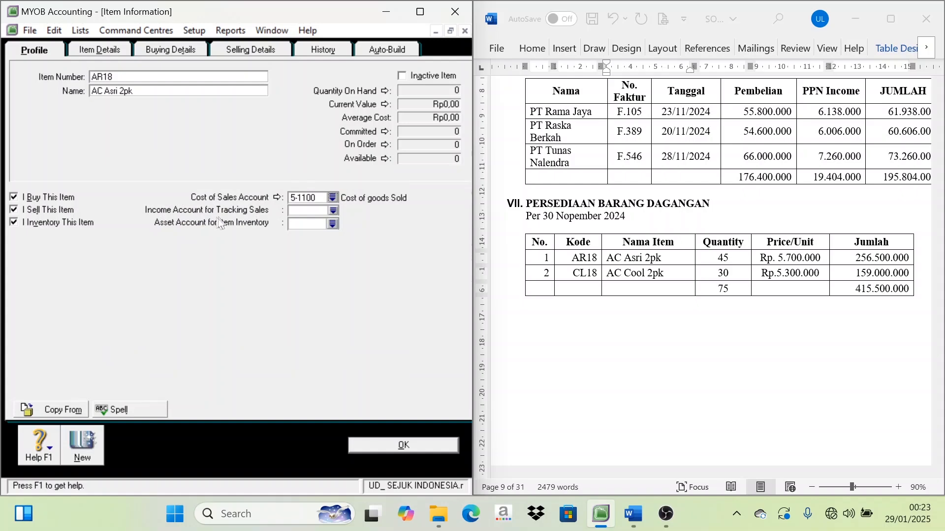
click(332, 212)
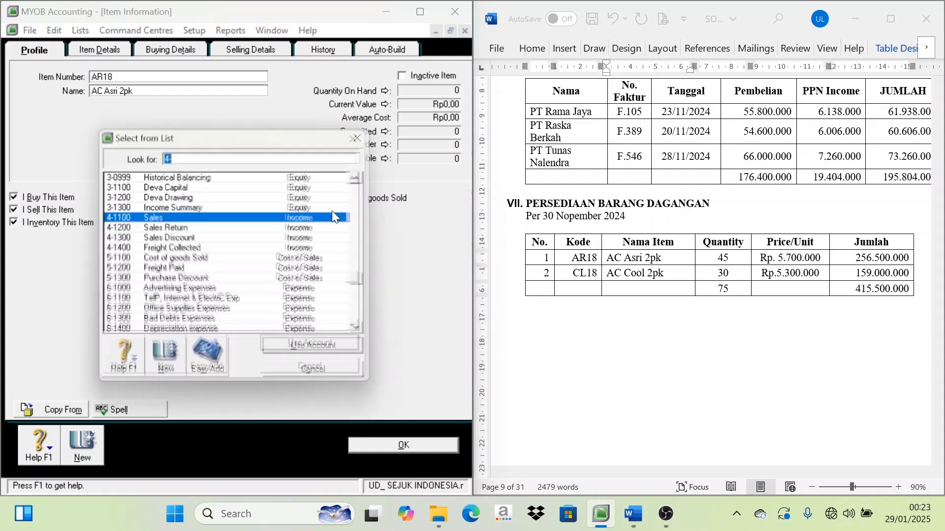
double_click(156, 218)
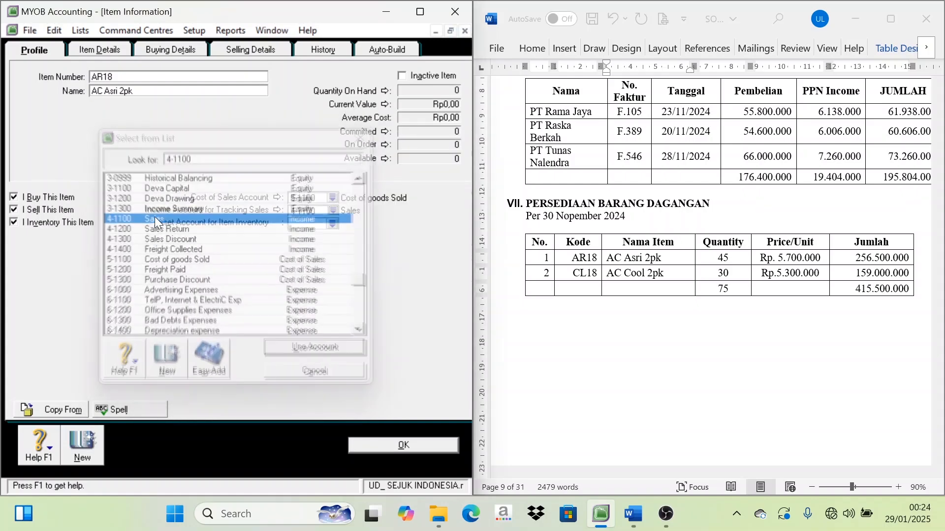
click(333, 225)
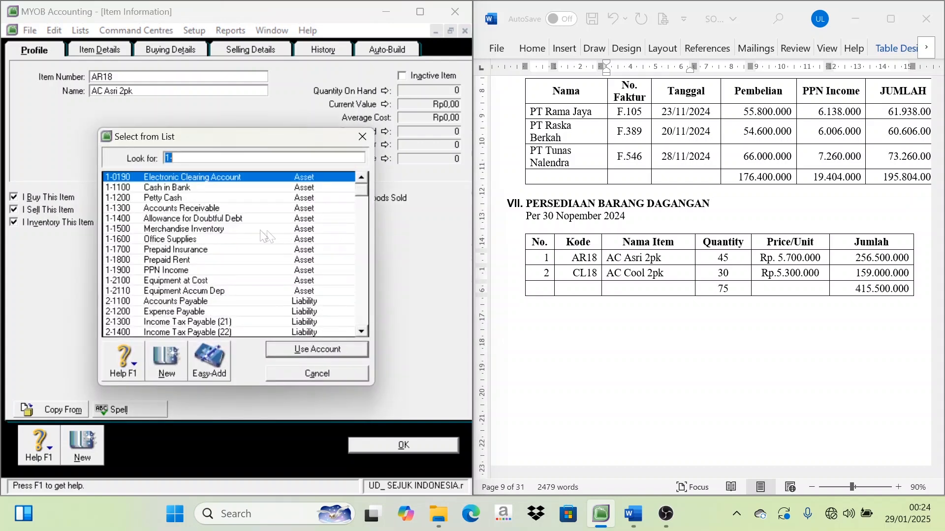
double_click(188, 228)
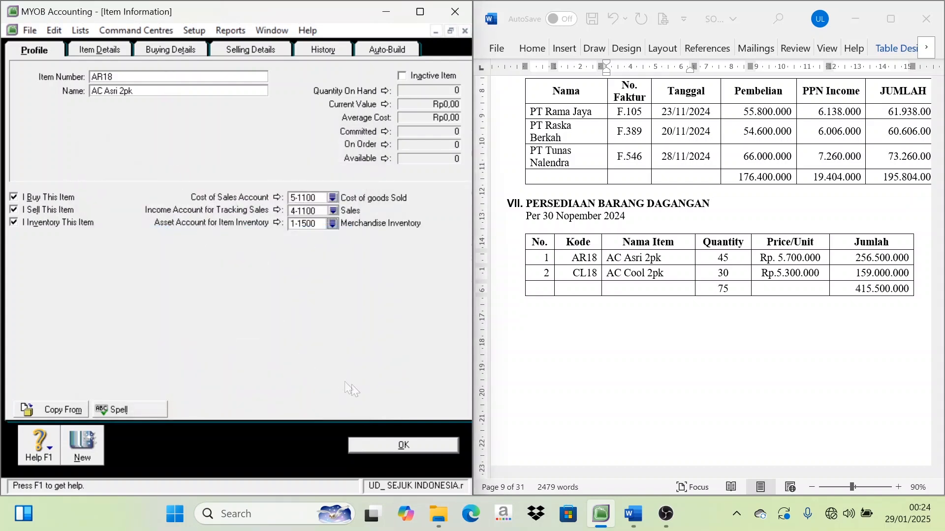
Set AR18's buying unit of measure to unit and its tax code when bought to PPN.
click(165, 52)
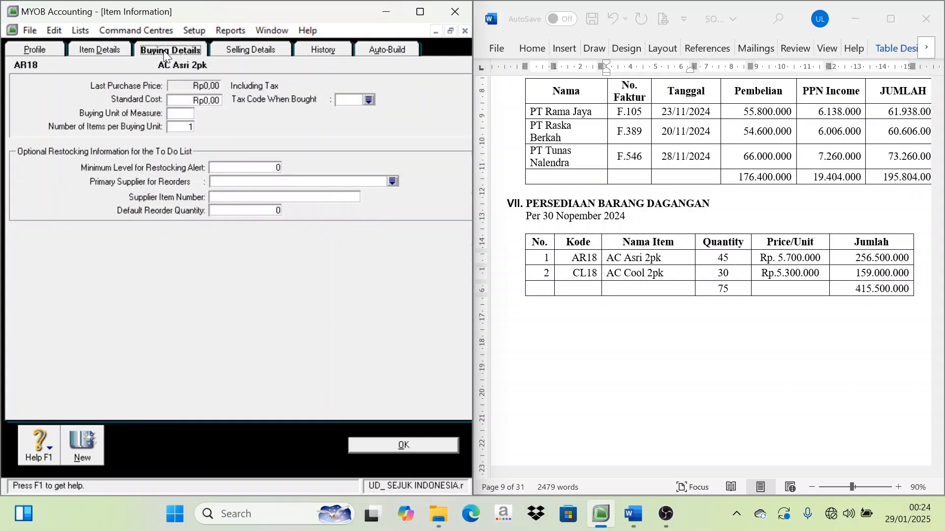
click(176, 116)
text(unit)
click(368, 100)
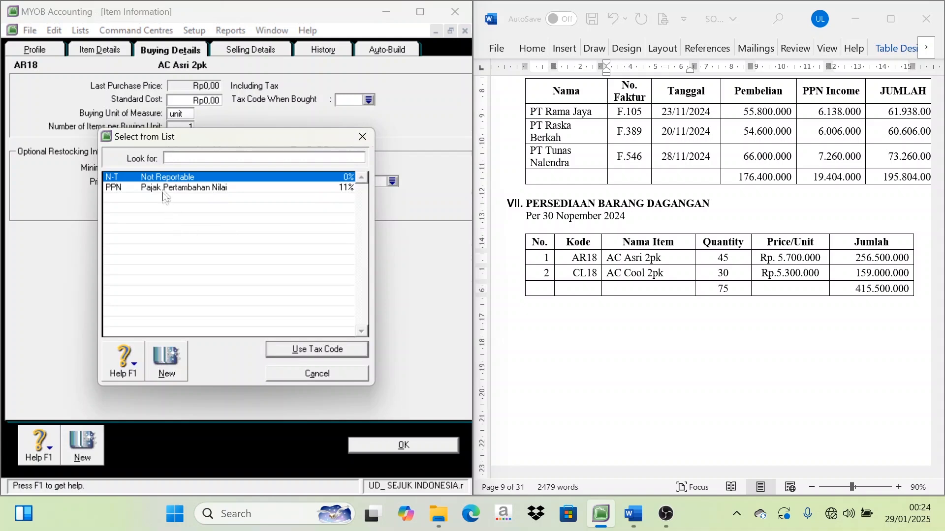
double_click(163, 192)
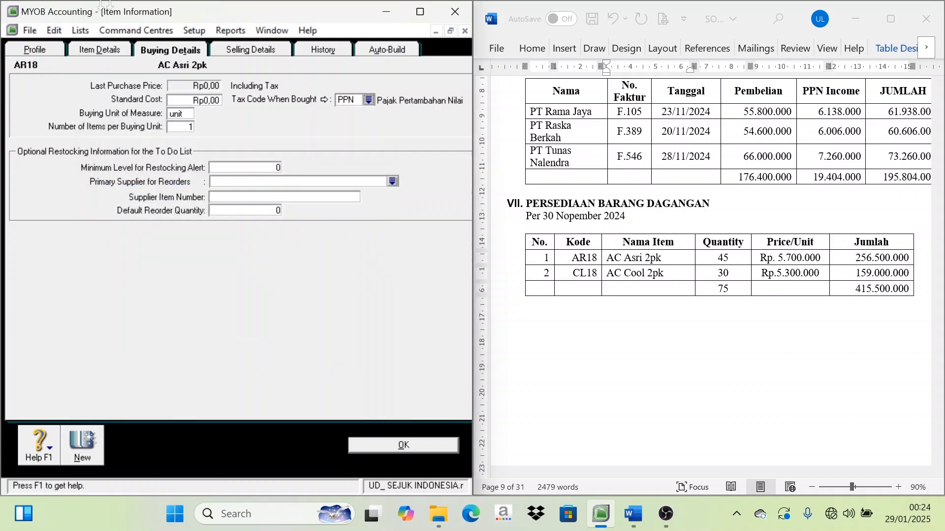
Set AR18's selling unit of measure to unit and tax code when sold to PPN, and save the item, ignoring all spelling suggestions.
click(251, 51)
click(161, 96)
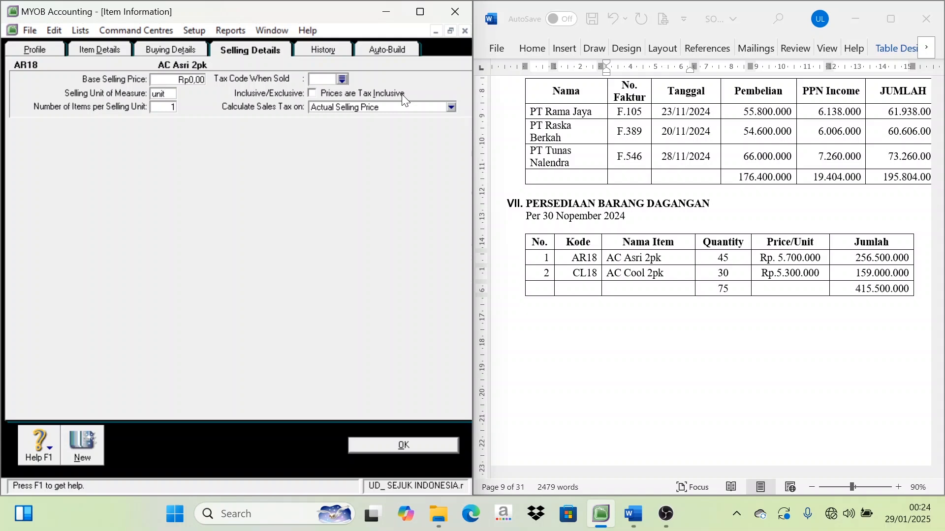
click(343, 78)
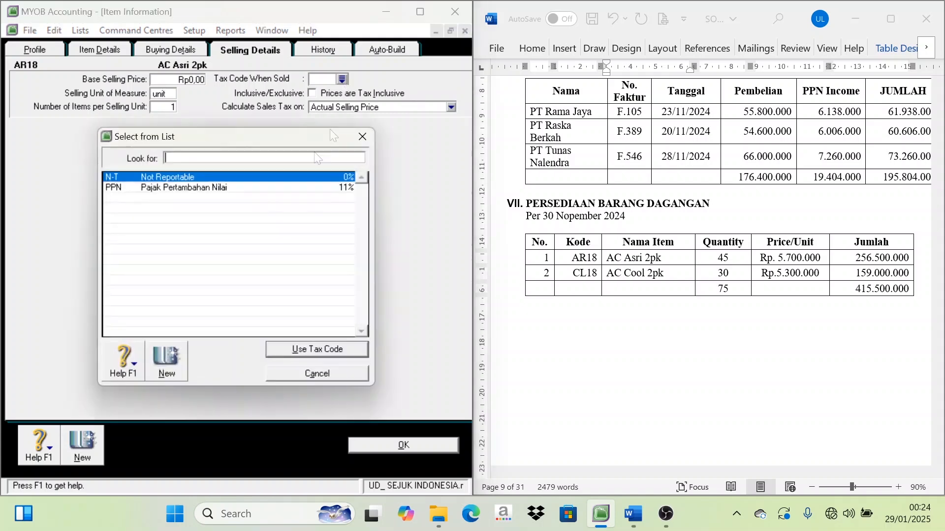
double_click(182, 188)
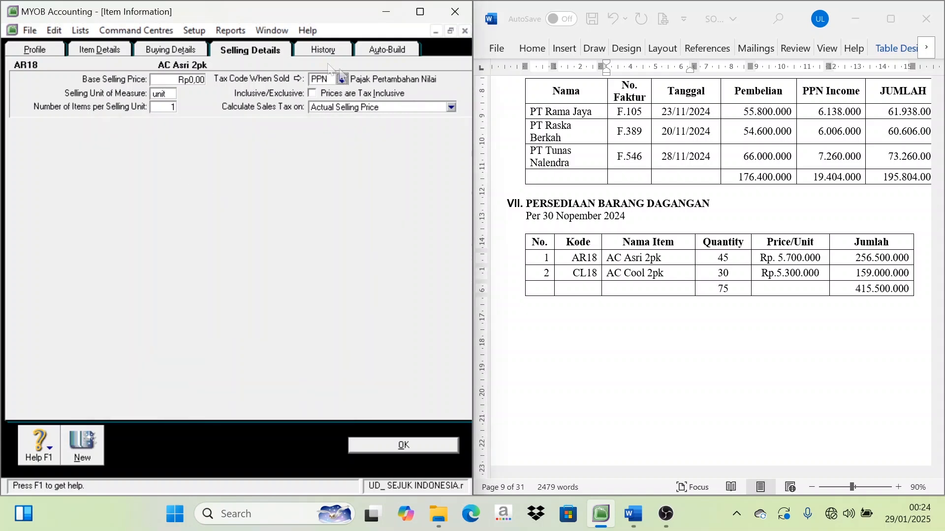
click(406, 445)
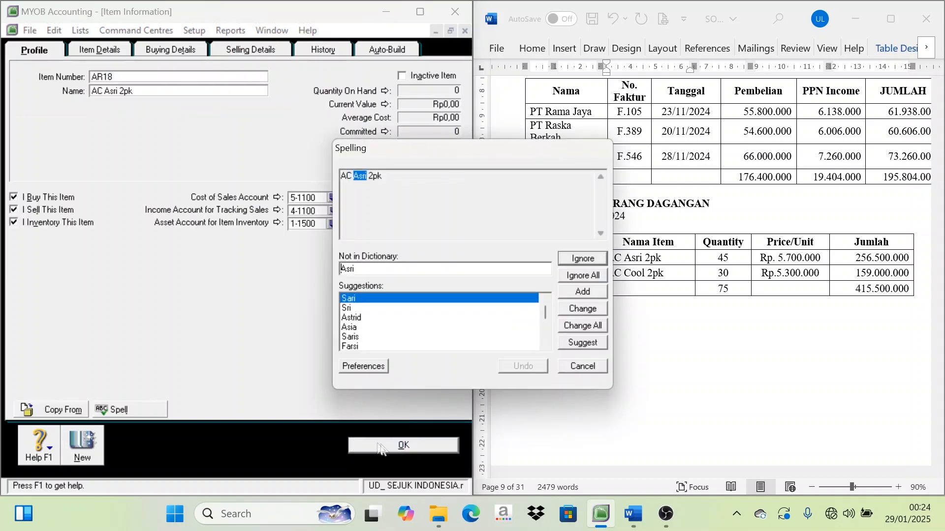
click(574, 277)
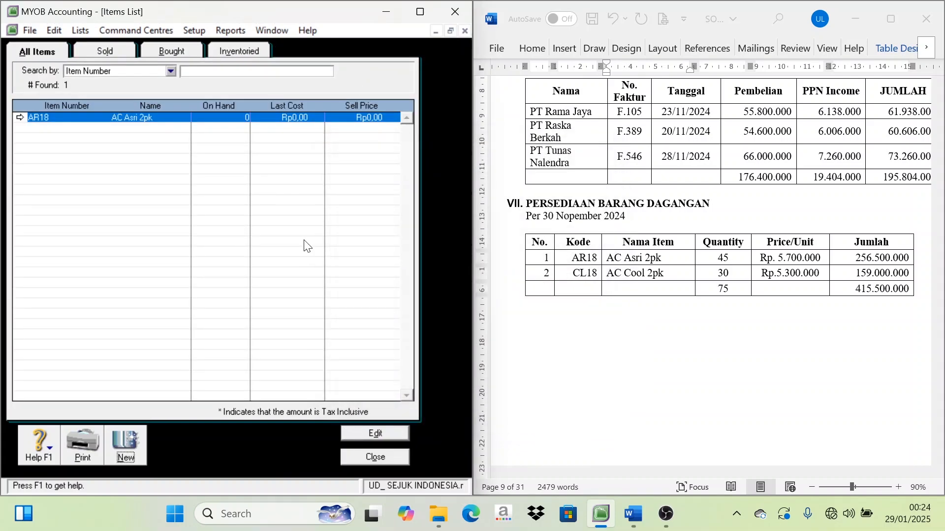
Create a second item with number CL18 and name AC Cool 2pk copied from the inventory table.
click(123, 452)
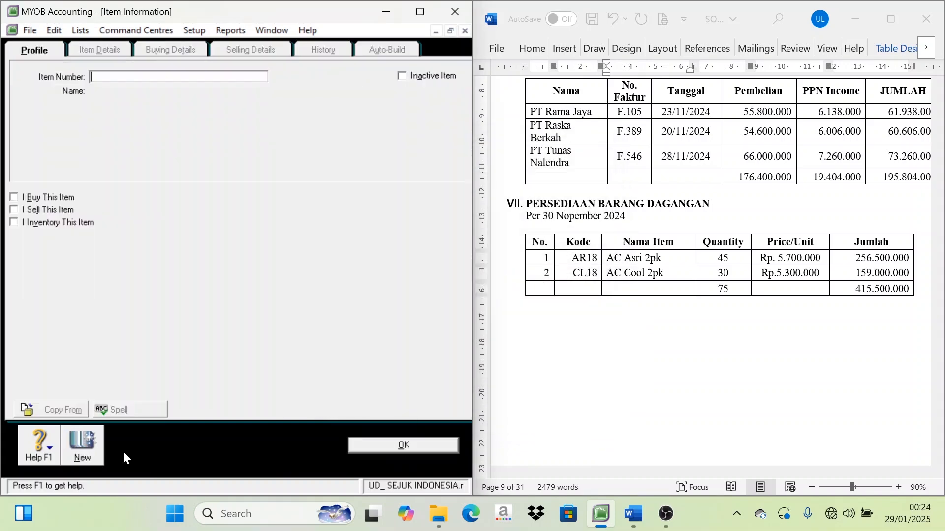
double_click(588, 276)
key(ctrl+c)
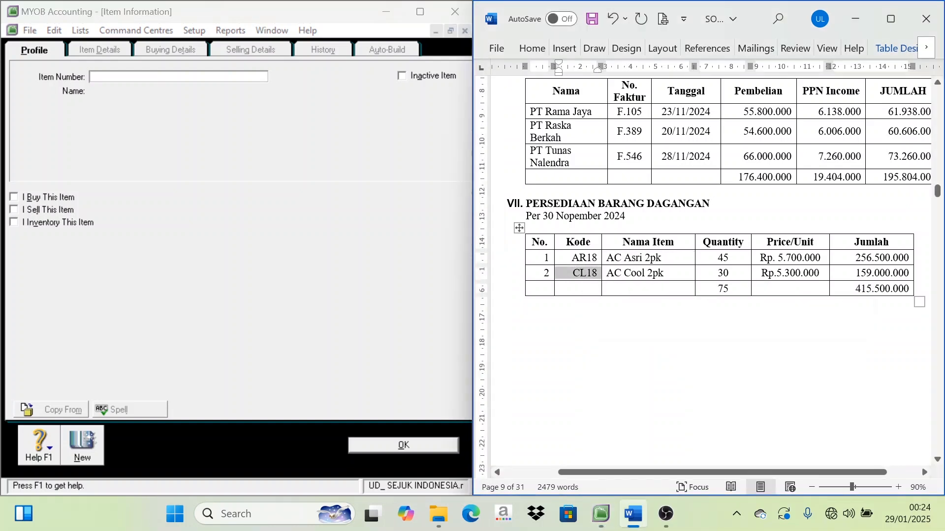
click(122, 143)
key(ctrl+v)
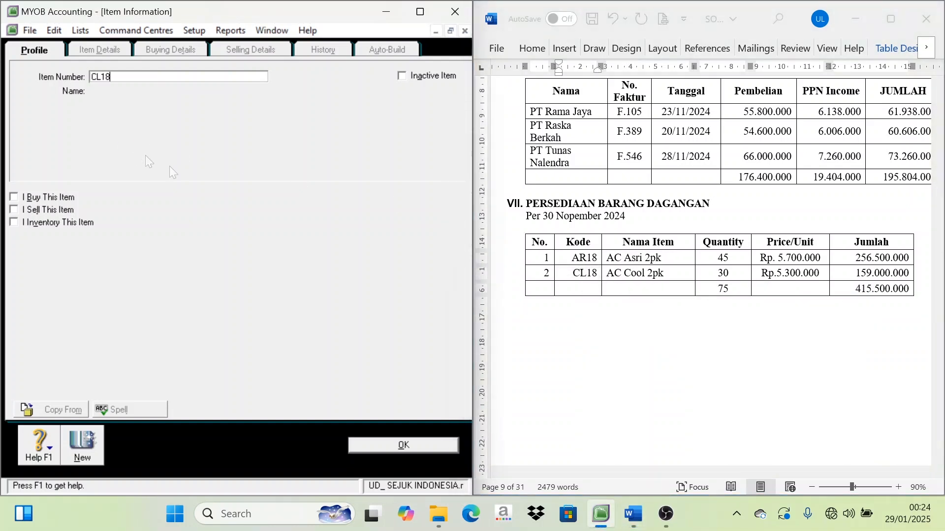
key(Tab)
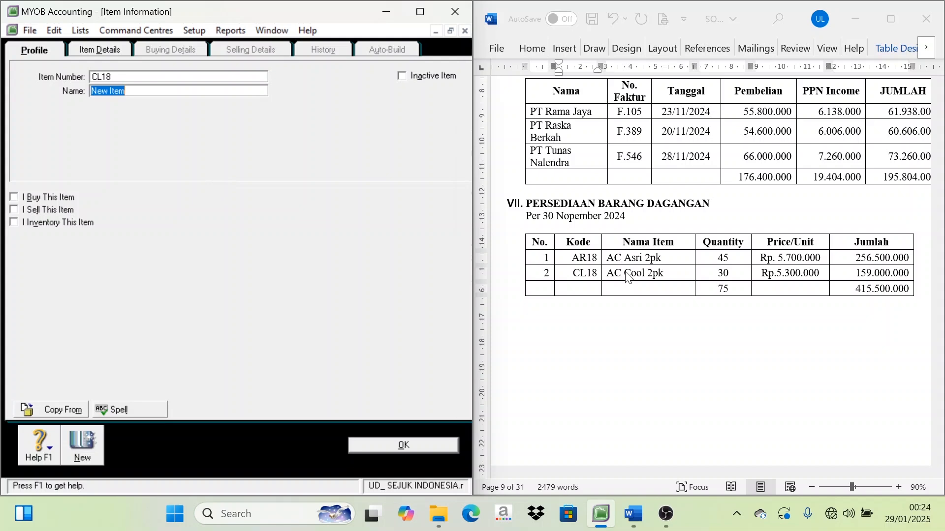
triple_click(627, 277)
key(ctrl+c)
click(270, 155)
key(ctrl+v)
Mark CL18 as bought, sold and inventoried, and check its buying and selling details.
click(63, 197)
click(63, 210)
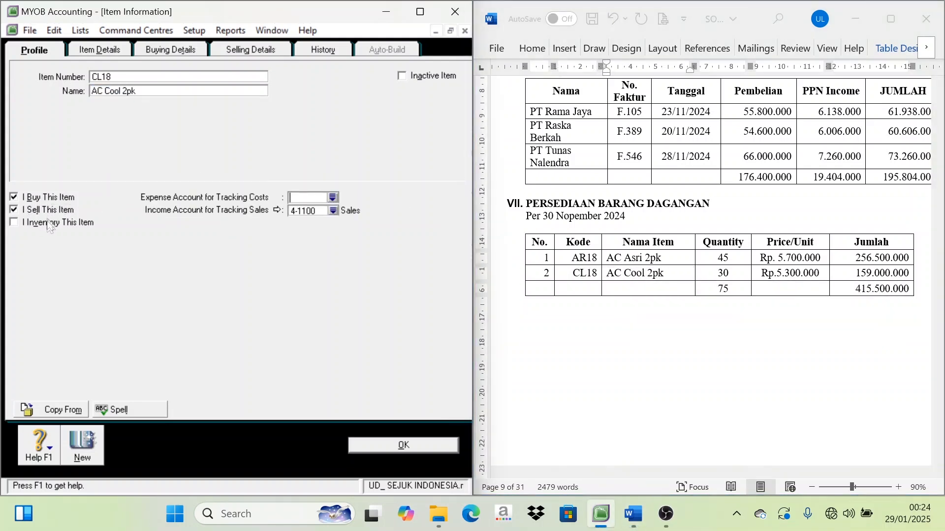
click(64, 222)
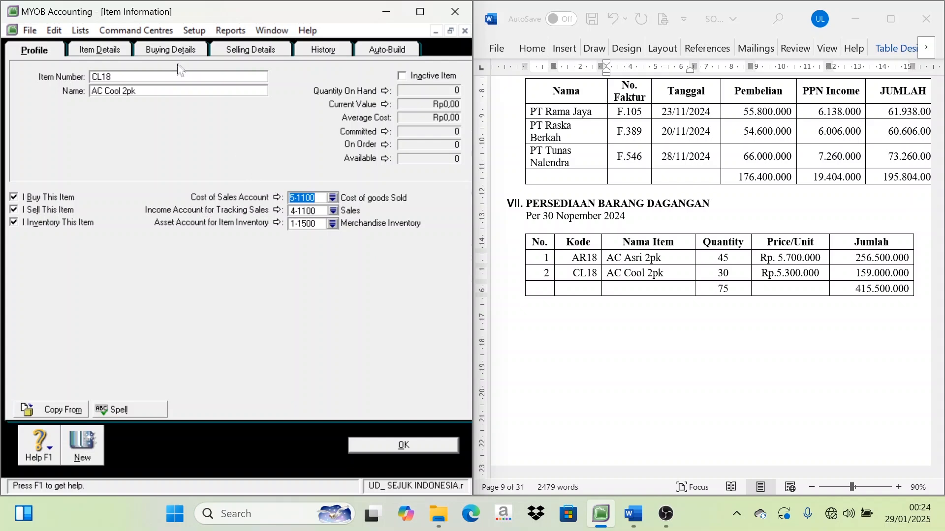
click(175, 49)
click(269, 47)
click(165, 51)
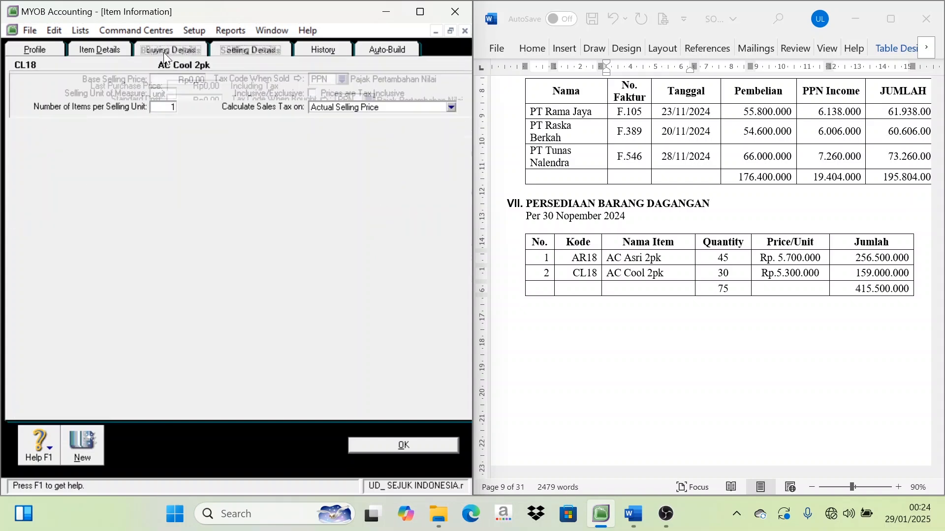
Recheck CL18's selling and buying details, save the item, and close the items list.
click(256, 50)
click(166, 51)
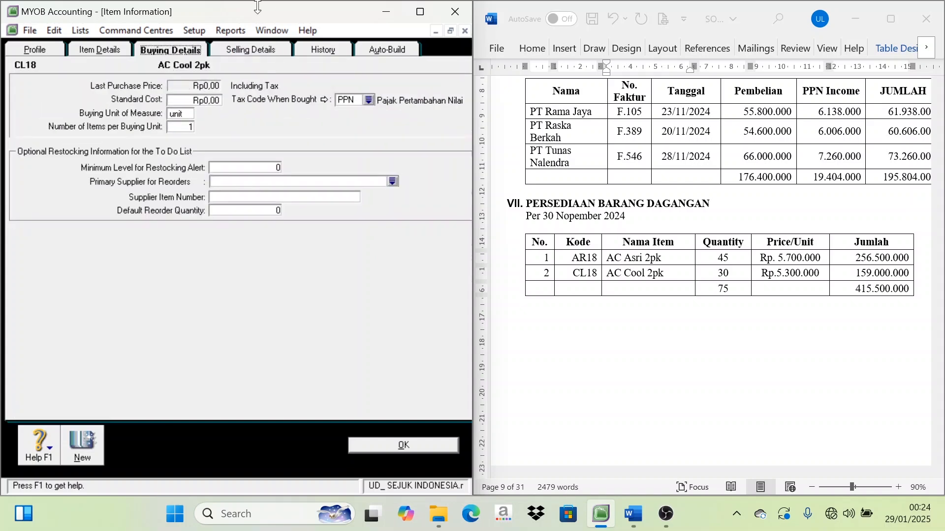
click(235, 49)
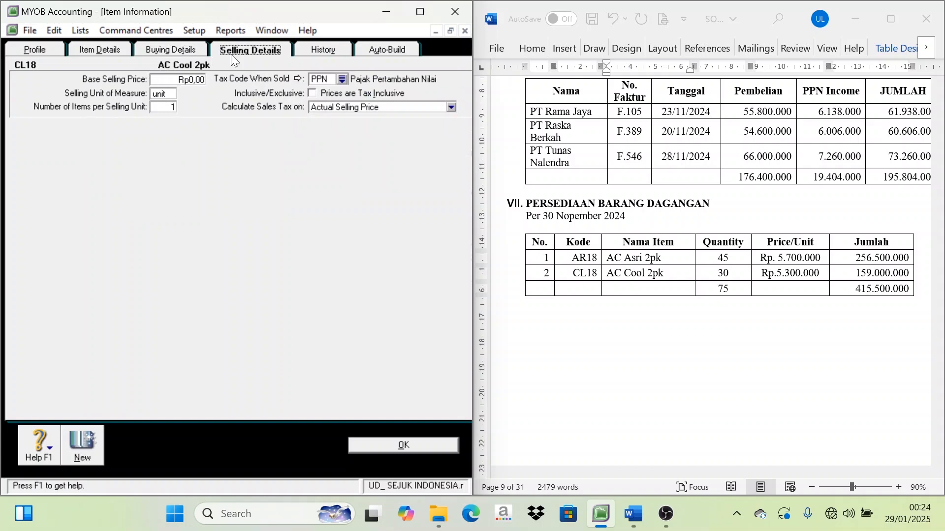
click(171, 51)
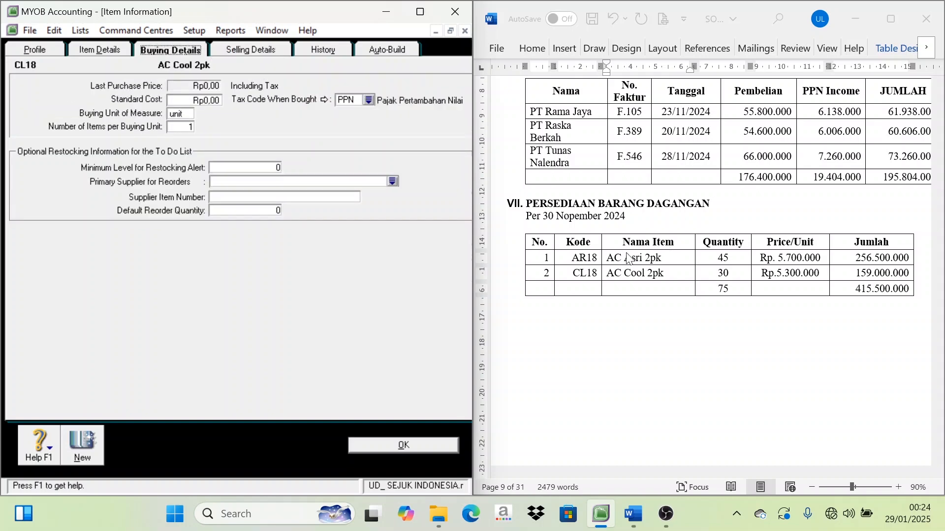
click(408, 445)
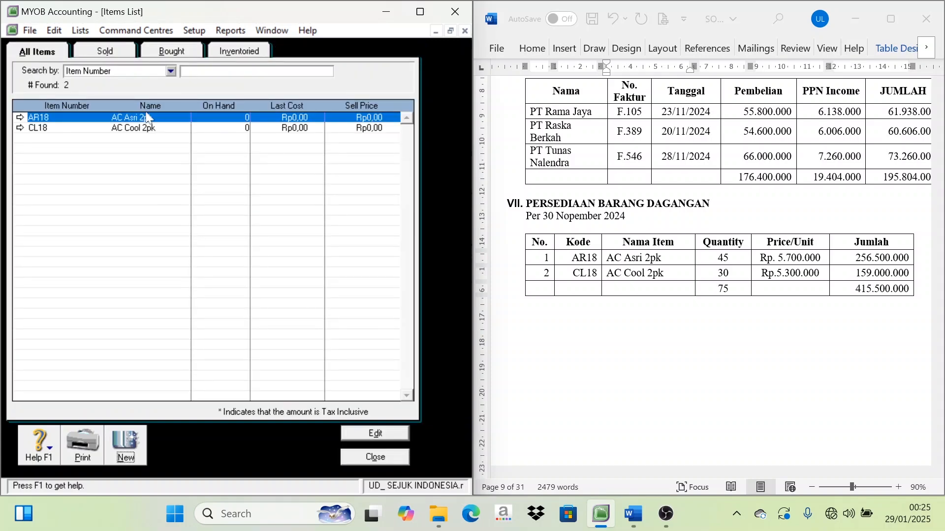
click(370, 456)
Enter the counted inventory quantities from the case document: 45 for AR18 and 30 for CL18.
click(733, 260)
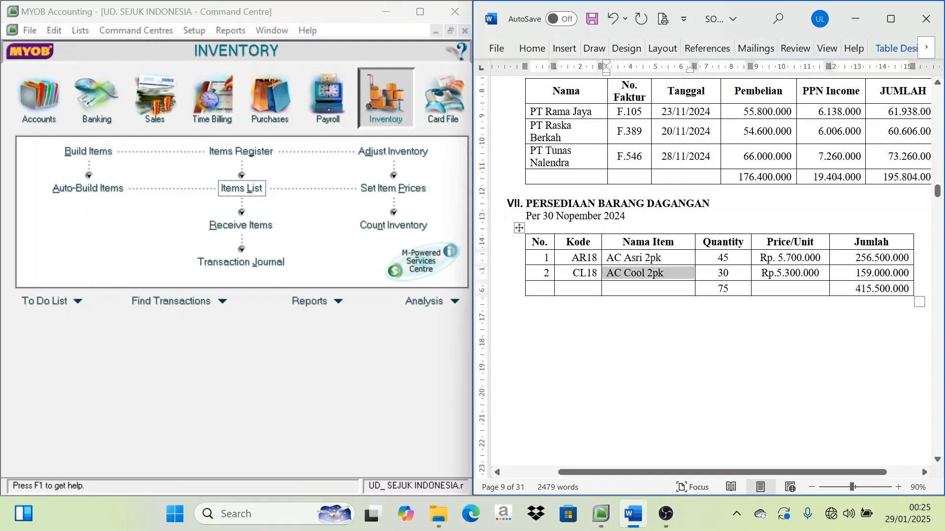
drag(731, 259, 873, 273)
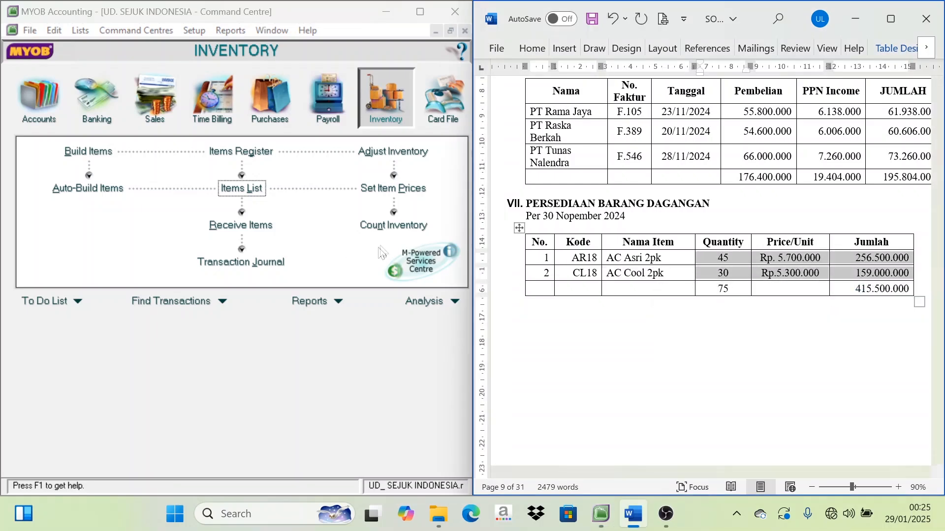
click(391, 234)
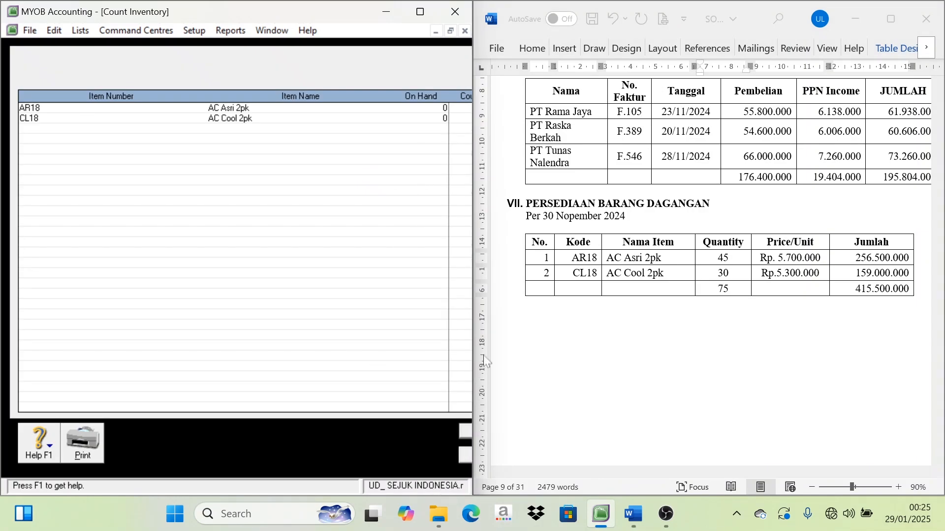
drag(474, 350, 537, 345)
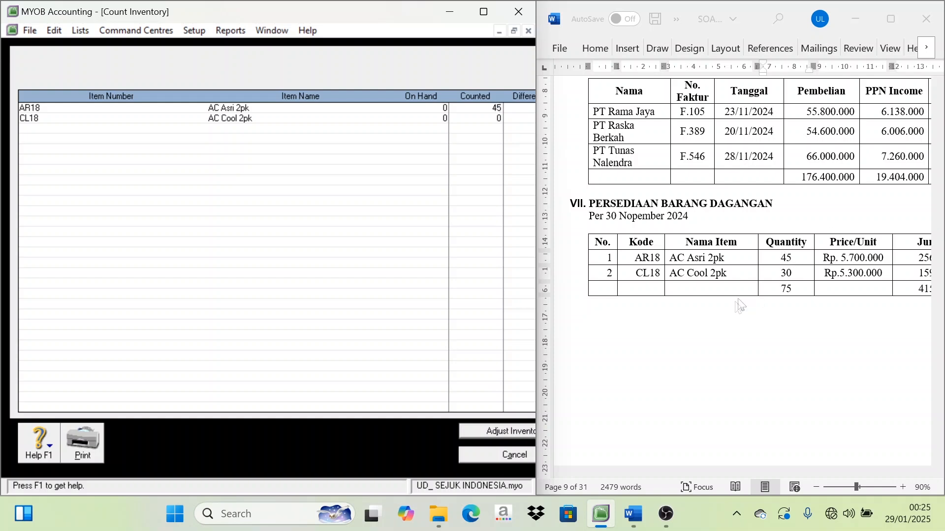
click(494, 119)
text(30)
Adjust the counted inventory as opening balances, with 1-1500 Merchandise Inventory as the default adjustment account.
click(511, 432)
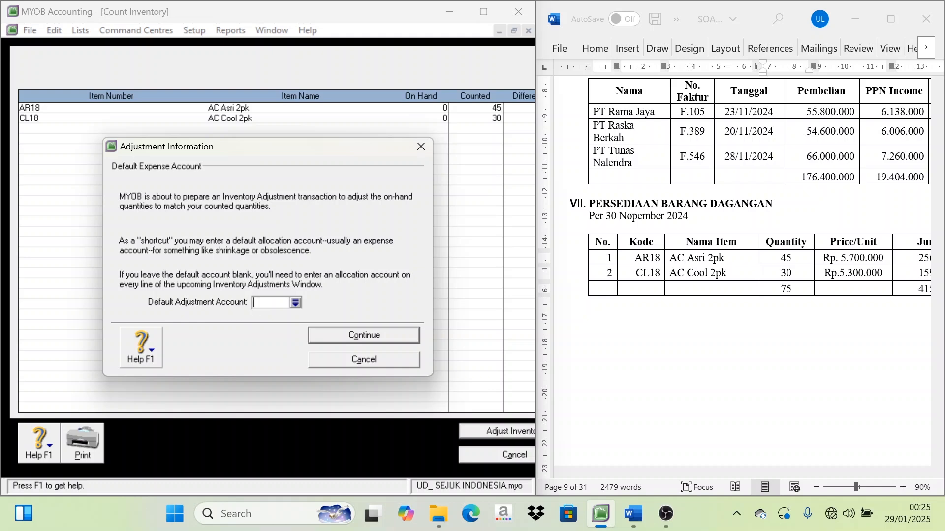
click(296, 303)
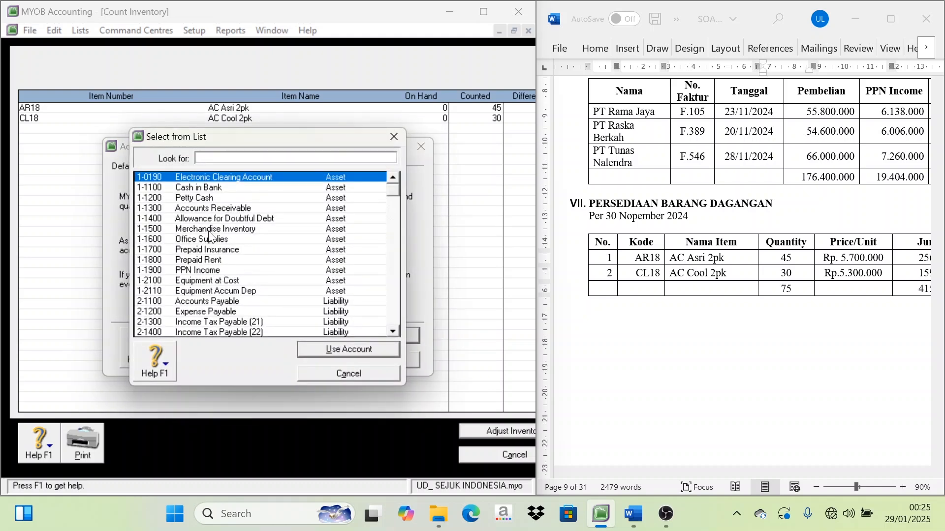
text(1-1500)
key(Return)
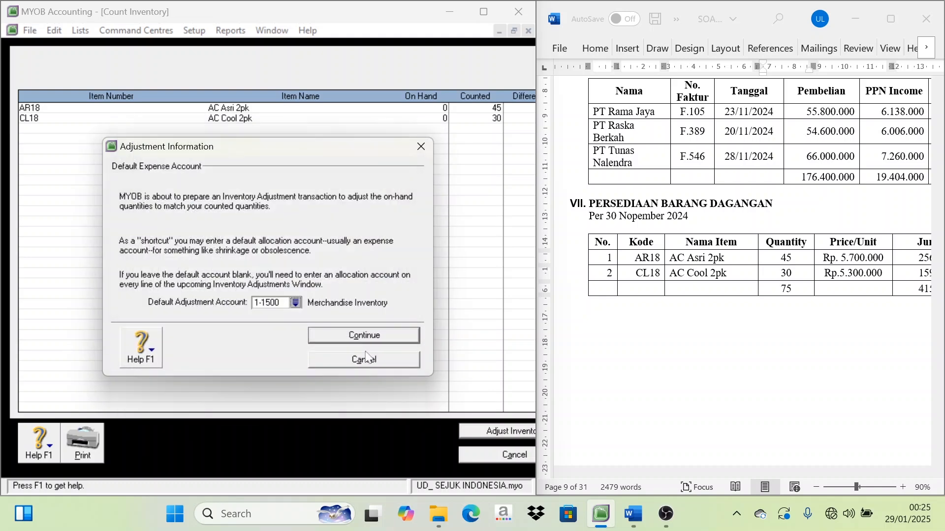
click(356, 336)
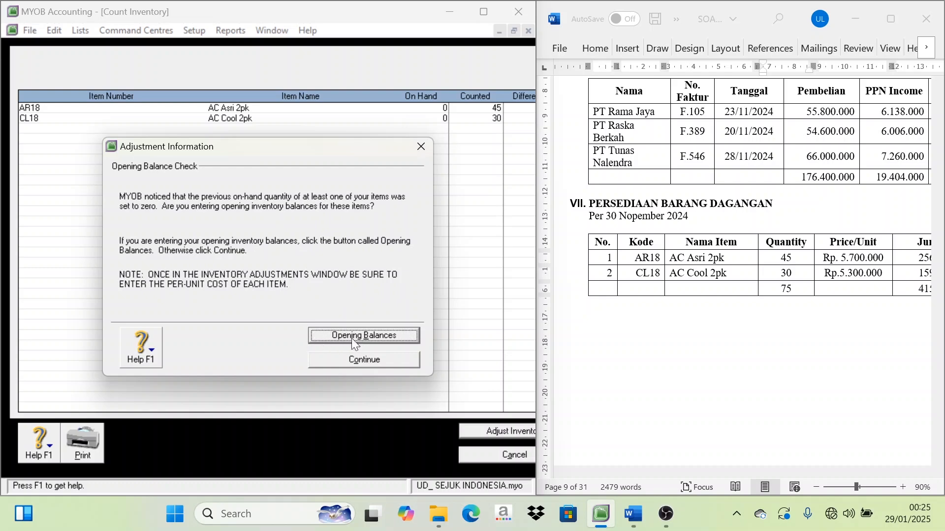
click(365, 335)
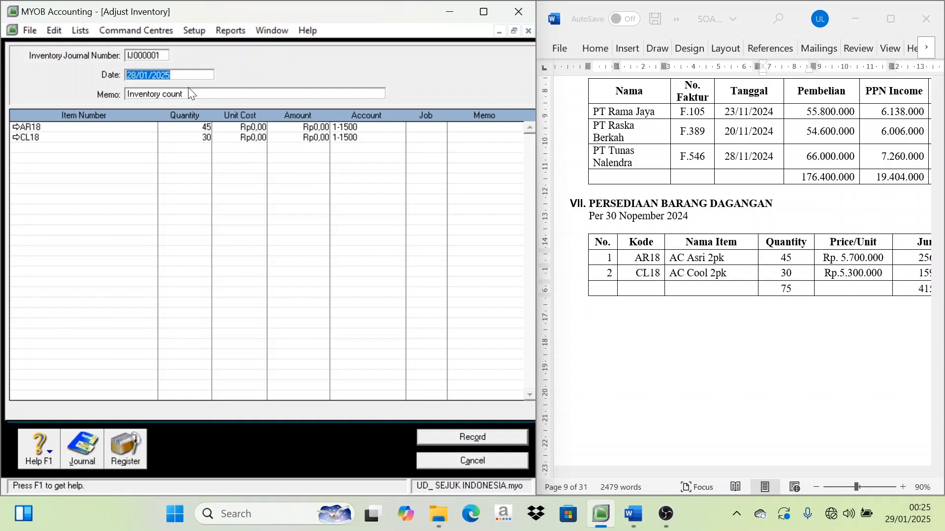
Date the inventory adjustment 1/12/2024 and set AR18's unit cost to 5700000, as in the inventory table.
text(1/12/2024)
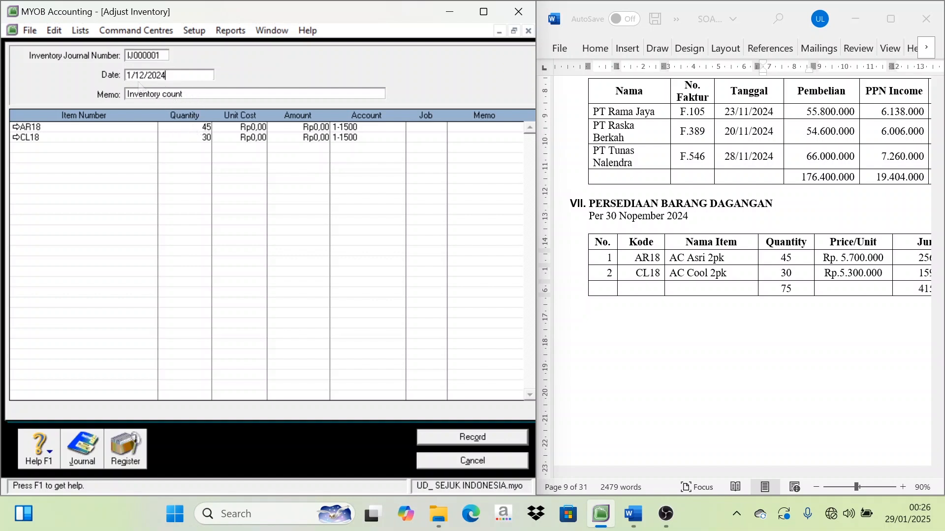
click(250, 128)
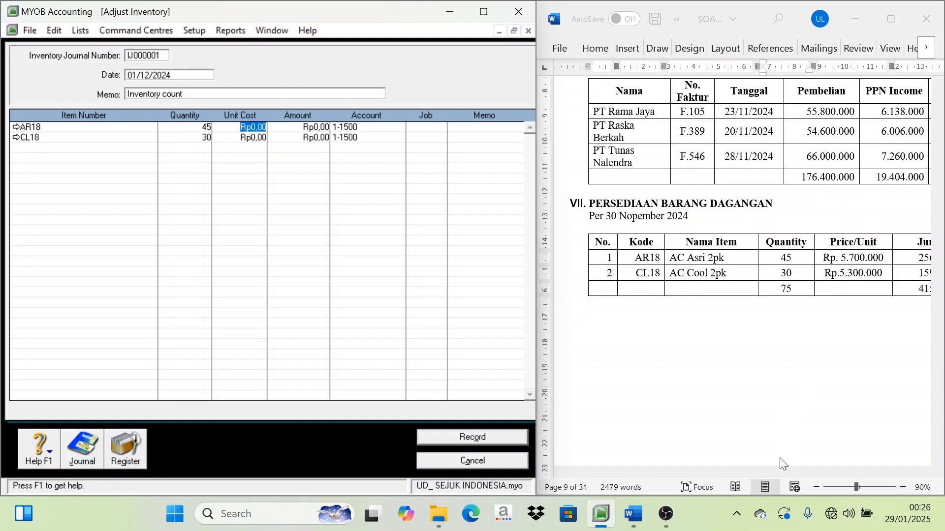
click(782, 470)
drag(777, 476, 844, 476)
click(737, 269)
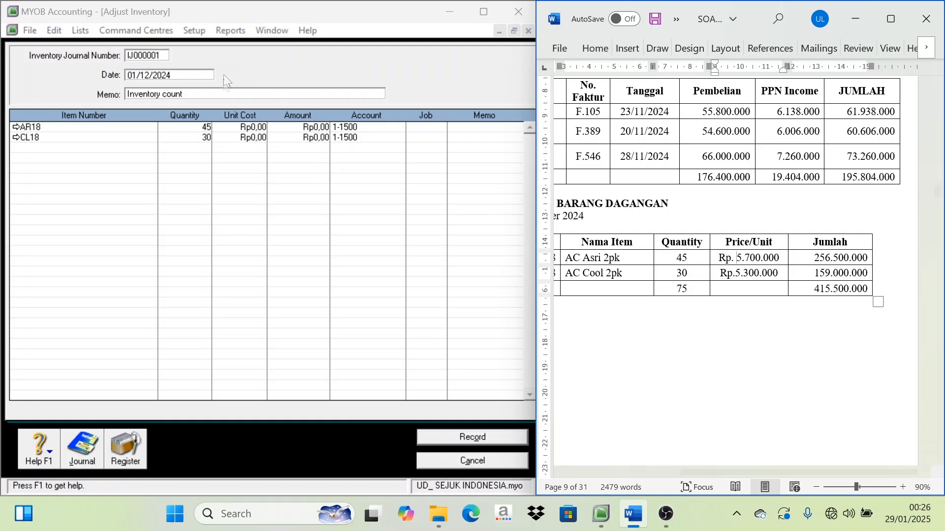
click(246, 127)
click(246, 127)
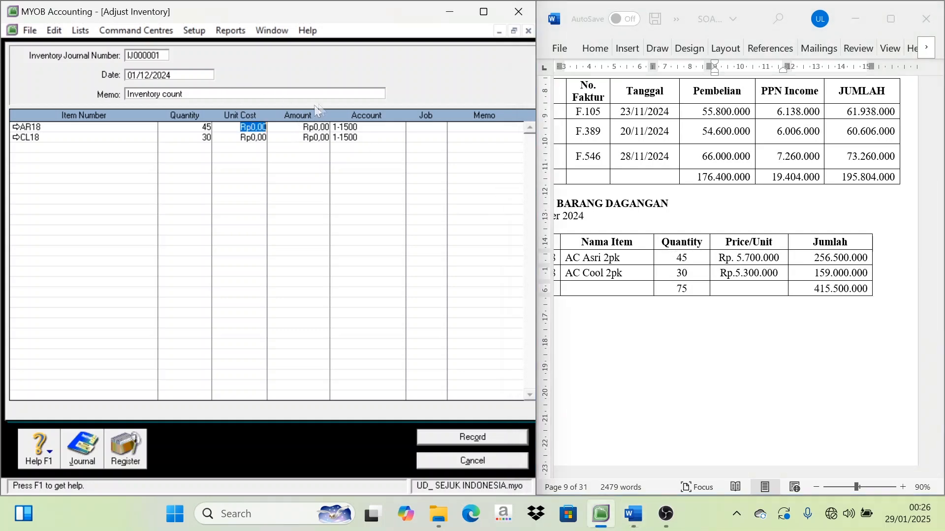
text(5700000)
Set CL18's unit cost to 5300000 and record the inventory adjustment.
click(252, 139)
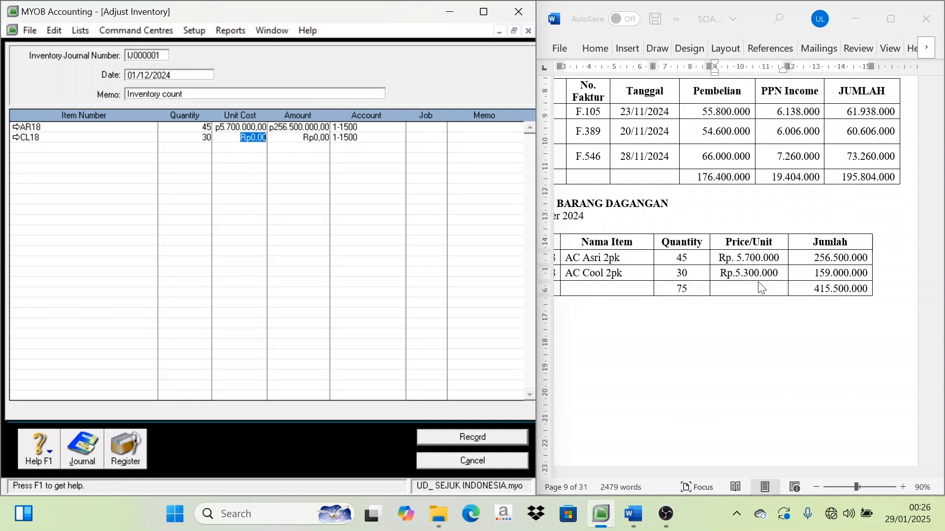
text(5300000)
key(Tab)
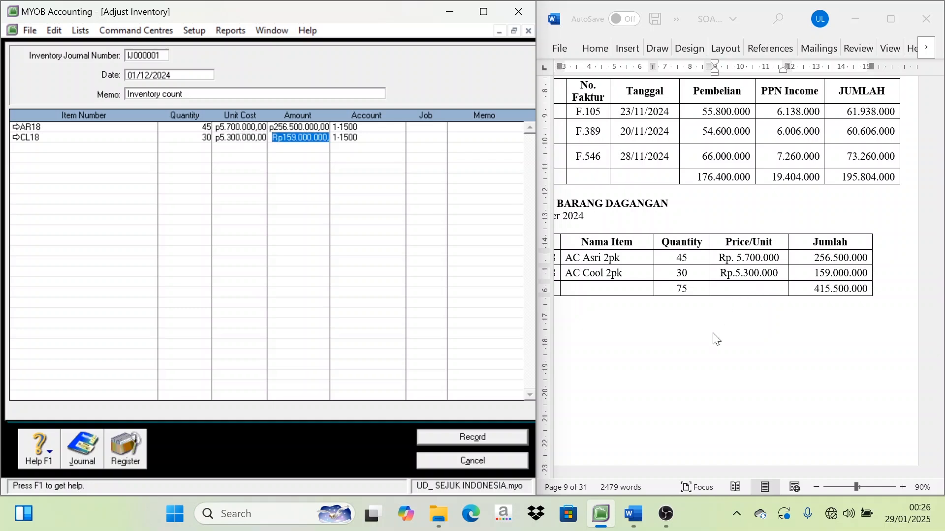
click(491, 446)
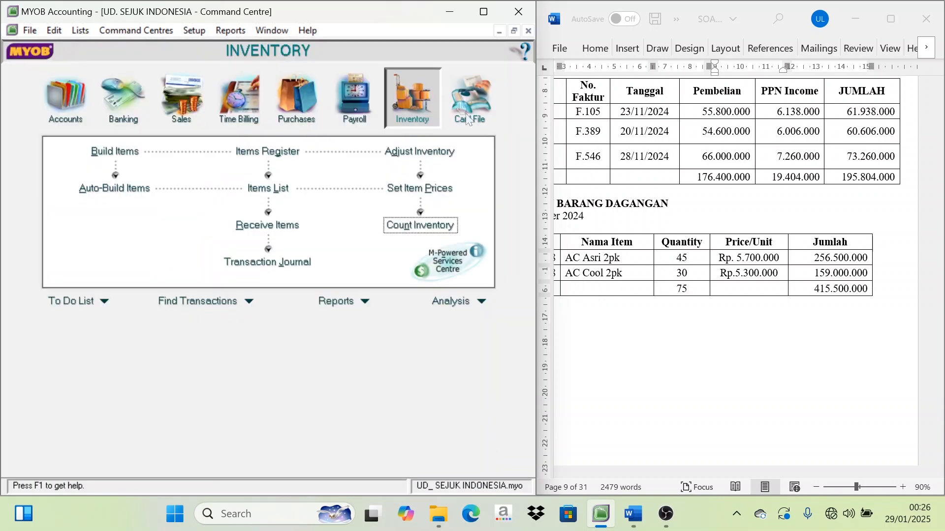
Review the case document's opening data: trial balance, customer and supplier lists, receivables, payables, and merchandise inventory.
drag(535, 122, 471, 129)
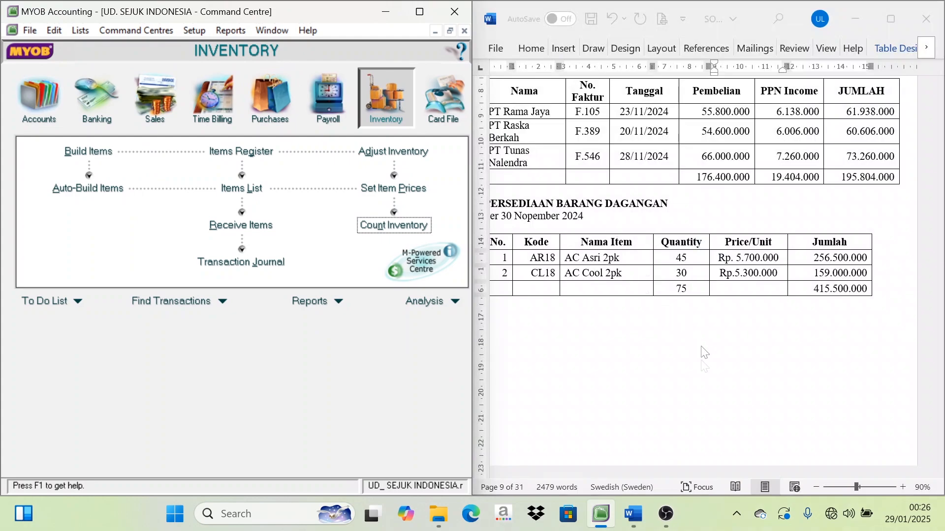
click(707, 437)
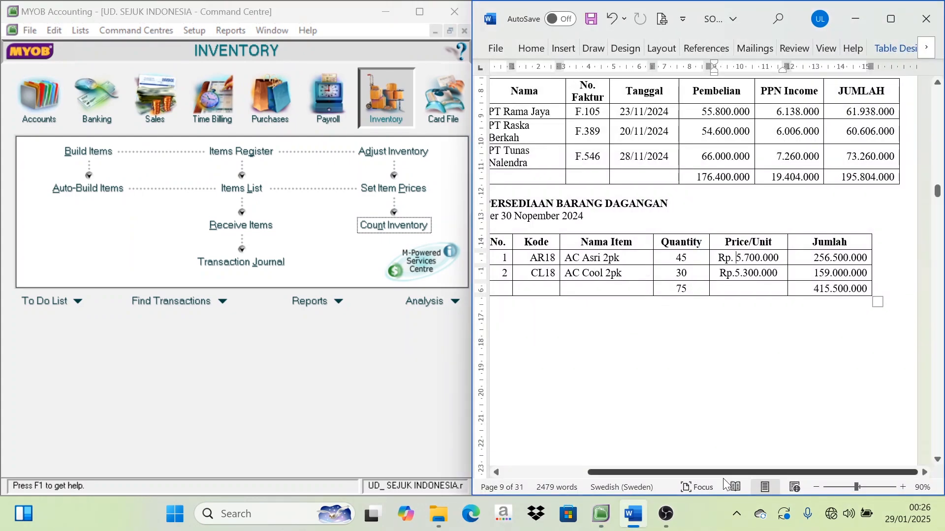
drag(728, 472, 697, 476)
scroll(708, 295, up, 5)
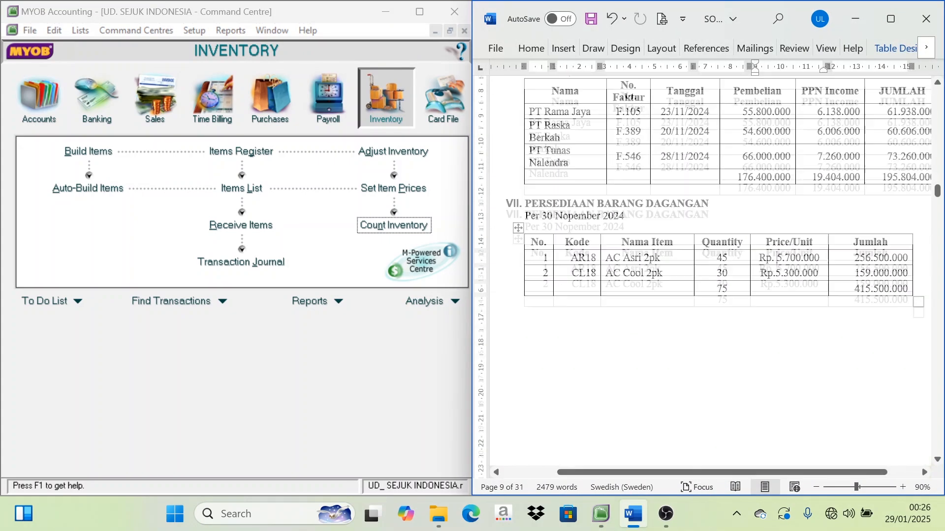
scroll(709, 271, up, 15)
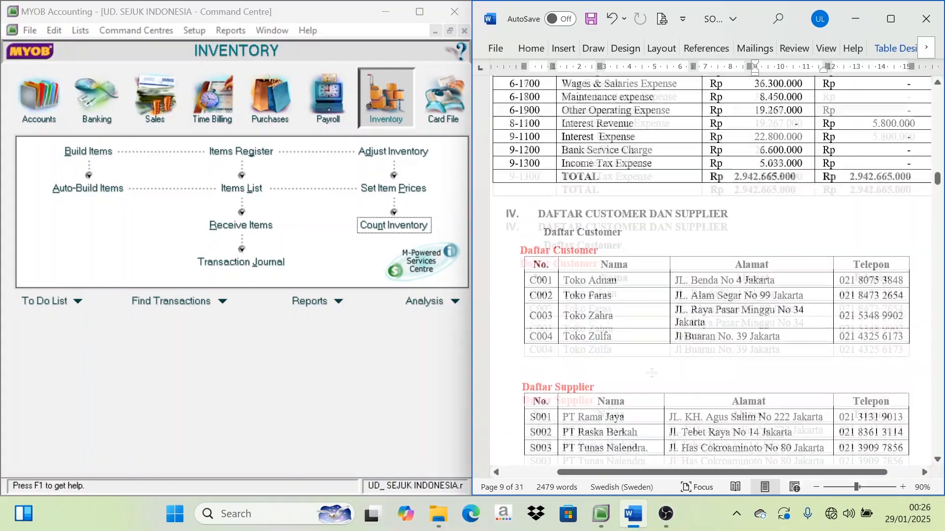
scroll(711, 270, up, 12)
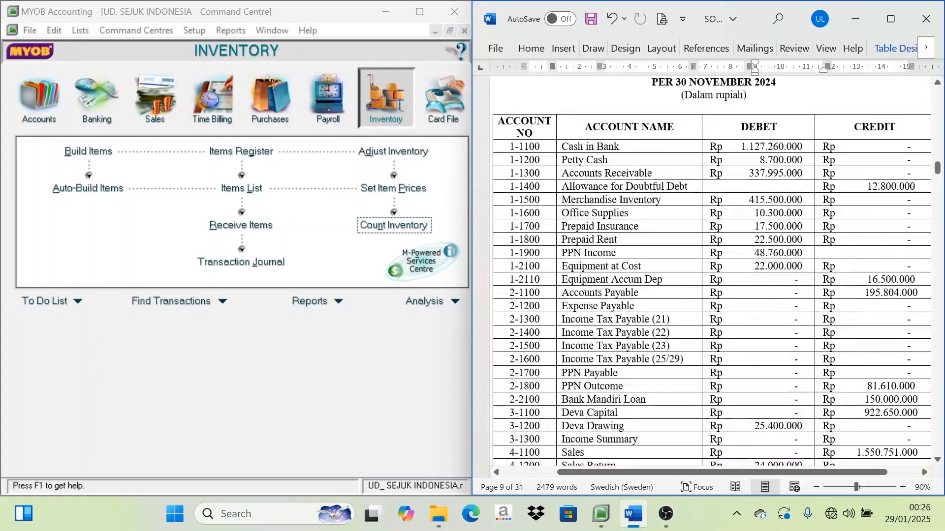
scroll(639, 261, down, 12)
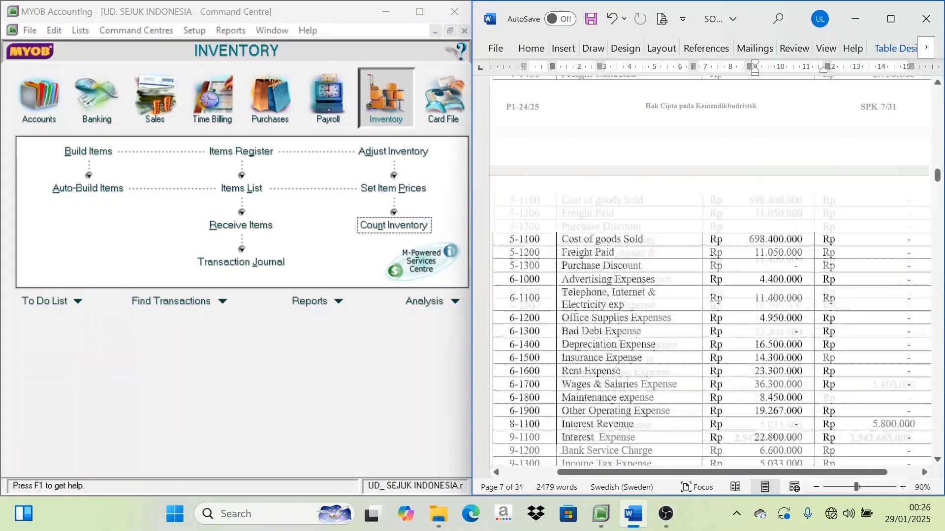
scroll(639, 260, down, 5)
scroll(639, 261, up, 2)
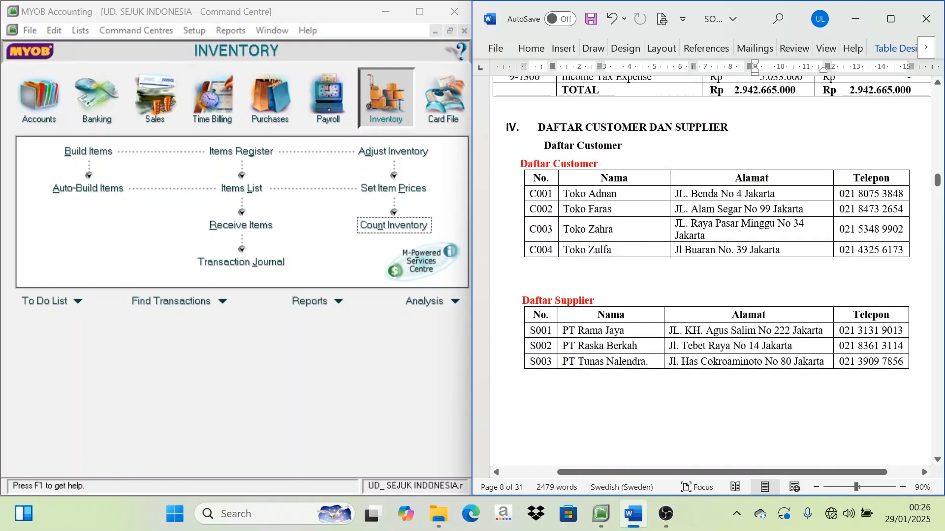
scroll(613, 310, down, 10)
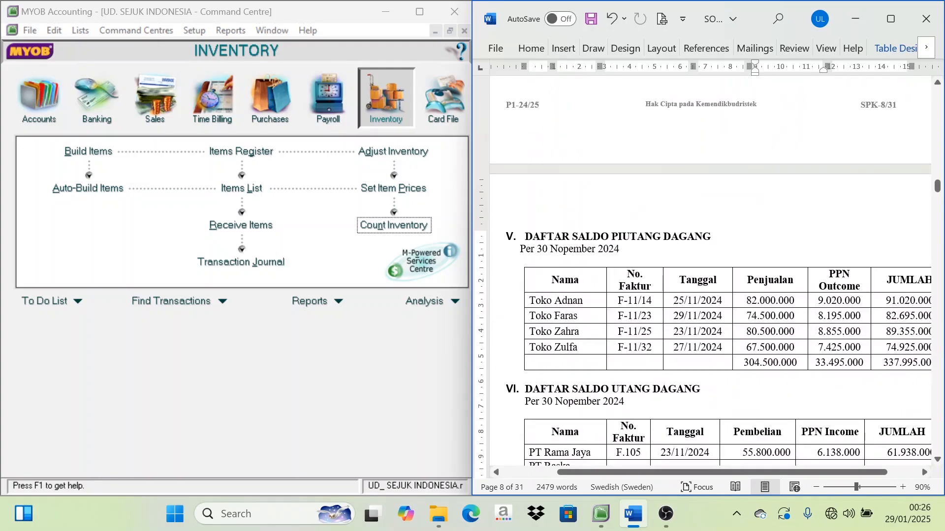
scroll(600, 323, down, 7)
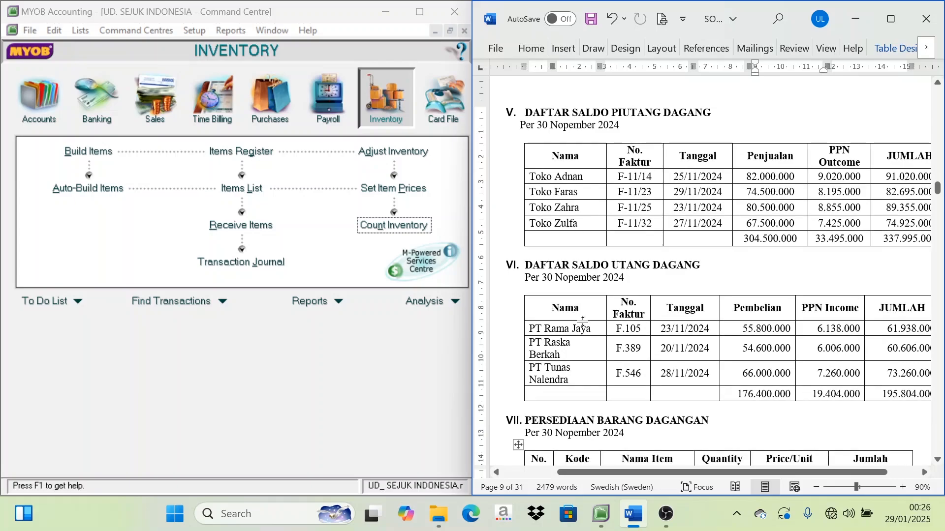
scroll(601, 323, down, 3)
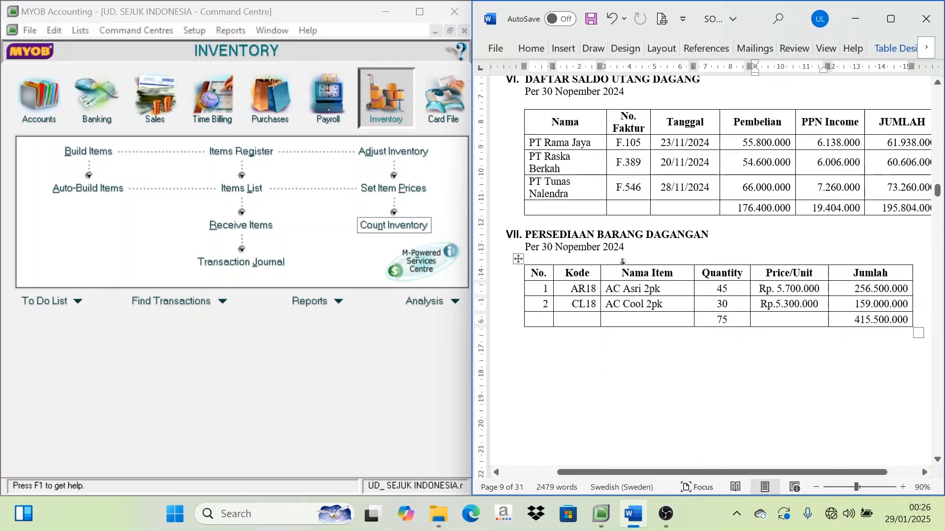
scroll(704, 313, up, 2)
scroll(689, 334, down, 7)
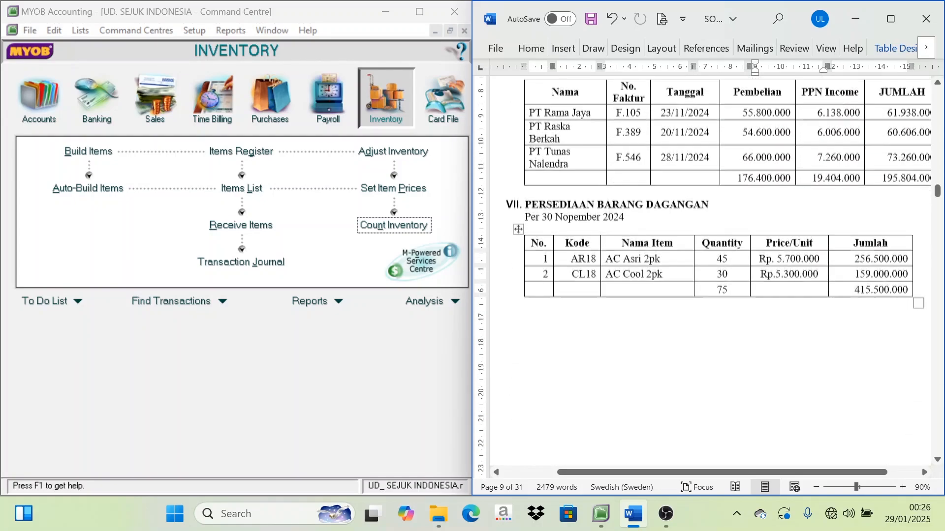
Find the first transaction document, Dokumen No. 1, in the case document and examine its sales invoice to Toko Zulfa.
scroll(677, 352, down, 9)
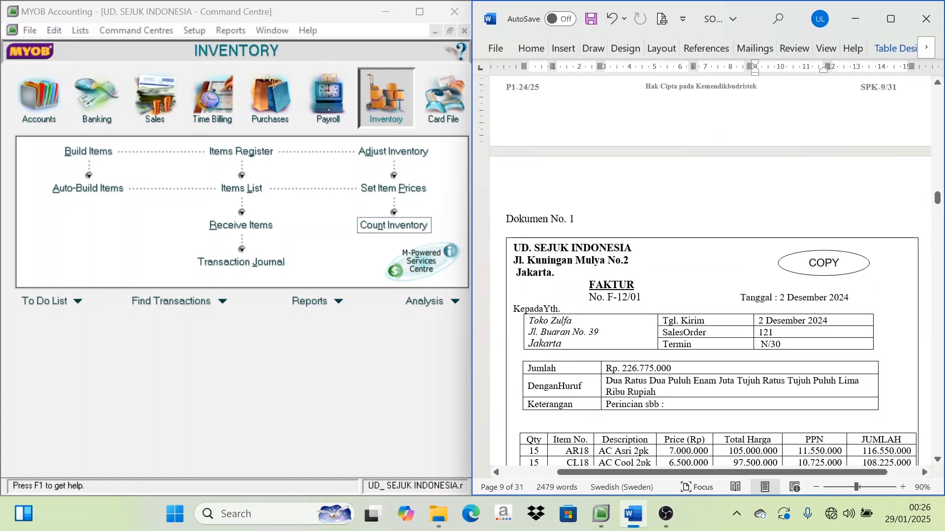
scroll(711, 270, down, 3)
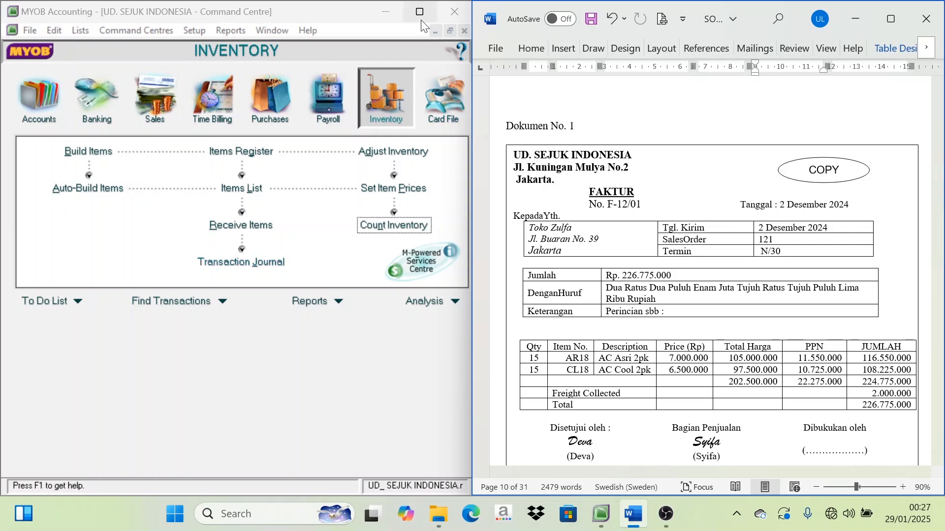
click(713, 266)
click(664, 205)
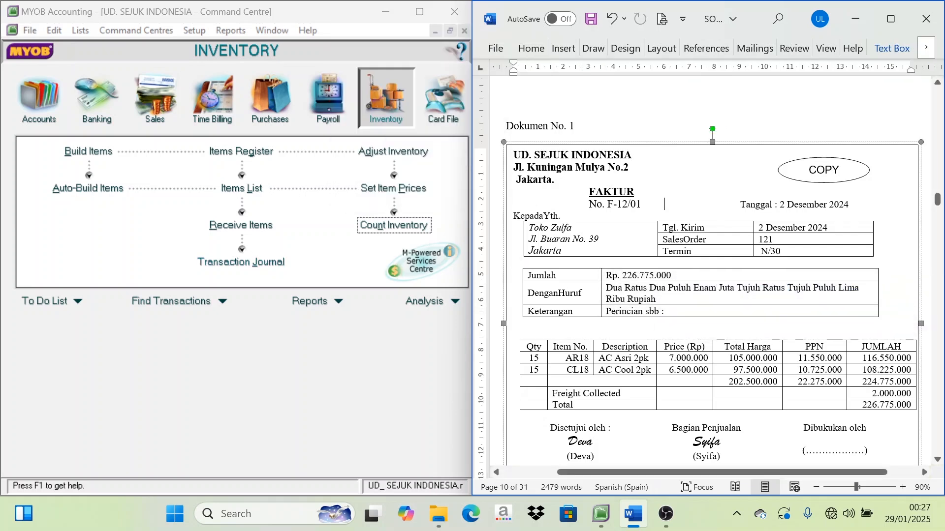